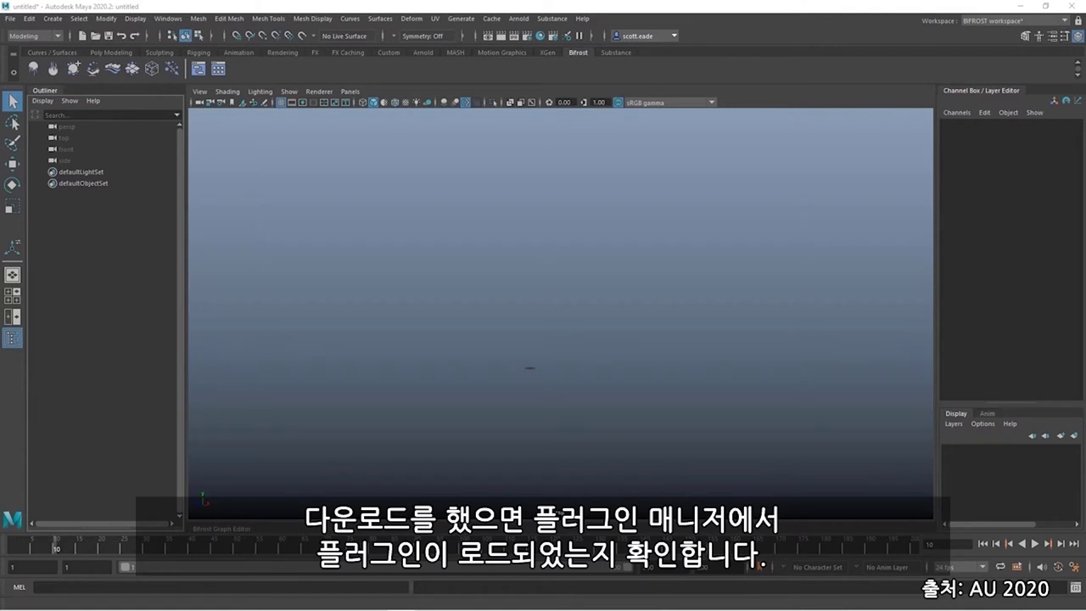
click(168, 18)
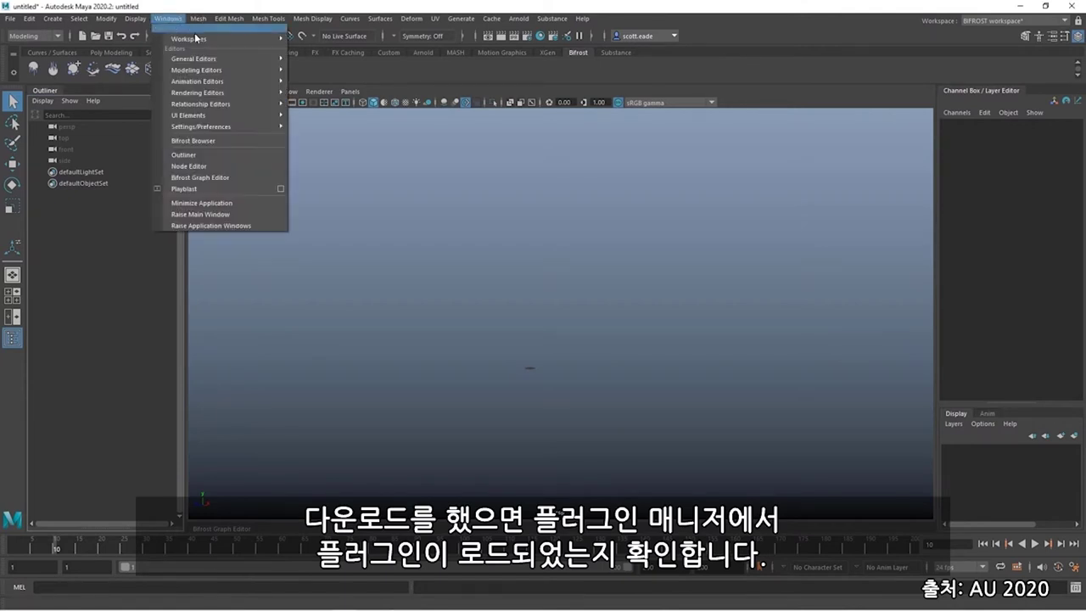
mouse_move(255, 127)
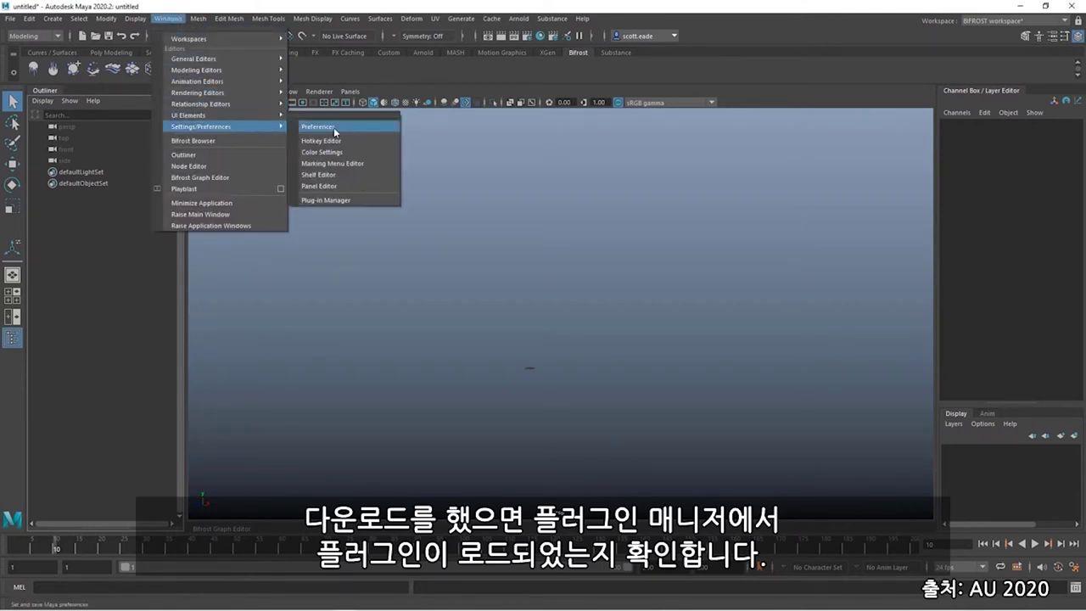
click(342, 200)
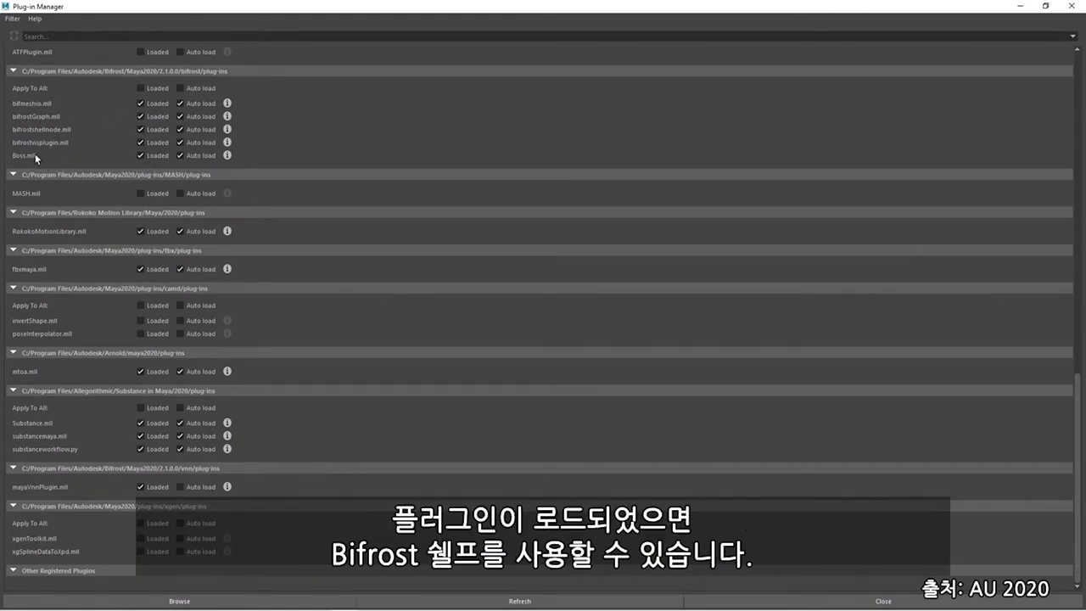
click(1073, 6)
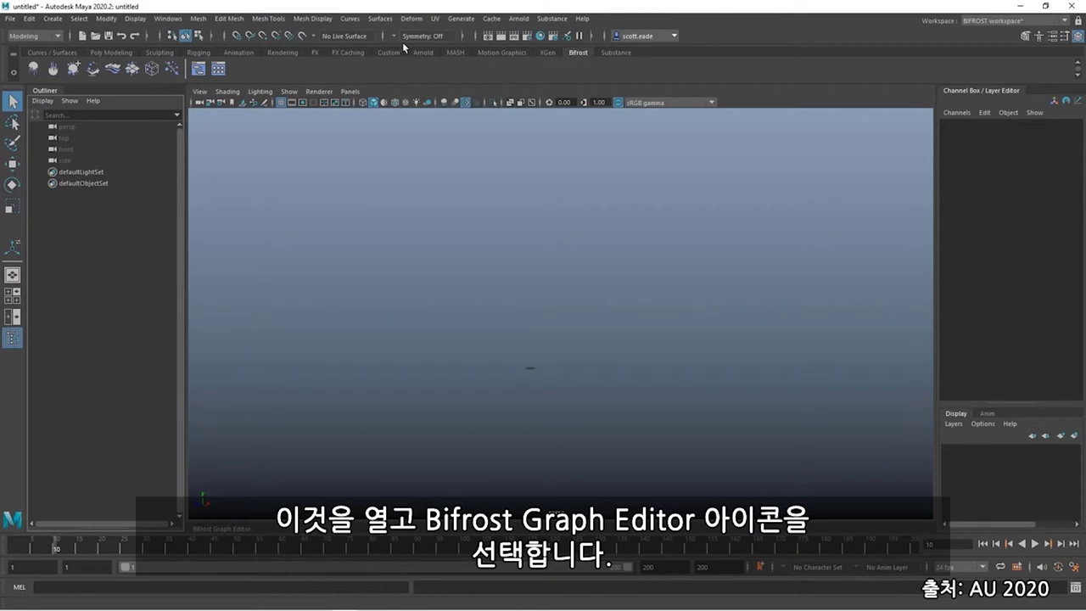
- In the Bifrost Graph Editor, browse the Cloth-to-Fire example graphs, then create bifrostGraph1
click(198, 69)
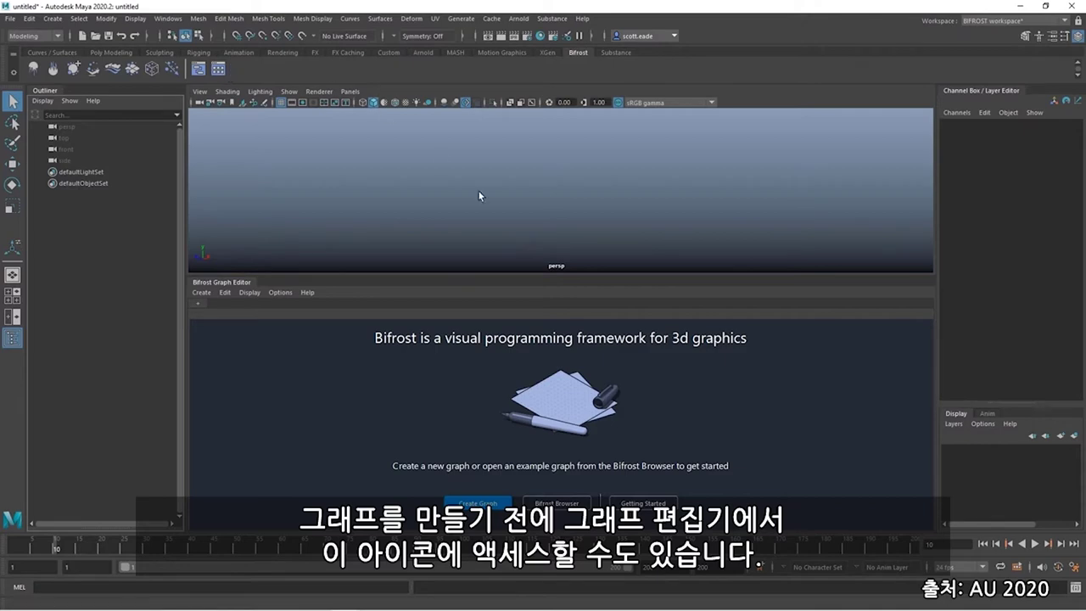
click(557, 504)
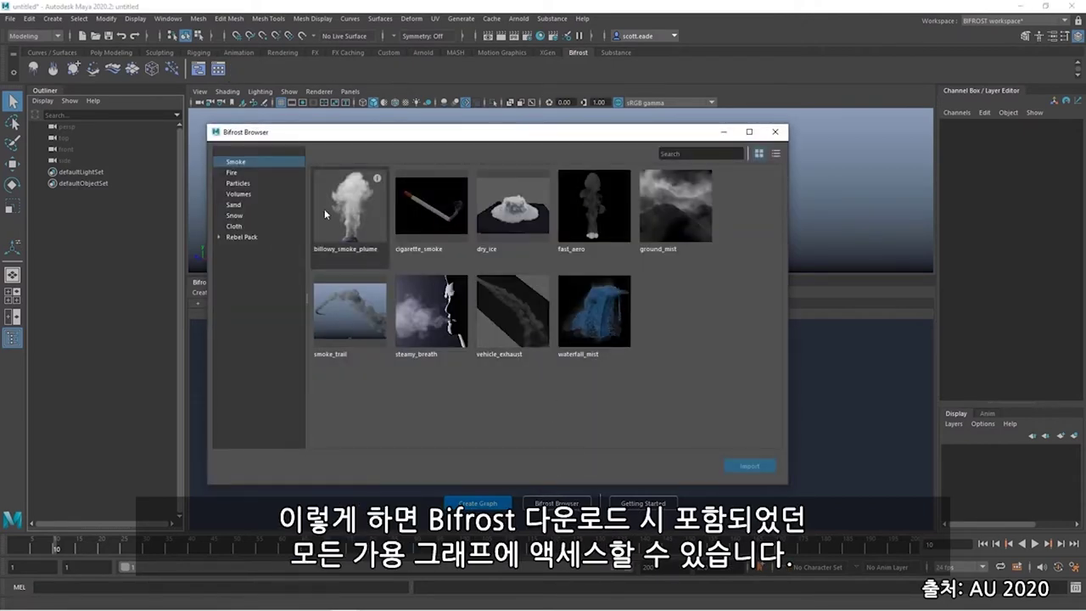
click(235, 226)
click(235, 215)
click(235, 205)
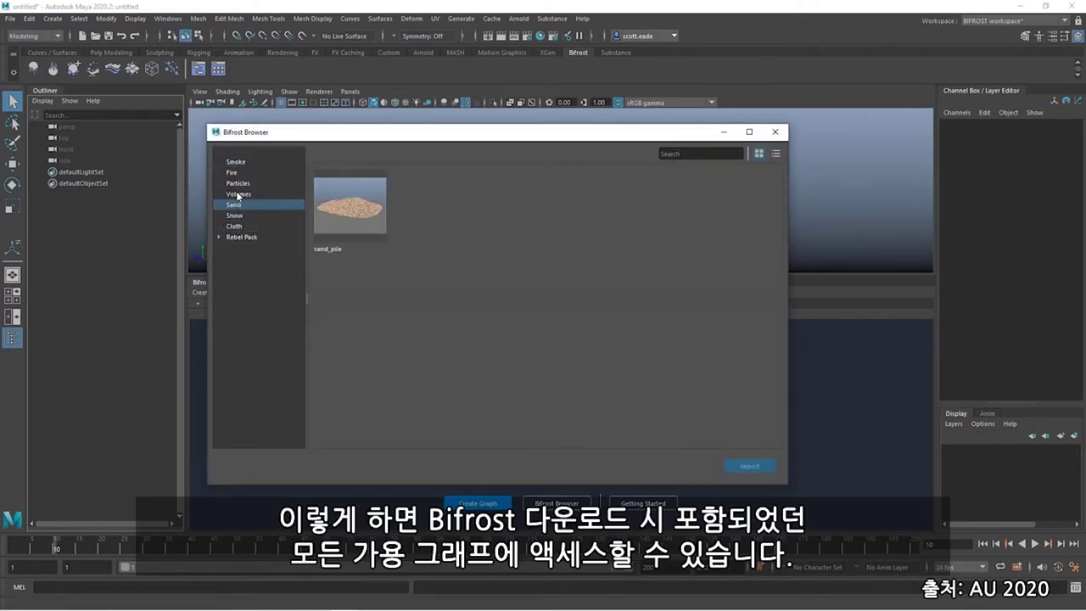
click(237, 194)
click(237, 184)
click(234, 174)
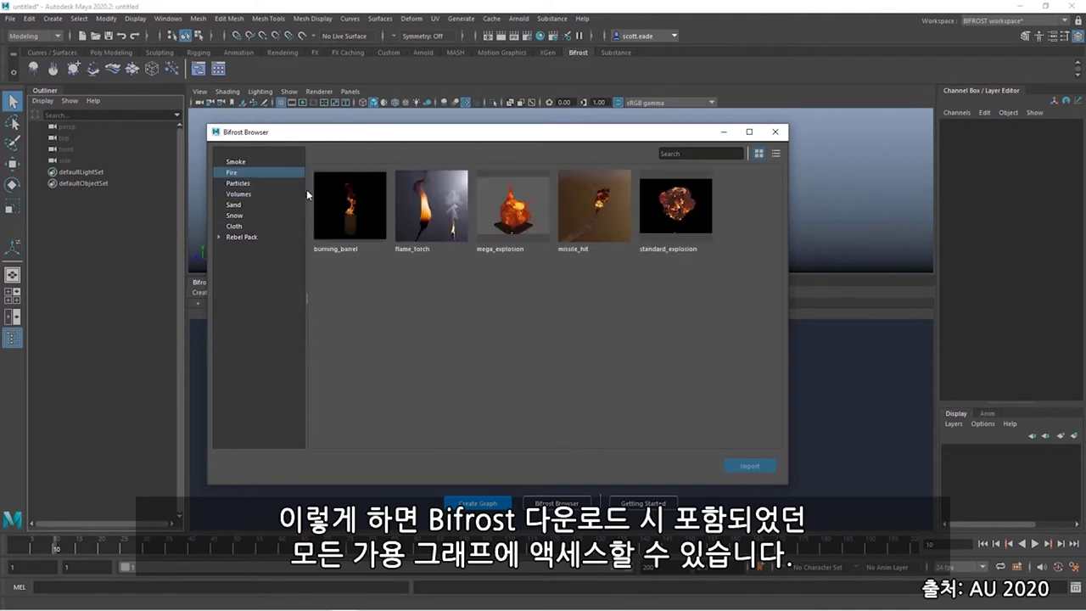
click(442, 209)
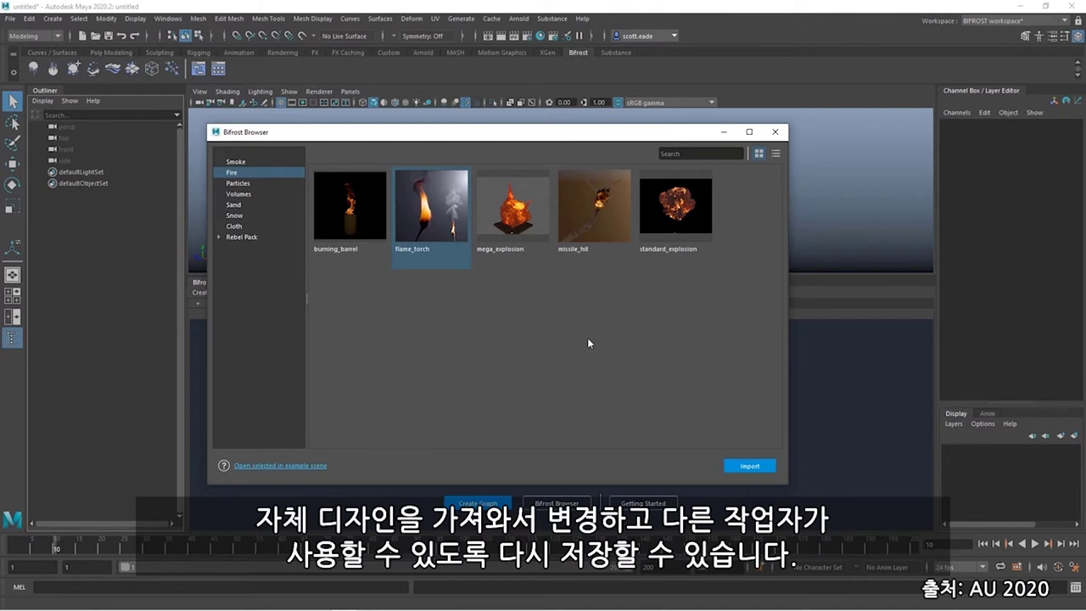
click(775, 132)
click(478, 503)
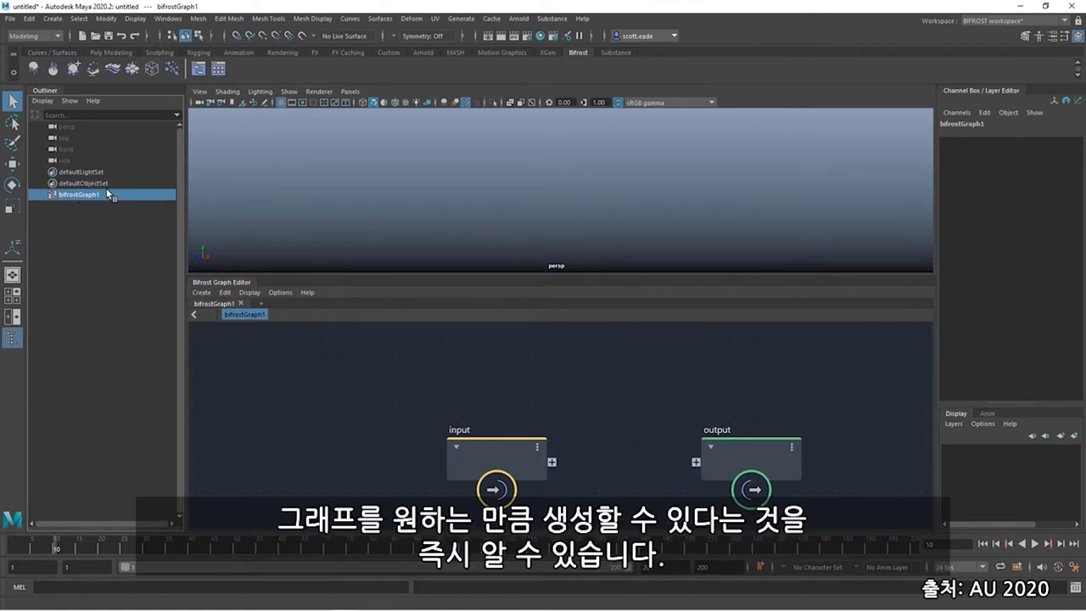
- Add bifrostGraph2 and bifrostGraph3, then close both of their graph tabs
click(261, 303)
click(289, 312)
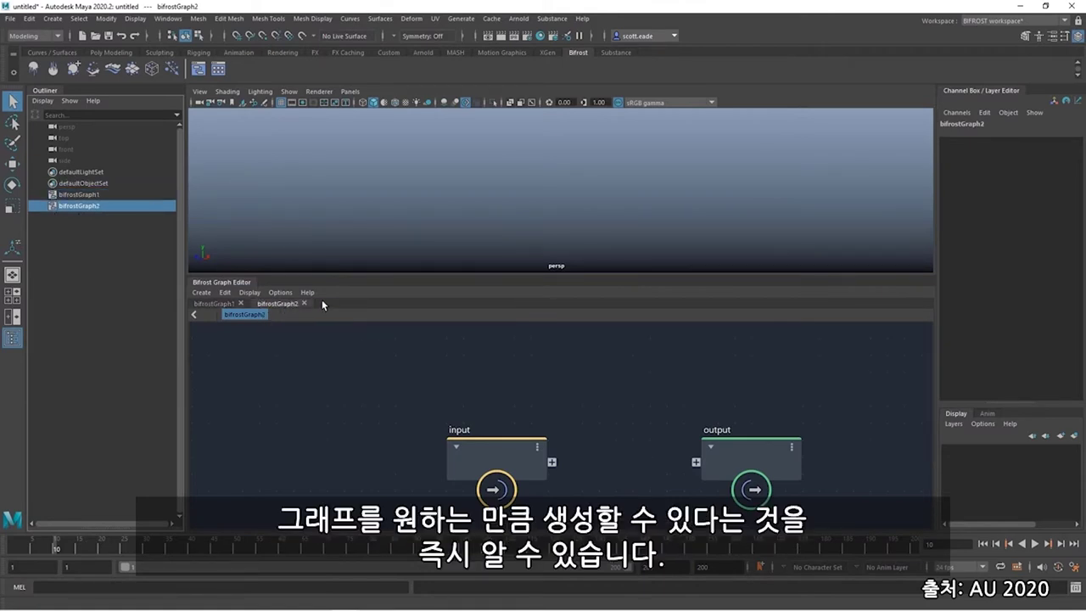
click(324, 303)
click(355, 313)
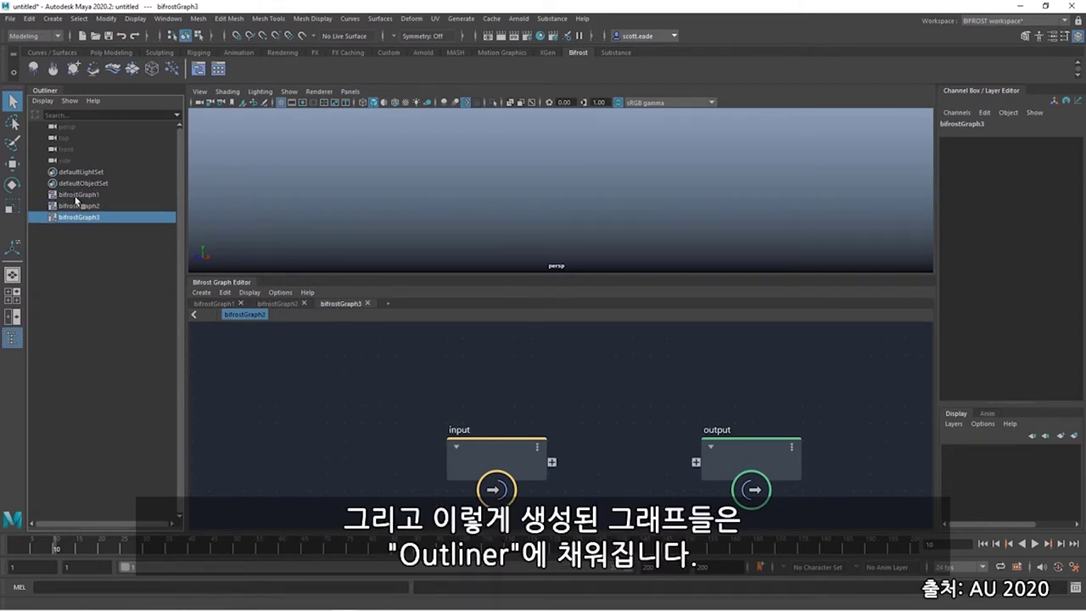
click(368, 303)
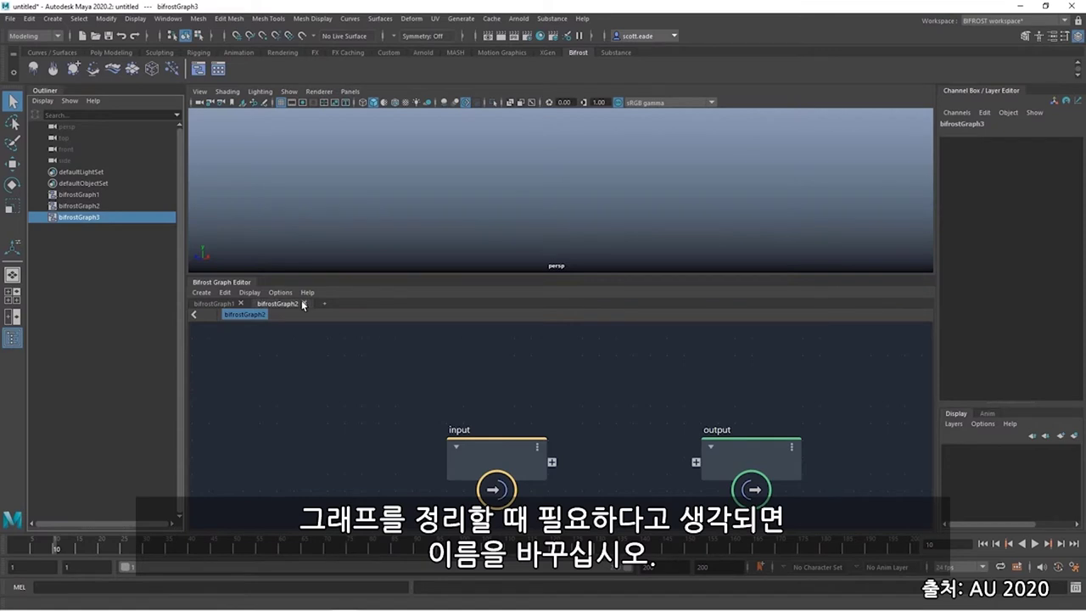
click(304, 303)
- Return to bifrostGraph1 and drag its input node left and output node right
click(83, 194)
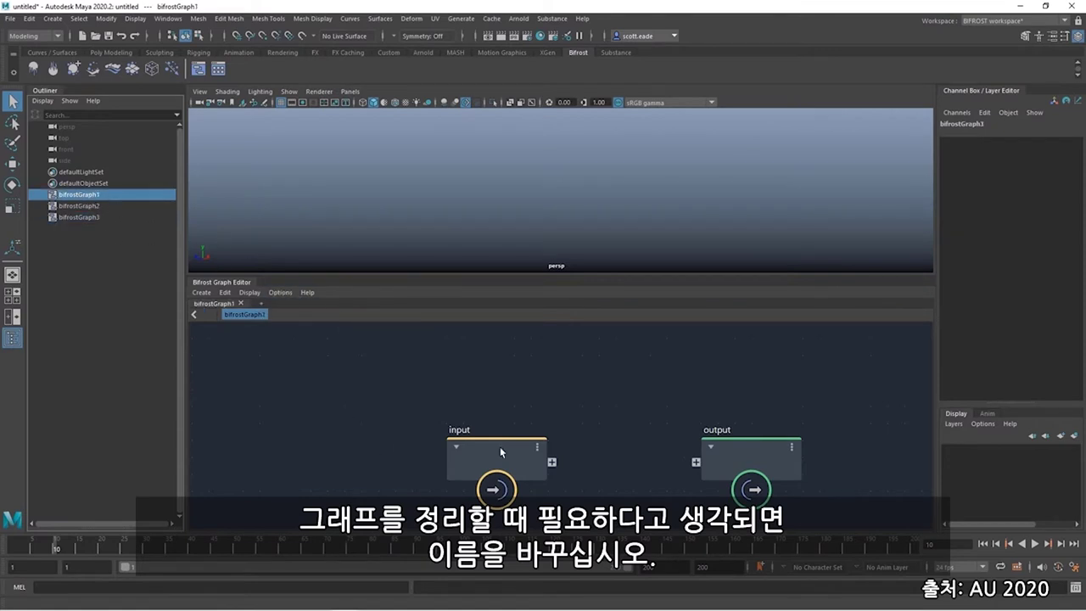
drag(500, 453, 287, 450)
drag(720, 443, 817, 442)
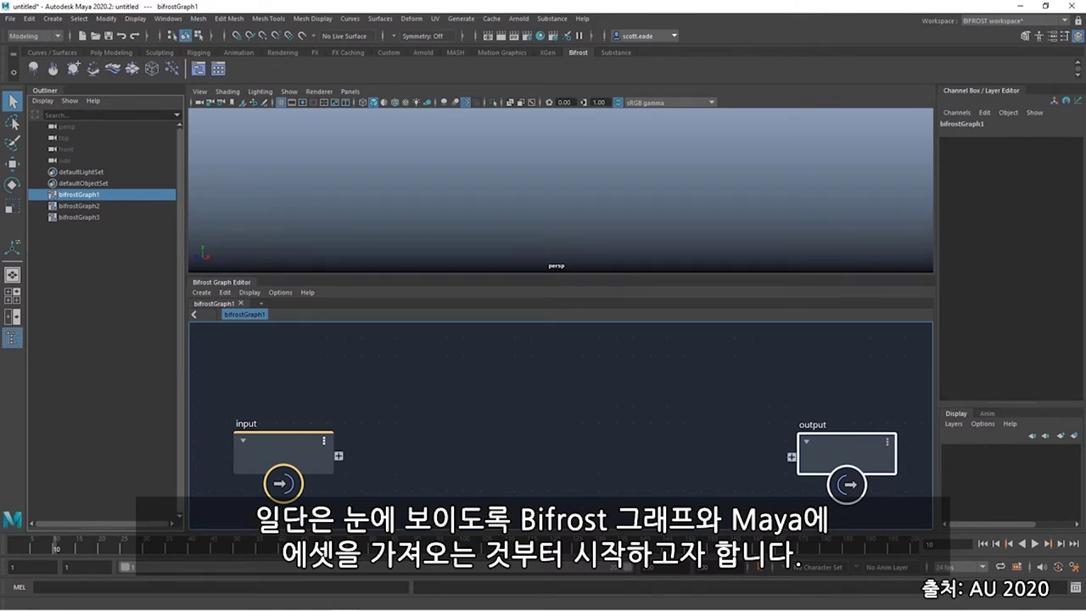
drag(464, 249, 478, 237)
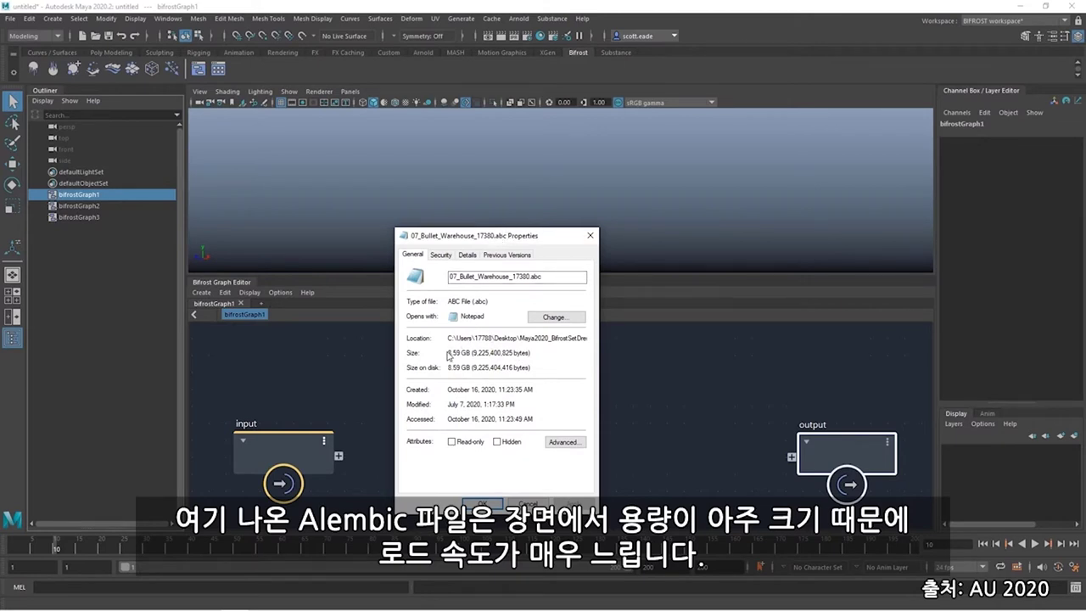
drag(472, 353, 444, 354)
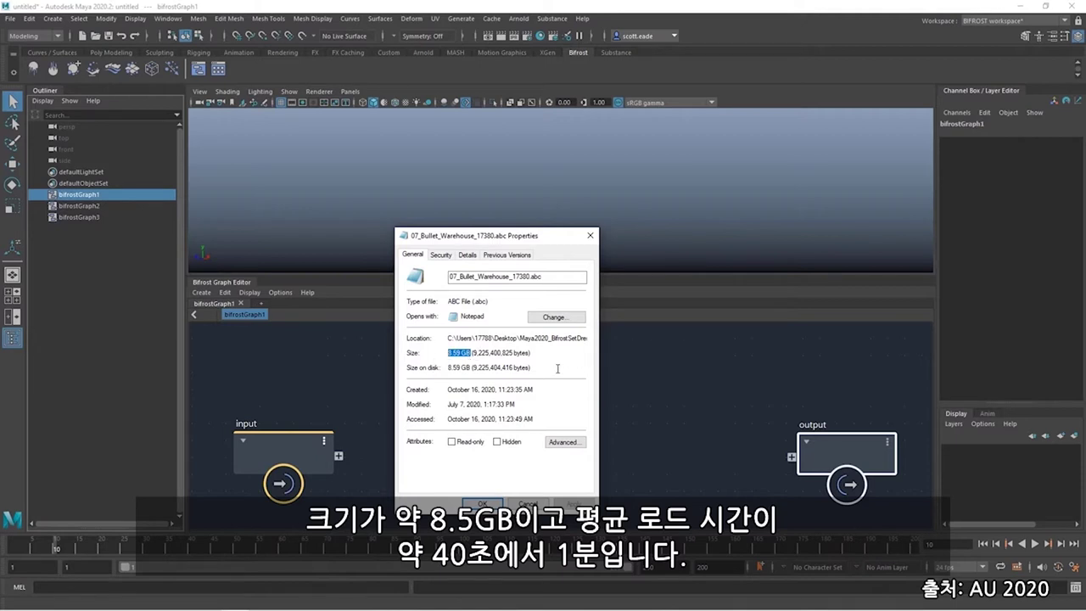
click(589, 237)
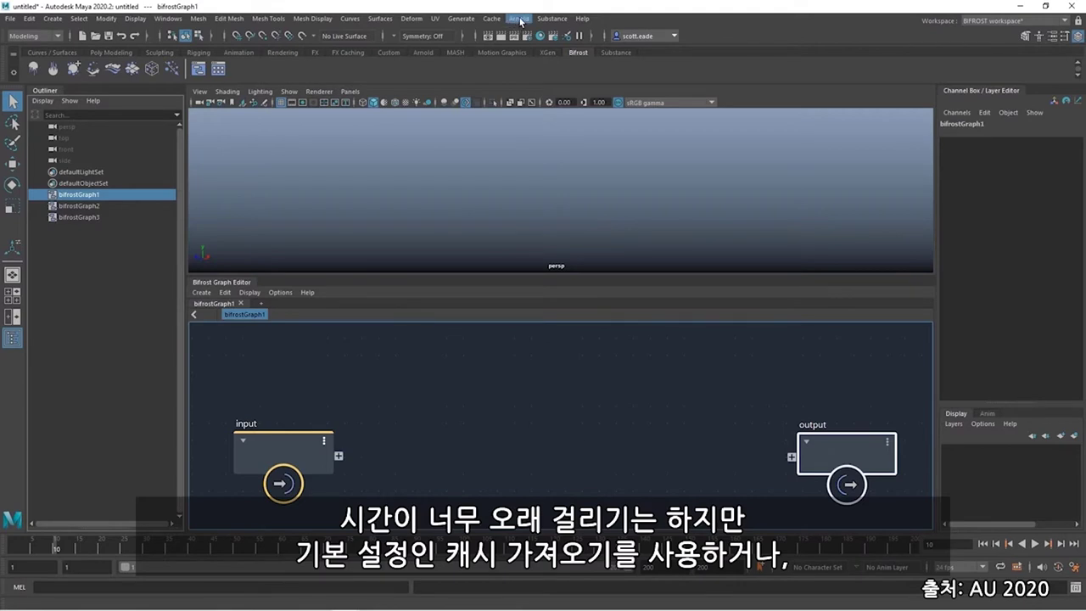
click(519, 19)
click(493, 19)
mouse_move(517, 39)
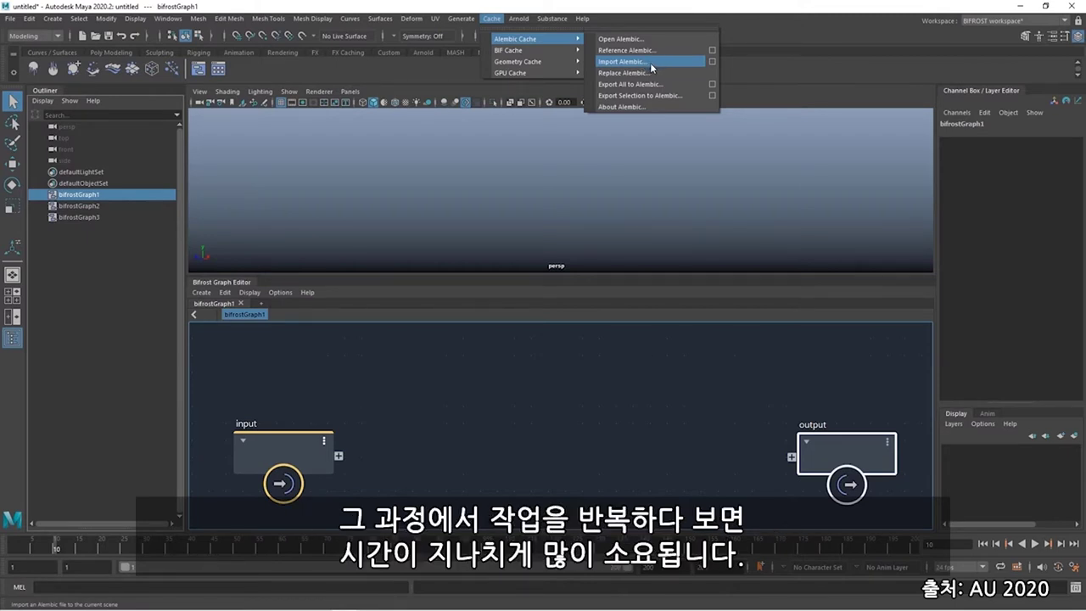
click(10, 18)
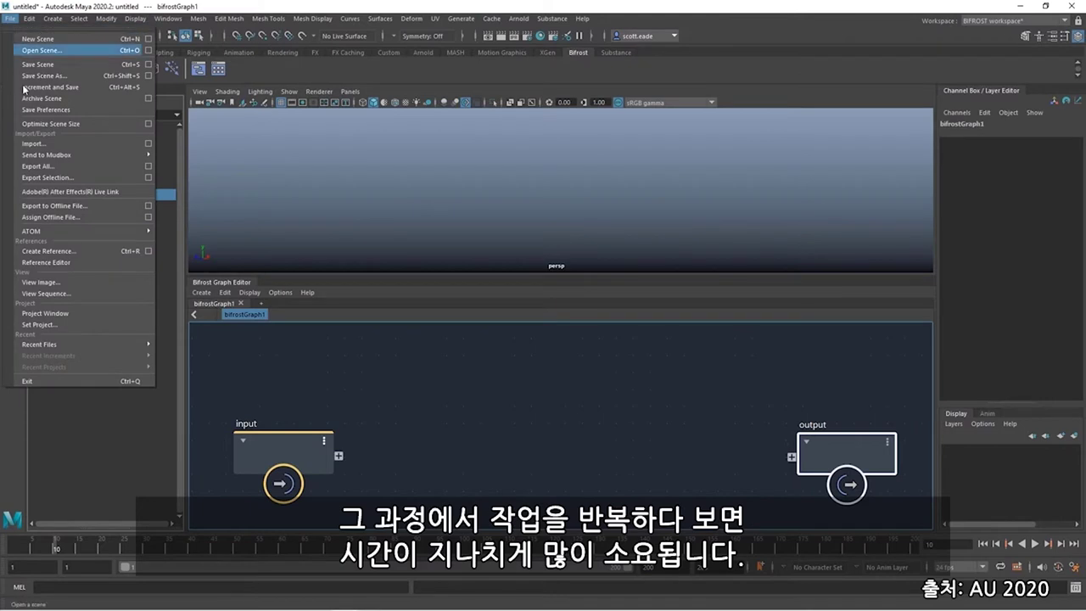
click(553, 428)
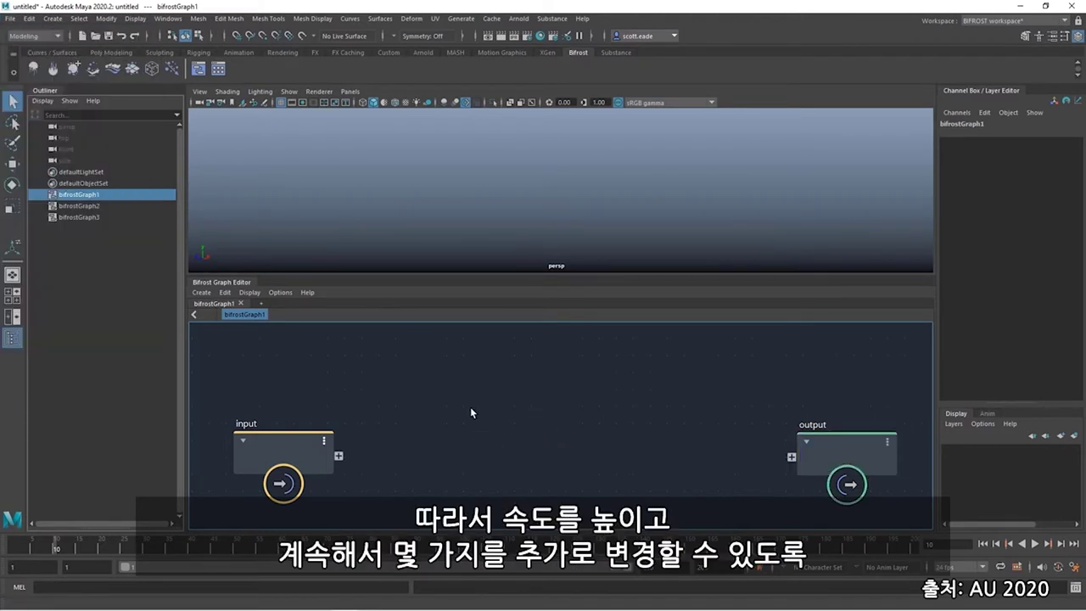
key(Tab)
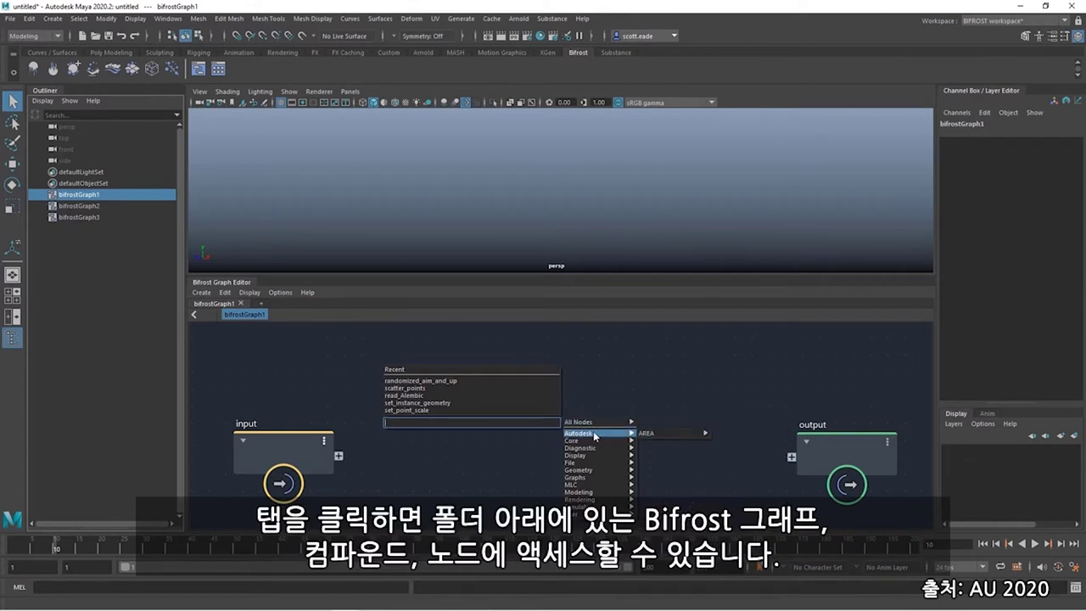
- Search nodes for 'alembic' and place a read_Alembic node between input and output
mouse_move(598, 440)
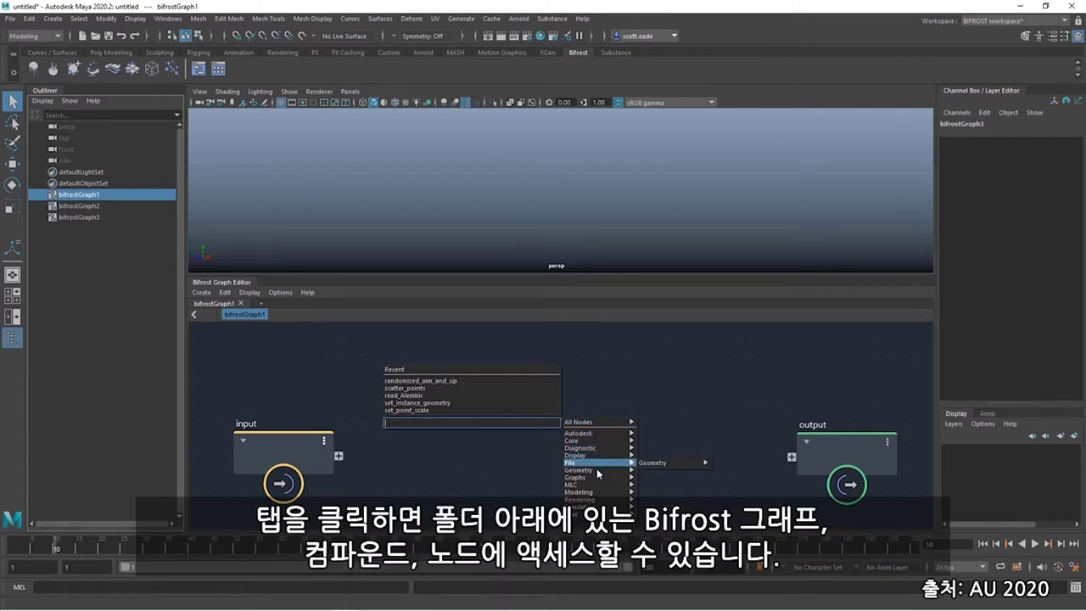
mouse_move(596, 461)
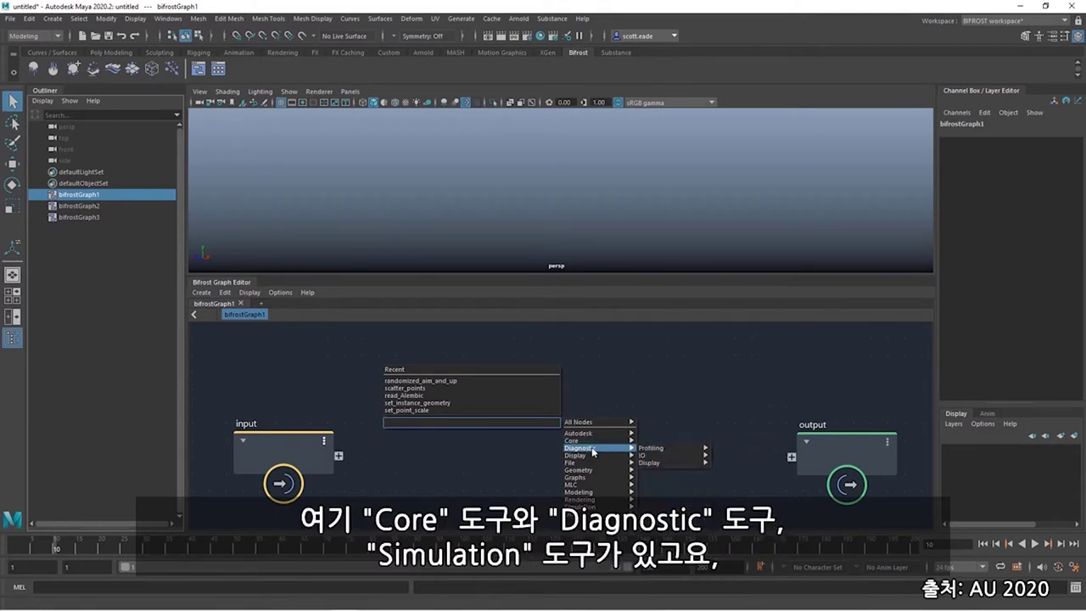
mouse_move(592, 507)
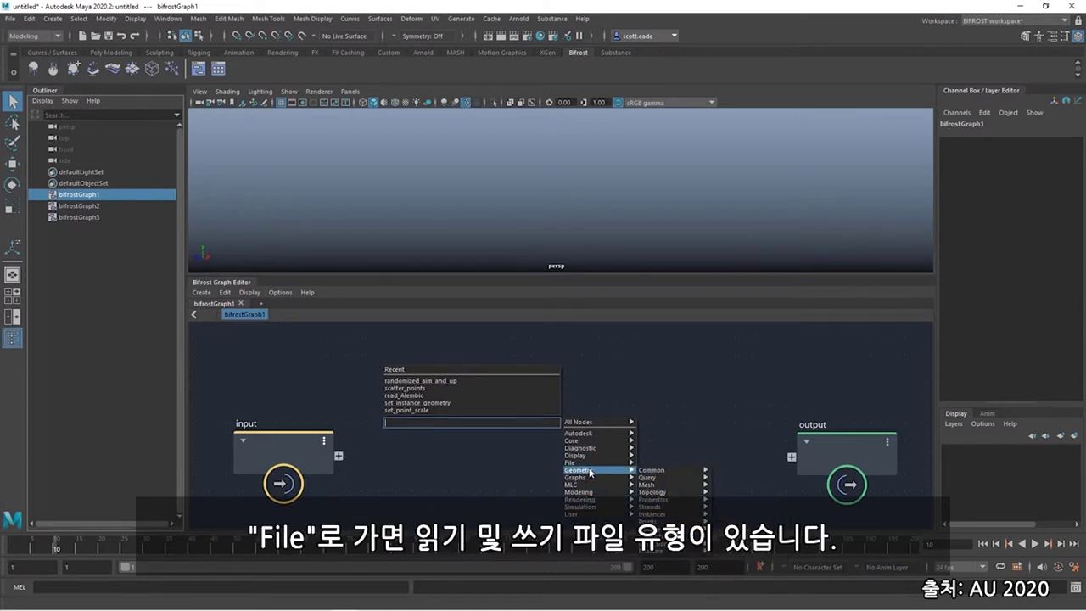
mouse_move(666, 463)
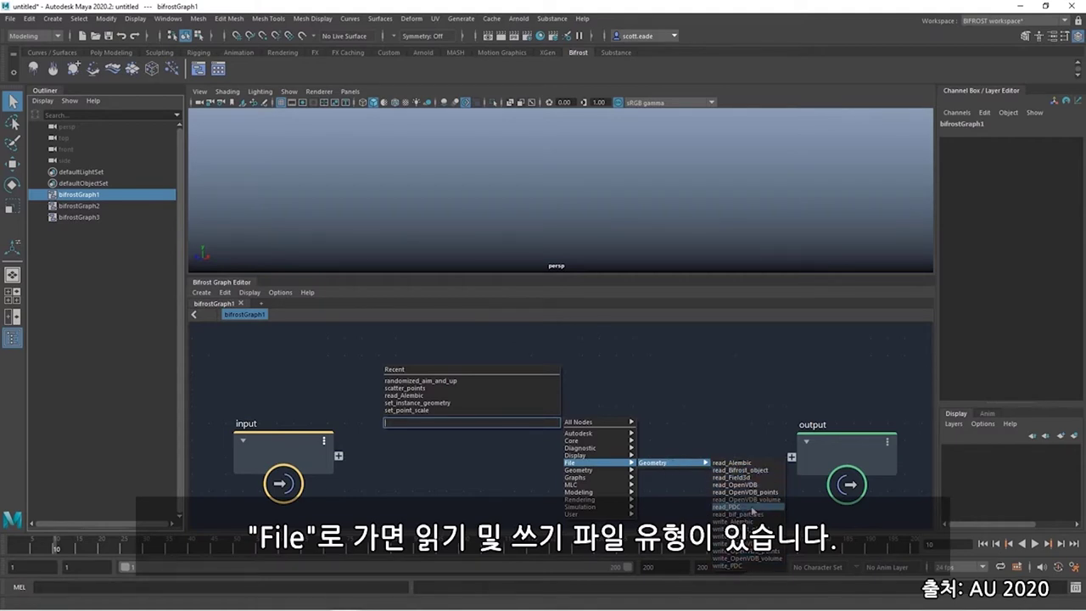
click(403, 422)
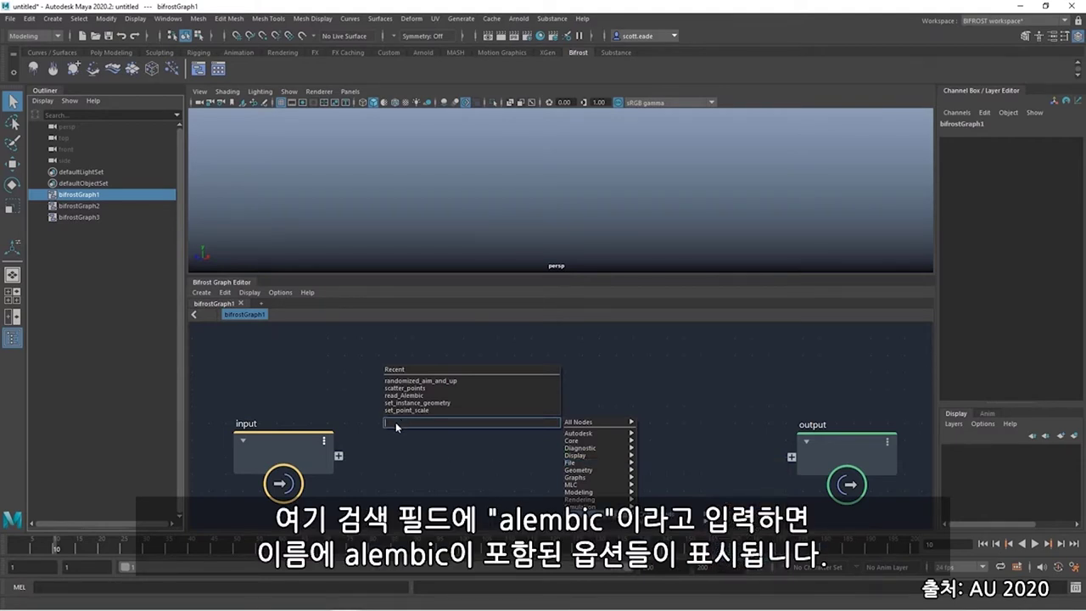
text(alembic)
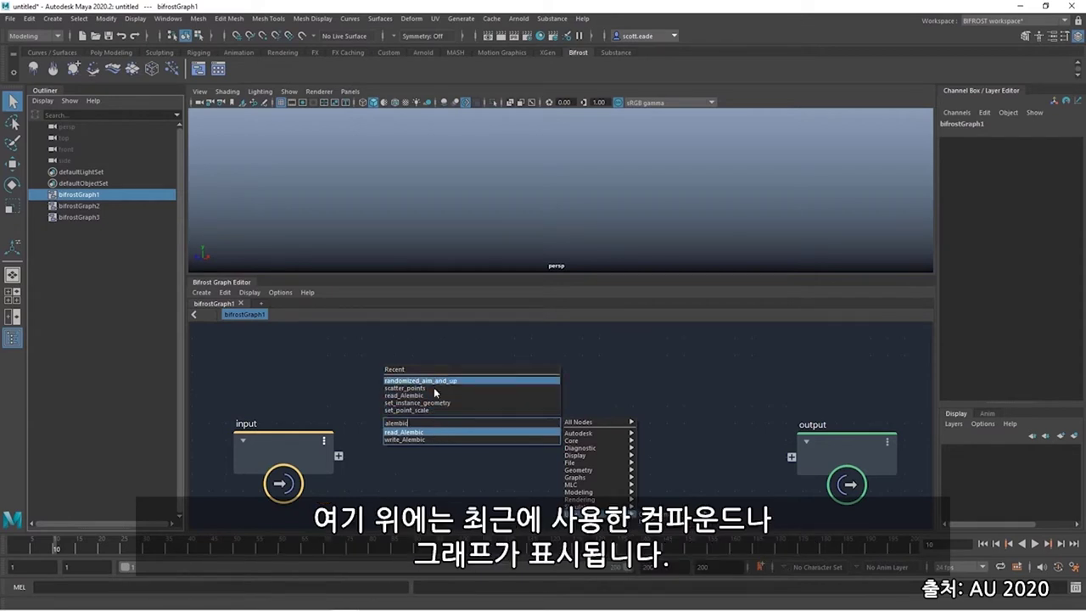
click(416, 432)
drag(495, 433, 540, 370)
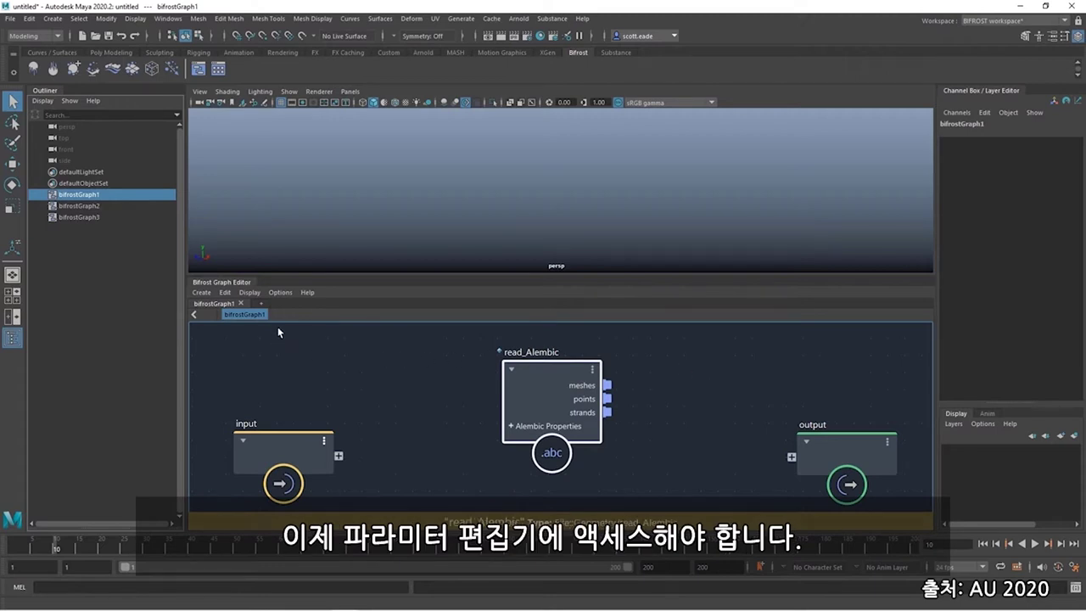
- Show the parameters panel and read the read_Alembic node's description and ports
click(225, 292)
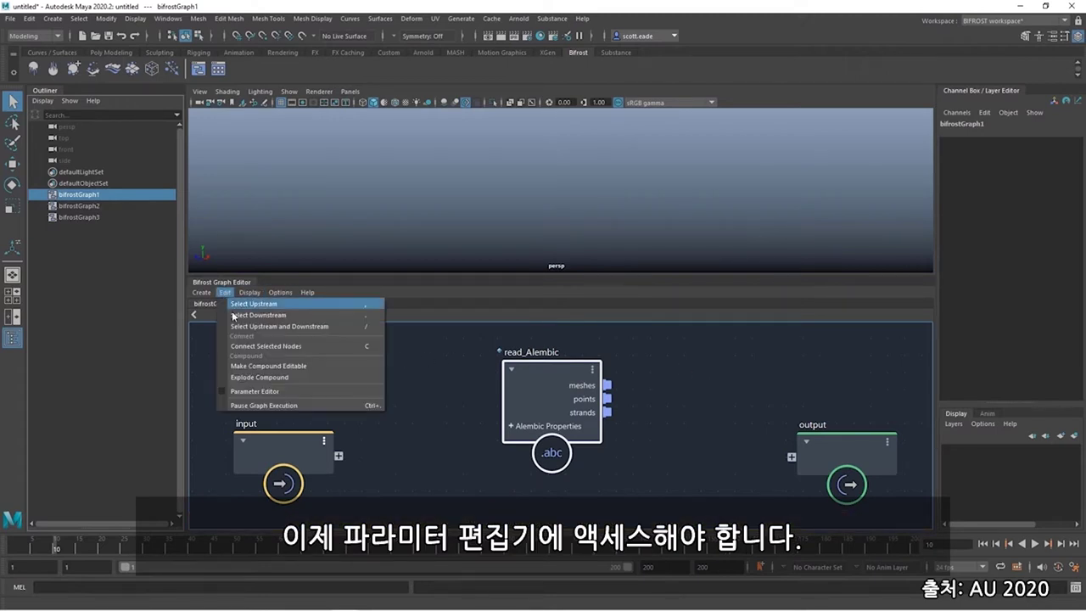
click(243, 392)
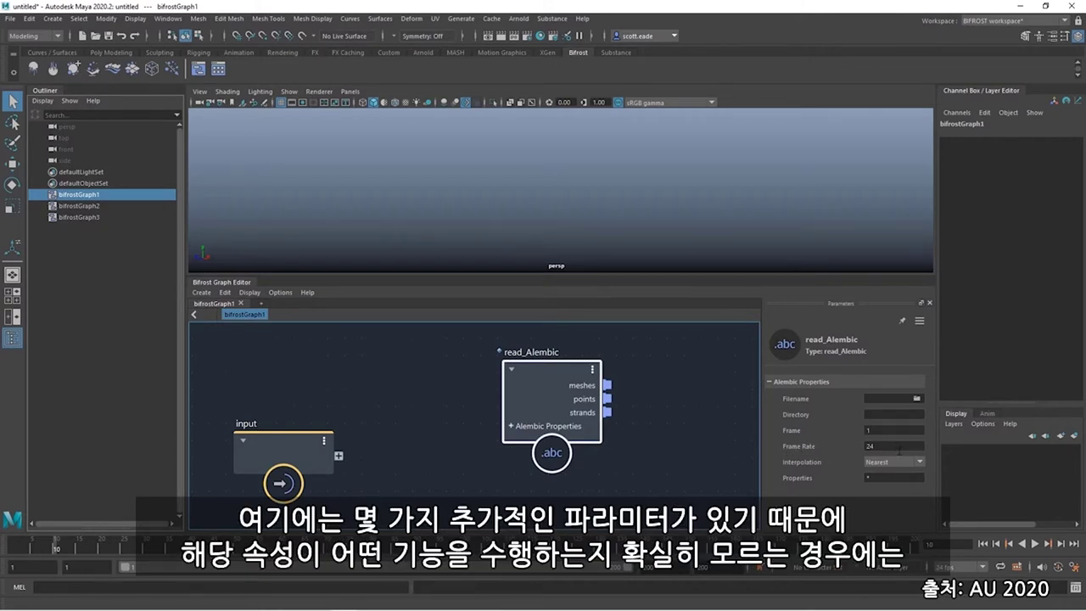
click(307, 292)
click(336, 363)
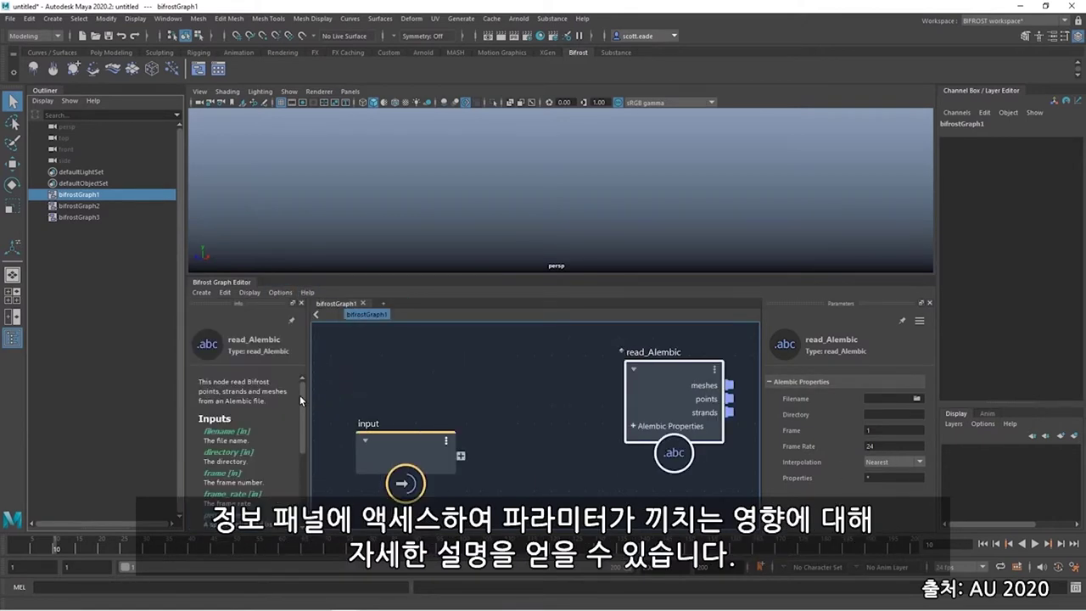
scroll(302, 395, down, 3)
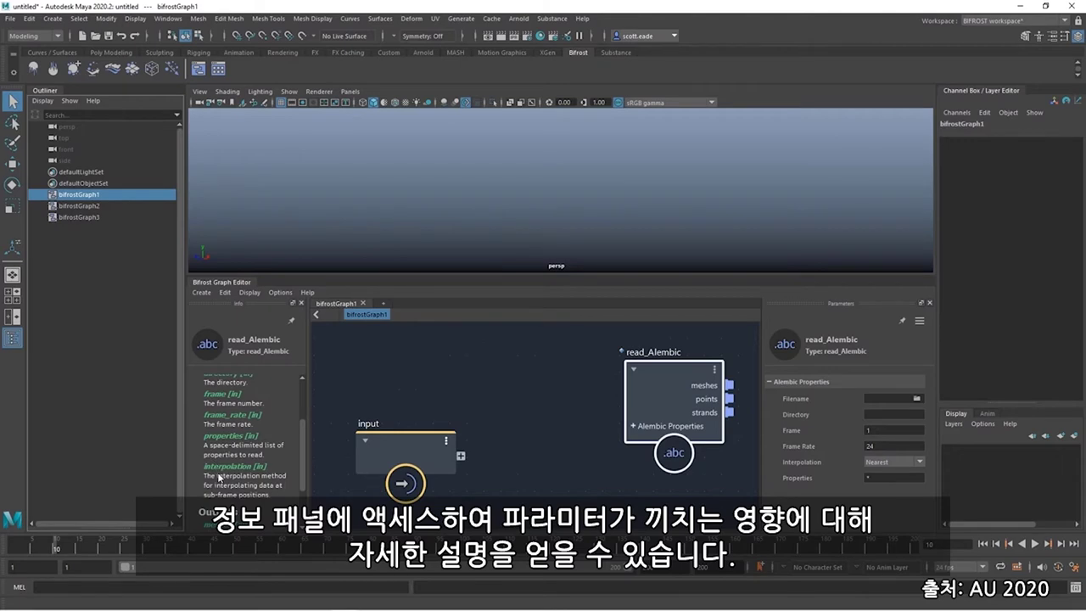
scroll(289, 441, down, 3)
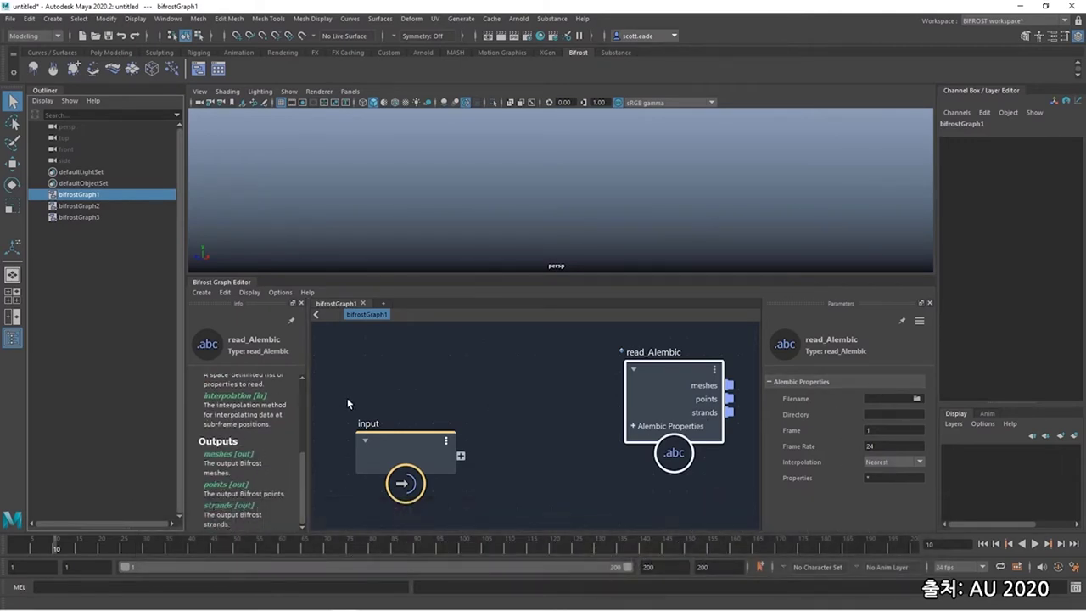
click(314, 314)
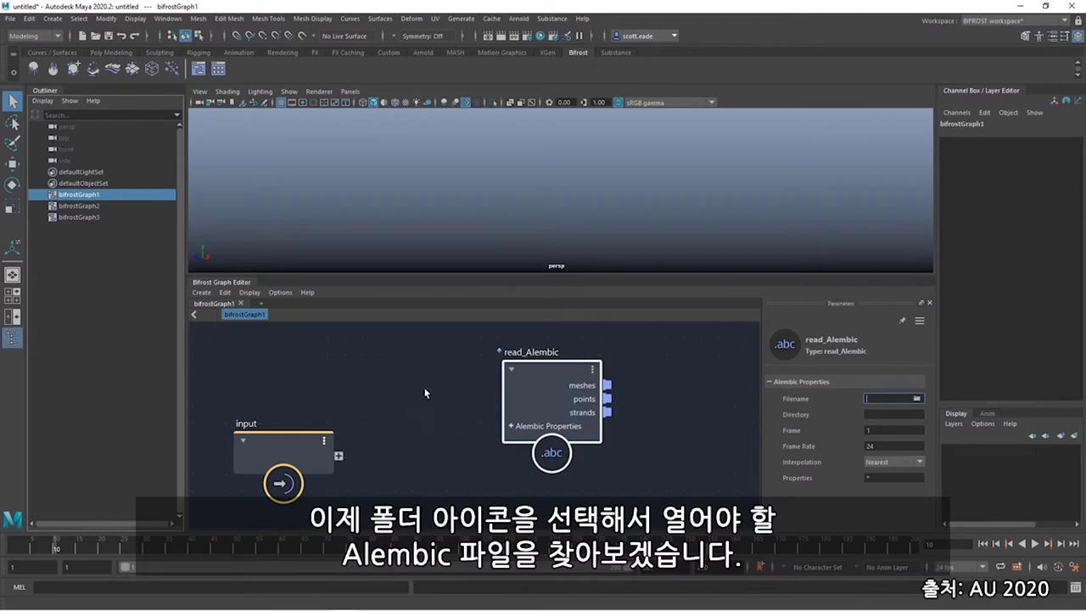
- Load 07_Bullet_Warehouse_17380.abc into read_Alembic and connect its meshes to the output
middle_drag(425, 393, 287, 376)
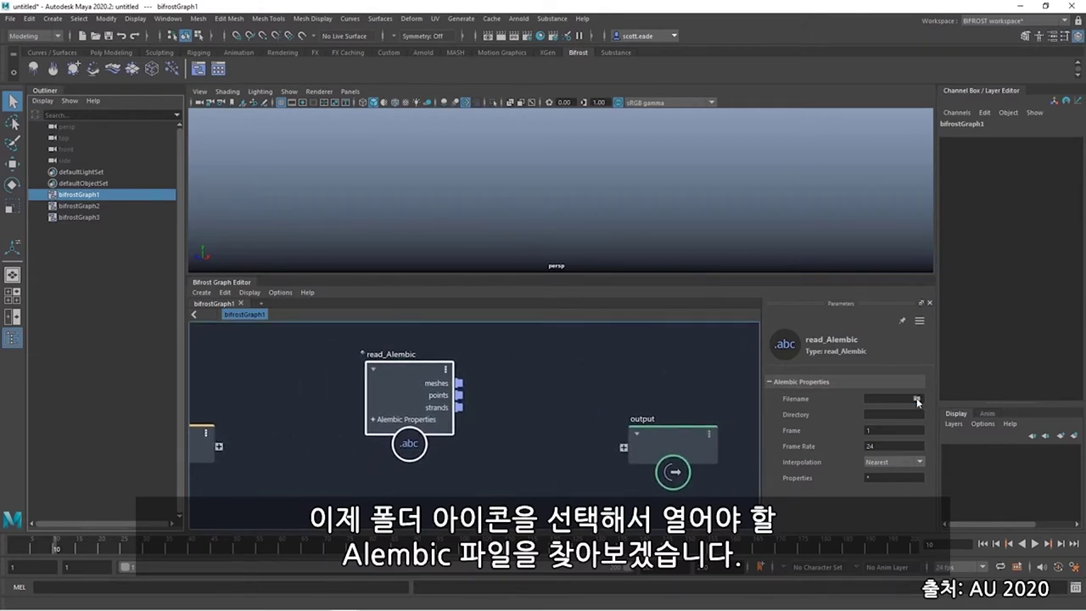
click(916, 399)
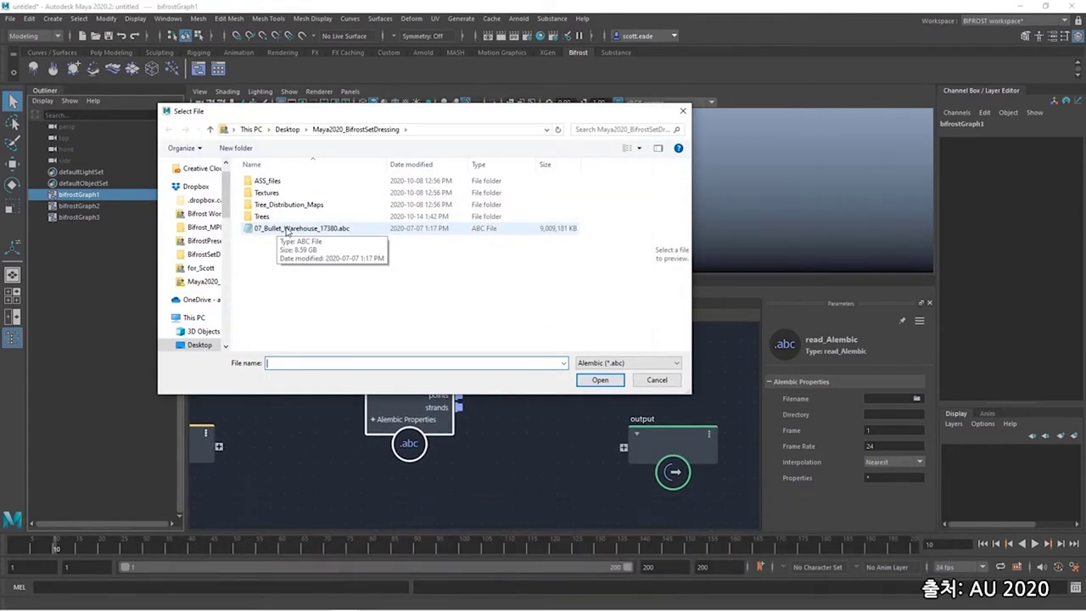
click(287, 230)
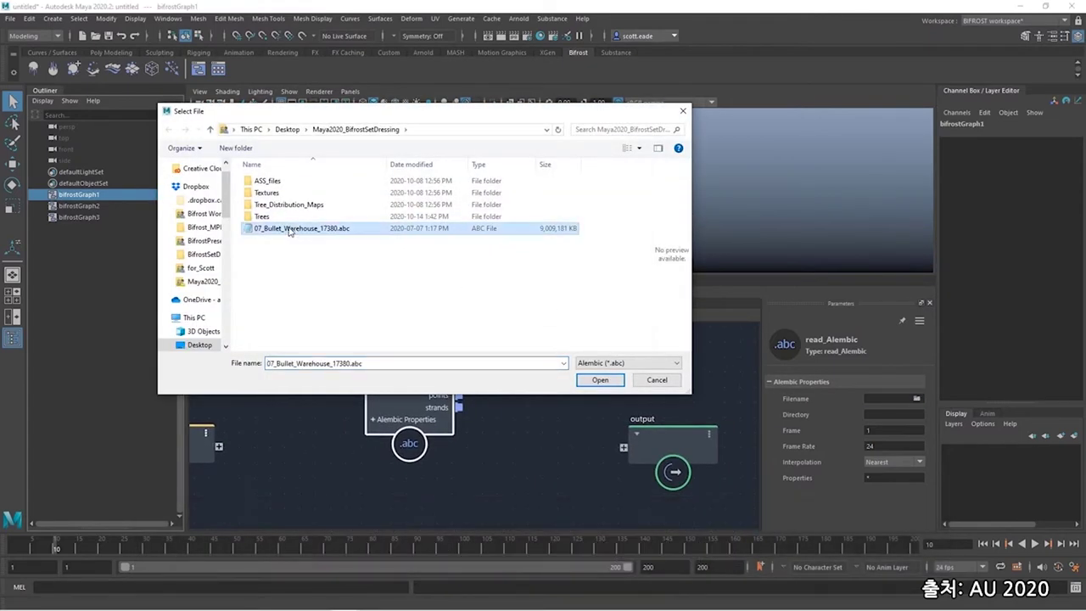
click(600, 380)
drag(405, 374, 432, 371)
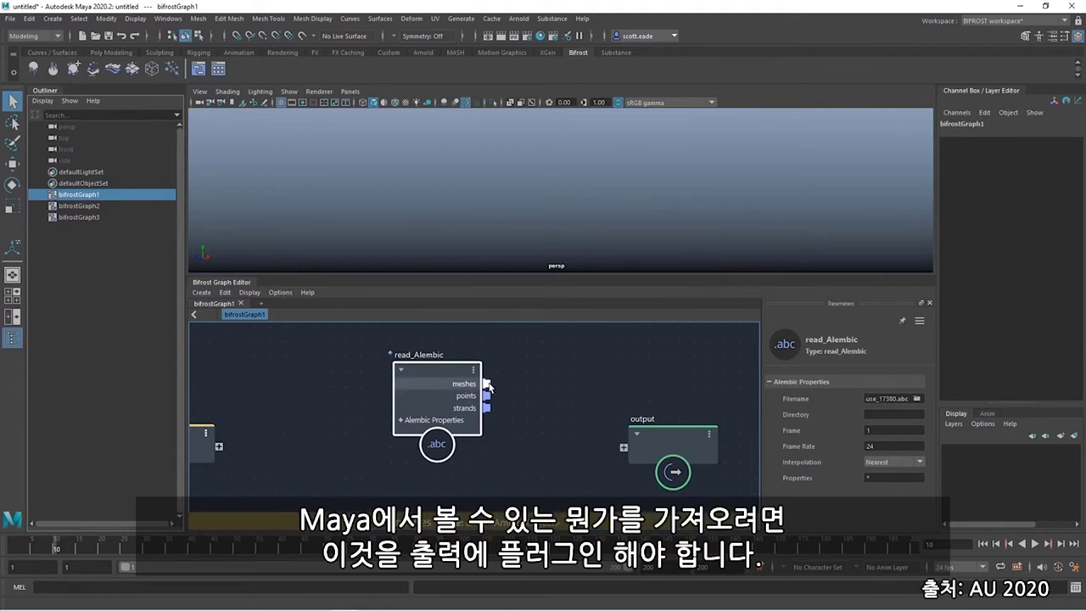
drag(486, 384, 635, 447)
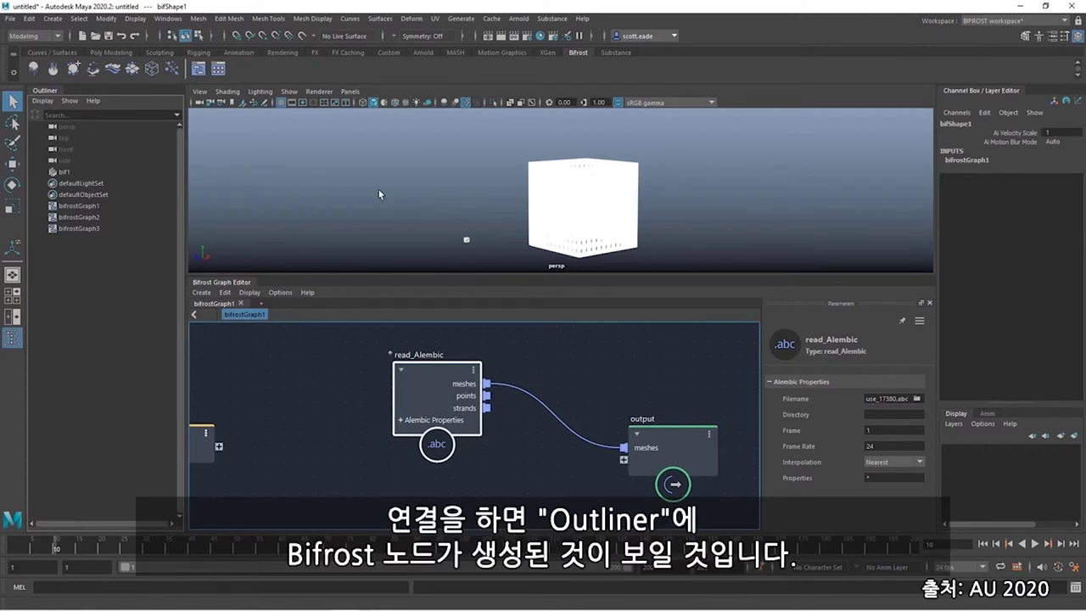
- Select and deselect bif1 to highlight the warehouse building in the viewport
click(64, 172)
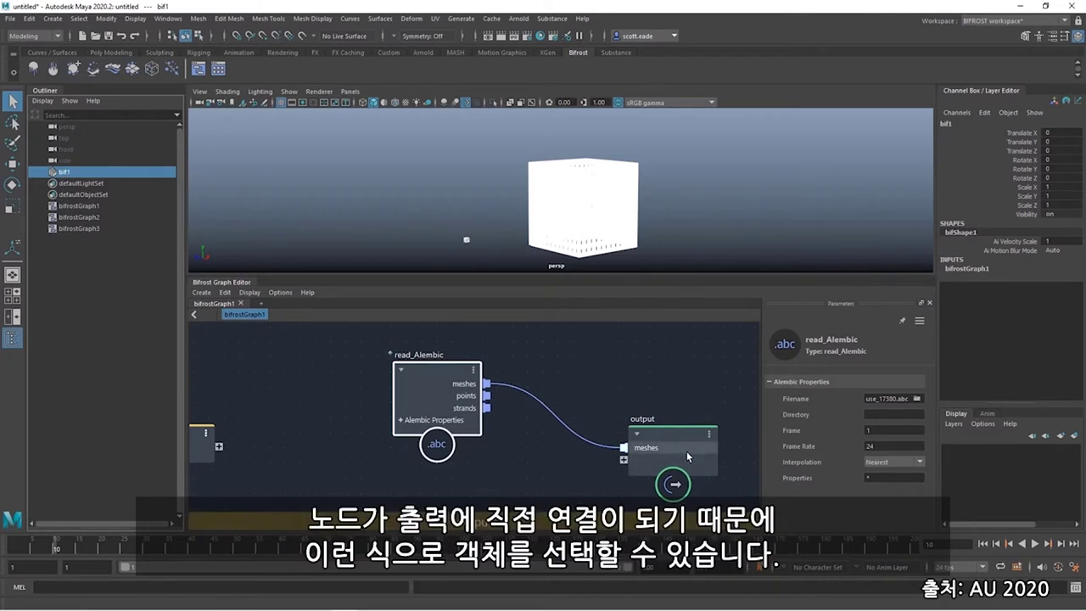
click(423, 195)
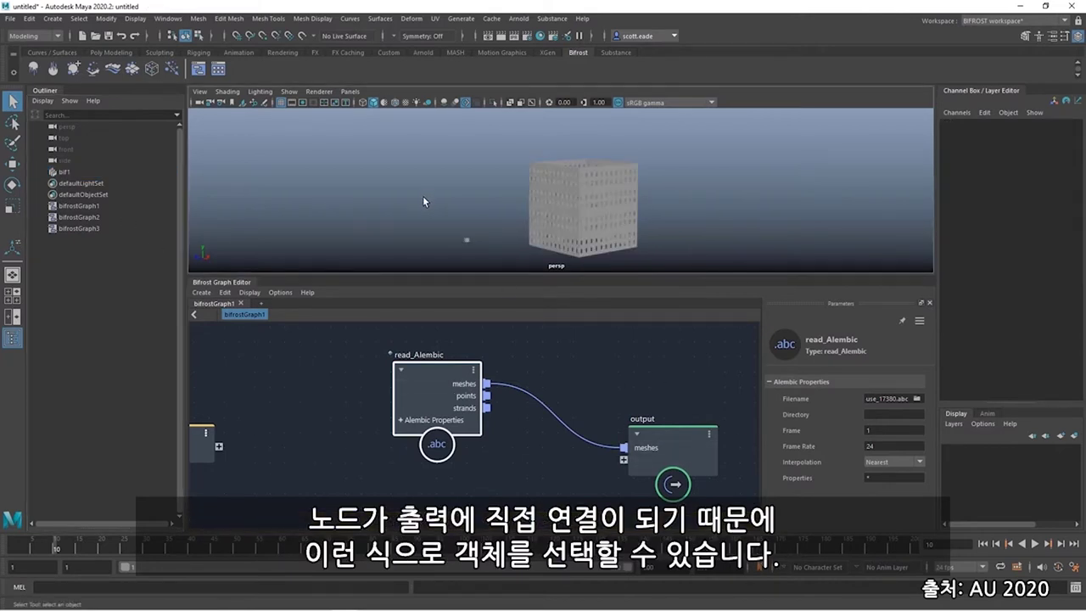
click(64, 173)
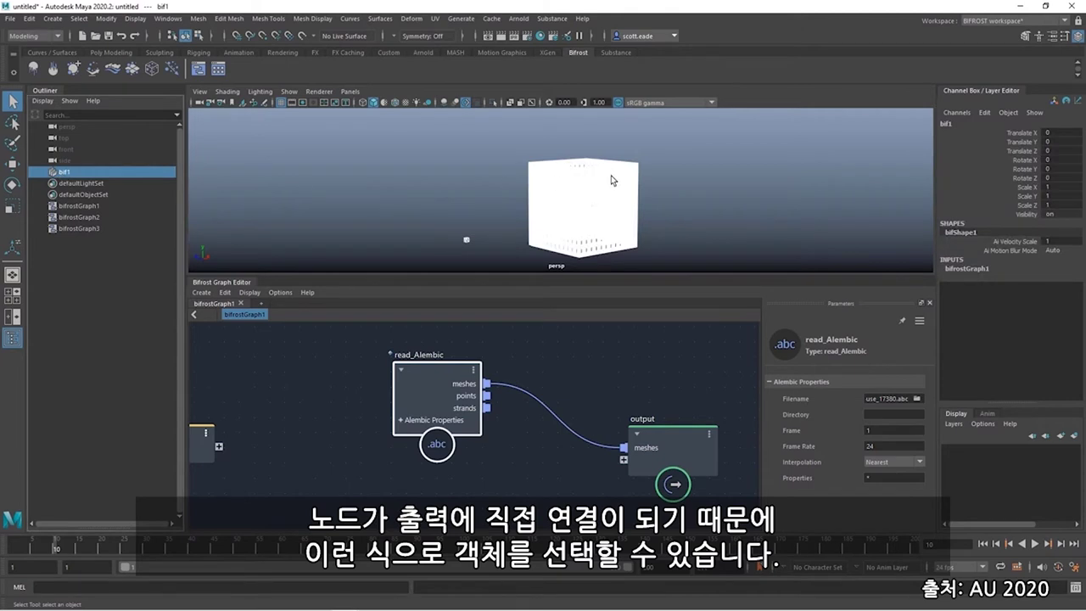
click(434, 200)
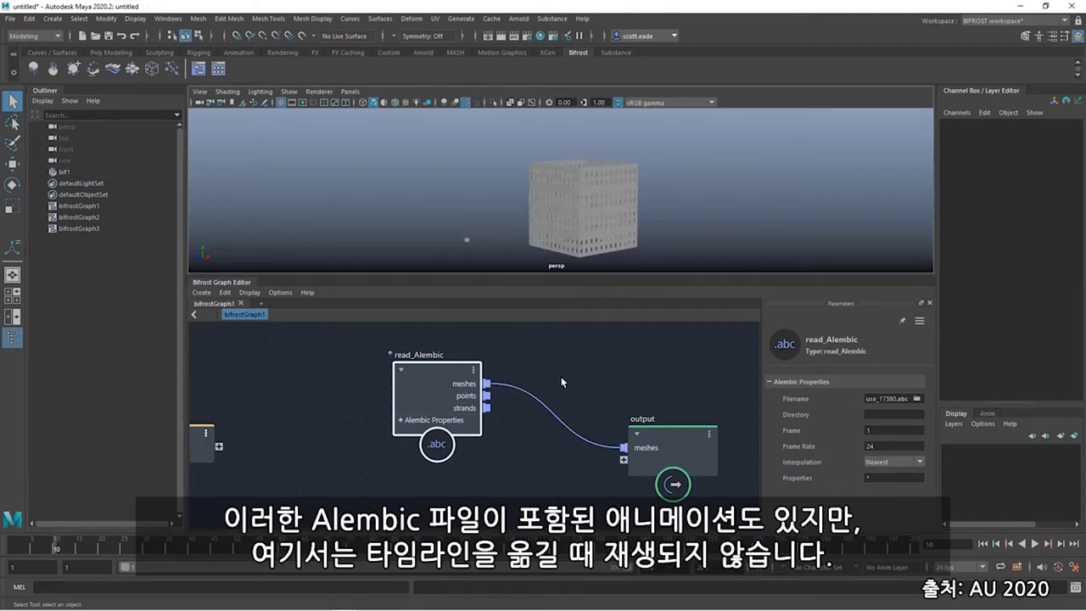
- Frame all graph nodes, test playback, and expand read_Alembic's Alembic Properties ports
key(a)
key(alt+v)
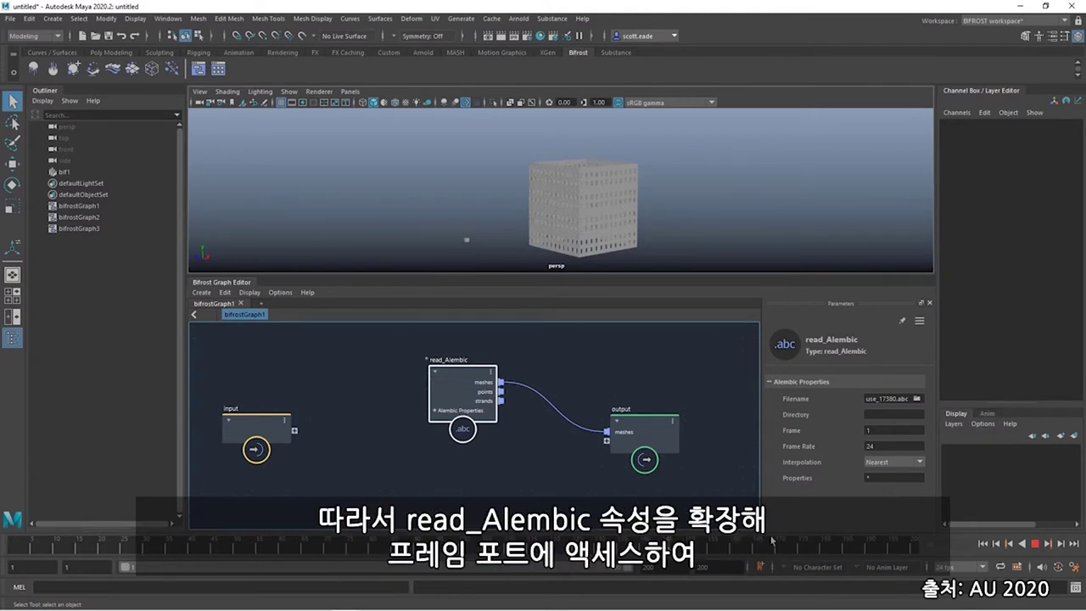
key(alt+v)
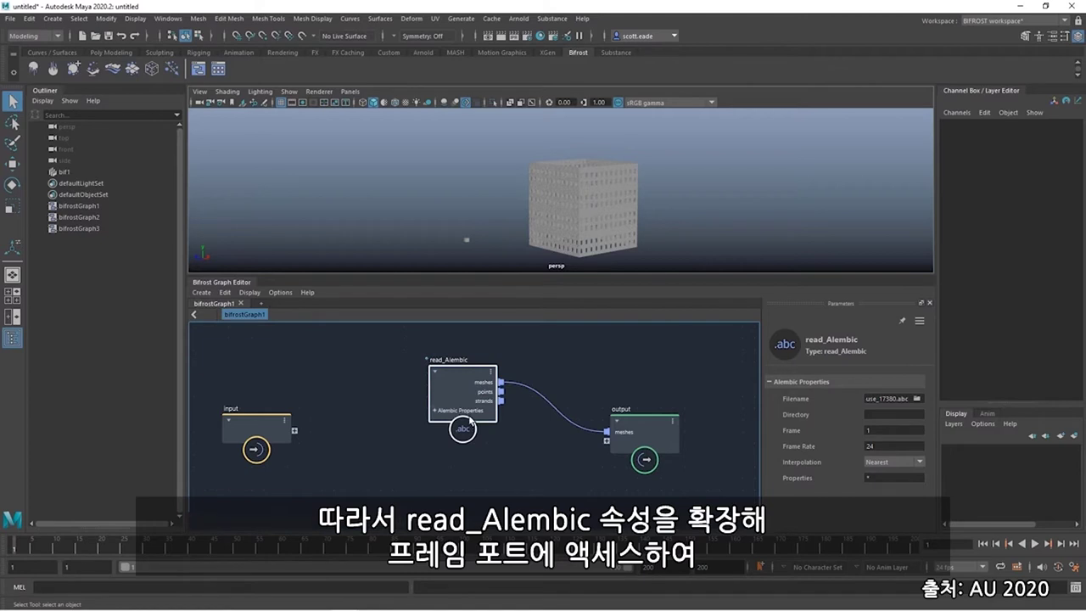
click(435, 411)
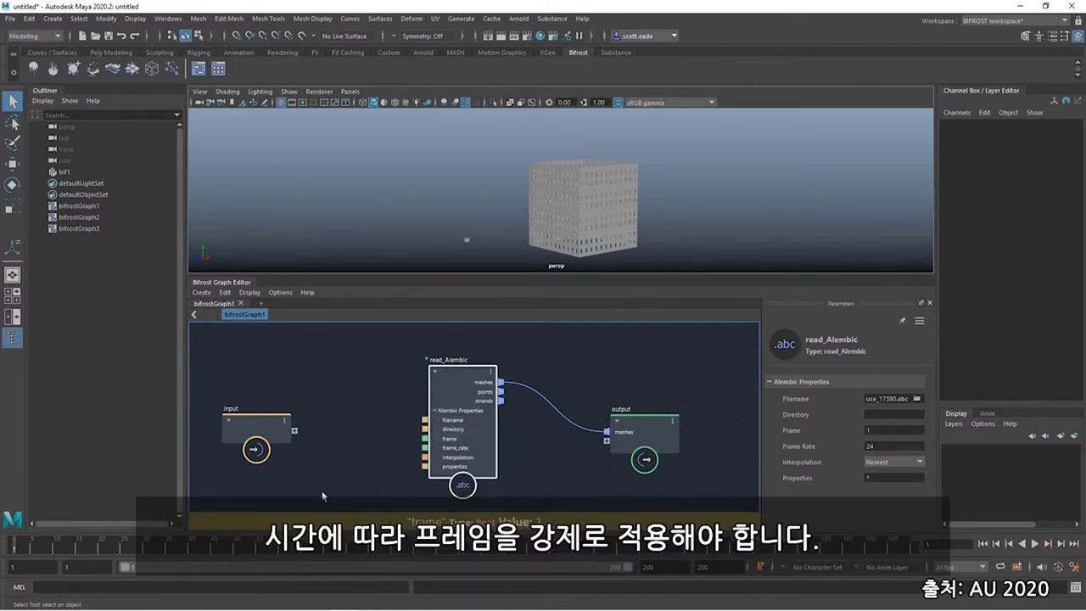
- Create a Core::Time::time node from the frame port to drive read_Alembic's frame input
right_click(452, 442)
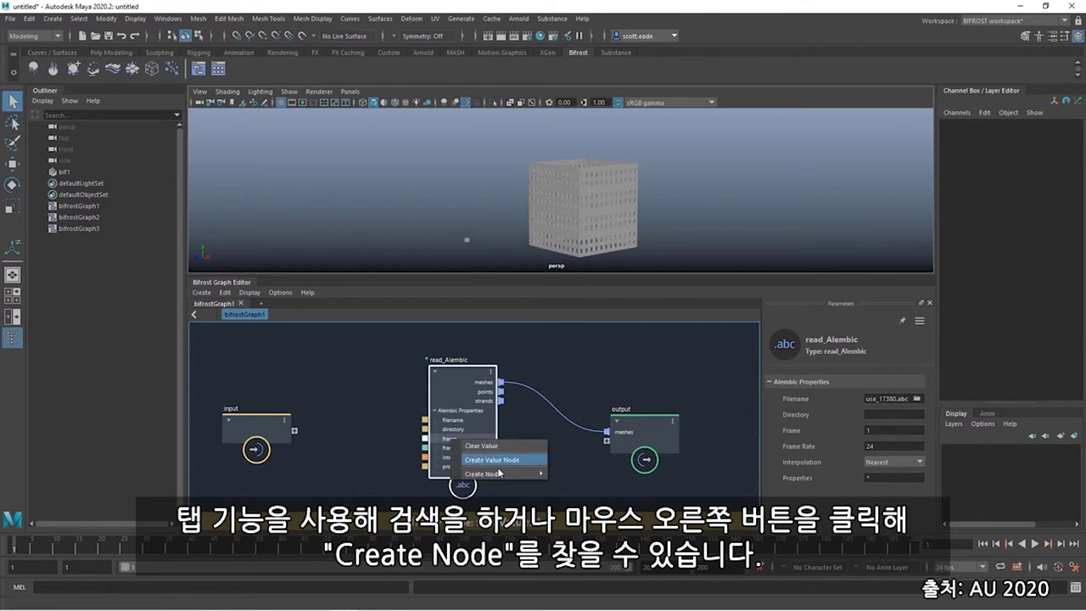
mouse_move(499, 475)
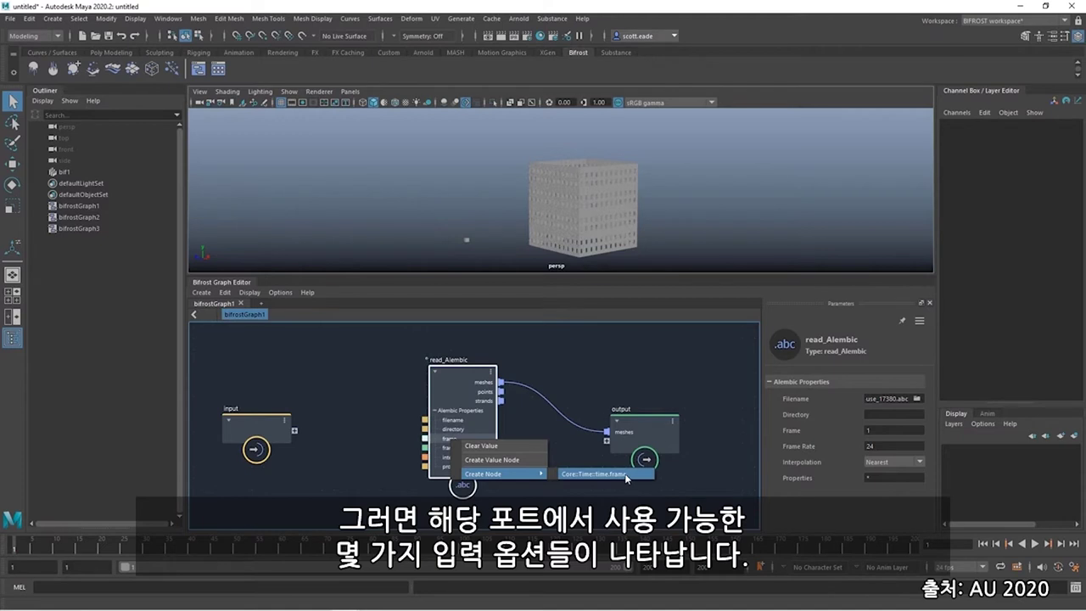
click(627, 474)
drag(347, 411, 347, 467)
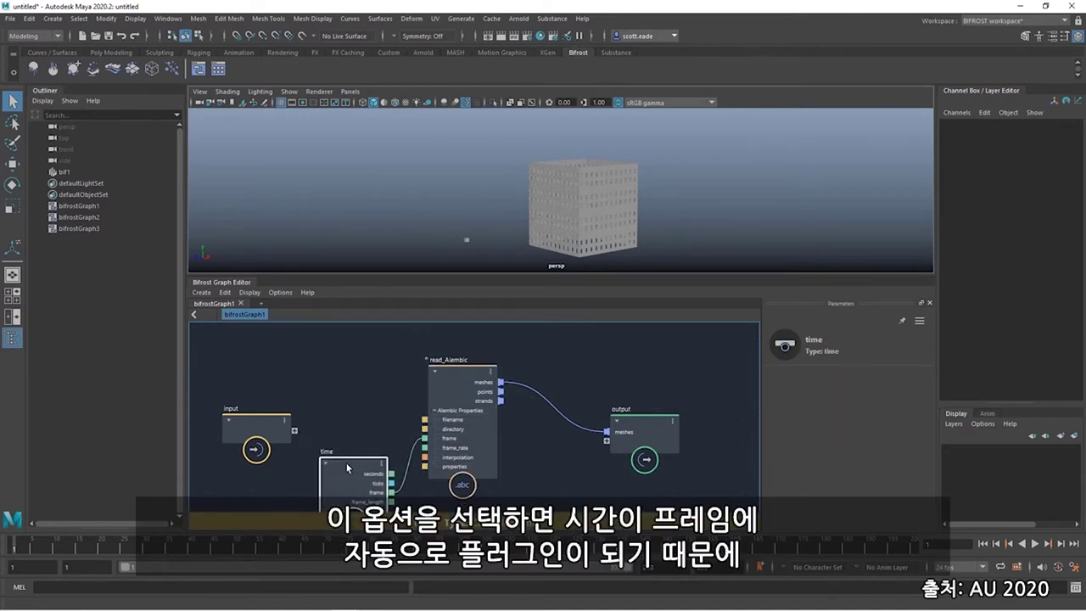
scroll(325, 381, down, 2)
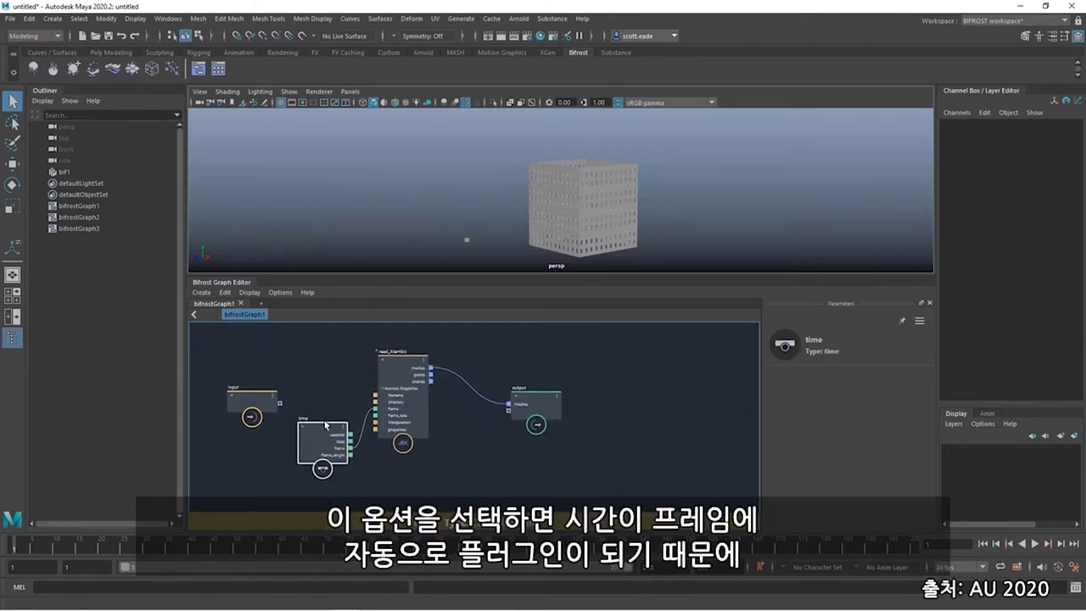
- Play the building collapse animation, then move the output node further right
key(alt+v)
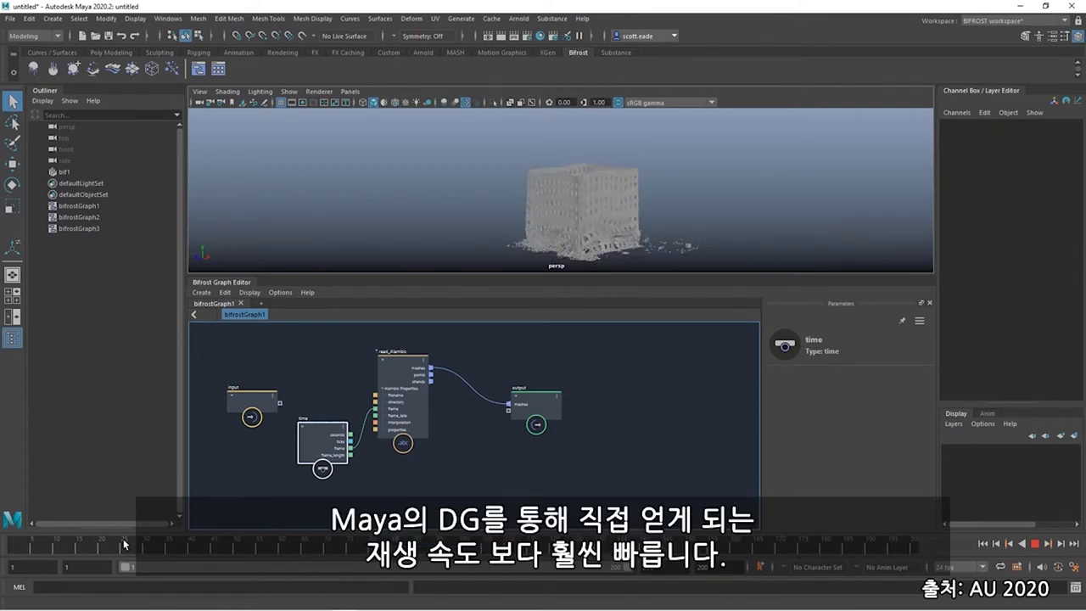
key(Escape)
drag(539, 394, 733, 397)
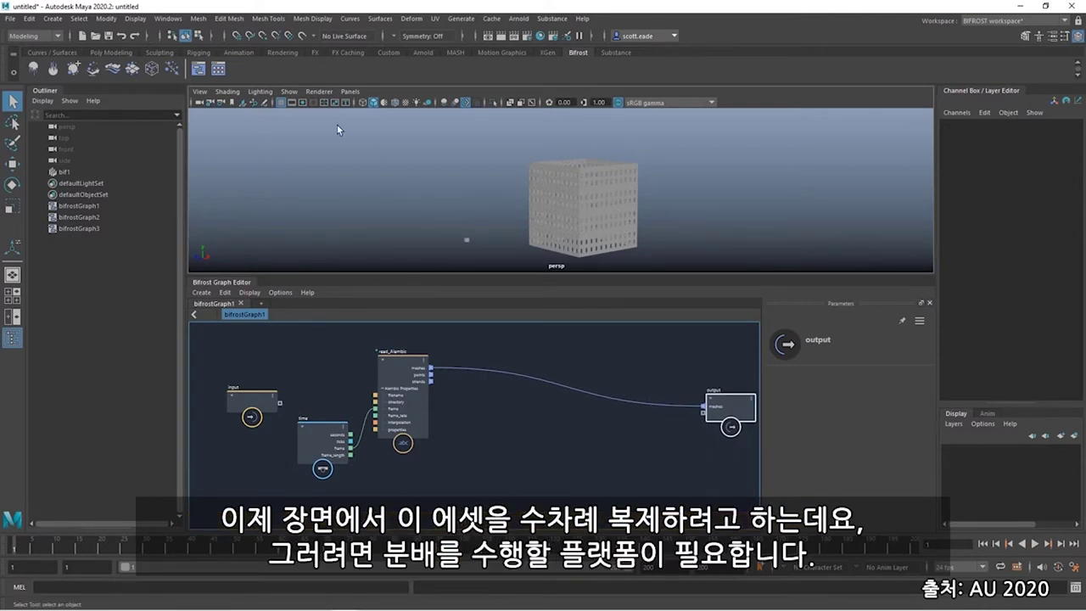
- Create a polygon plane and scale it up to 232.075
click(53, 18)
mouse_move(108, 61)
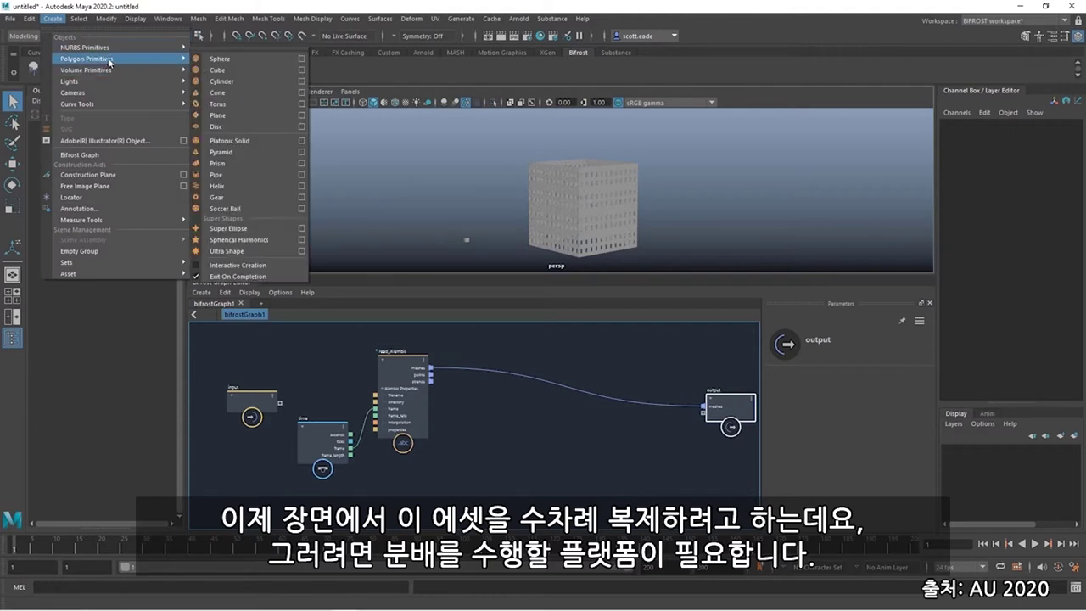
click(282, 115)
key(r)
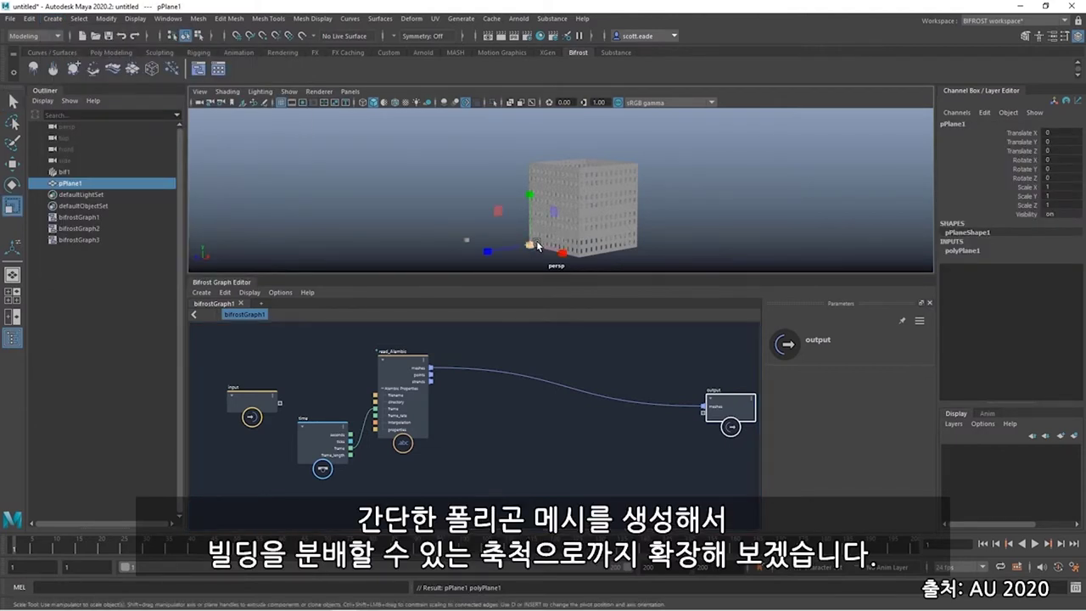
drag(532, 245, 825, 210)
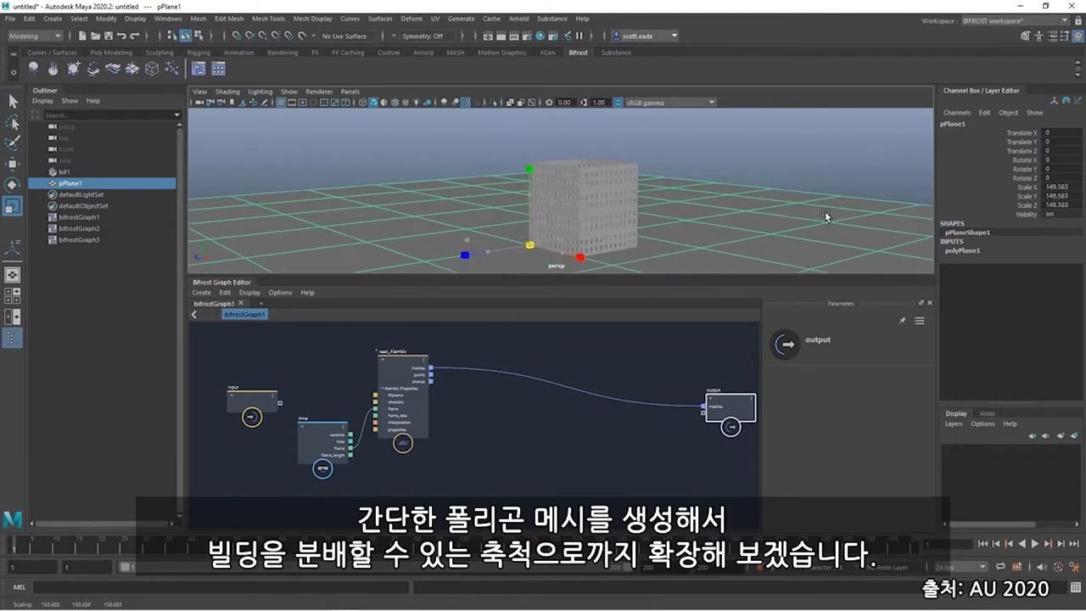
drag(530, 245, 701, 235)
alt+drag(792, 209, 503, 226)
alt+drag(638, 214, 714, 199)
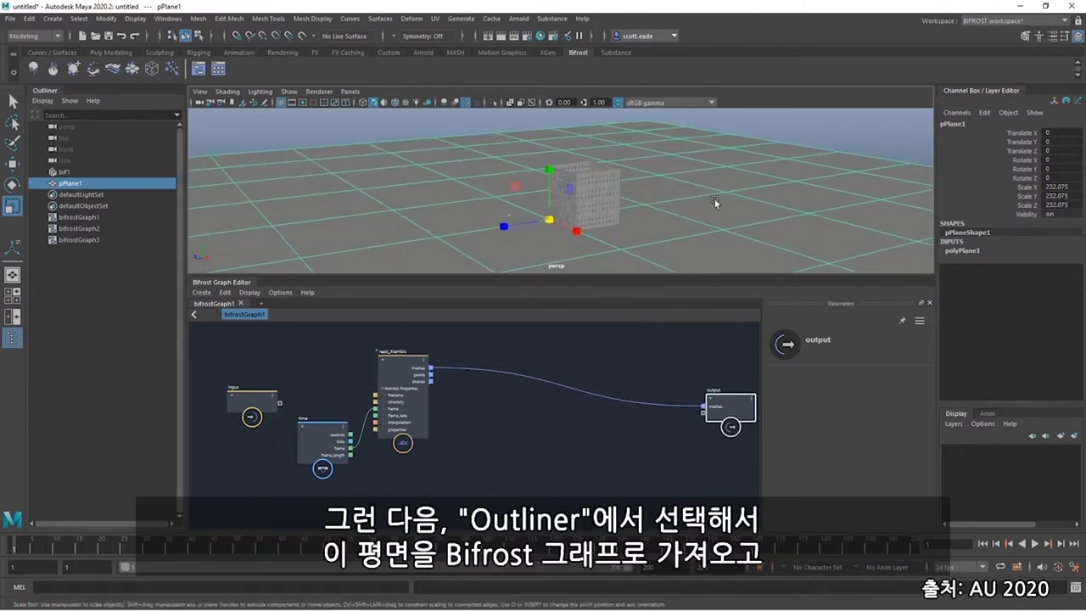
- Drag pPlane1 from the Outliner into the graph as a pPlaneShape1 node
key(q)
click(375, 125)
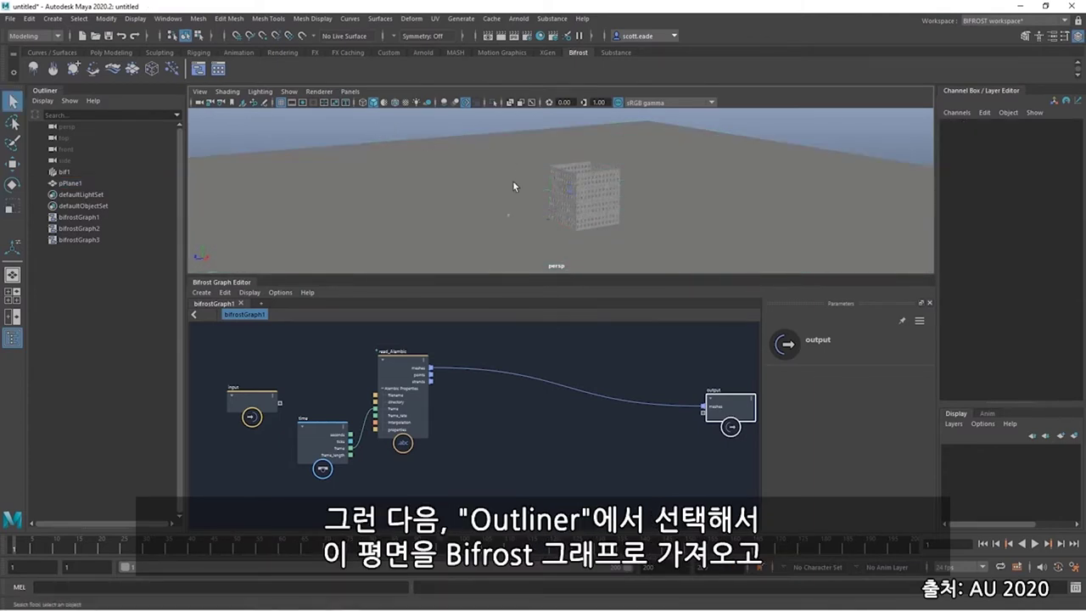
click(70, 184)
drag(330, 343, 331, 348)
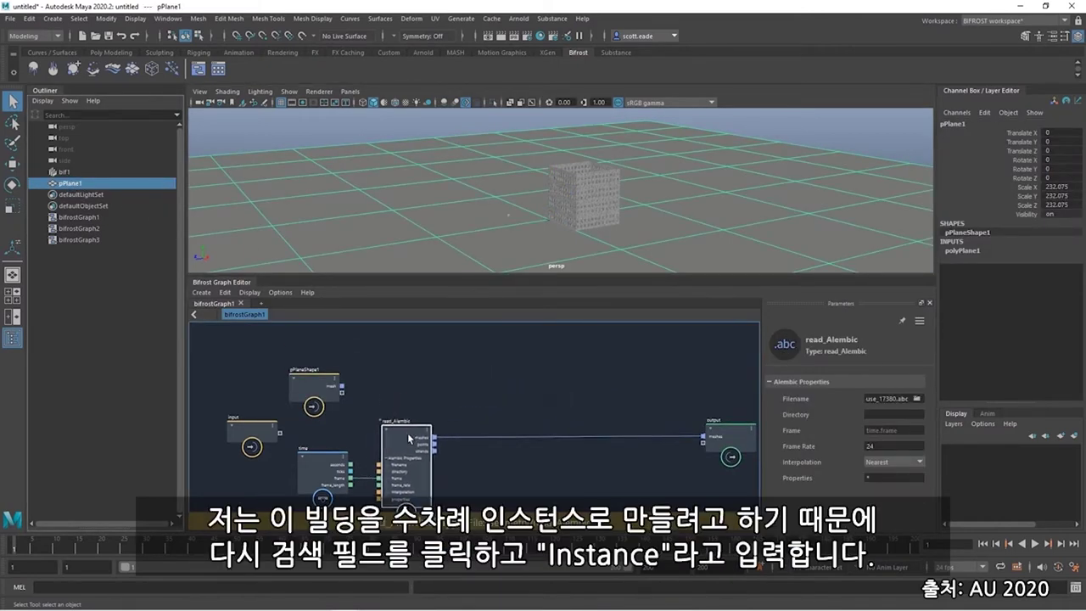
- Search 'instance' and add a set_instance_geometry node beside pPlaneShape1
click(303, 350)
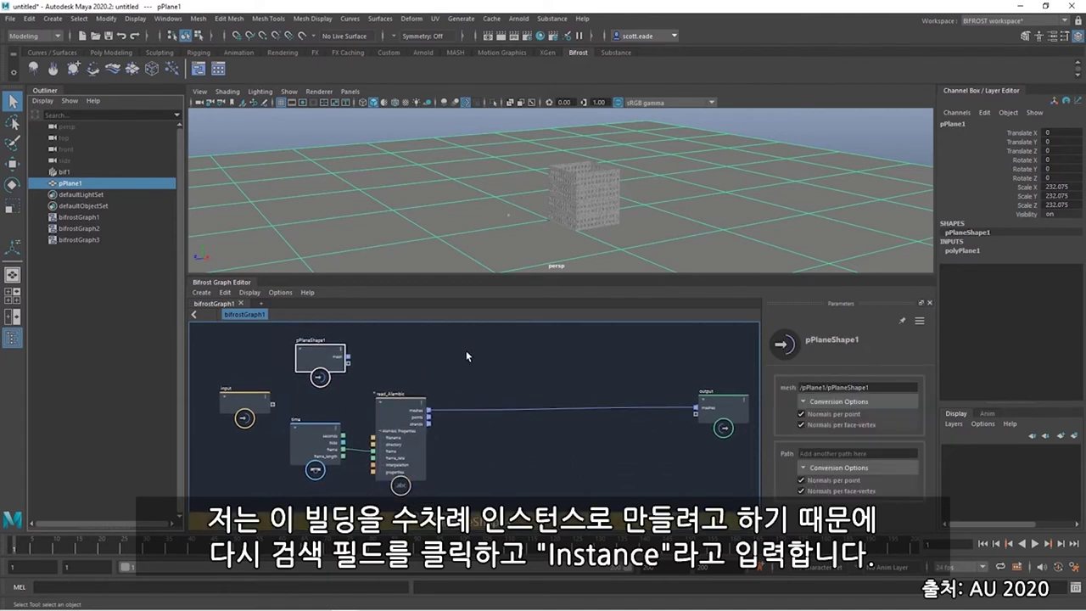
key(Tab)
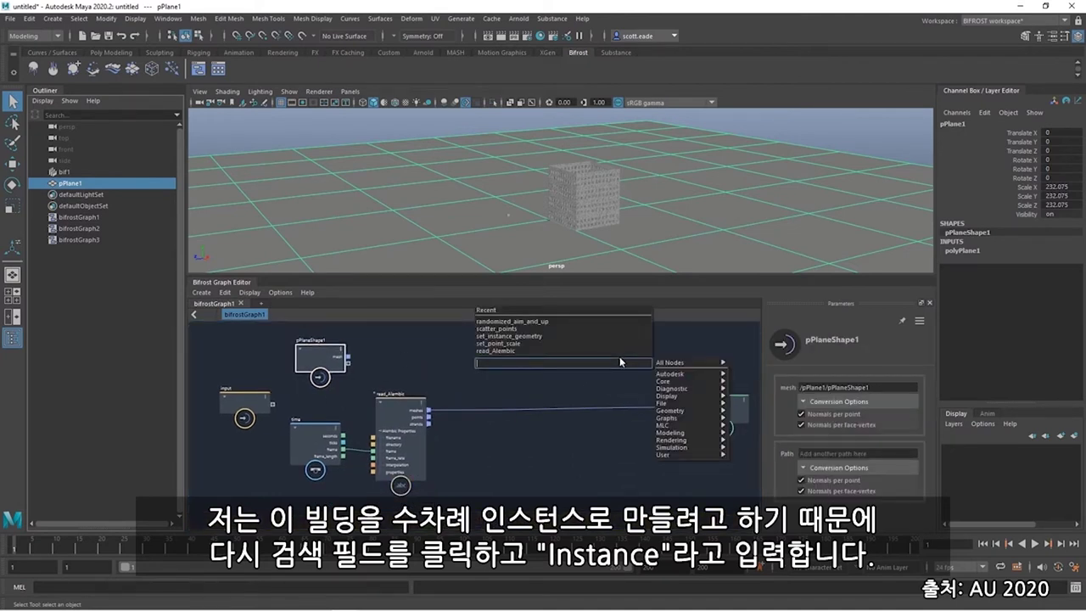
text(instance)
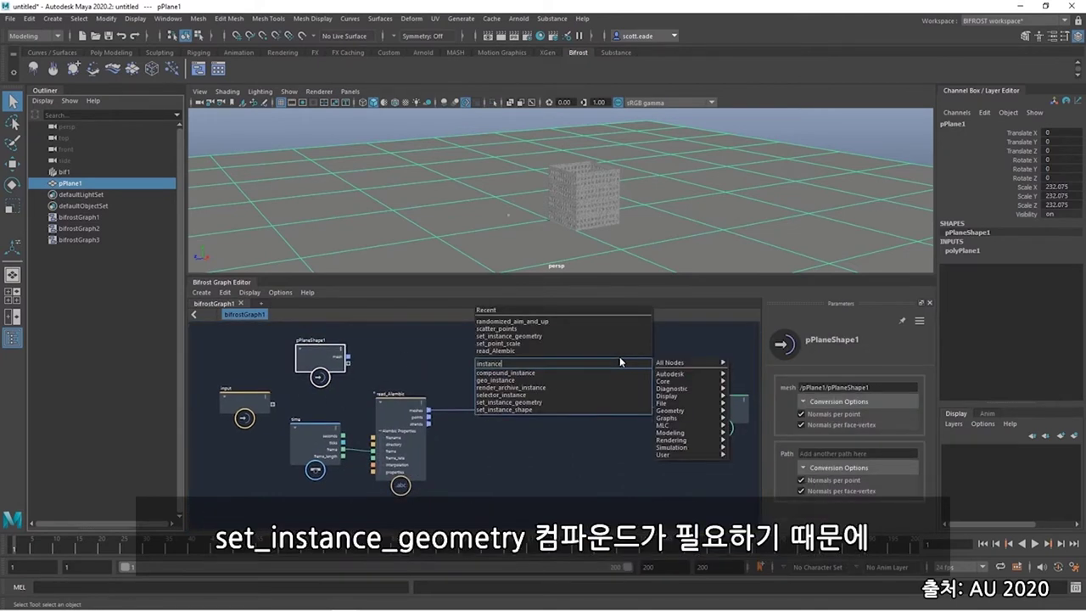
click(509, 403)
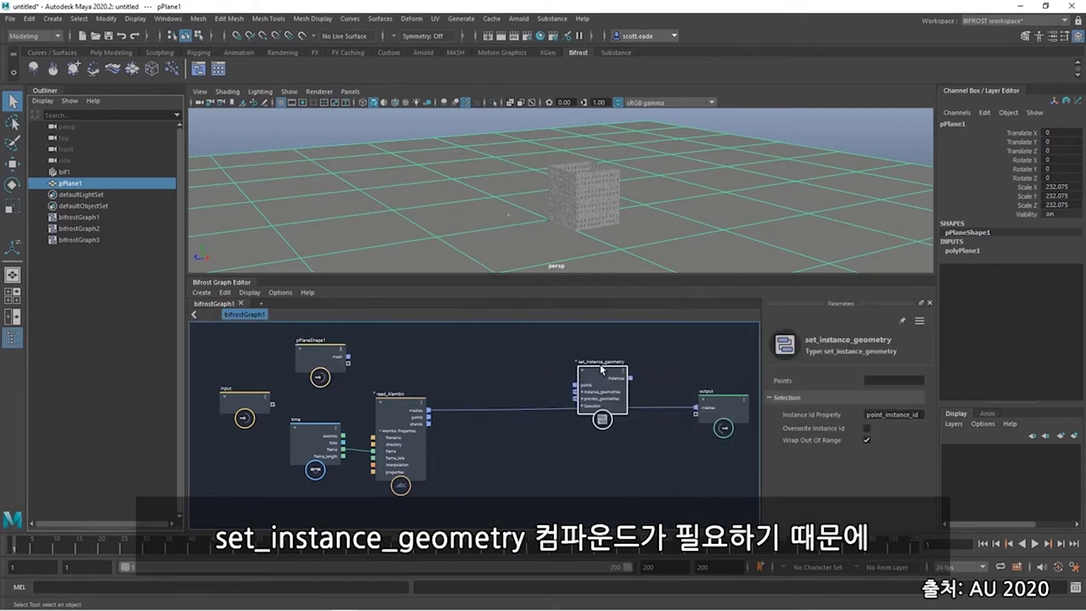
drag(601, 370, 538, 358)
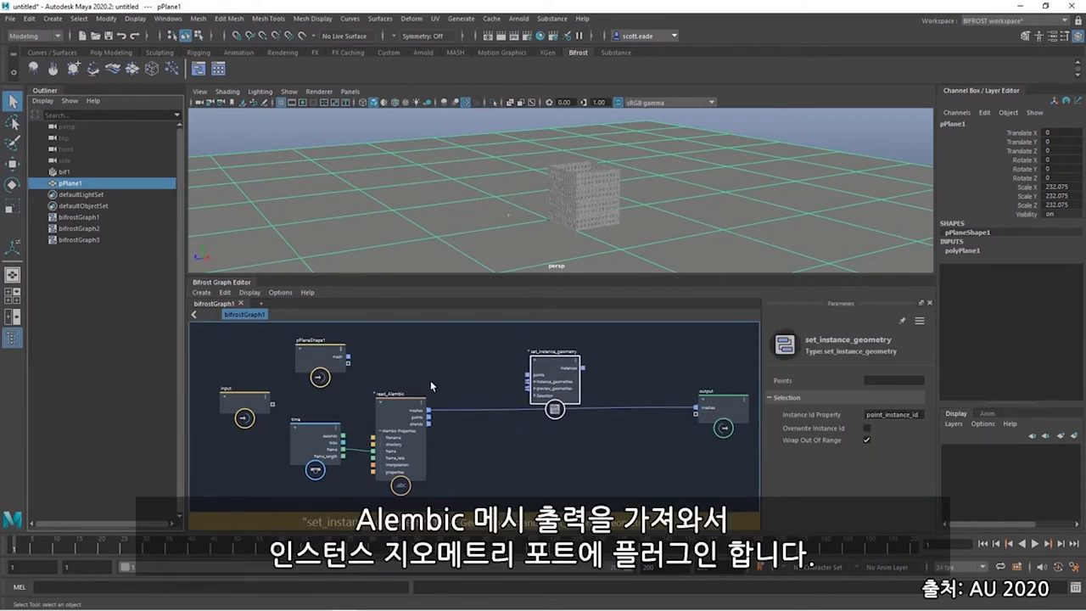
- Wire Alembic meshes to instance_geometry and plane mesh to points, unplugging meshes from output
drag(429, 411, 532, 382)
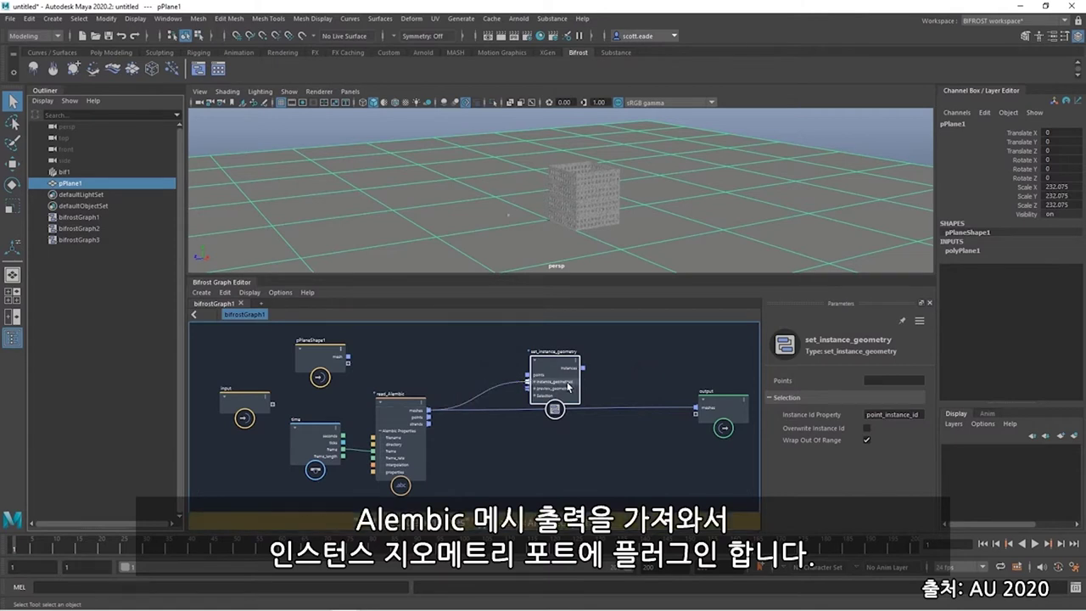
drag(347, 357, 530, 363)
middle_drag(612, 365, 486, 377)
drag(550, 408, 517, 426)
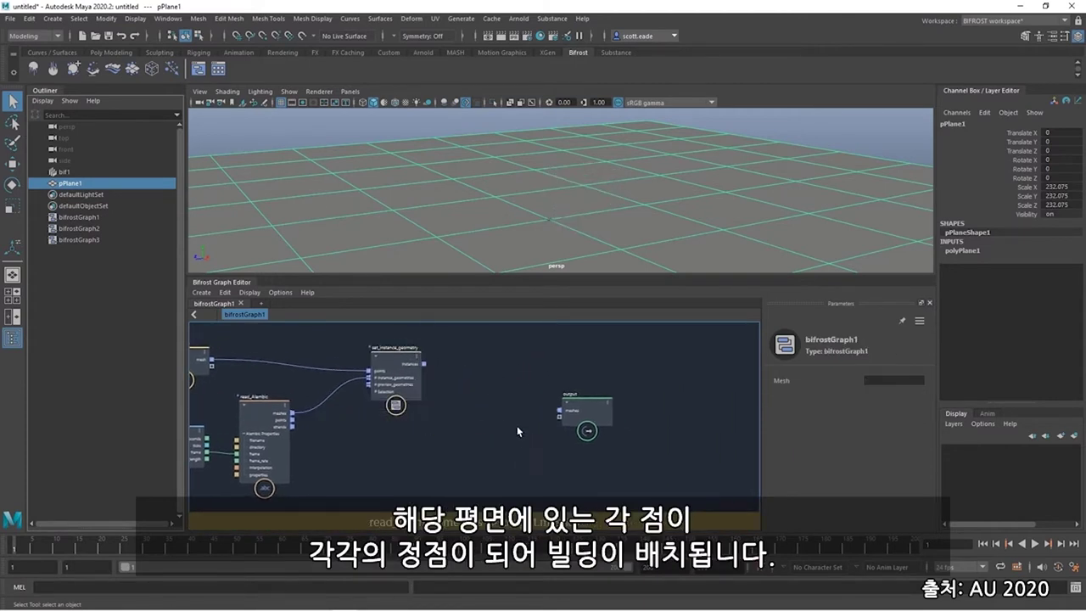
drag(426, 363, 562, 417)
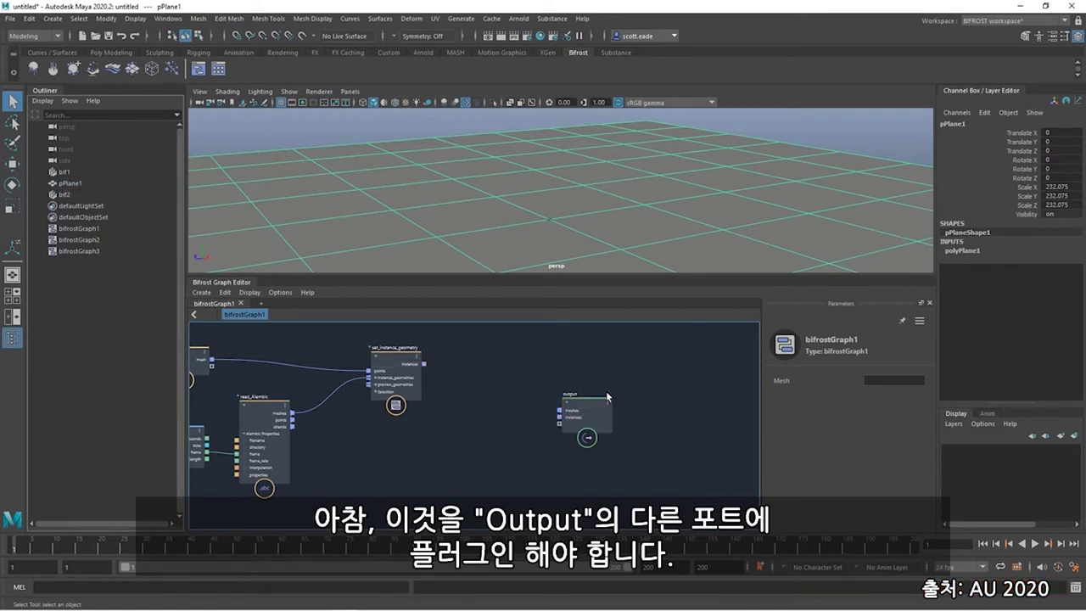
- Pull back and orbit to view the instanced building grid, then select pPlane1
alt+right_drag(796, 194, 664, 198)
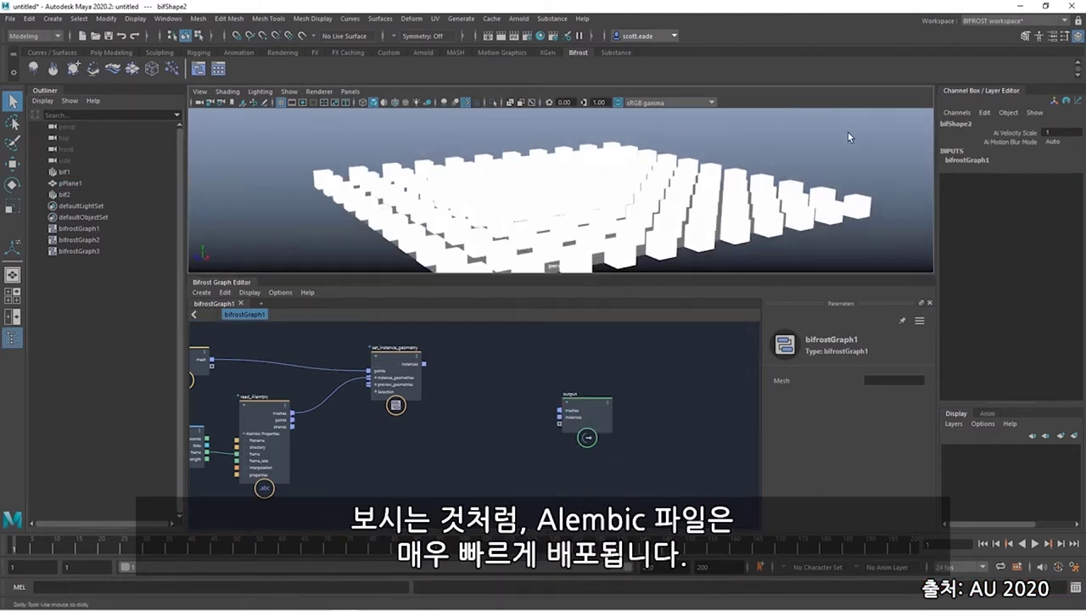
click(759, 161)
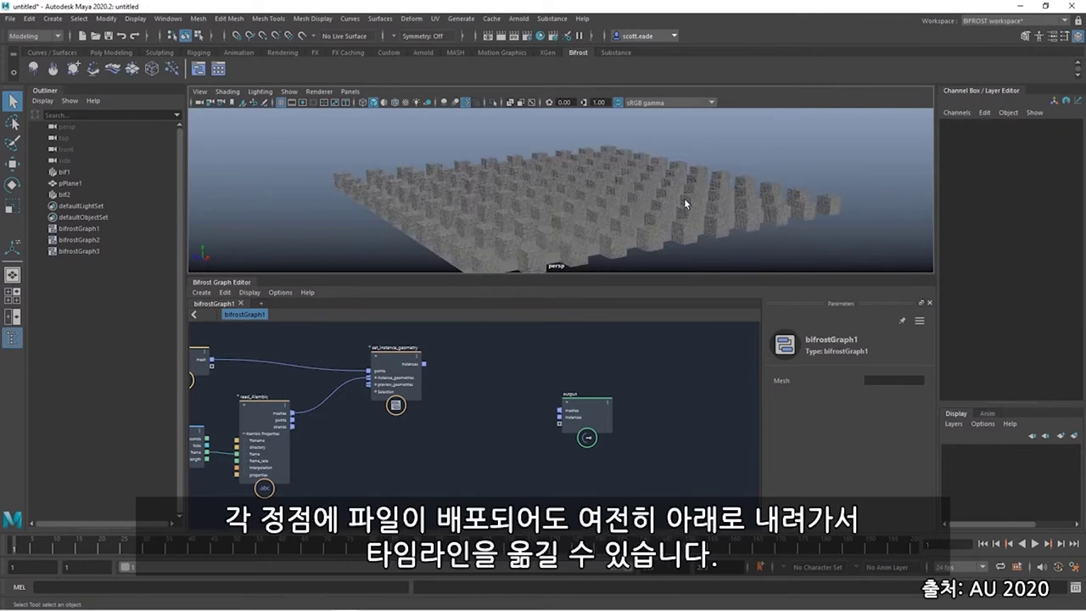
alt+drag(600, 214, 487, 251)
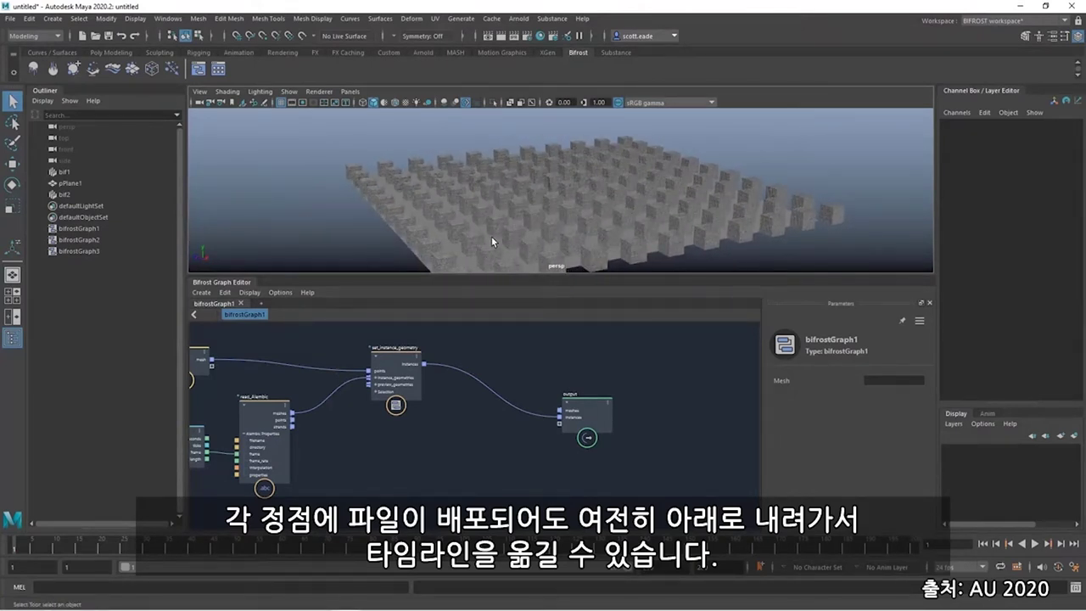
click(492, 236)
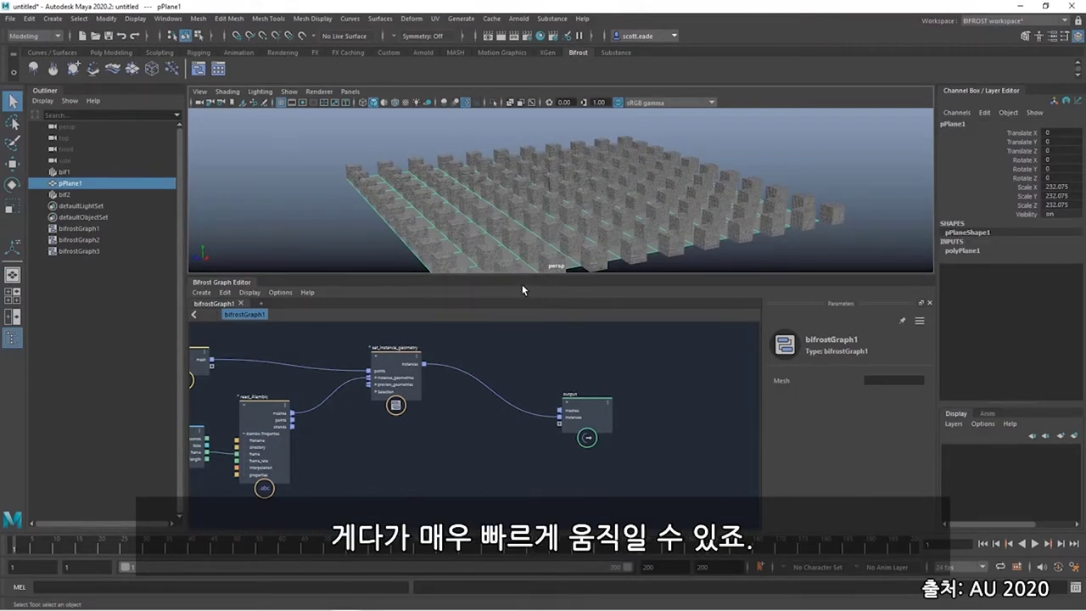
- Play the instanced building animation, rewind to frame 1, and spread the graph nodes apart
key(alt+v)
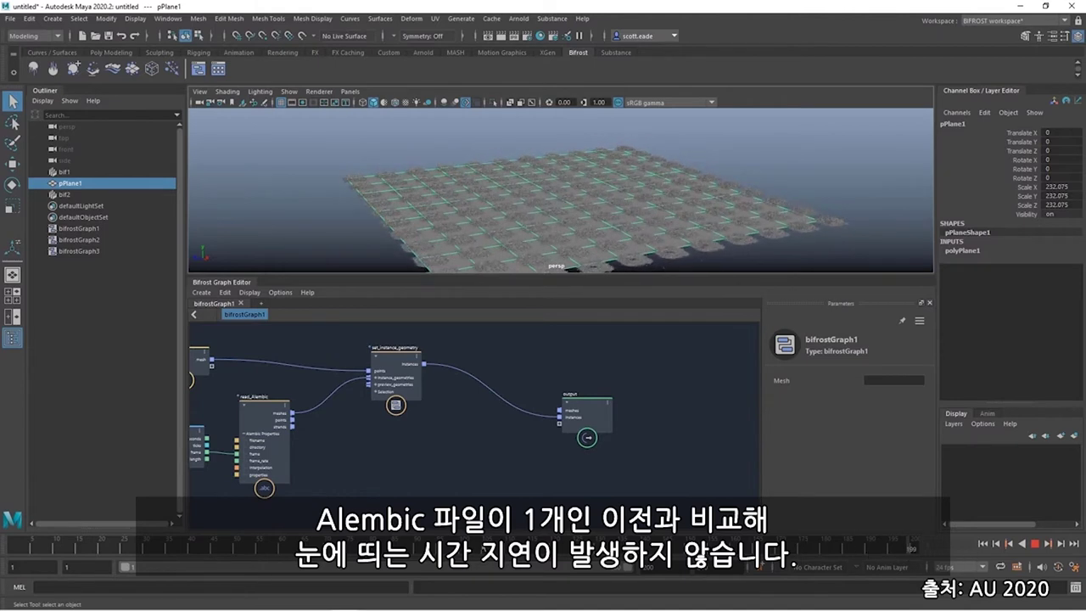
key(alt+v)
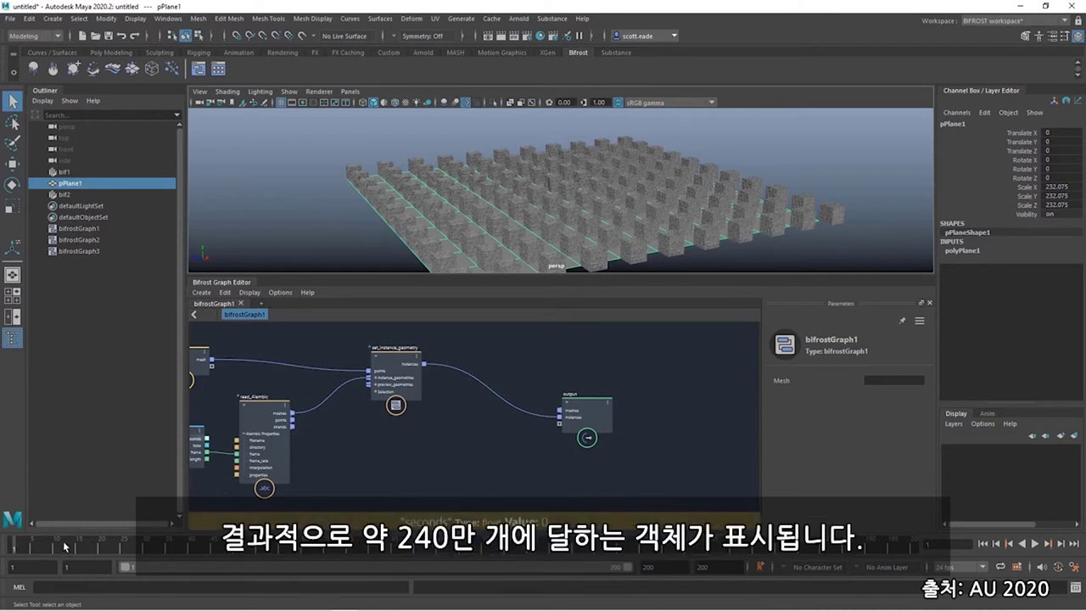
drag(36, 545, 13, 545)
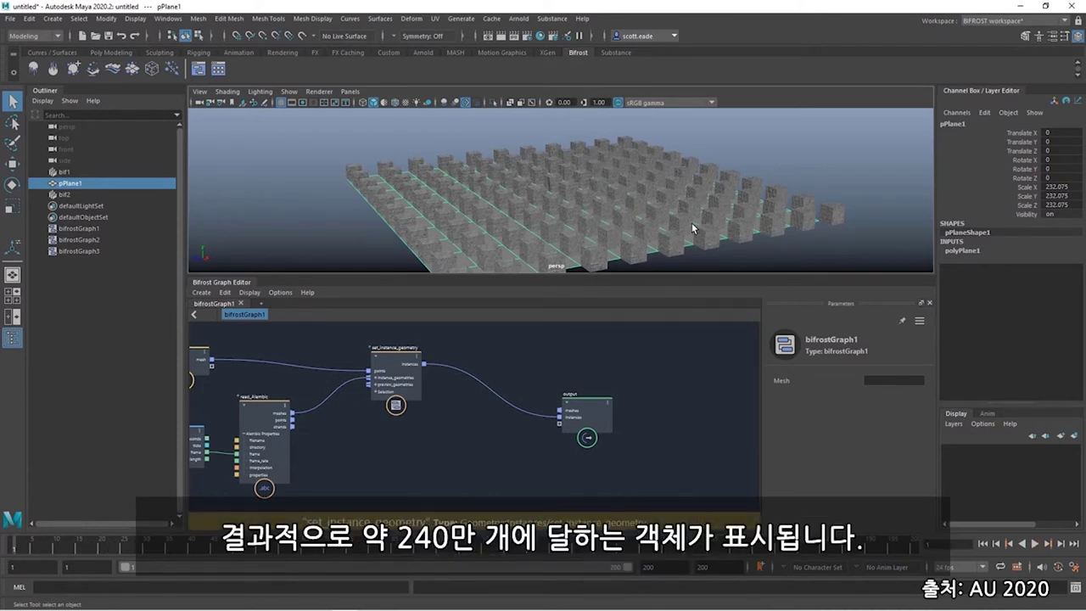
mouse_move(543, 212)
alt+mouse_down()
mouse_move(592, 228)
mouse_move(687, 226)
mouse_move(657, 226)
alt+mouse_up()
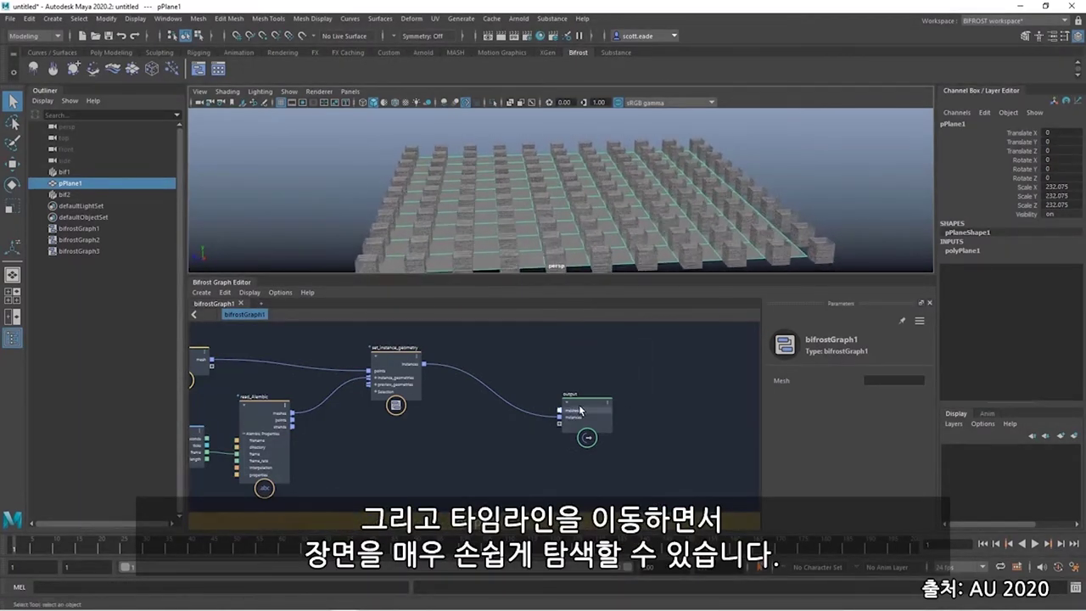
drag(579, 404, 699, 398)
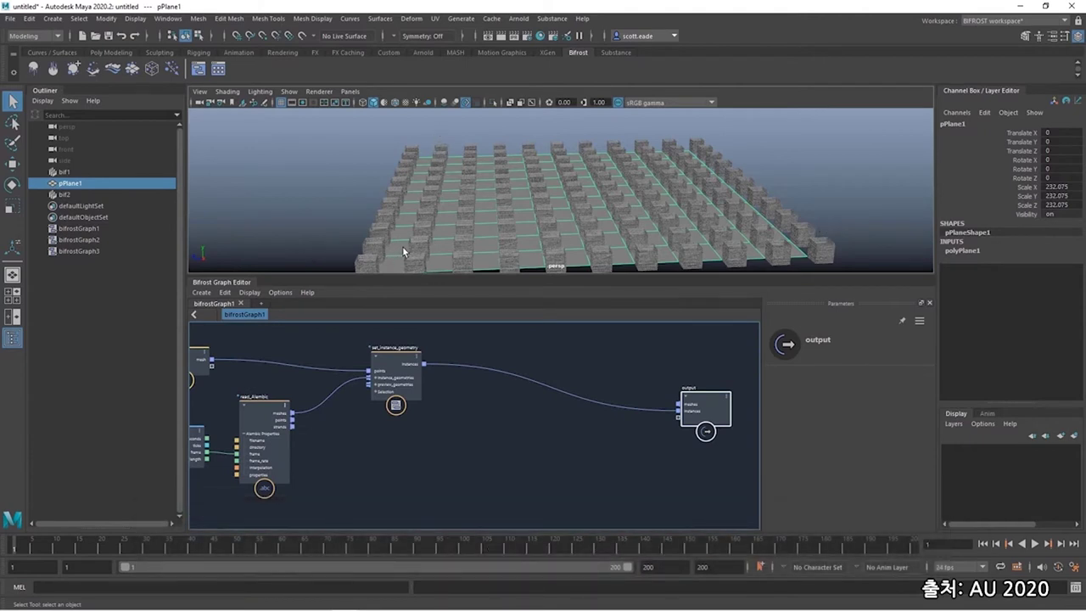
drag(392, 354, 346, 363)
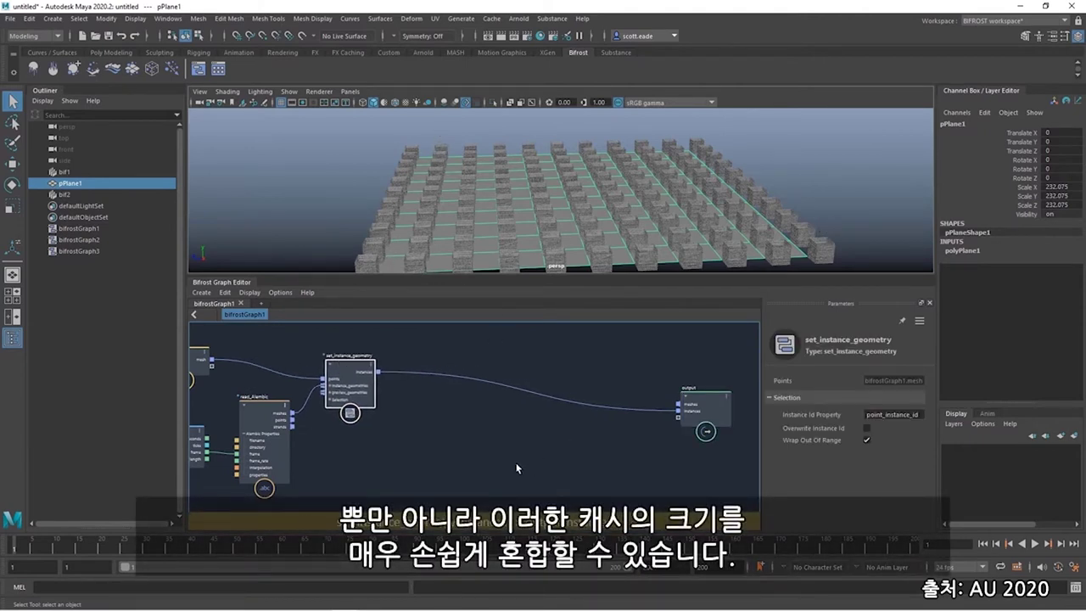
- Search 'scale' and add a set_random_point_scale node to the graph
key(Tab)
text(scal)
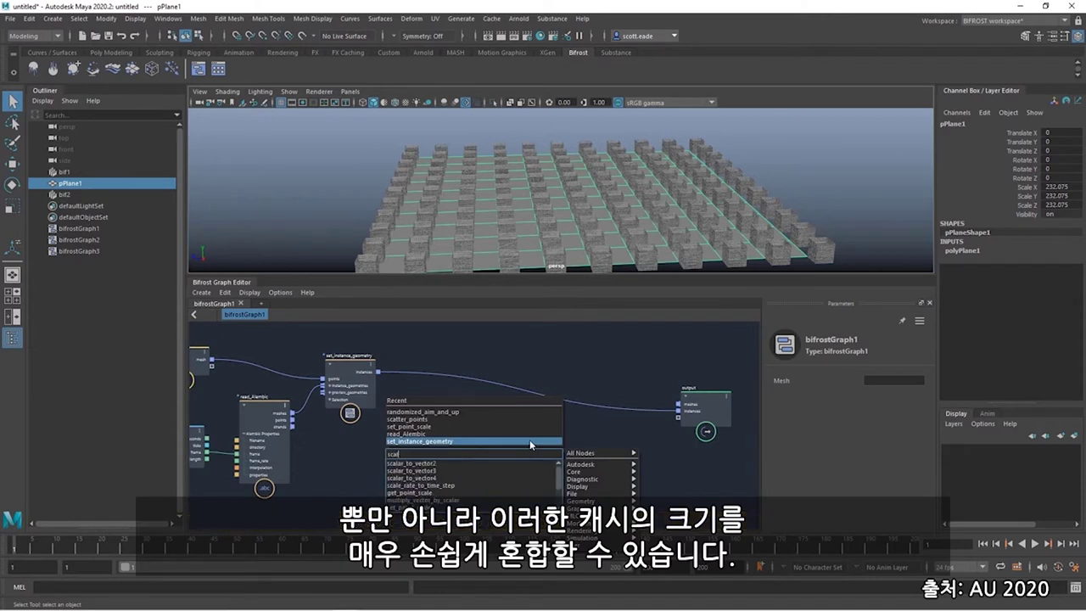
text(e)
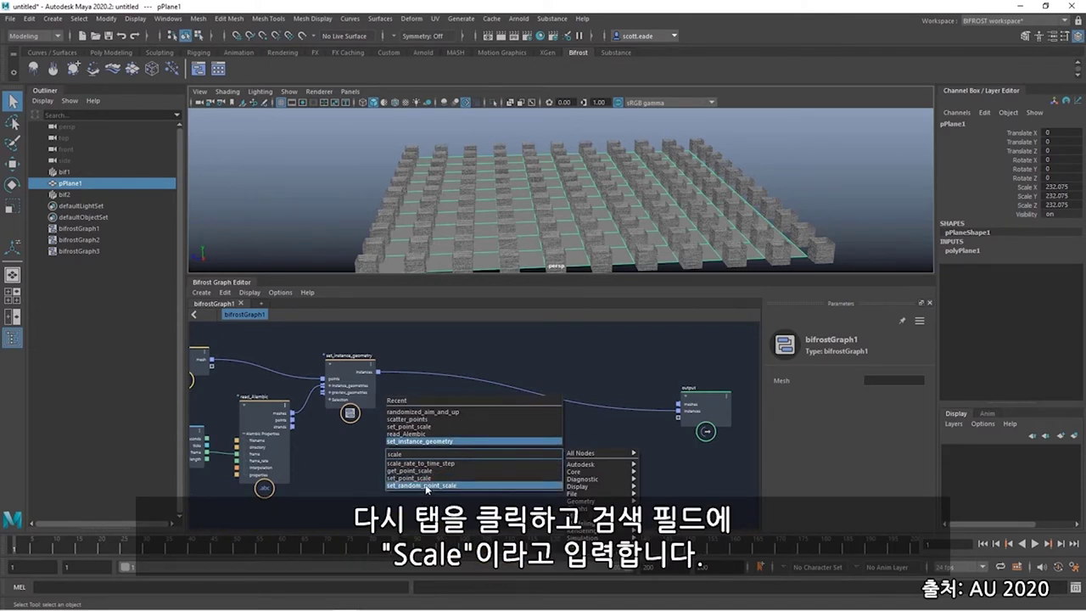
click(427, 488)
drag(512, 448, 479, 360)
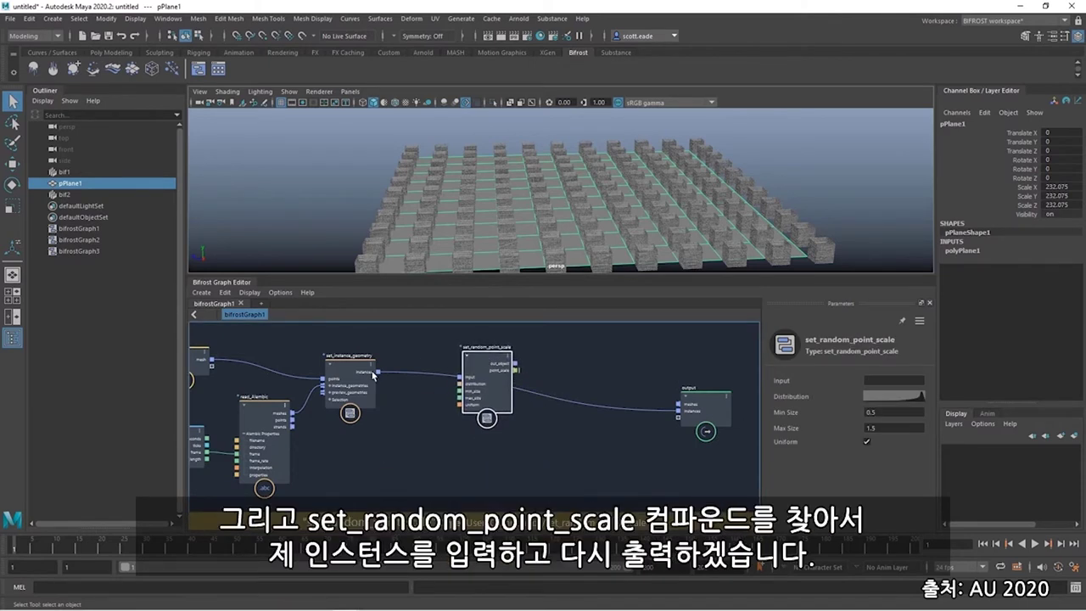
- Route instances through set_random_point_scale to the output and turn off Uniform
drag(374, 374, 470, 343)
drag(676, 409, 507, 355)
drag(676, 406, 679, 404)
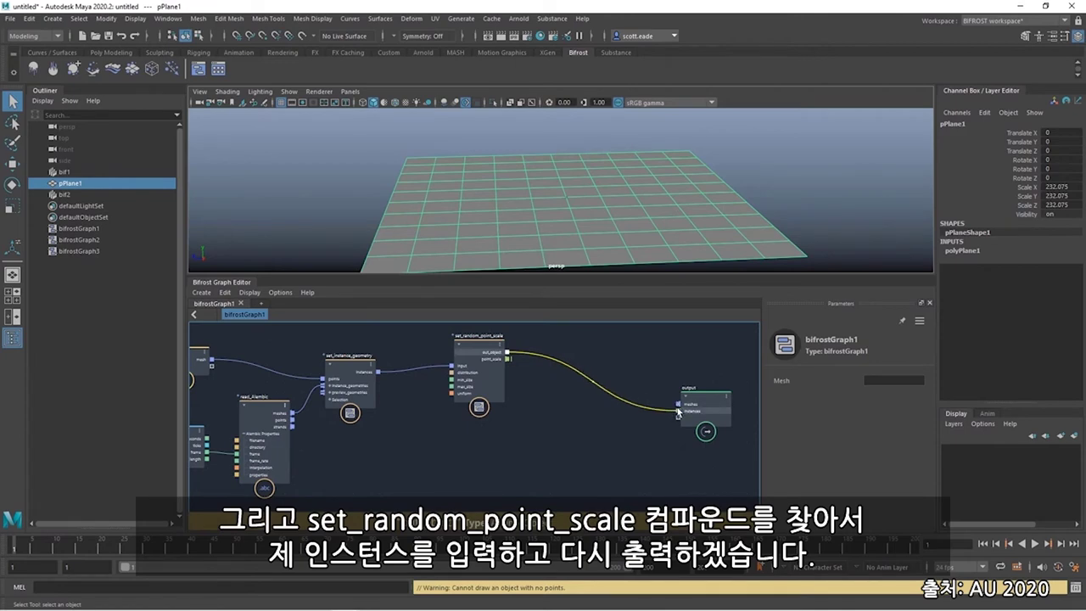
mouse_move(472, 345)
mouse_down()
mouse_move(478, 363)
mouse_move(467, 363)
mouse_up()
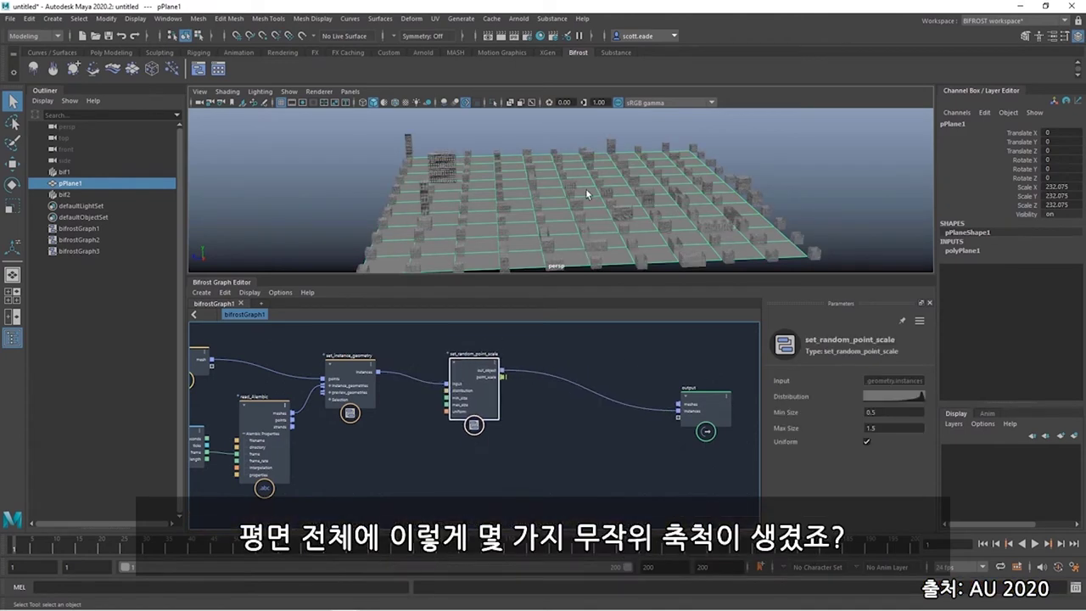
mouse_move(564, 215)
alt+mouse_down()
mouse_move(626, 211)
mouse_move(556, 217)
alt+mouse_up()
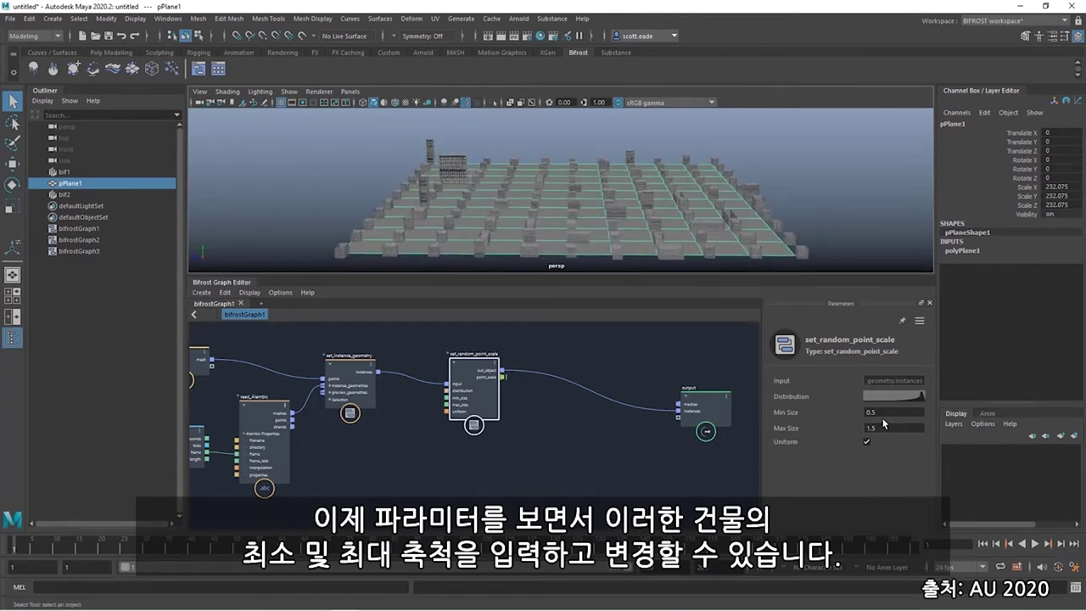
click(866, 441)
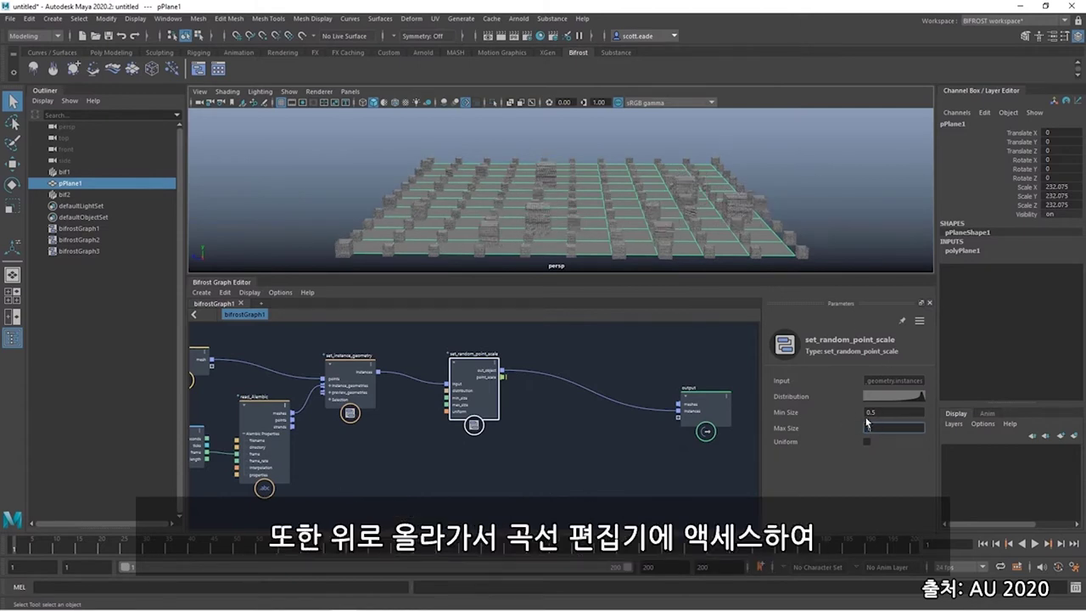
- Bend the Distribution curve's middle point down to about 0.5/0.3 so only a few buildings come out large
click(884, 393)
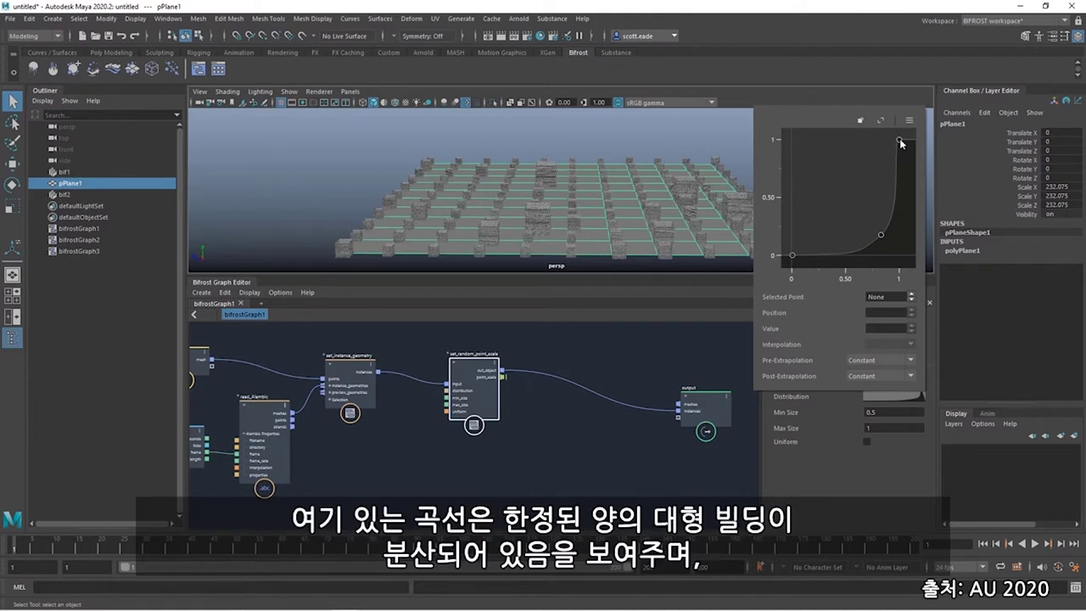
drag(882, 234, 800, 158)
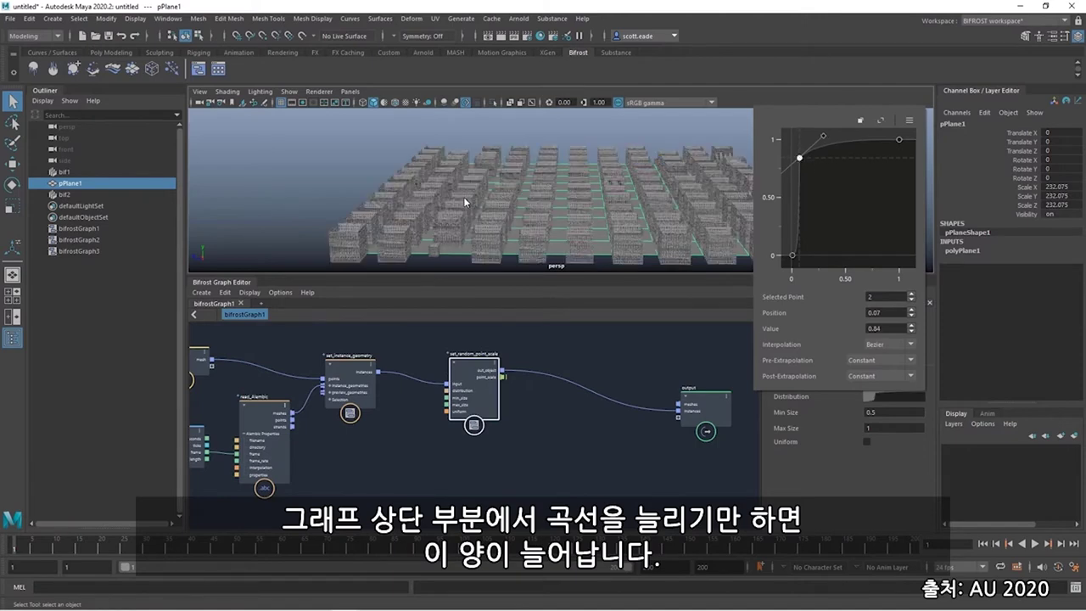
alt+drag(465, 202, 600, 238)
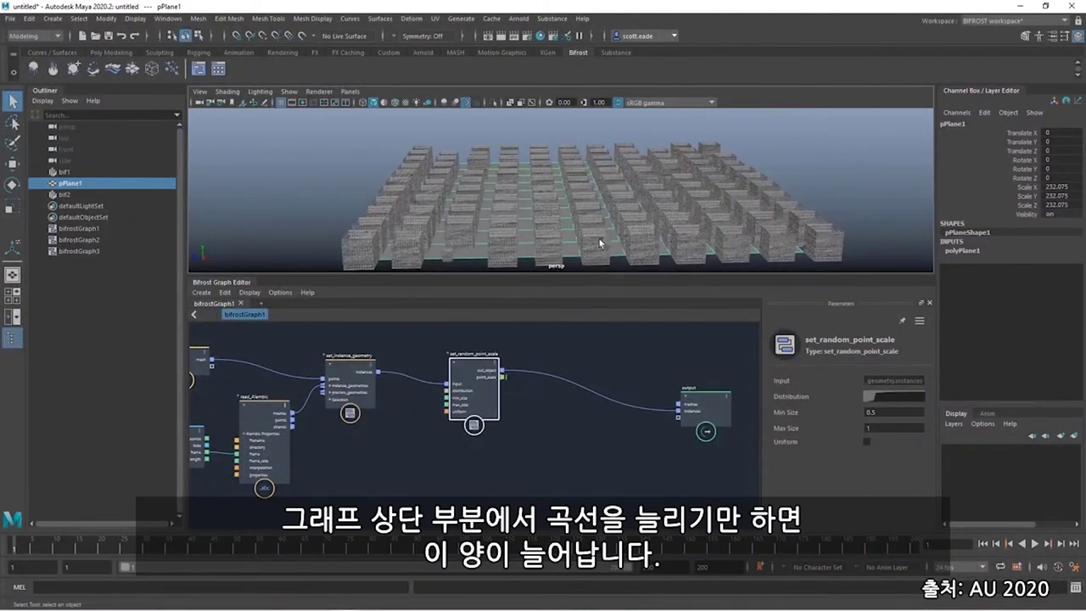
click(892, 397)
drag(801, 159, 864, 234)
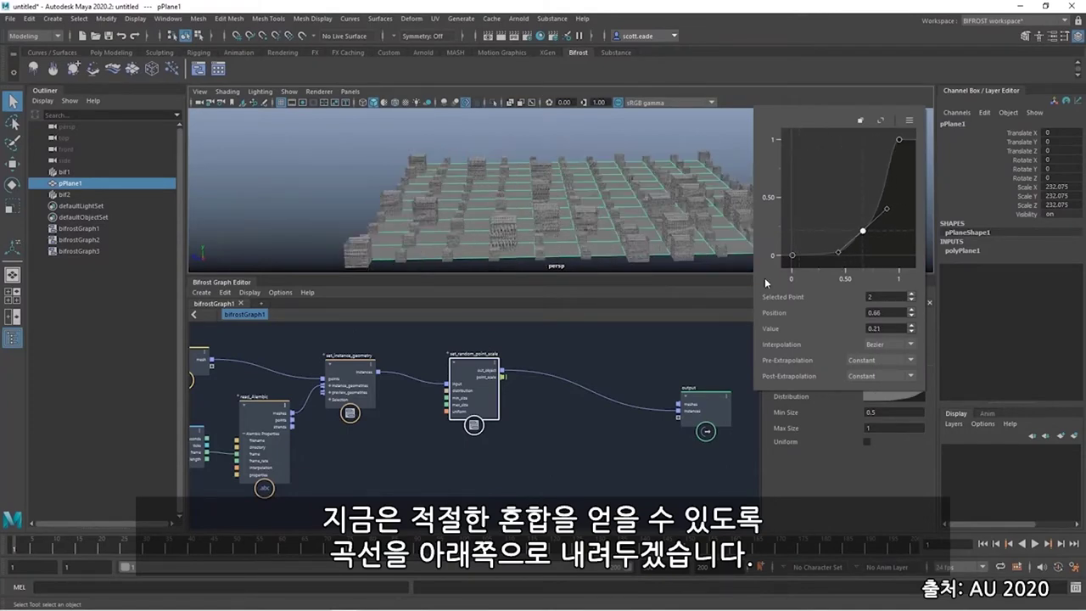
mouse_move(469, 202)
alt+mouse_down()
mouse_move(508, 206)
mouse_move(577, 187)
mouse_move(486, 213)
alt+mouse_up()
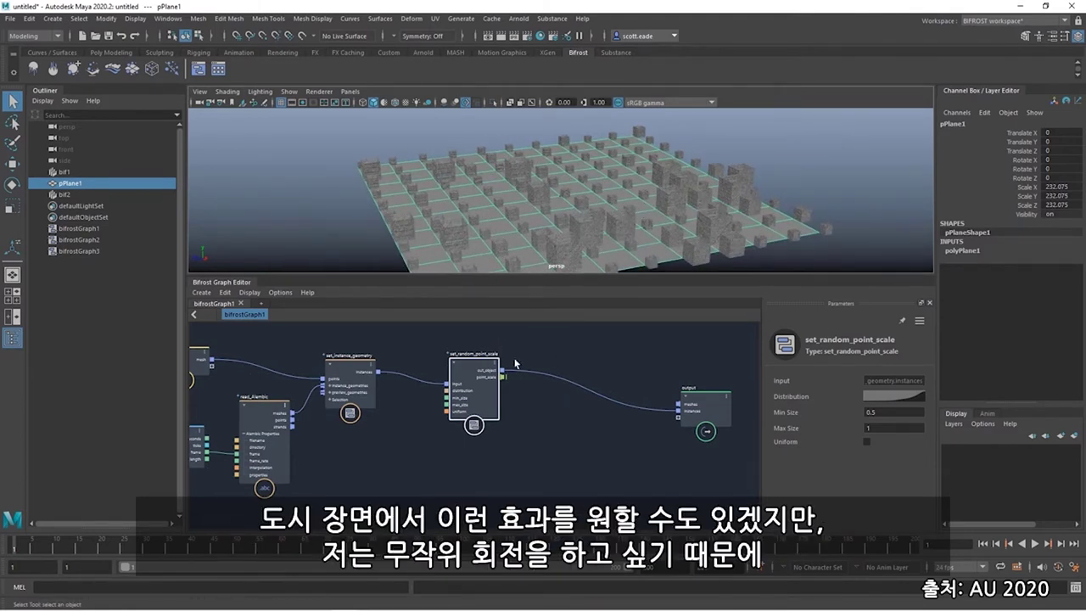
drag(473, 362, 445, 362)
- Insert a randomized_aim_and_up node between the scaled instances and the output instances
key(Tab)
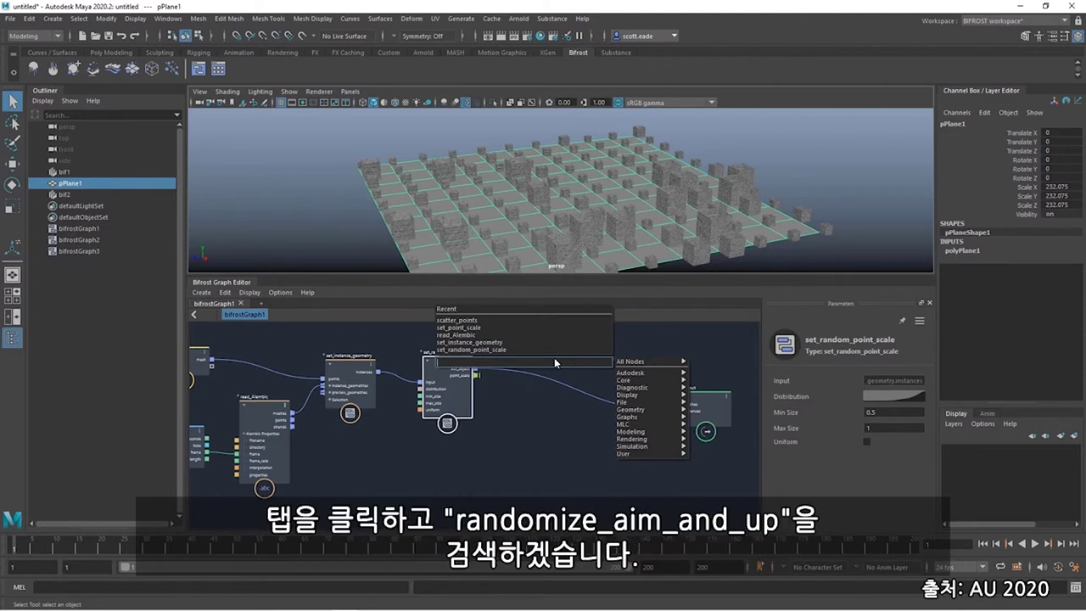
text(random)
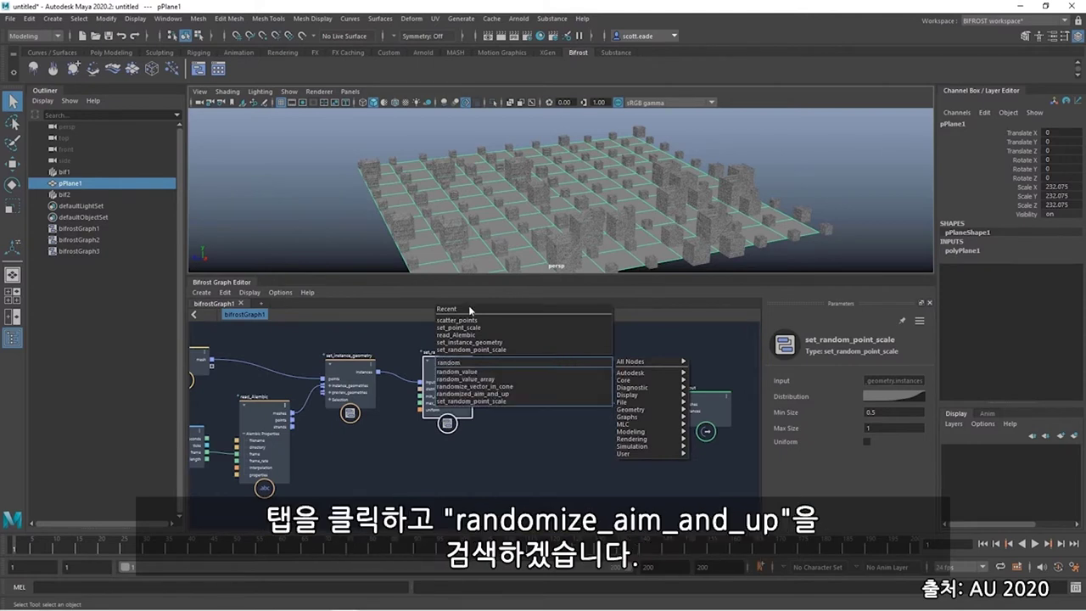
click(473, 394)
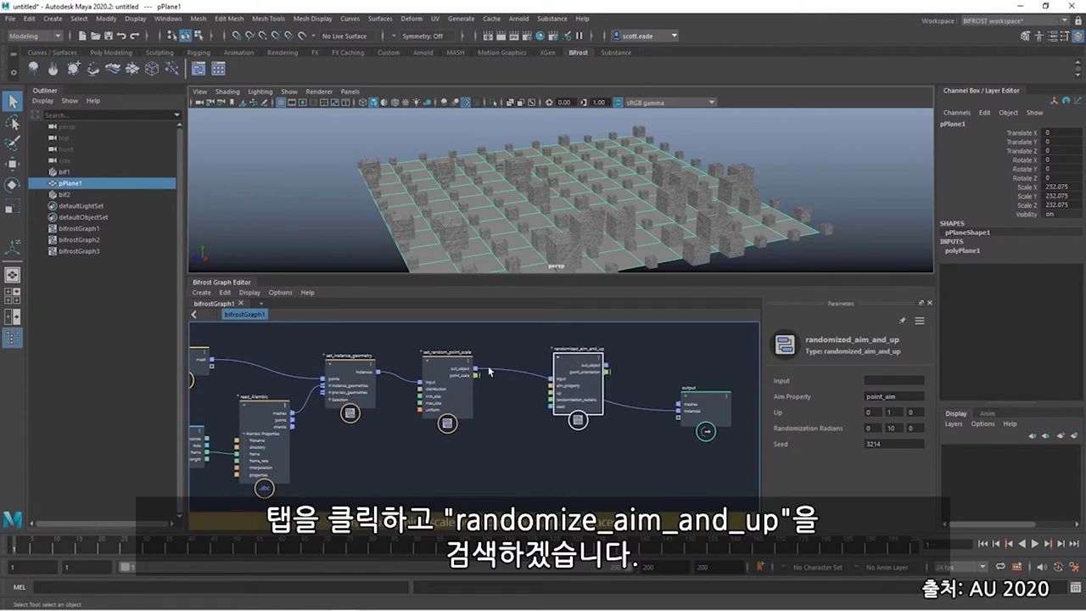
drag(476, 369, 571, 383)
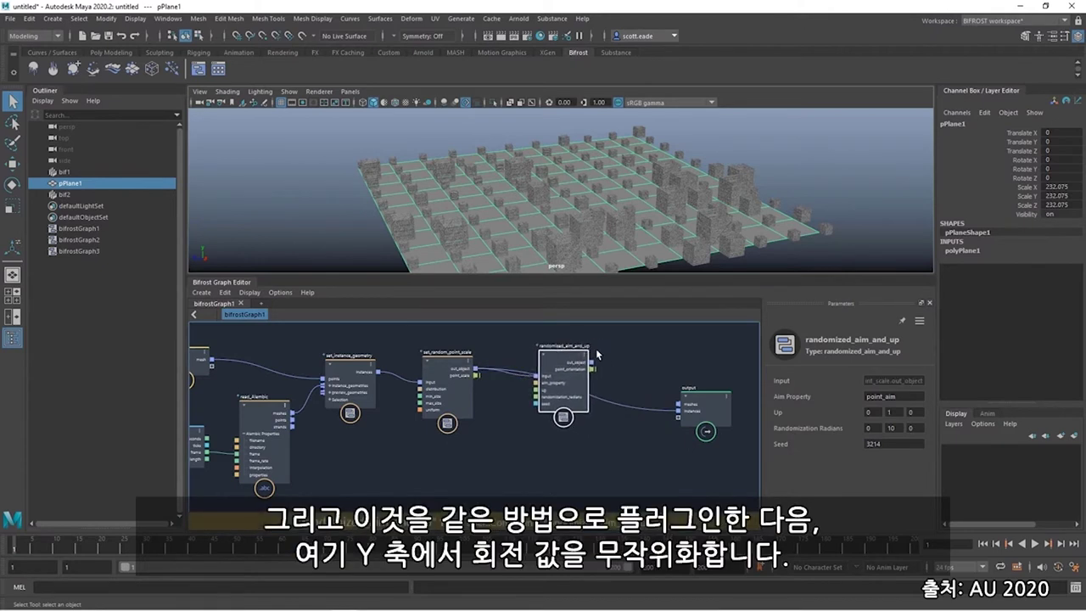
drag(664, 405, 681, 409)
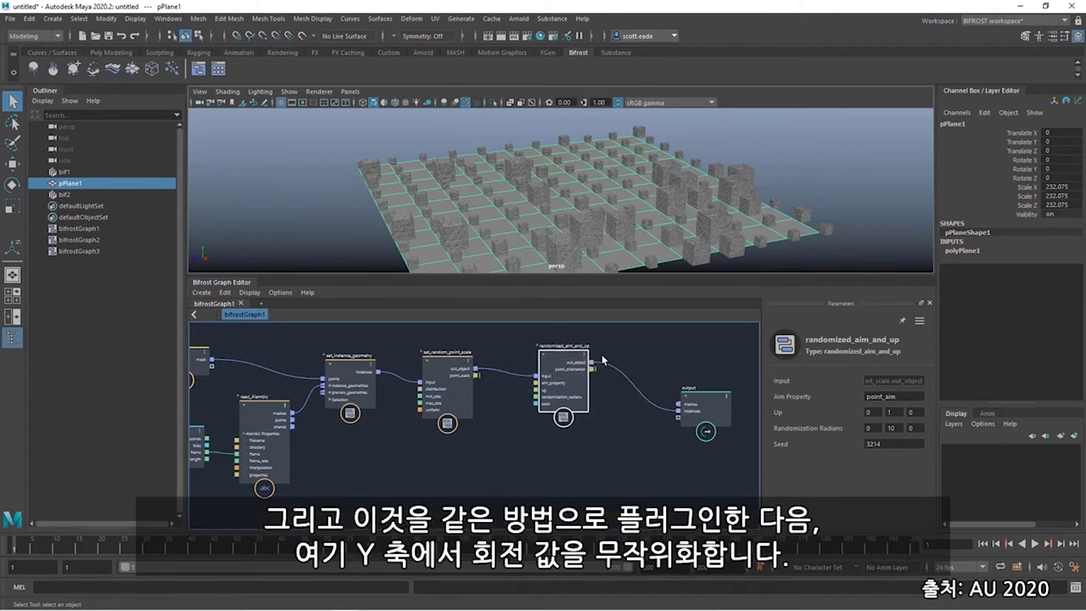
alt+drag(574, 178, 463, 203)
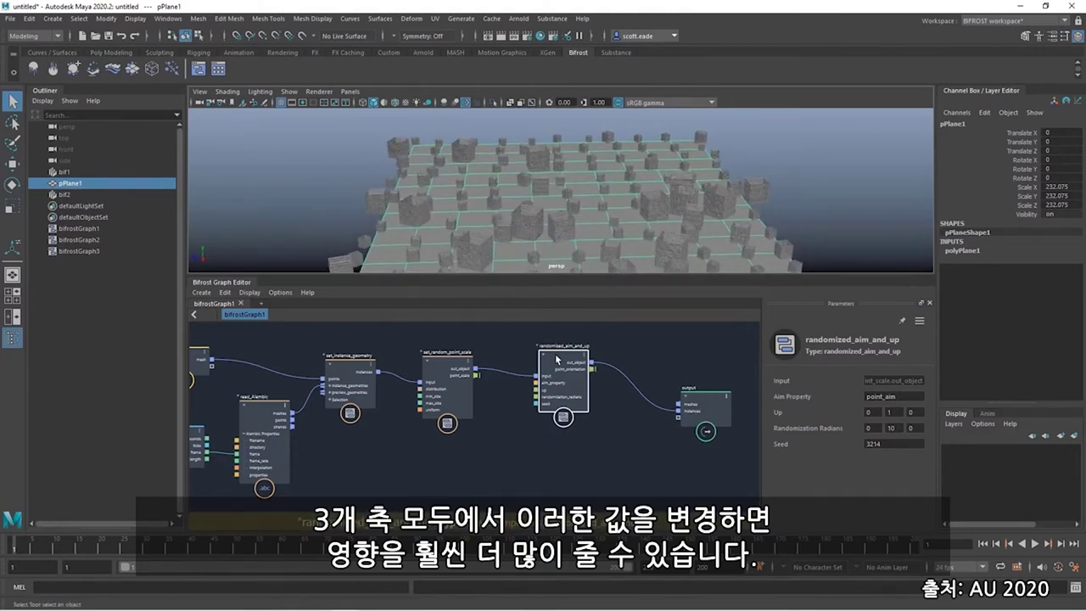
drag(564, 373, 542, 384)
- Set Randomization Radians to 0, 50, 0 to spin the buildings around the up axis
double_click(891, 428)
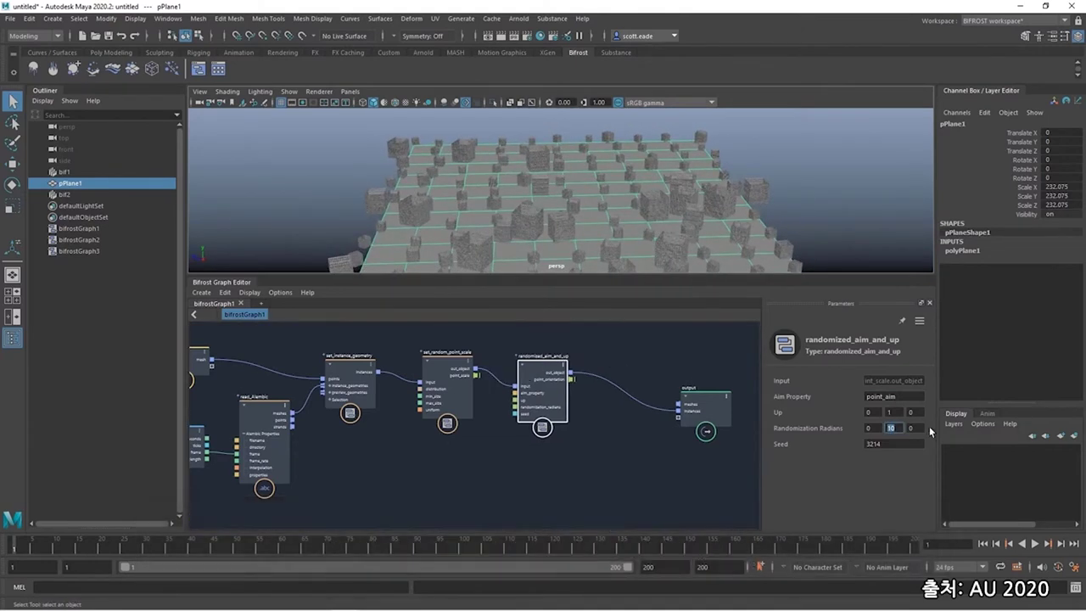
text(1)
text(0)
key(Return)
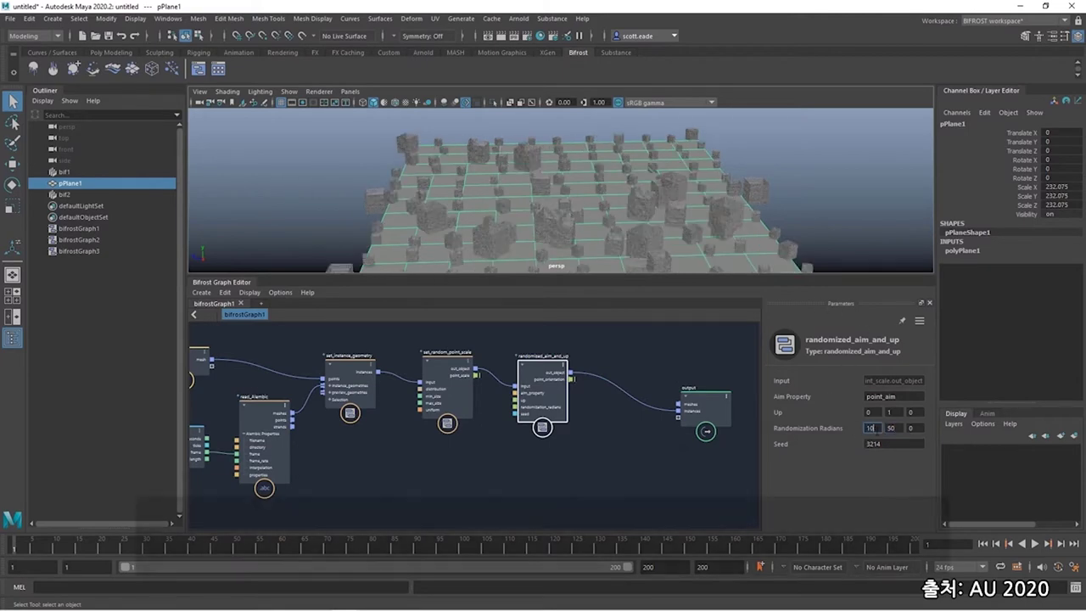
text(10)
key(Return)
alt+drag(560, 208, 632, 259)
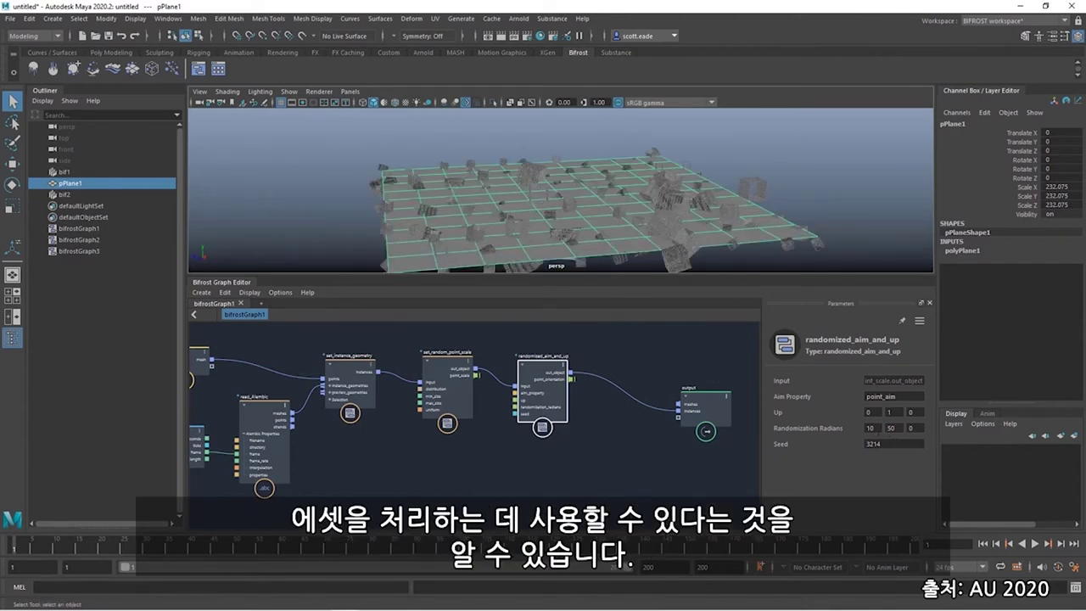
key(Return)
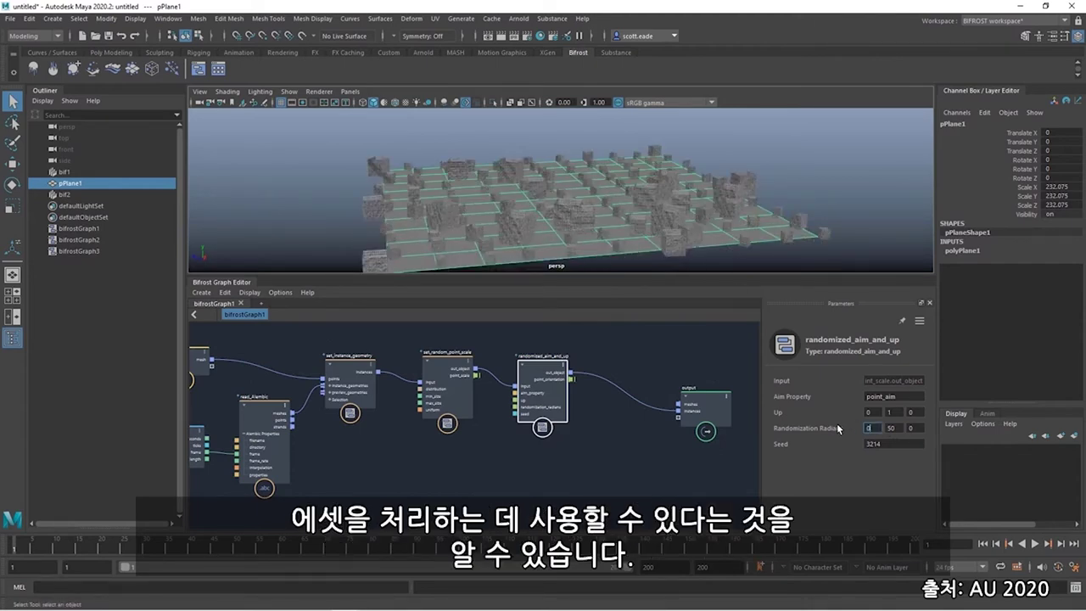
- Set the randomized_aim_and_up Seed to 10
alt+drag(673, 228, 639, 211)
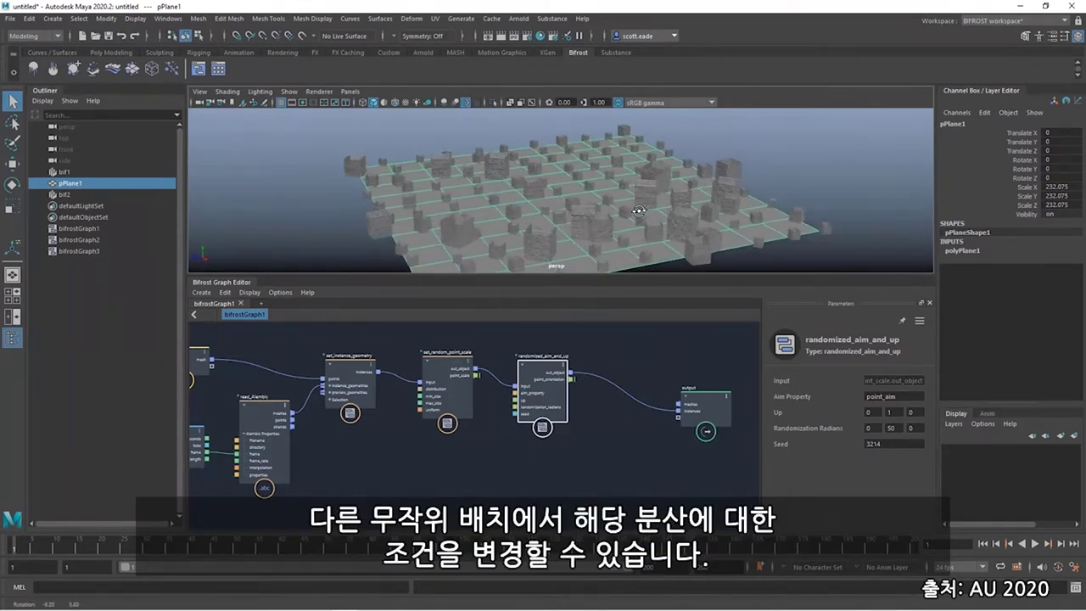
text(10)
key(Return)
mouse_move(664, 193)
alt+mouse_down()
mouse_move(605, 194)
mouse_move(656, 184)
alt+mouse_up()
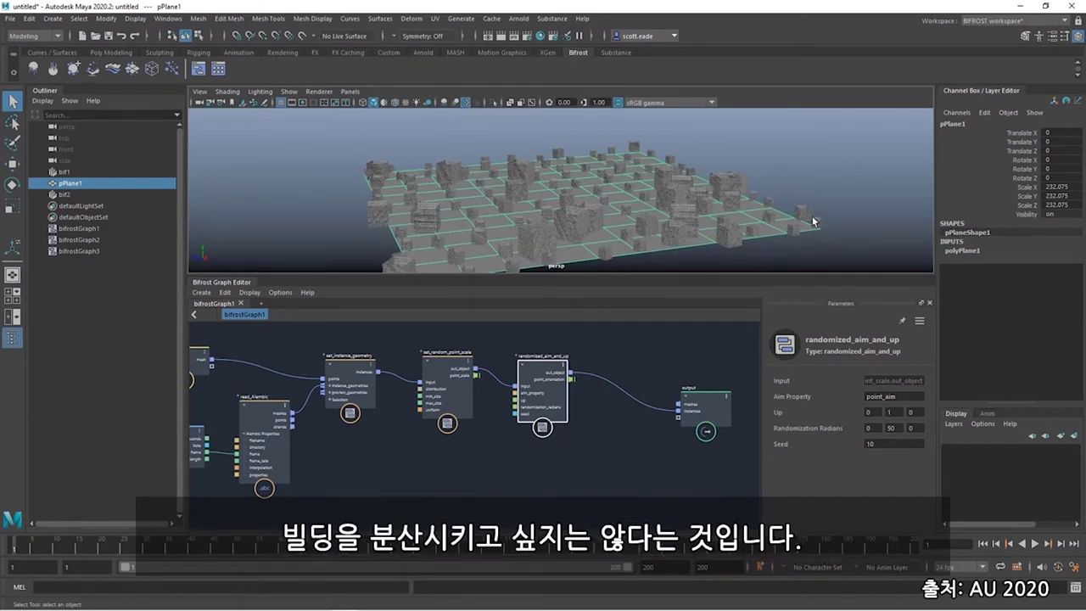
middle_drag(345, 359, 577, 365)
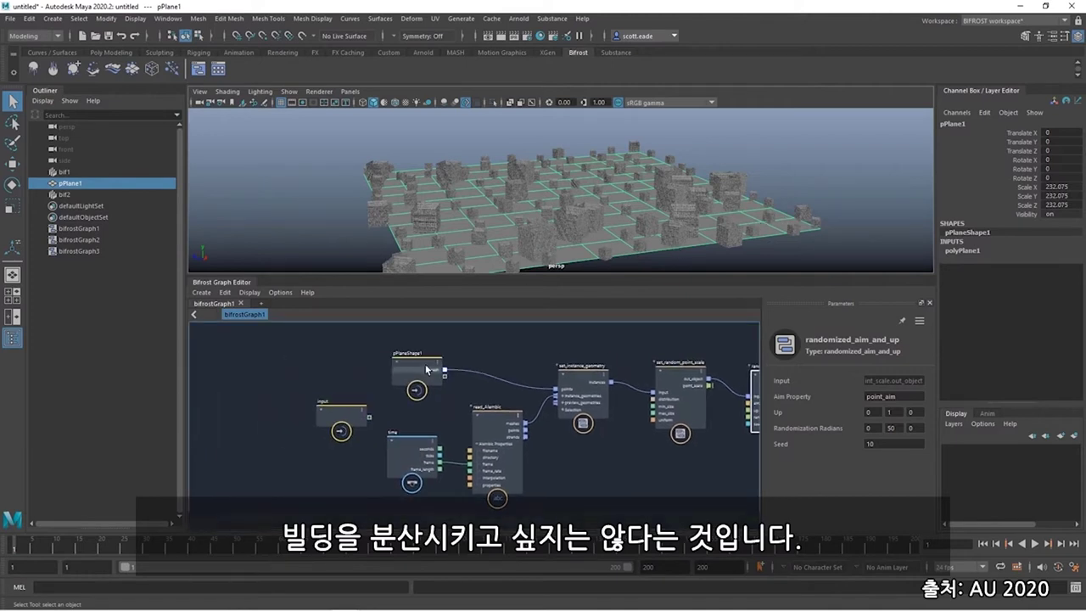
- Add a scatter_points node beside the pPlaneShape1 node using the scatter search
click(320, 361)
middle_drag(492, 349, 476, 345)
click(457, 324)
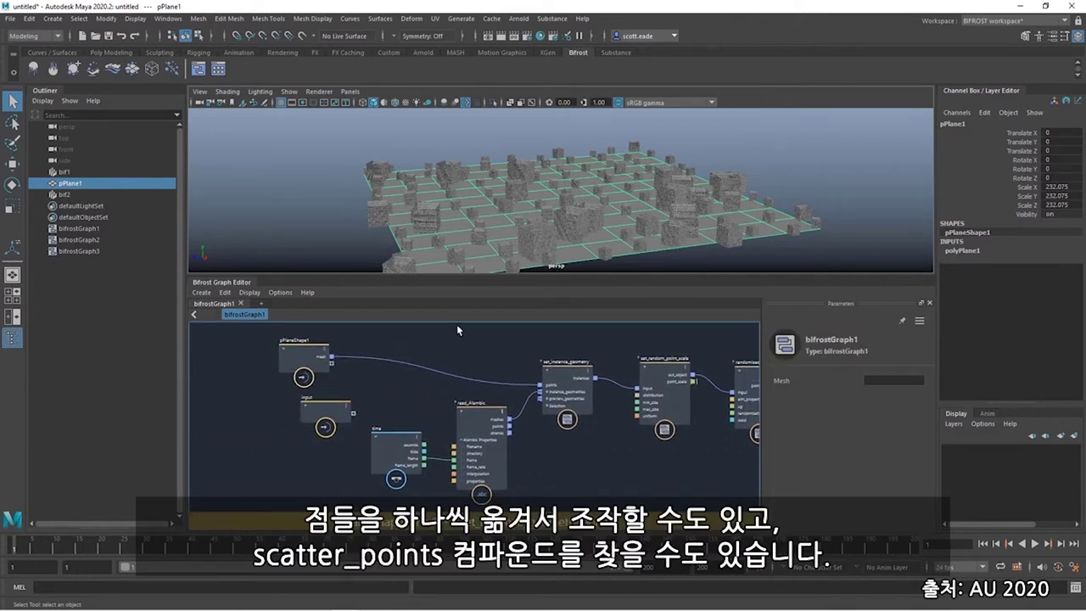
key(Tab)
text(scatter)
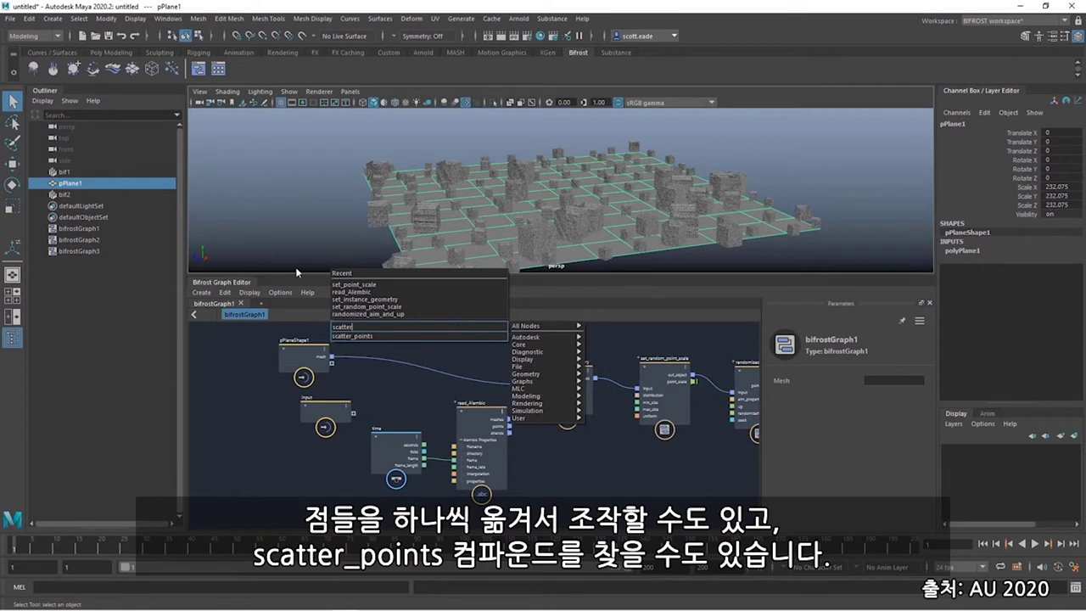
click(378, 338)
drag(443, 338, 408, 340)
- Wire the plane mesh into scatter_points and its points into set_instance_geometry, with Amount 25
drag(331, 358, 397, 363)
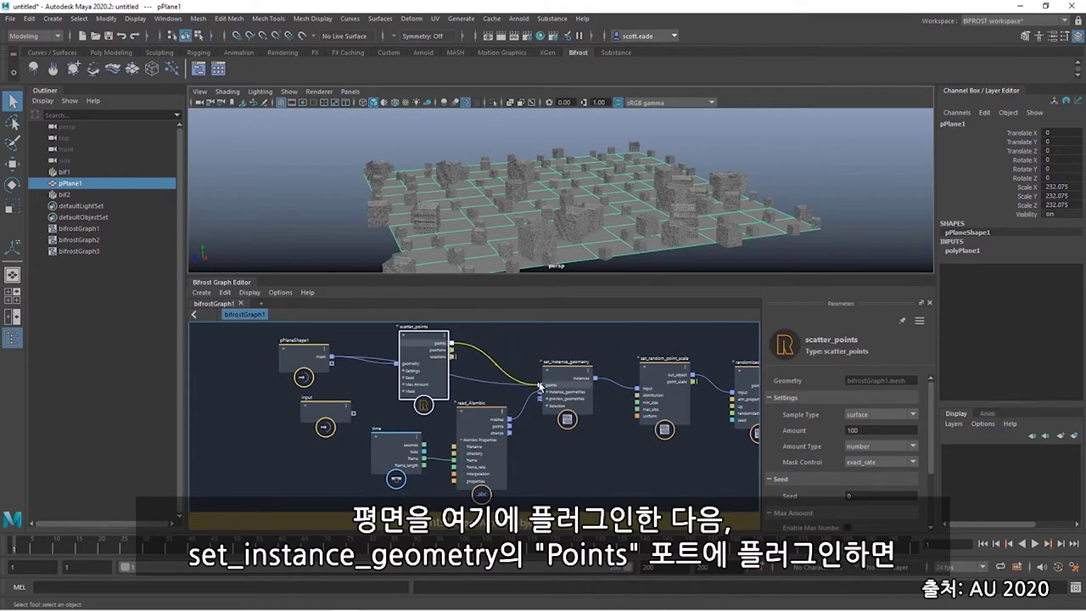
drag(539, 384, 541, 385)
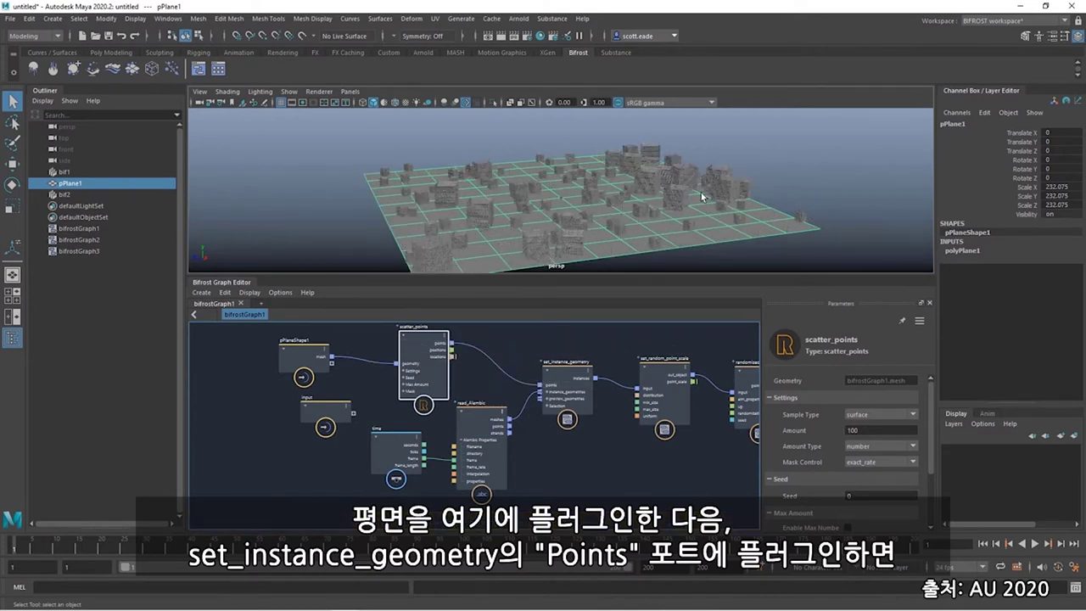
alt+drag(701, 197, 593, 177)
click(692, 193)
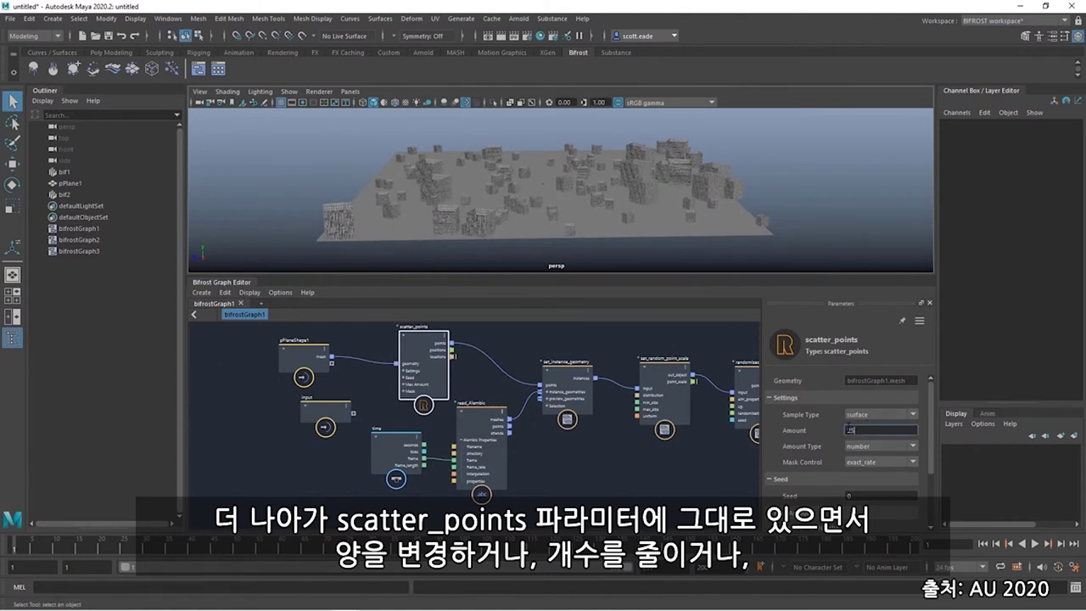
key(Return)
- Set the scatter_points Amount to 500 and view the dense city up close
alt+drag(506, 202, 533, 223)
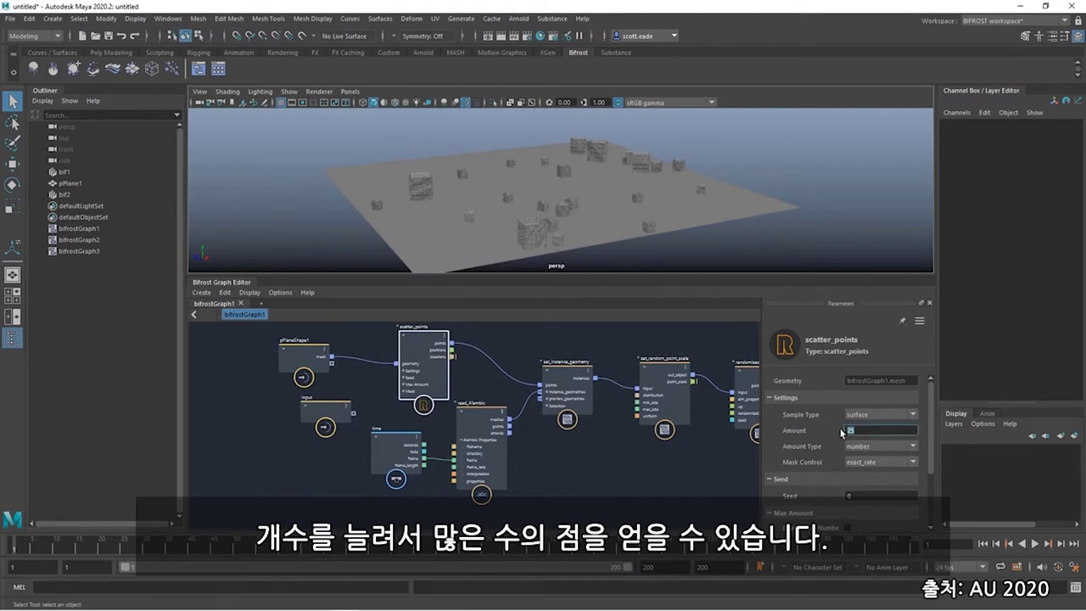
key(Return)
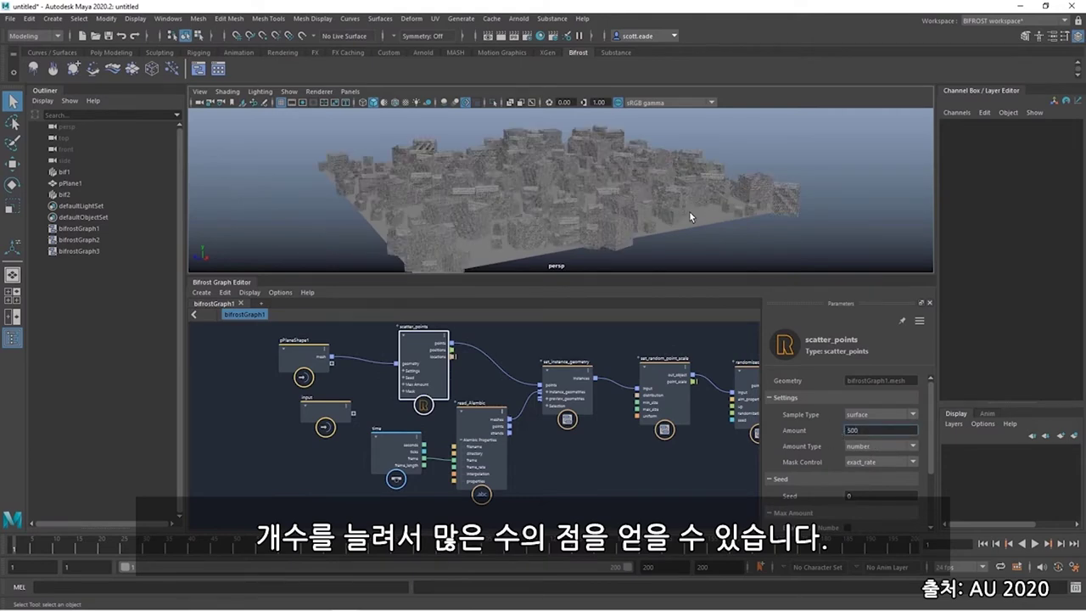
alt+drag(669, 192, 486, 196)
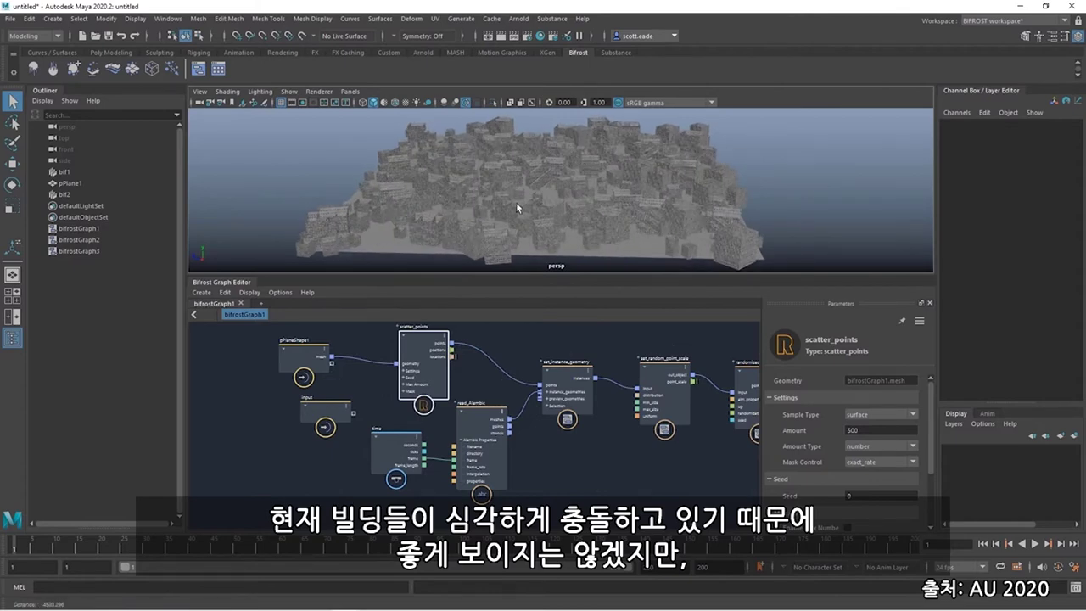
alt+right_drag(516, 202, 901, 181)
alt+drag(900, 181, 600, 213)
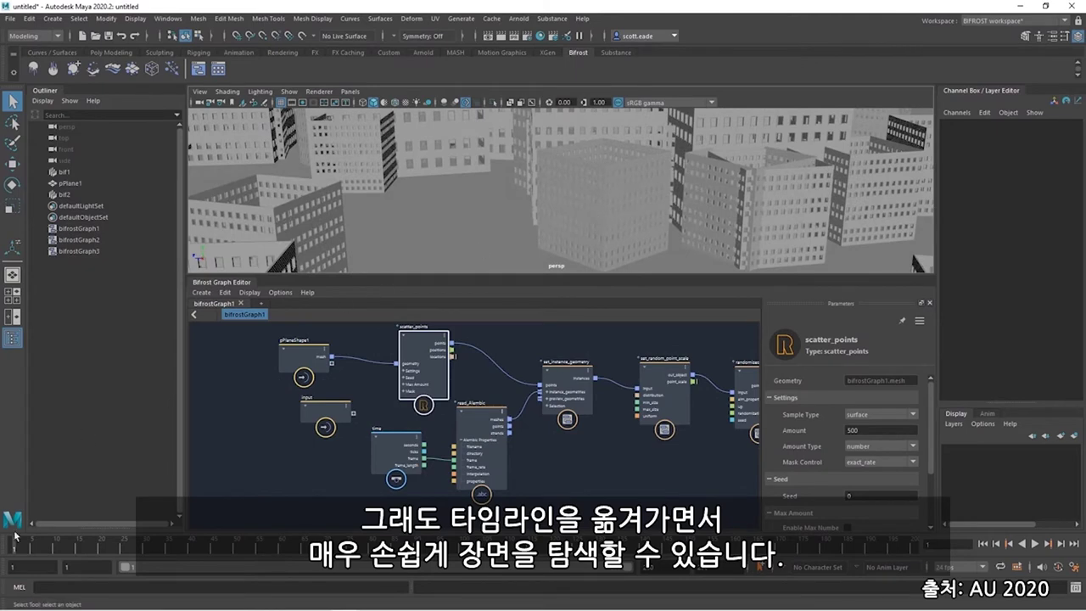
- Scrub and play the timeline to preview the buildings collapsing, then stop playback
mouse_move(285, 546)
mouse_down()
mouse_move(903, 548)
mouse_move(36, 548)
mouse_up()
key(alt+v)
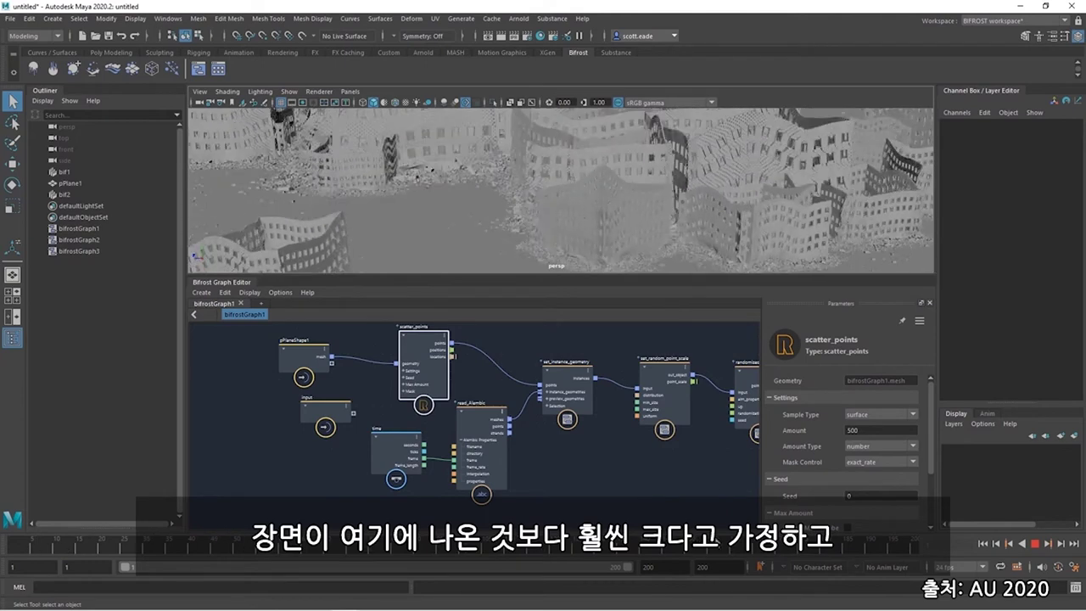
click(987, 544)
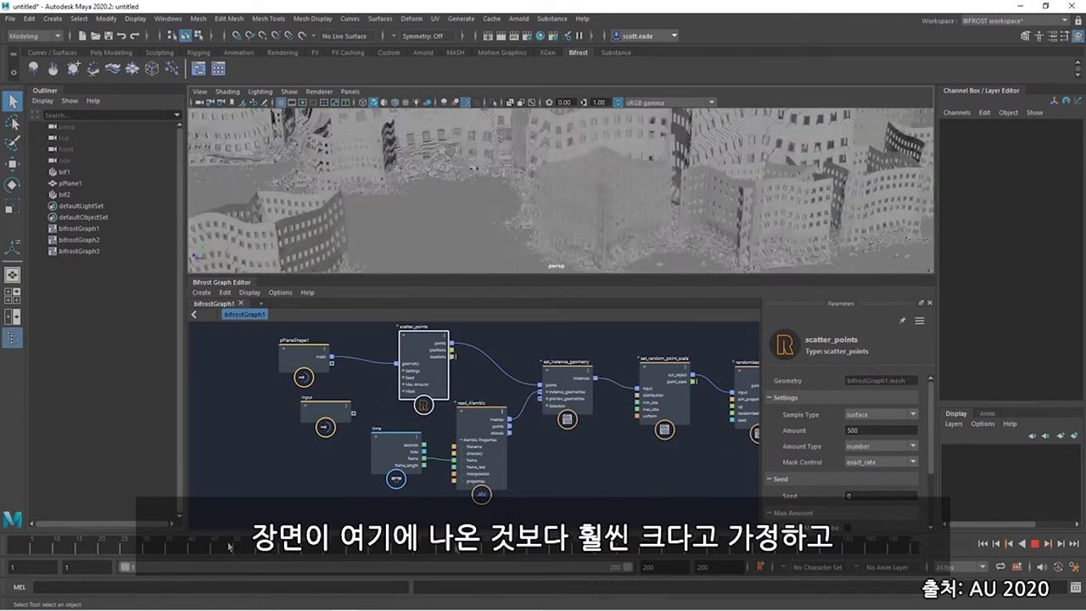
key(alt+v)
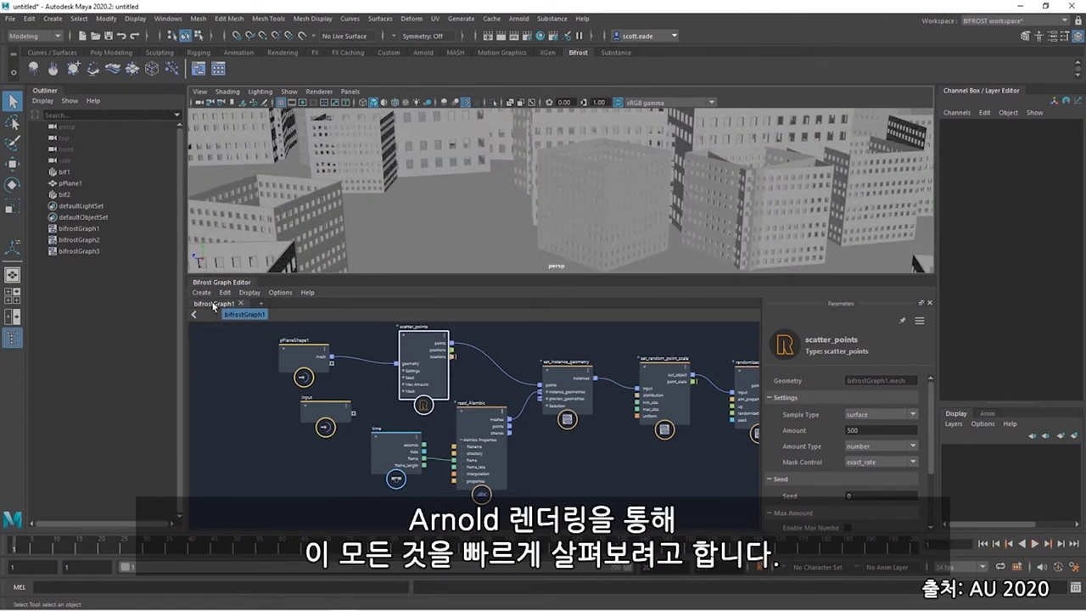
- Collapse the Bifrost Graph Editor and bring the camera down into the street between buildings
click(219, 286)
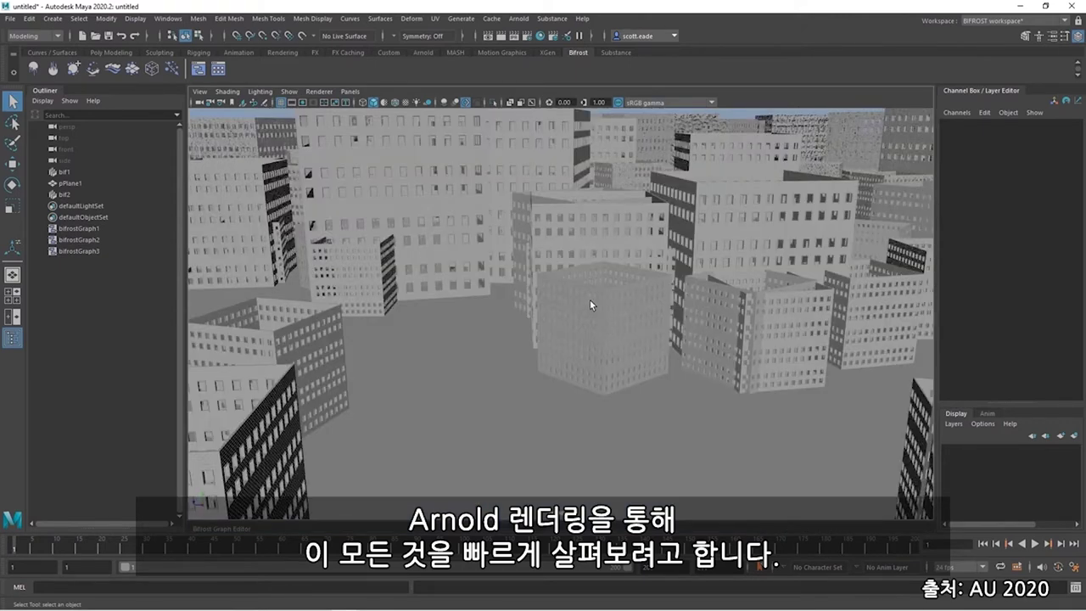
alt+right_drag(590, 300, 614, 309)
alt+middle_drag(614, 309, 617, 285)
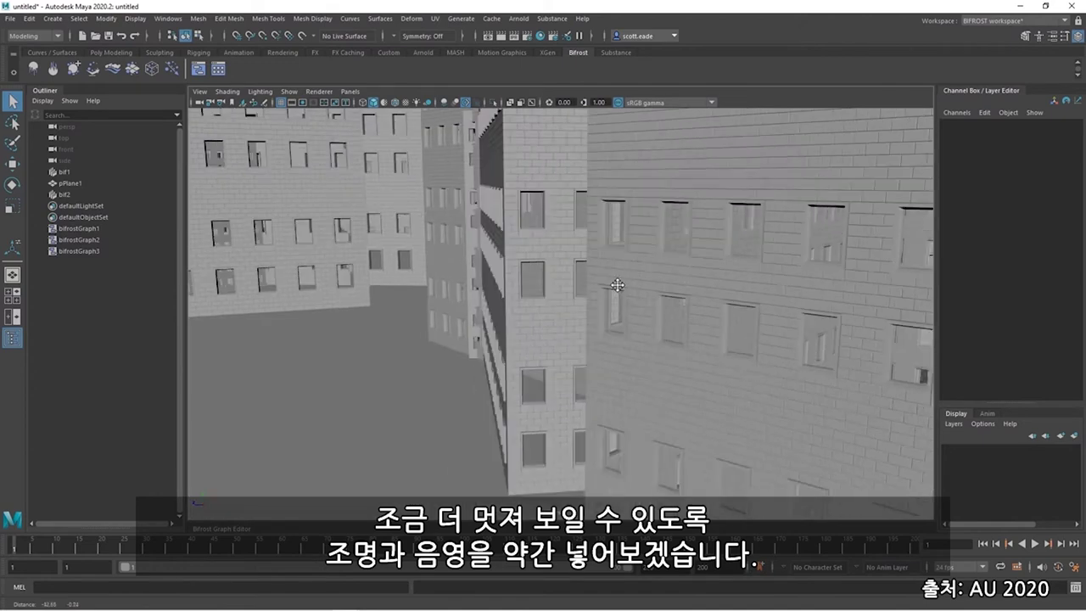
alt+drag(617, 285, 462, 314)
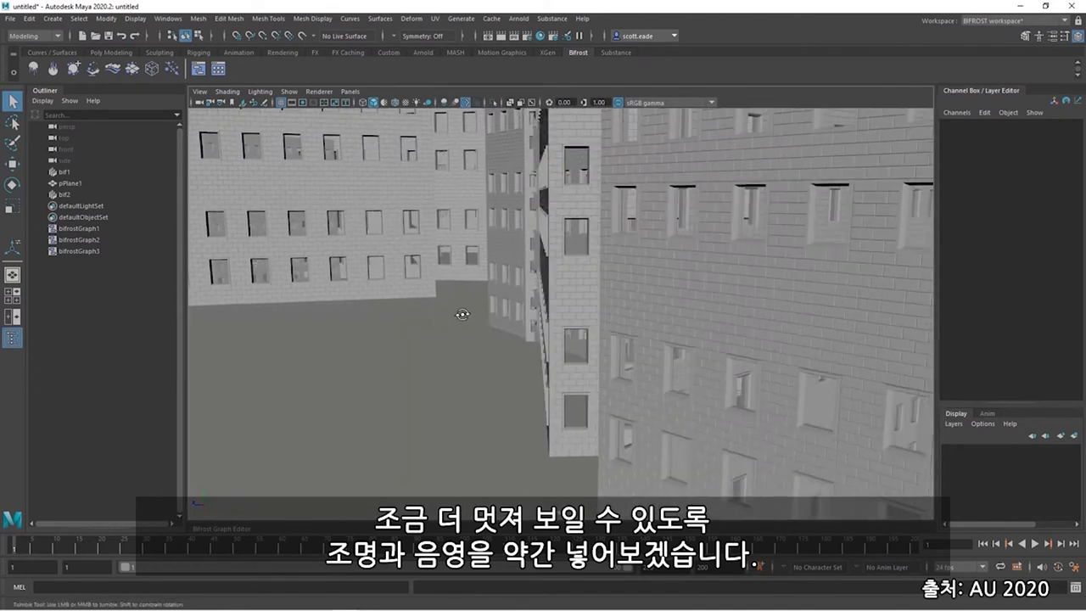
alt+middle_drag(463, 314, 485, 274)
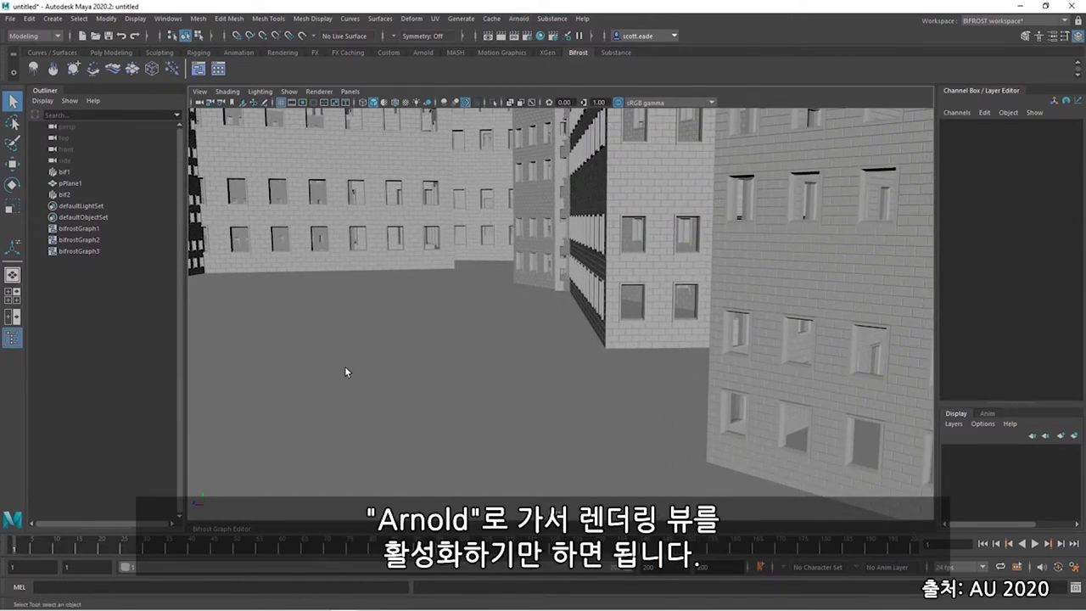
- Render the street view in the Arnold RenderView, then stop the render
click(518, 17)
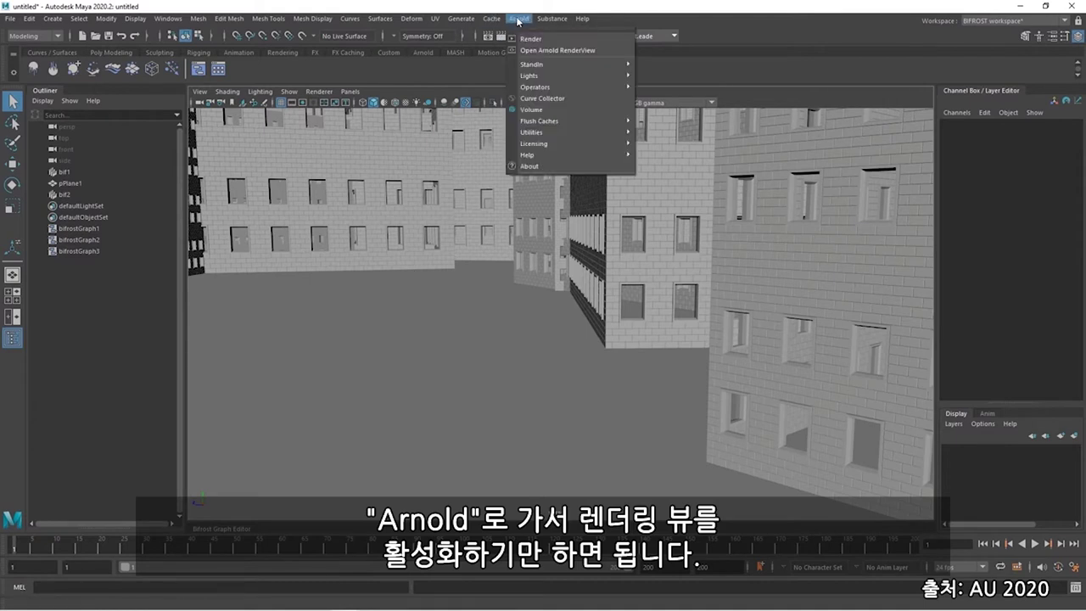
click(563, 50)
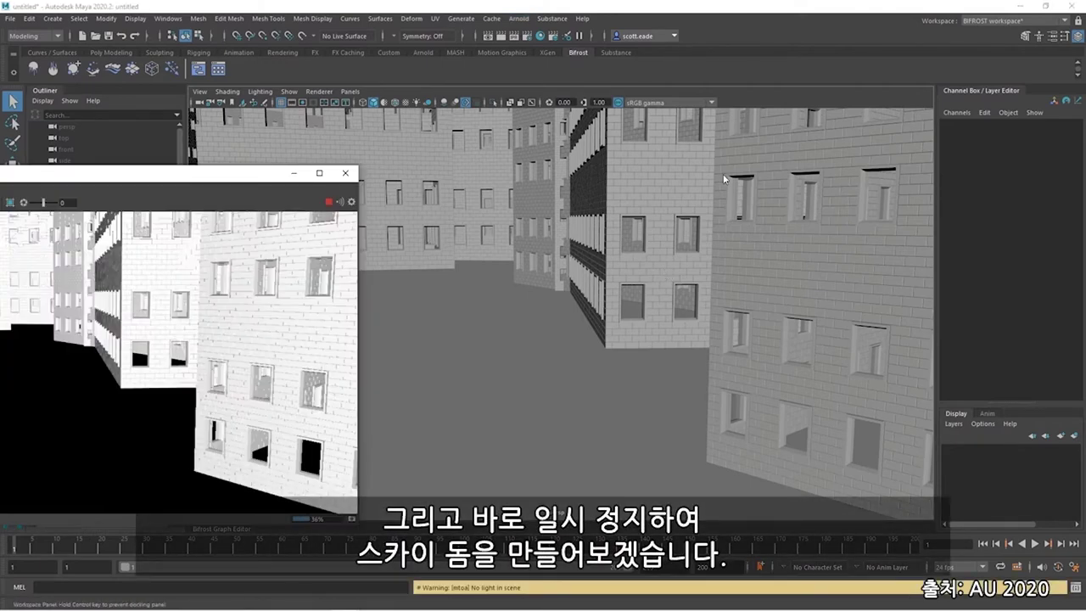
drag(723, 174, 715, 129)
click(942, 157)
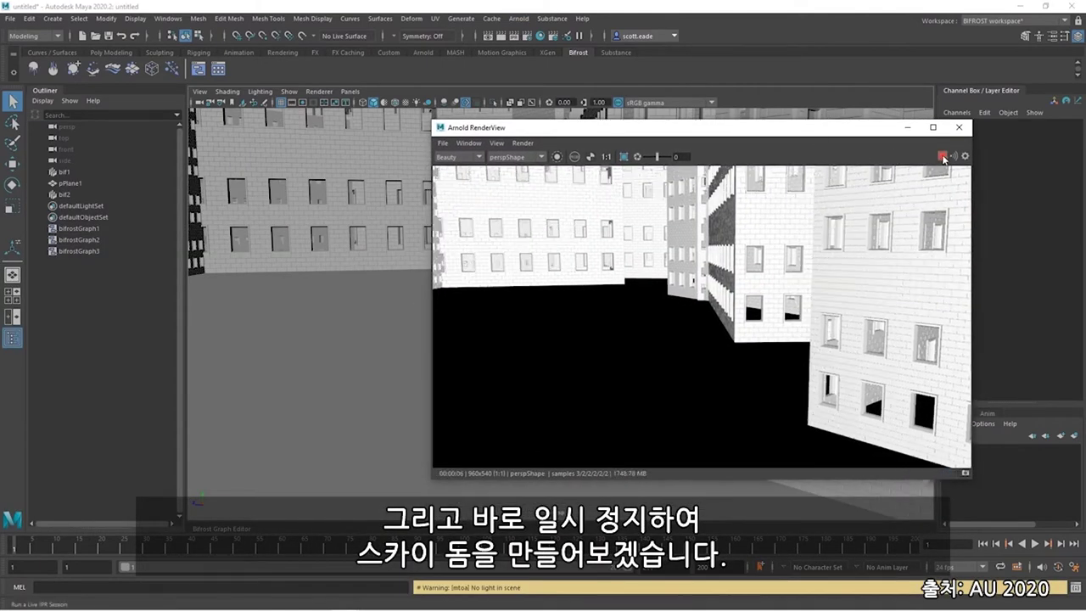
click(426, 53)
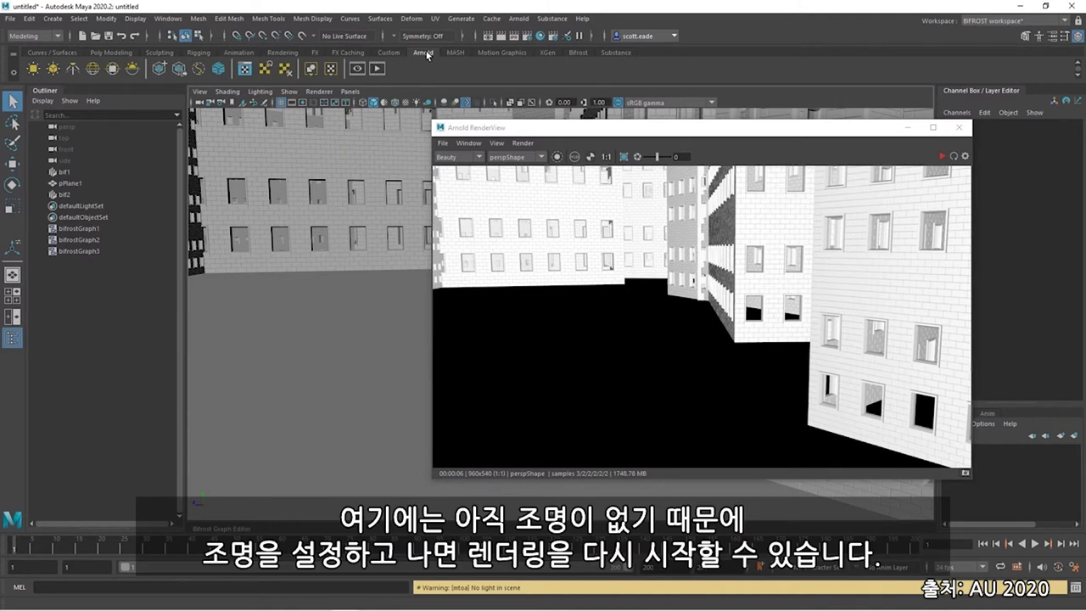
- Add a sky dome light and dock the Arnold RenderView, widened beside the viewport
click(93, 71)
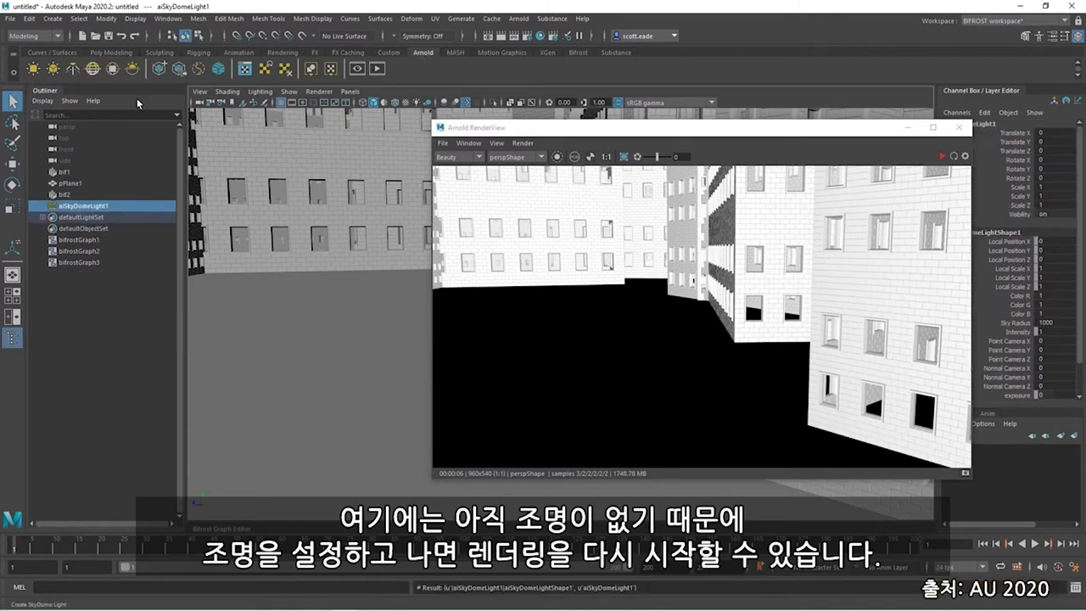
drag(584, 129, 599, 121)
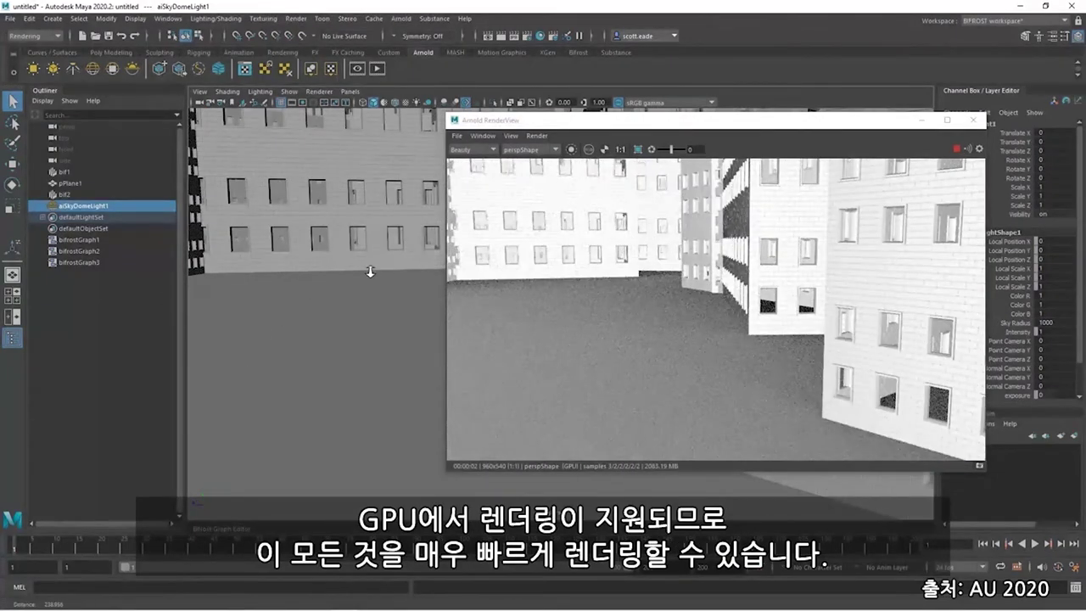
scroll(361, 280, down, 5)
scroll(363, 285, up, 10)
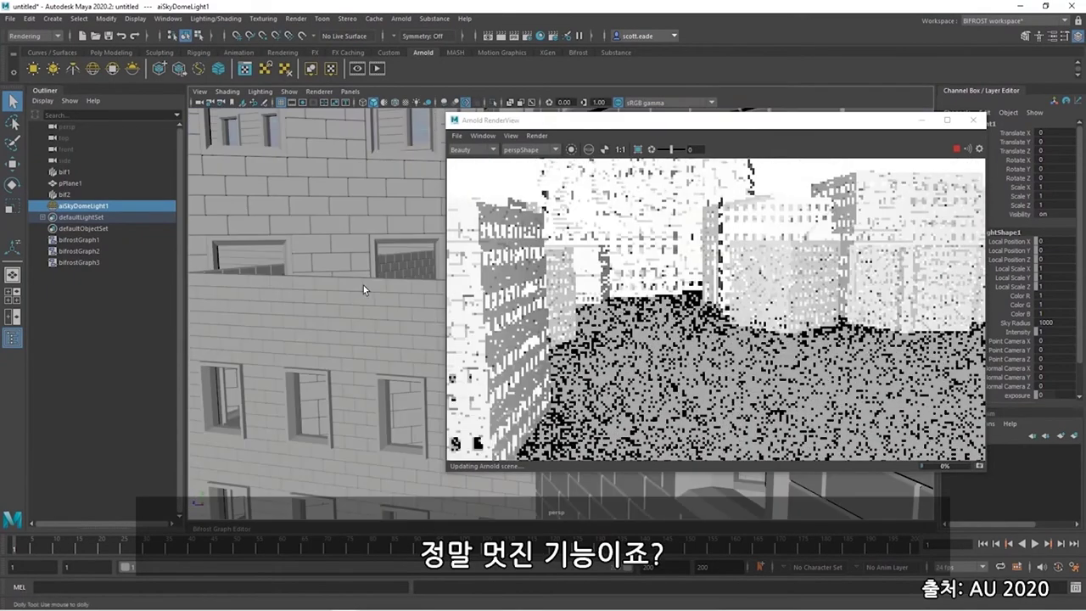
drag(608, 125, 933, 185)
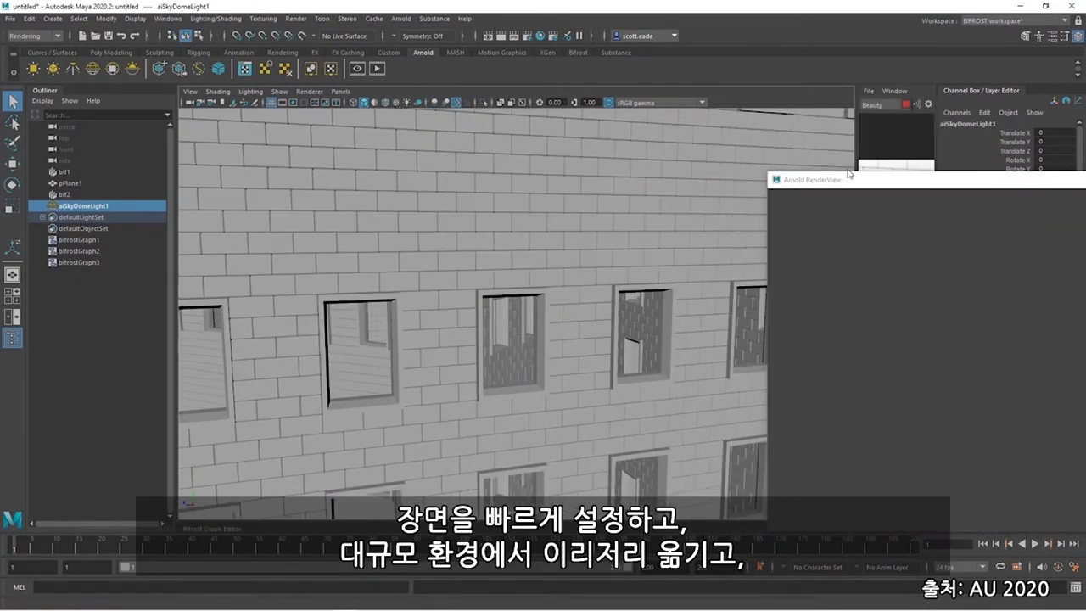
drag(857, 197, 533, 202)
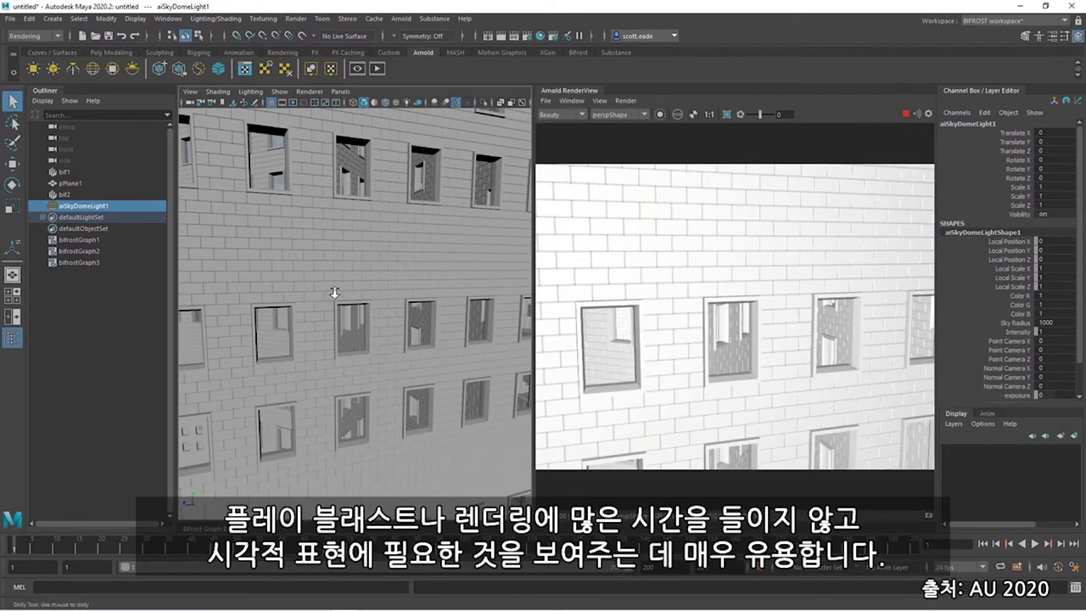
- Tumble, dolly and track the camera through the city while the preview re-renders live
scroll(443, 285, down, 10)
scroll(442, 286, up, 10)
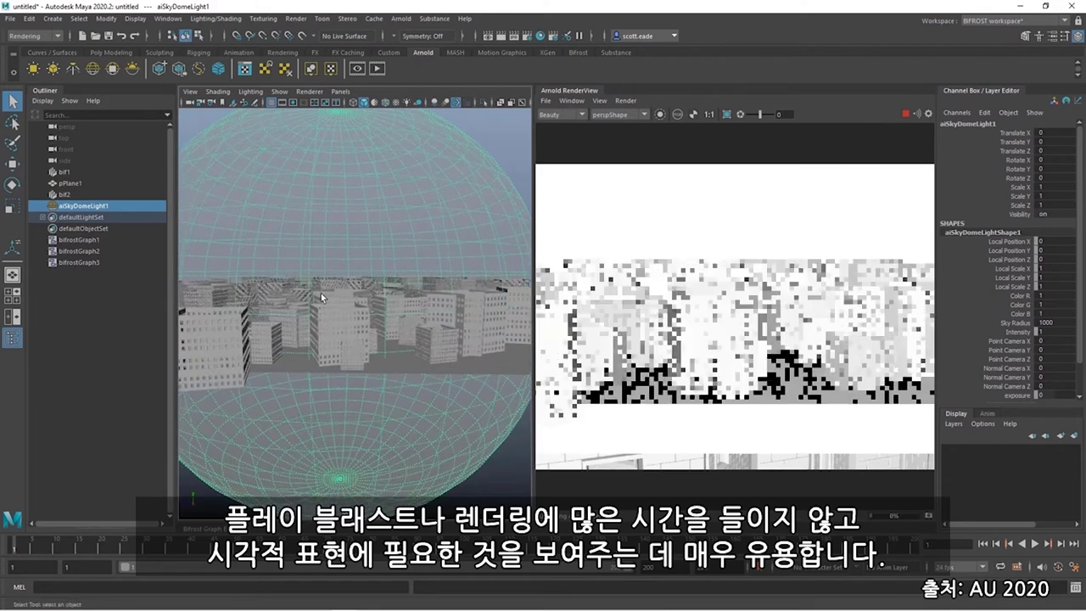
alt+drag(364, 315, 362, 307)
alt+right_drag(363, 307, 395, 331)
scroll(412, 345, up, 2)
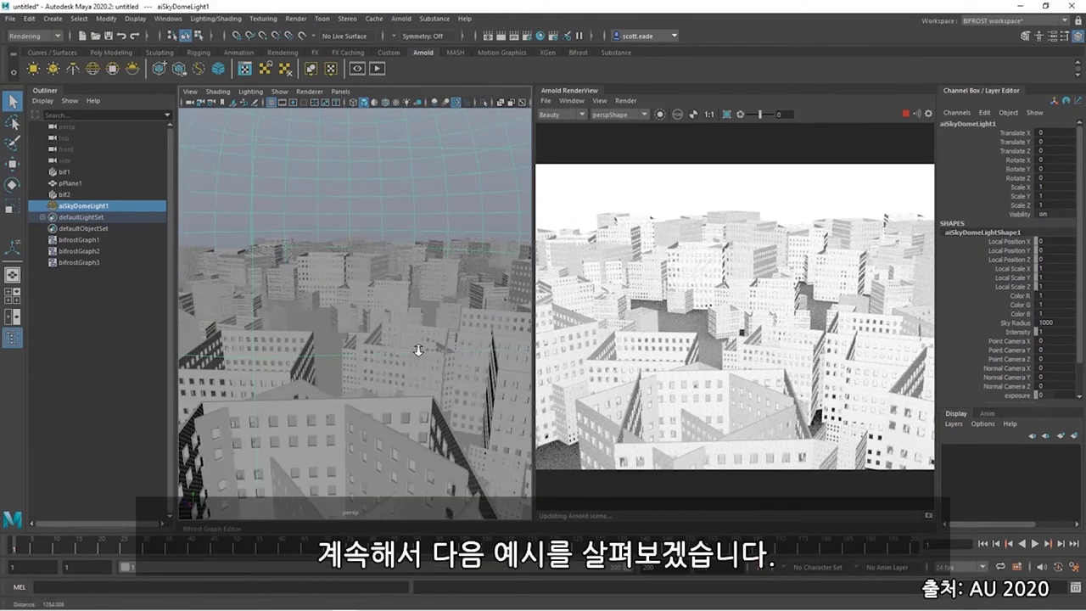
scroll(382, 348, up, 8)
scroll(392, 338, up, 3)
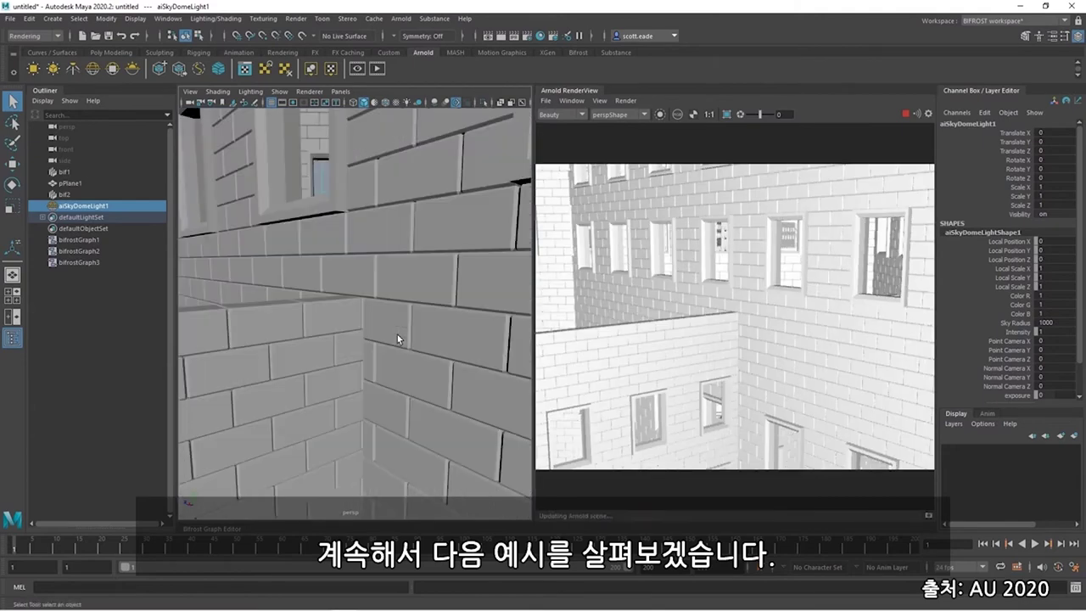
alt+middle_drag(448, 314, 437, 327)
scroll(437, 327, down, 10)
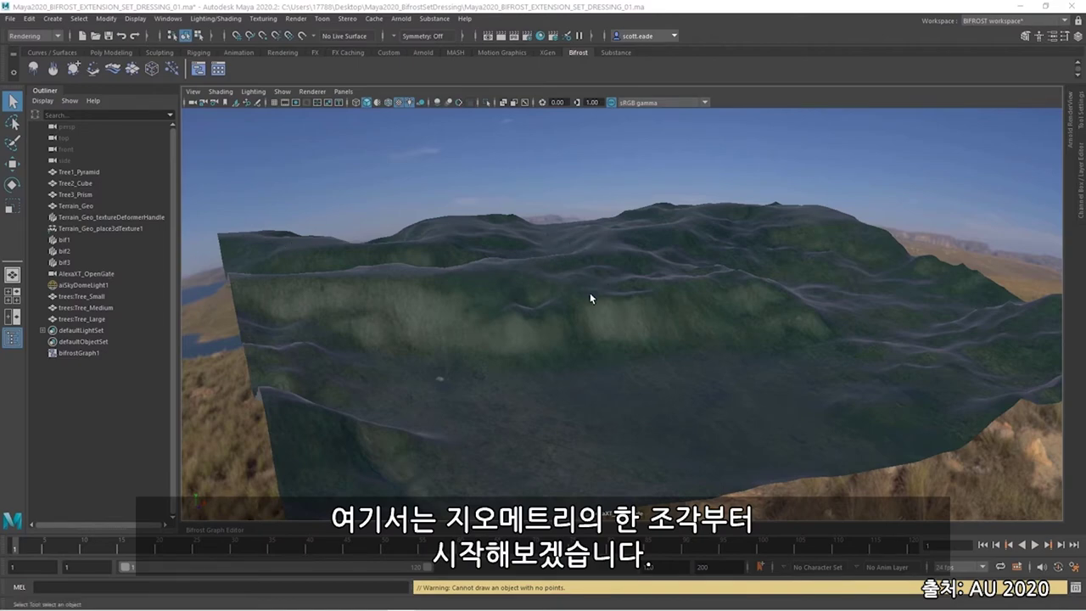
- Select the Terrain_Geo mountain mesh in the viewport
click(568, 292)
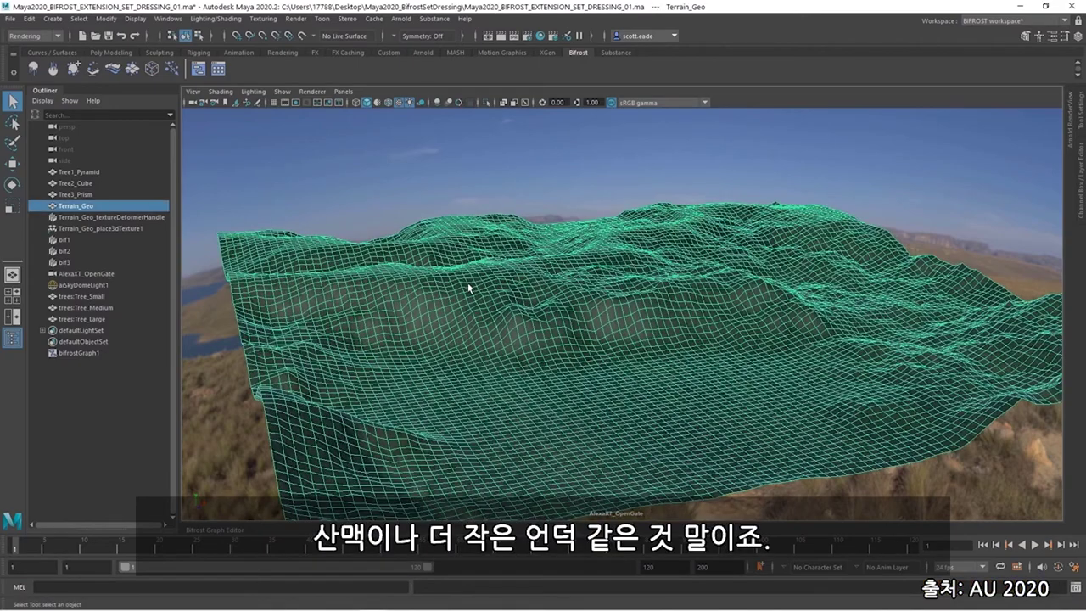
- Select aiSkyDomeLight1 and bring the camera in close over the mountain slopes
alt+right_drag(468, 288, 707, 258)
click(807, 245)
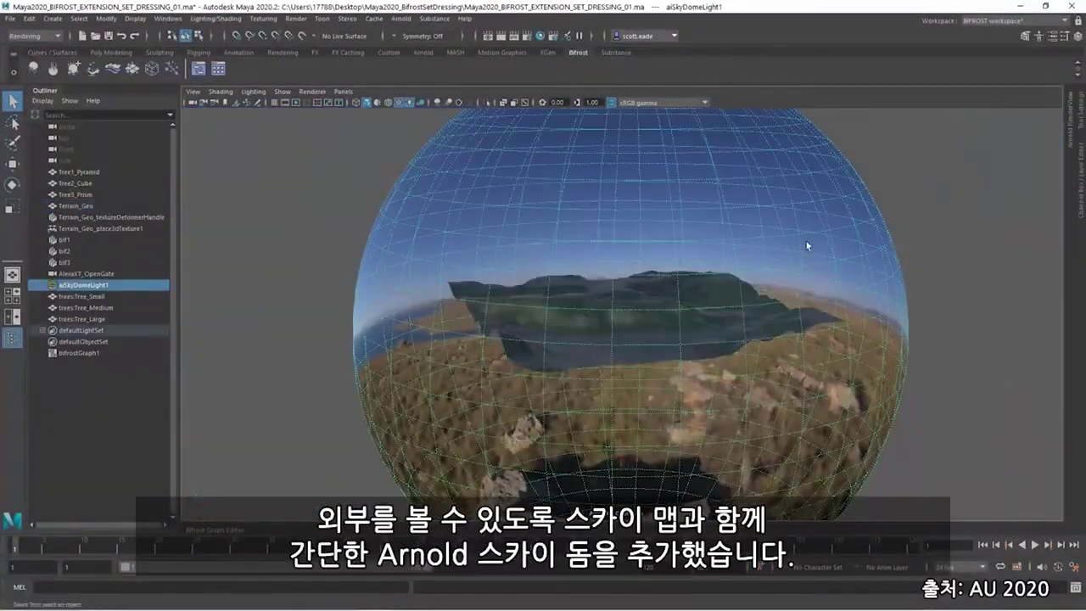
alt+right_drag(508, 268, 783, 283)
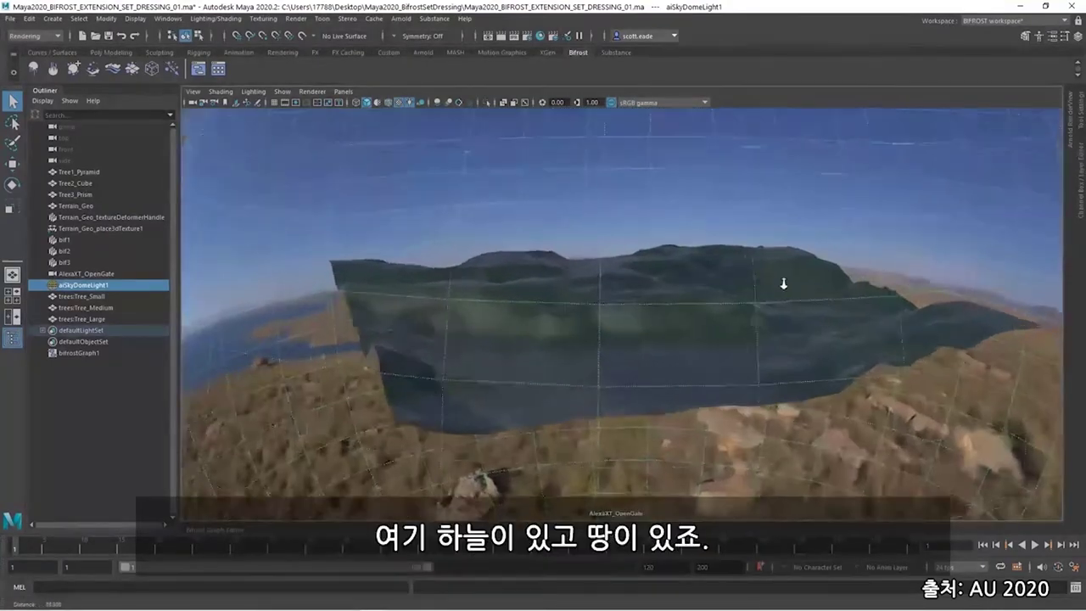
alt+drag(783, 283, 668, 229)
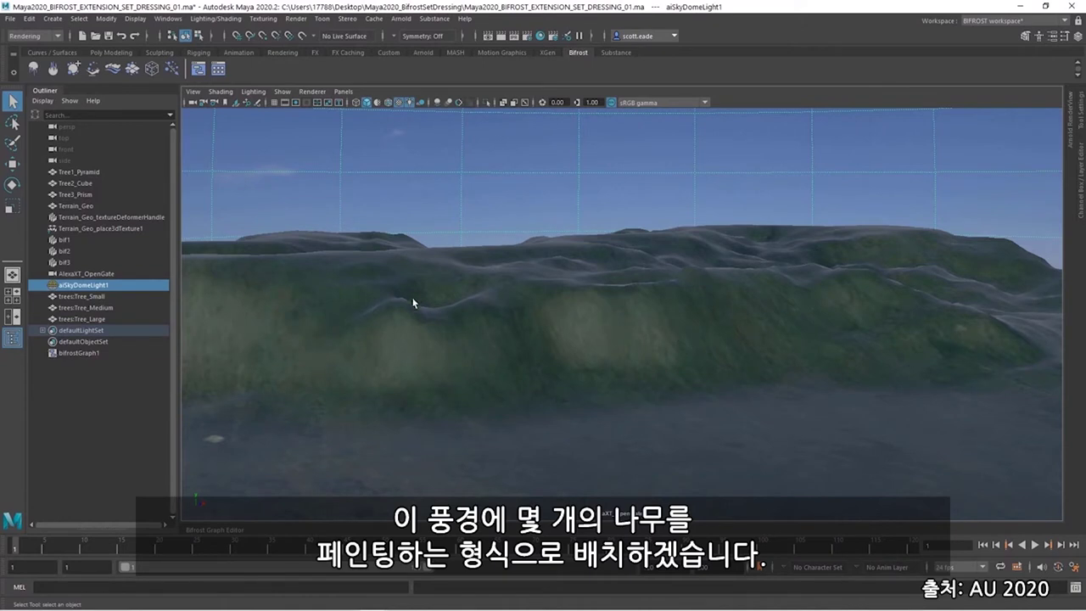
alt+drag(417, 303, 529, 284)
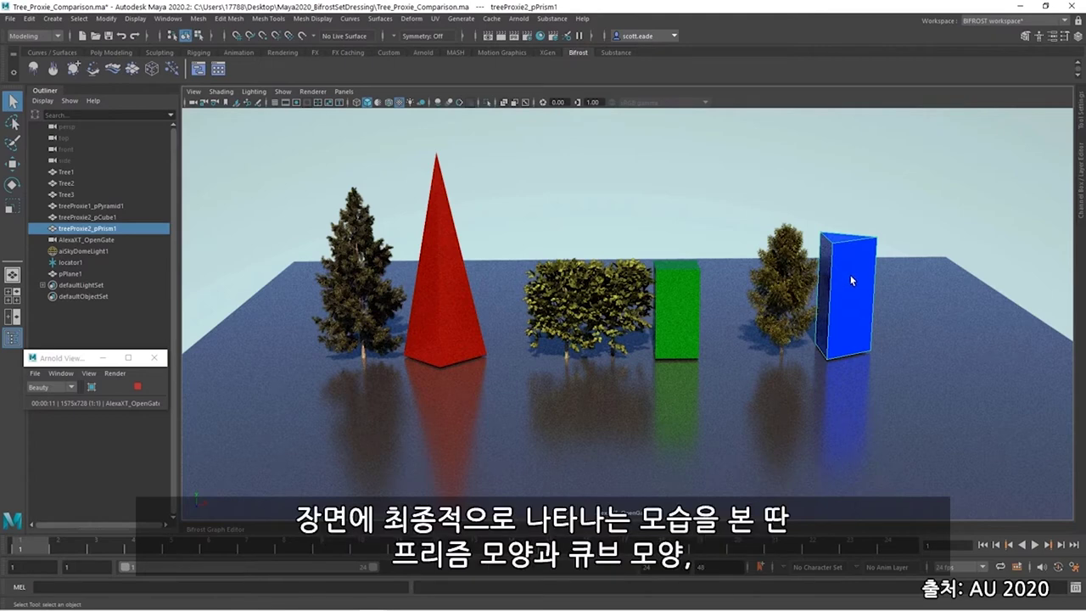
- Select the green cube proxy, then the red pyramid proxy
click(671, 293)
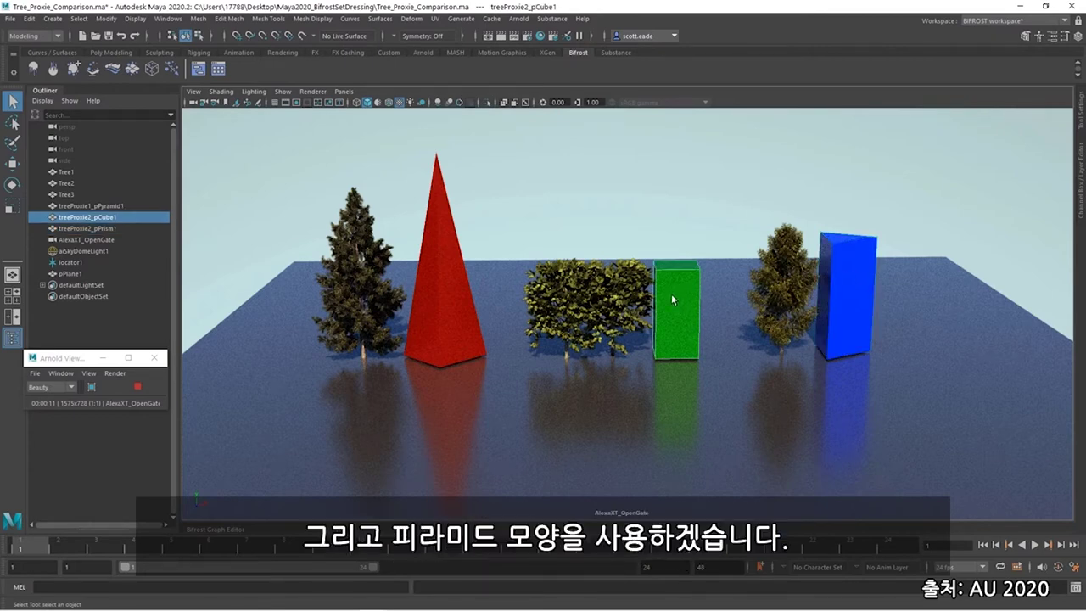
click(443, 314)
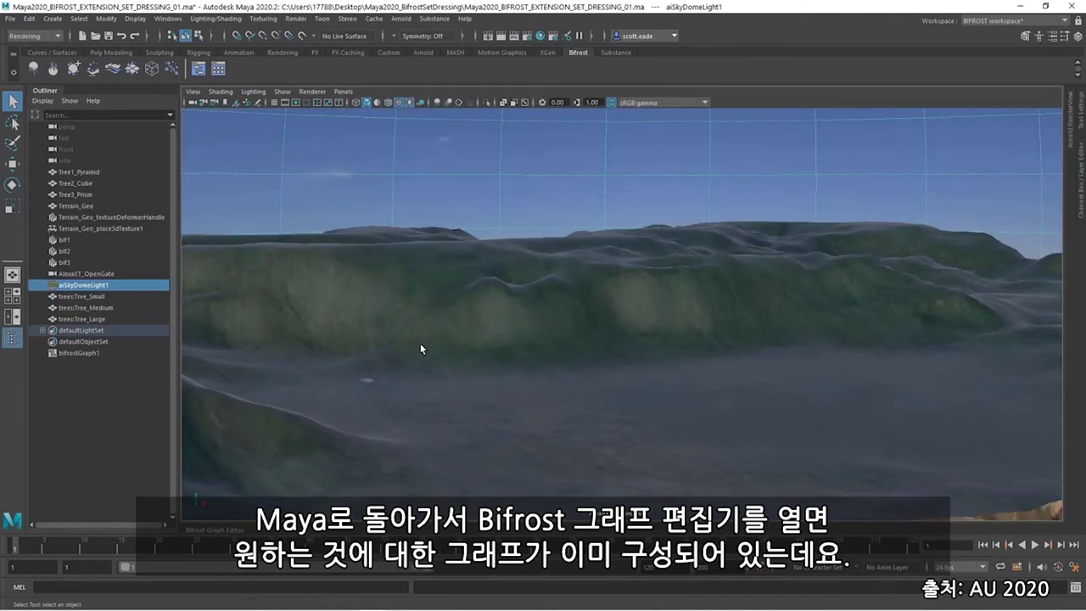
- Open the terrain's Bifrost graph and inspect the set_instance_geometry and scatter_points nodes
click(202, 69)
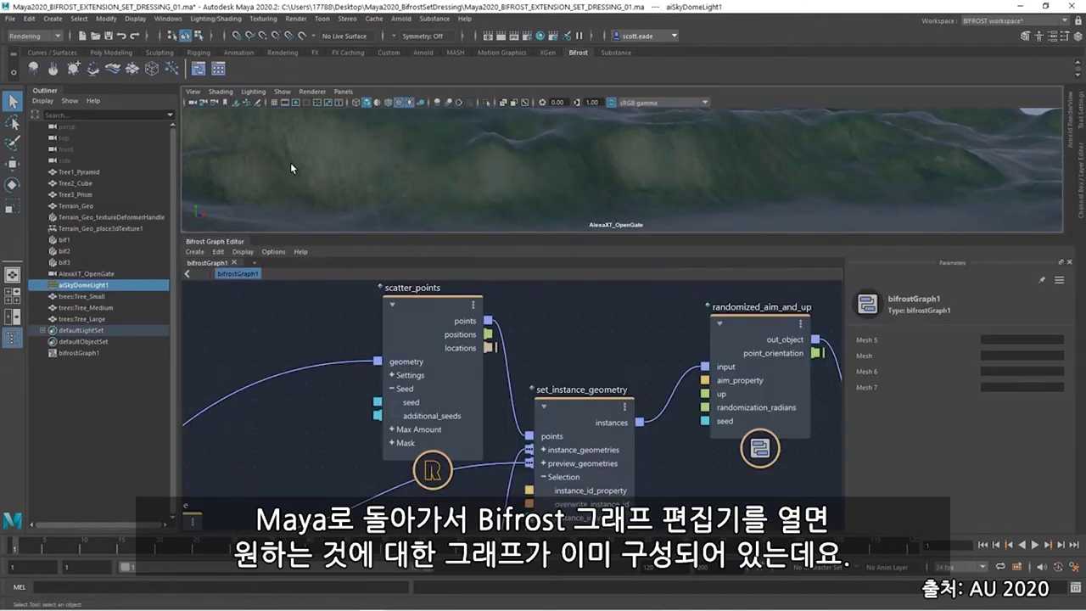
scroll(675, 357, down, 6)
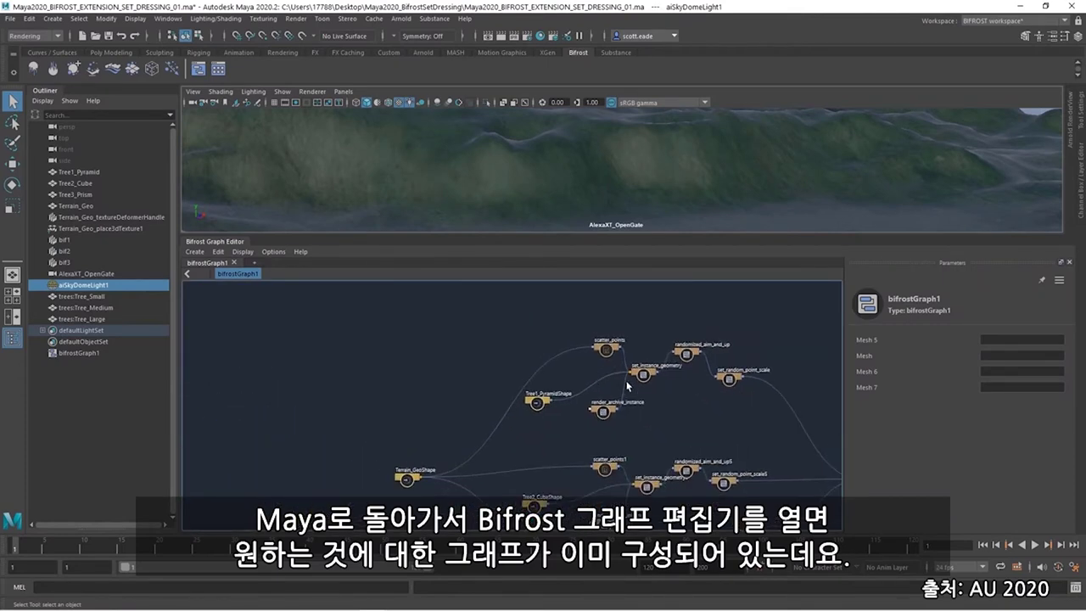
scroll(555, 322, down, 3)
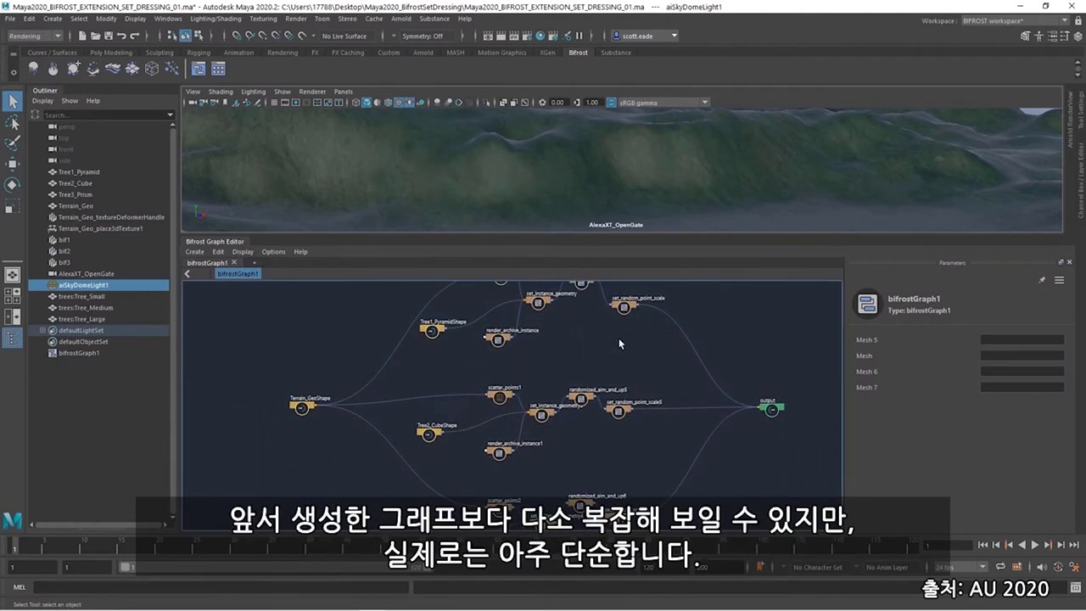
scroll(608, 365, down, 1)
scroll(575, 376, up, 3)
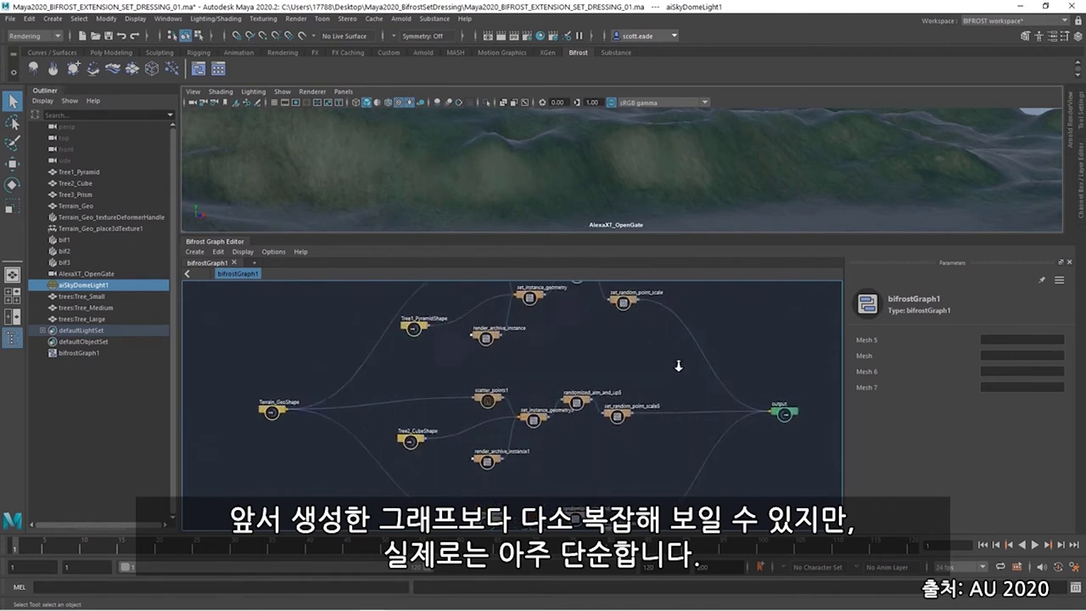
scroll(578, 440, up, 5)
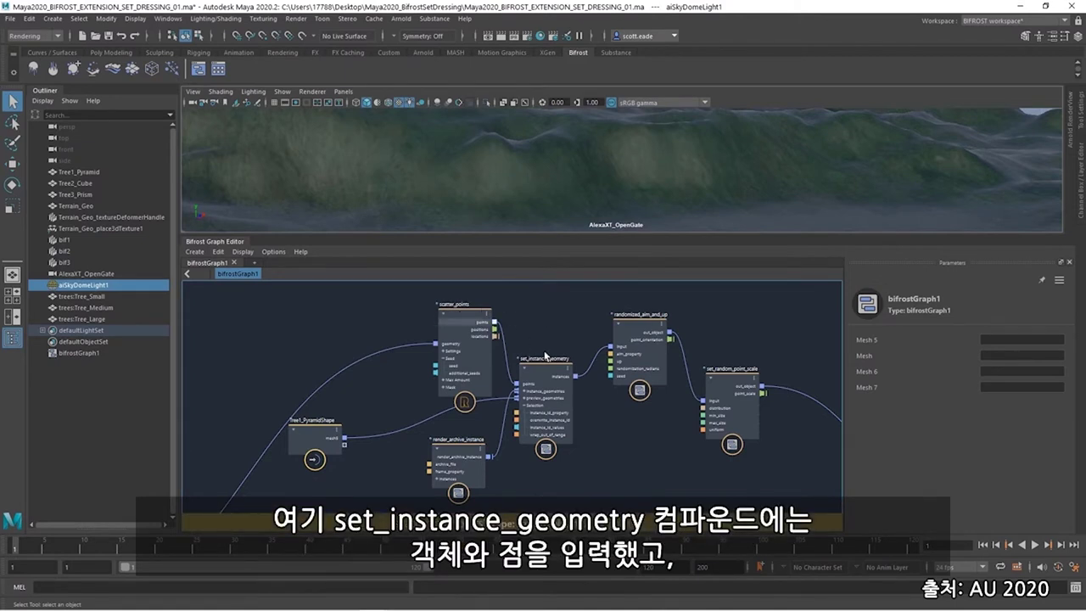
drag(548, 370, 555, 407)
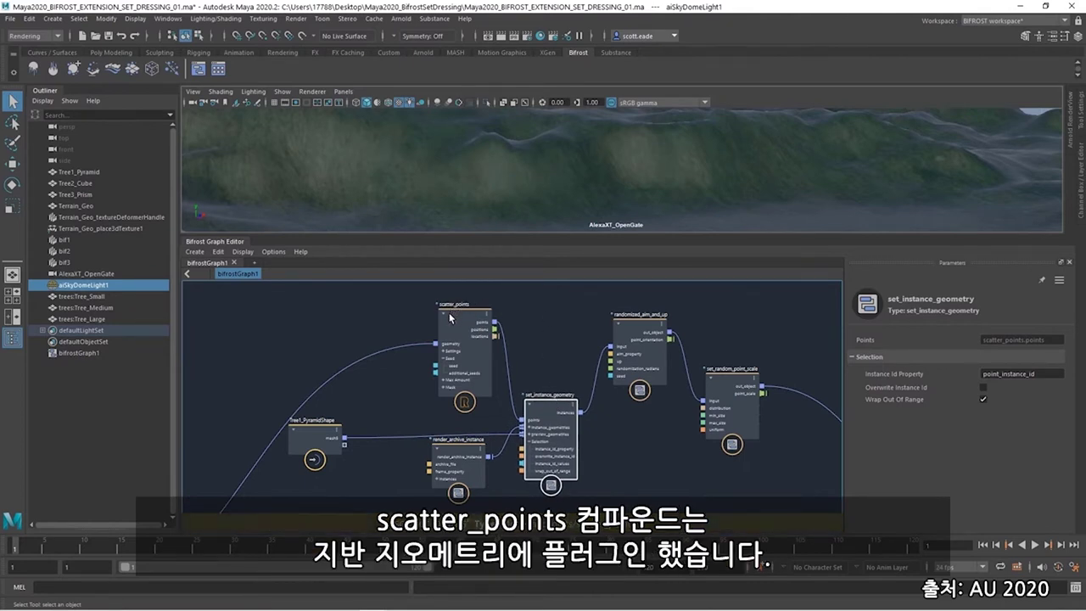
drag(449, 312, 454, 318)
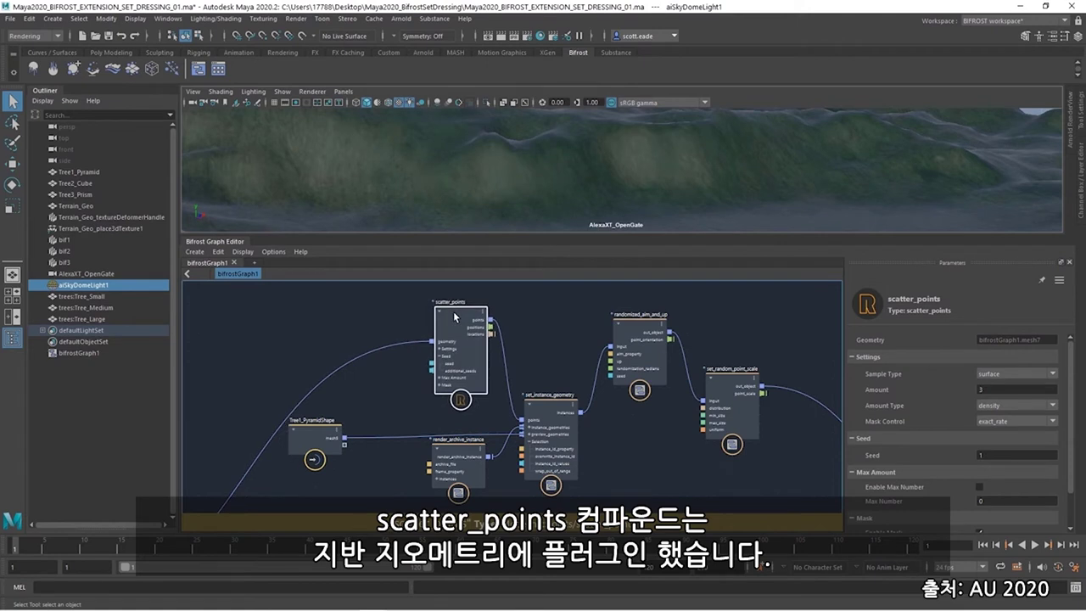
middle_drag(306, 421, 633, 458)
key(a)
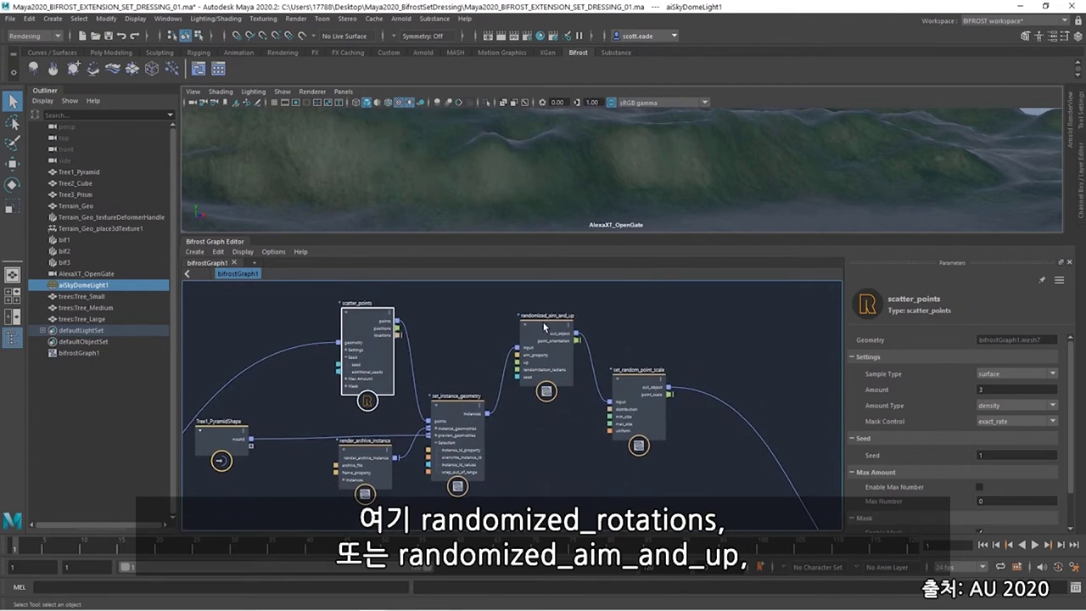
- Inspect randomized_aim_and_up, set_random_point_scale and the render_archive_instance reading TREE_01.ass
drag(547, 324, 544, 367)
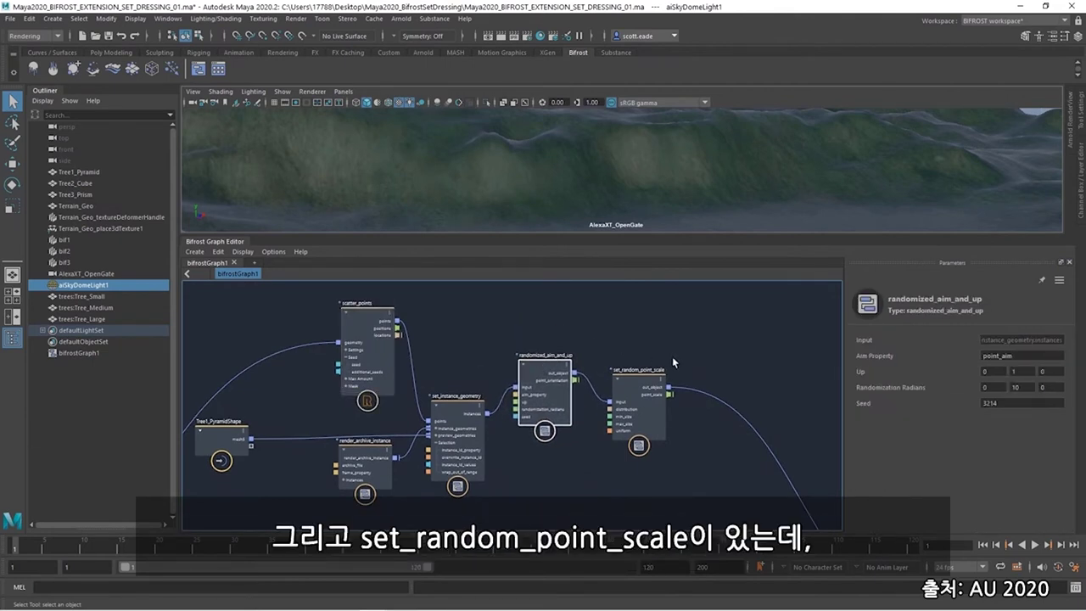
drag(635, 384, 644, 384)
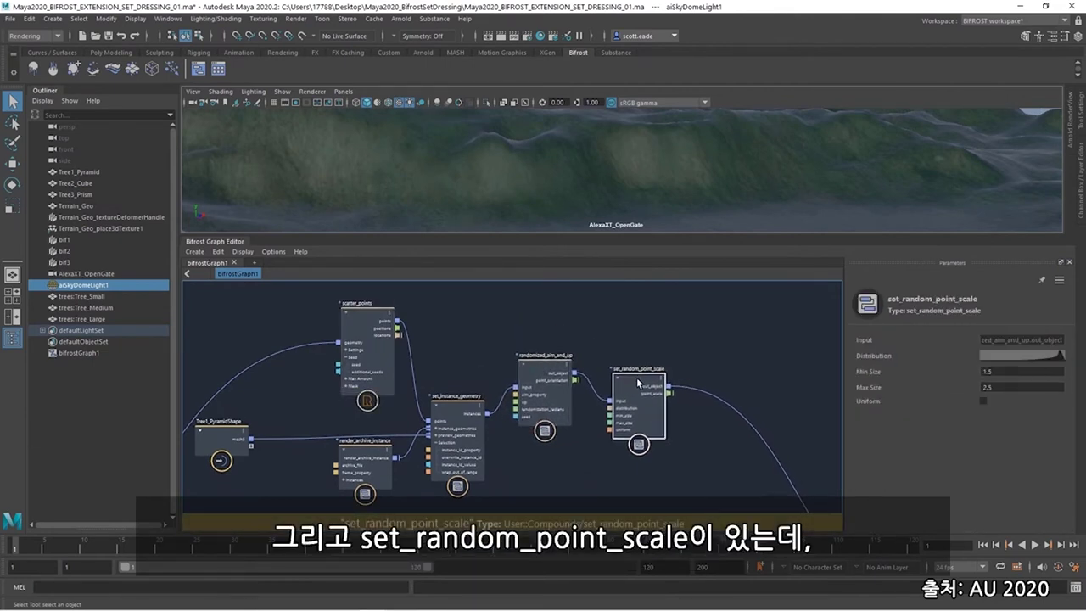
middle_drag(421, 369, 510, 266)
drag(434, 357, 343, 409)
drag(296, 330, 316, 340)
scroll(356, 330, up, 2)
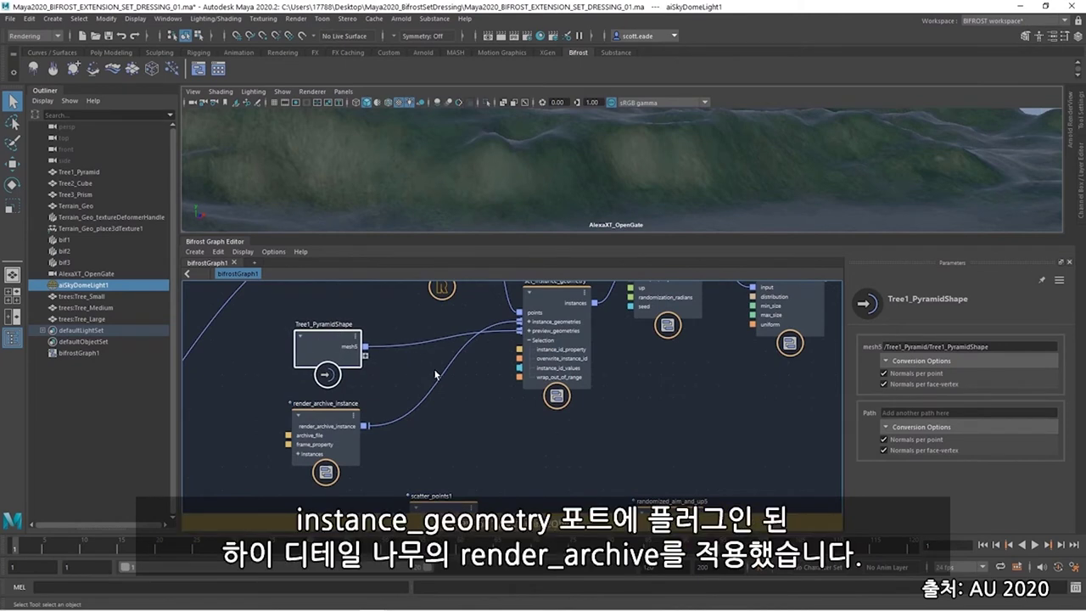
click(329, 418)
drag(329, 418, 331, 415)
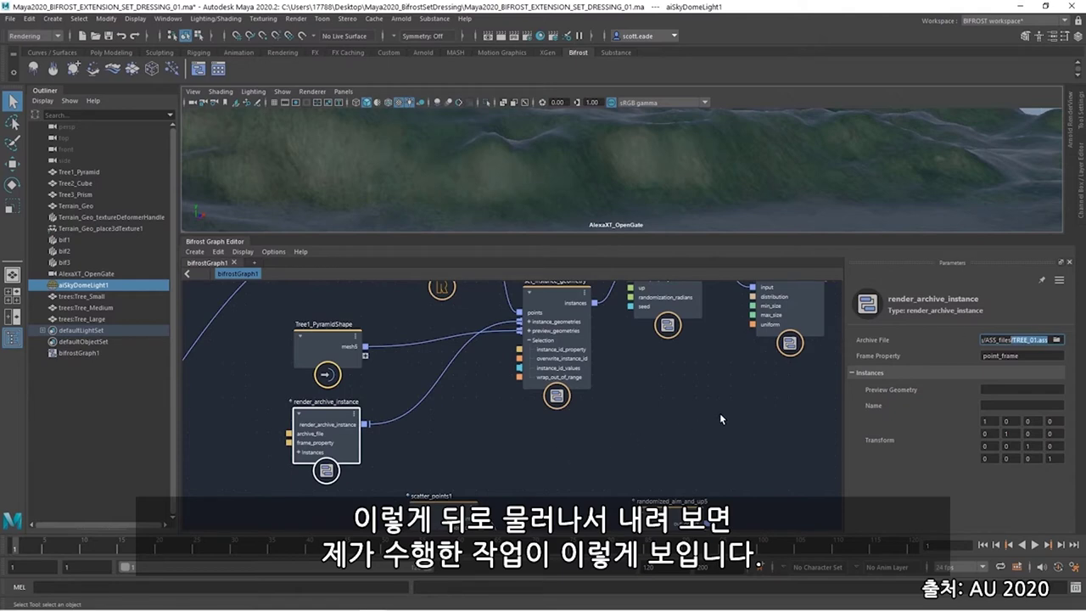
- Move render_archive_instance1 below Tree2_CubeShape in the cube tree branch
scroll(747, 414, down, 5)
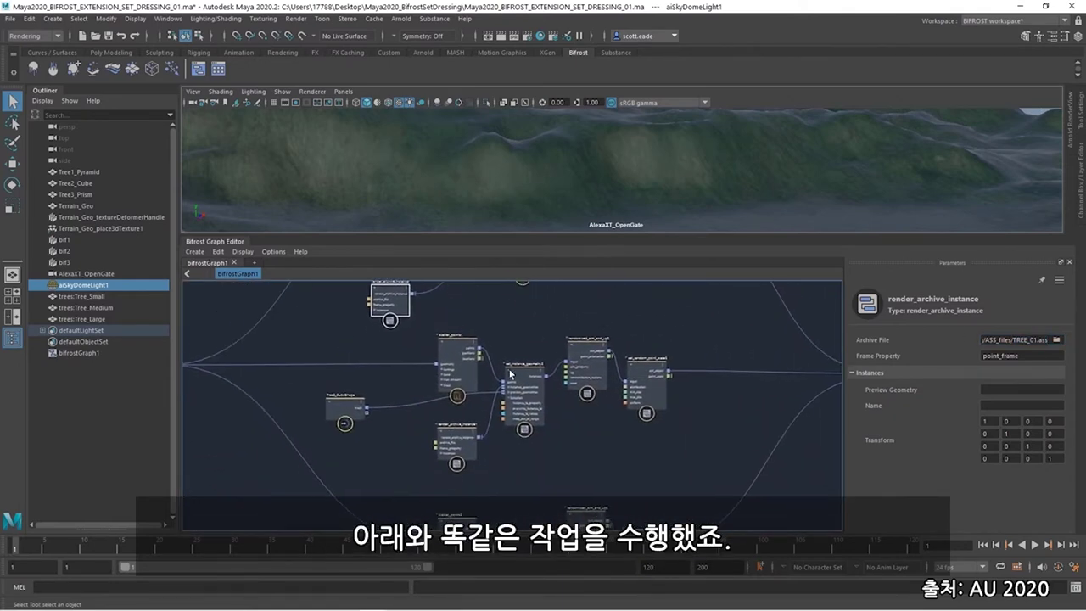
click(345, 401)
scroll(425, 394, up, 4)
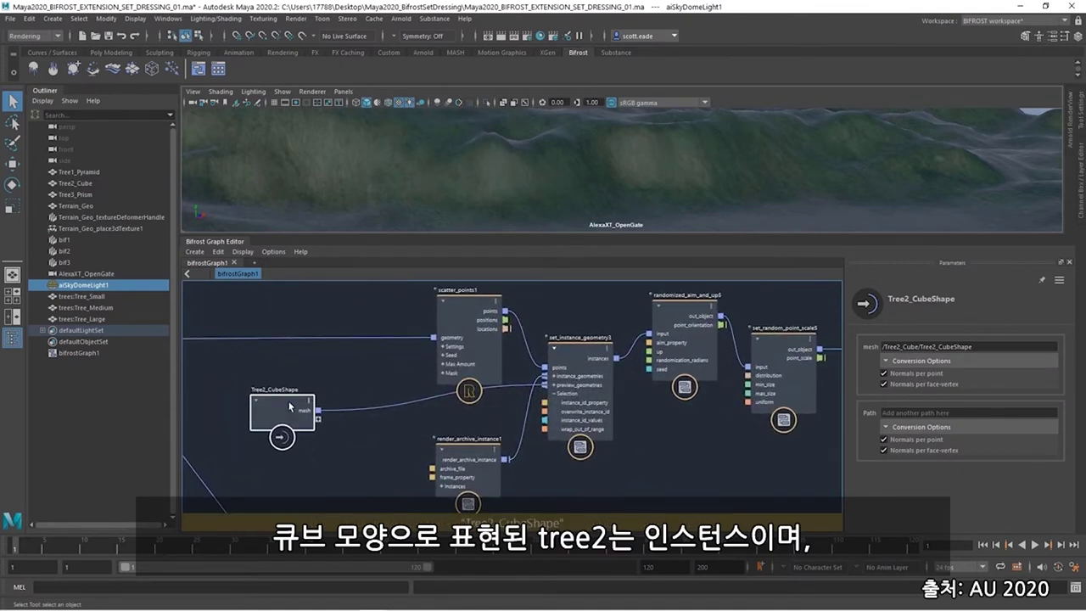
drag(463, 451, 354, 446)
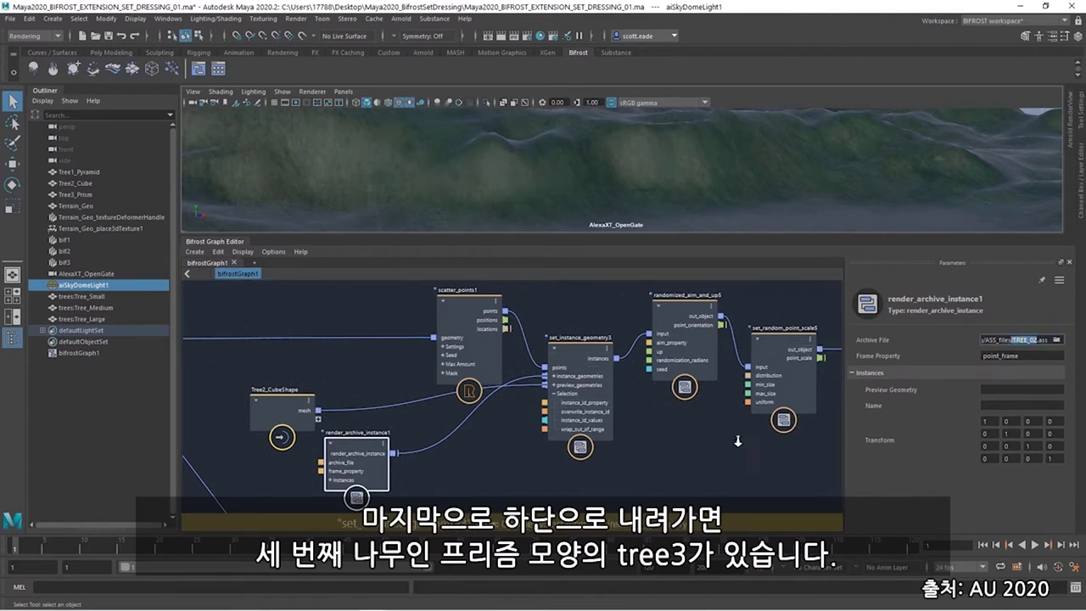
- Nudge Tree3_PrimShape and shift render_archive_instance2 further left, then zoom out over the graph
scroll(612, 329, down, 5)
middle_drag(612, 328, 552, 293)
scroll(490, 315, up, 4)
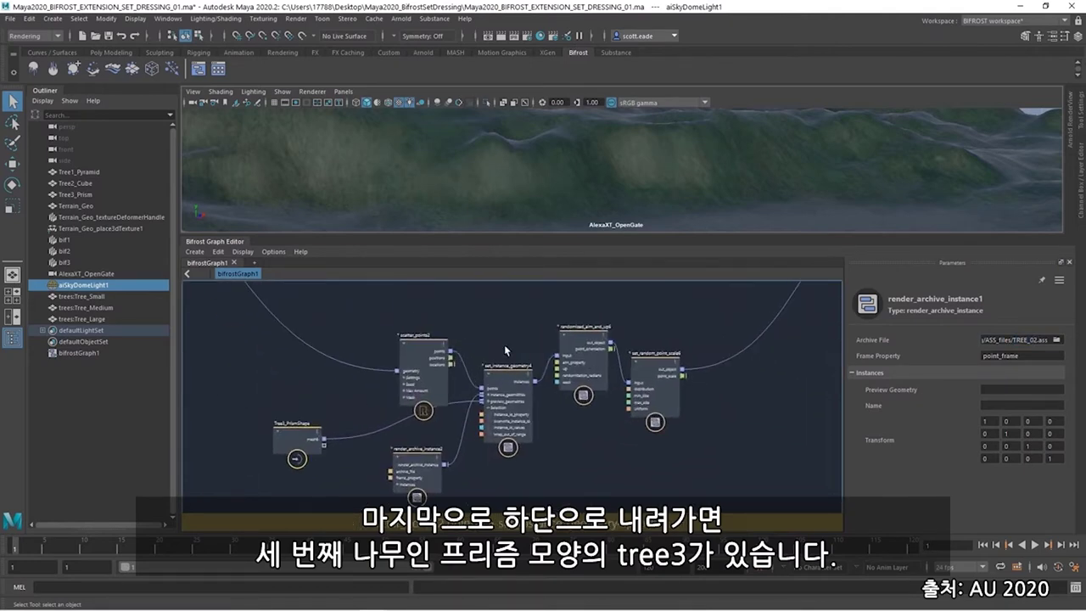
drag(305, 404, 308, 405)
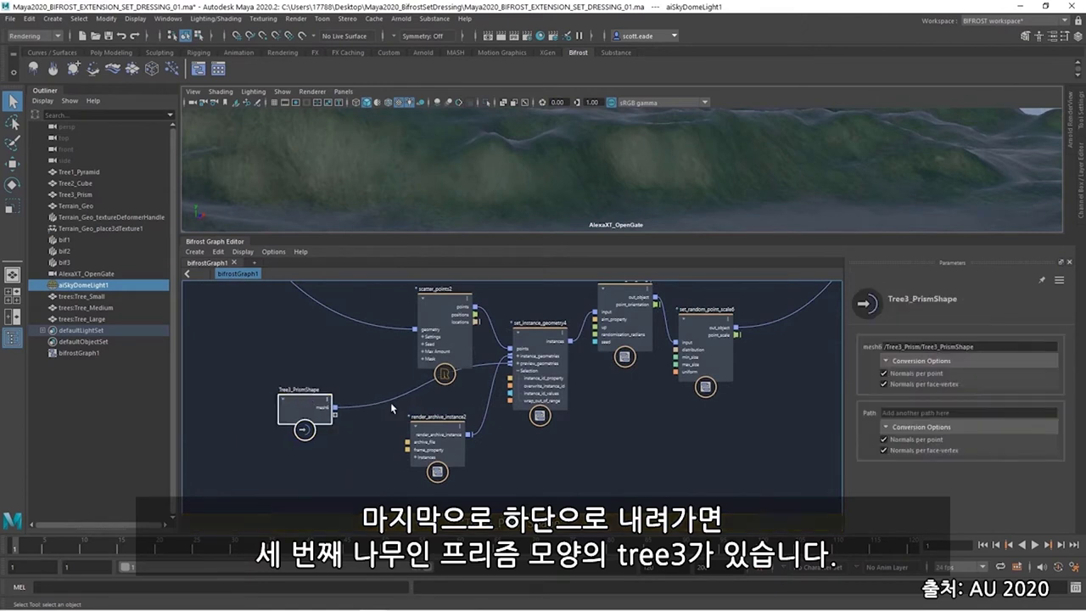
drag(437, 431, 393, 434)
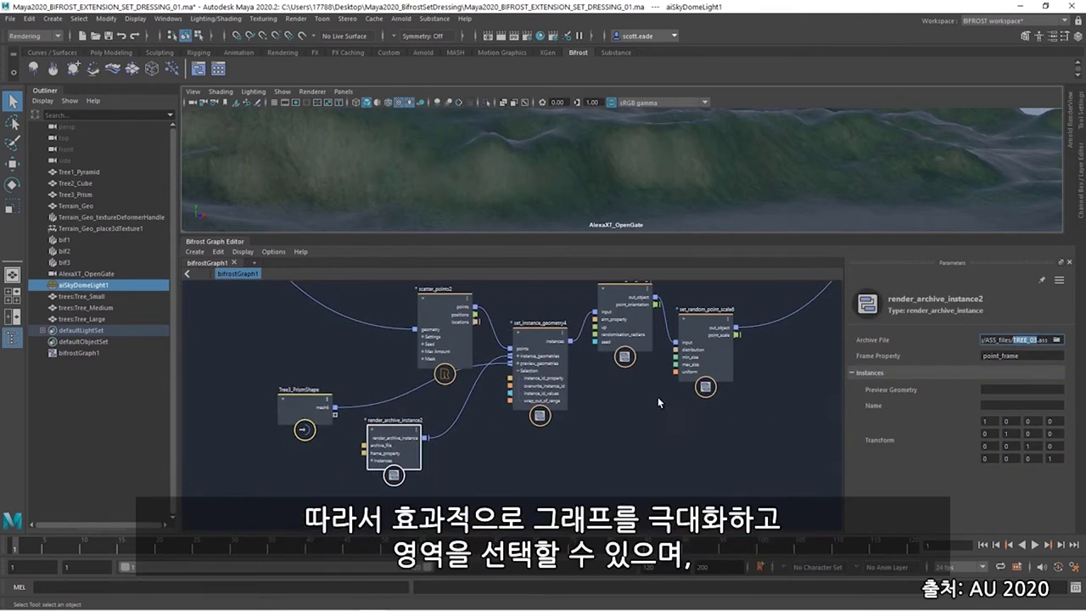
scroll(658, 396, down, 10)
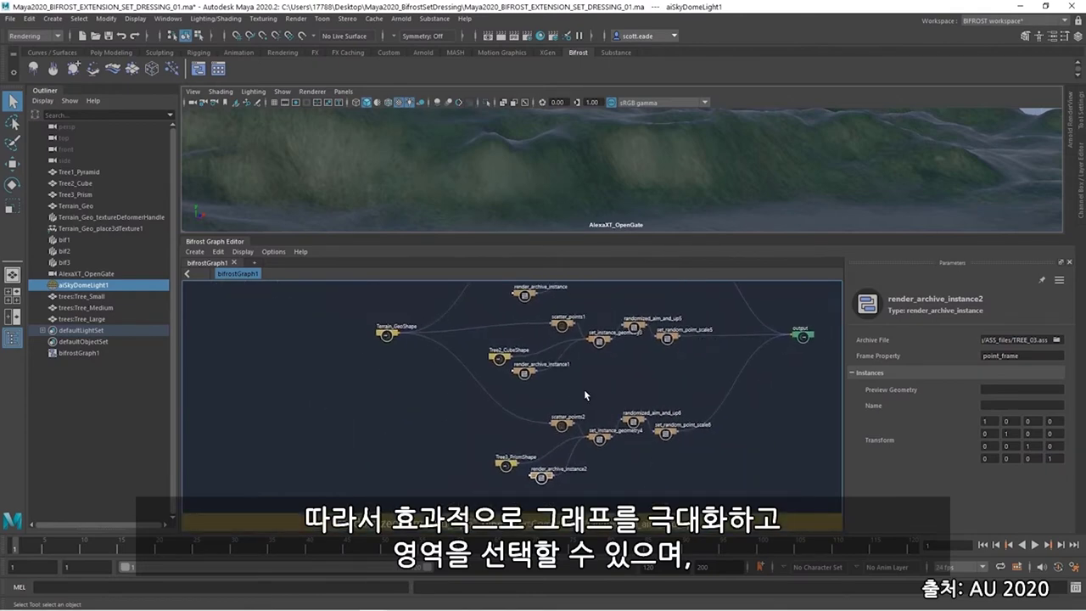
scroll(584, 394, up, 2)
- Create a backdrop around the top Tree1_PyramidShape branch's nodes
middle_drag(641, 326, 557, 457)
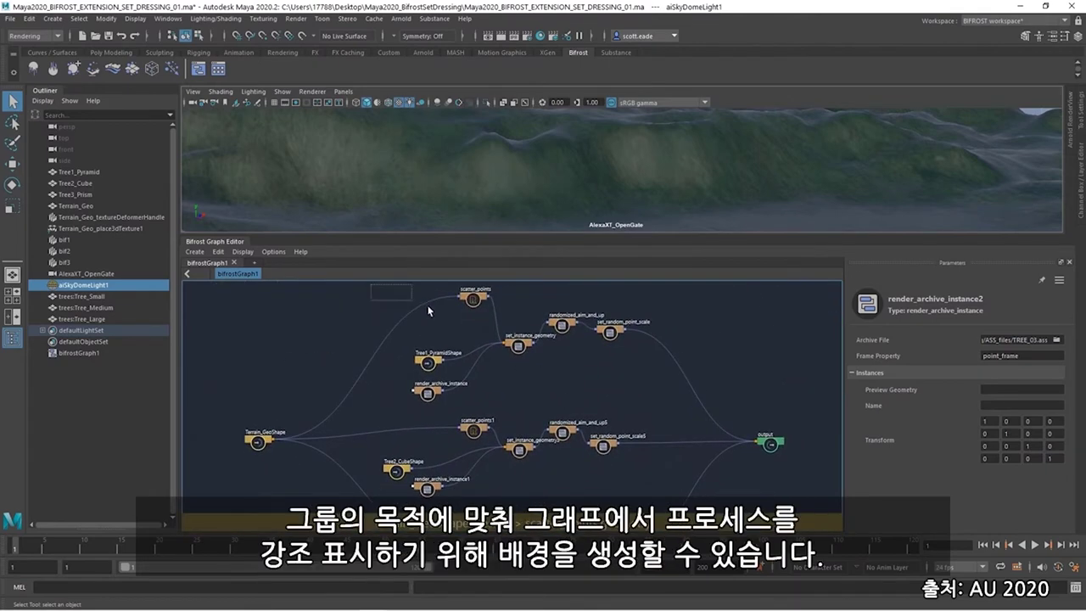
drag(429, 312, 668, 410)
right_click(549, 368)
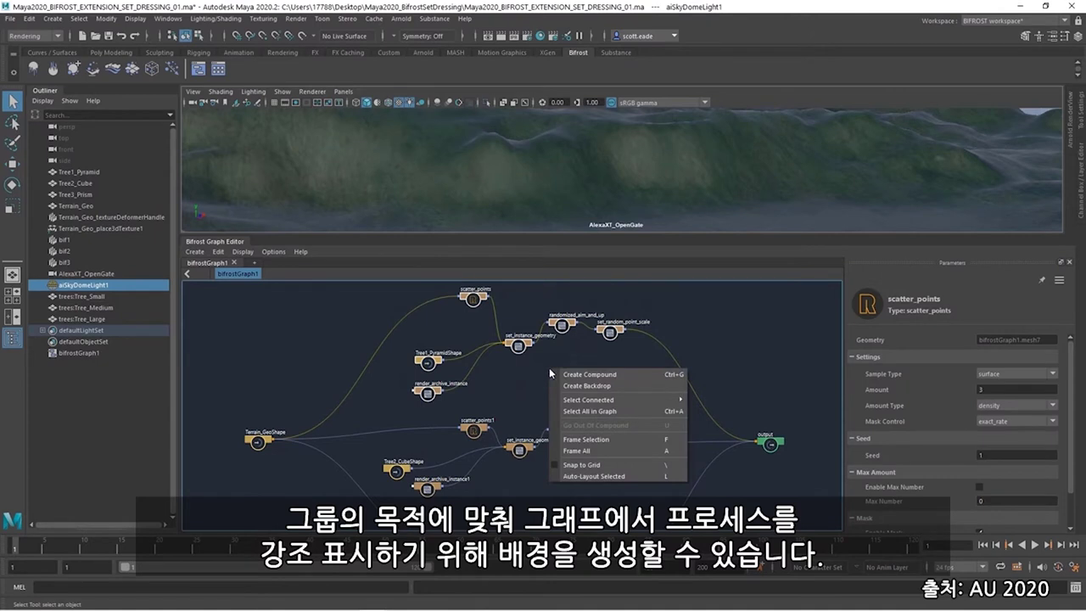
click(594, 386)
- Create a backdrop around the middle tree branch's nodes
middle_drag(609, 384, 586, 304)
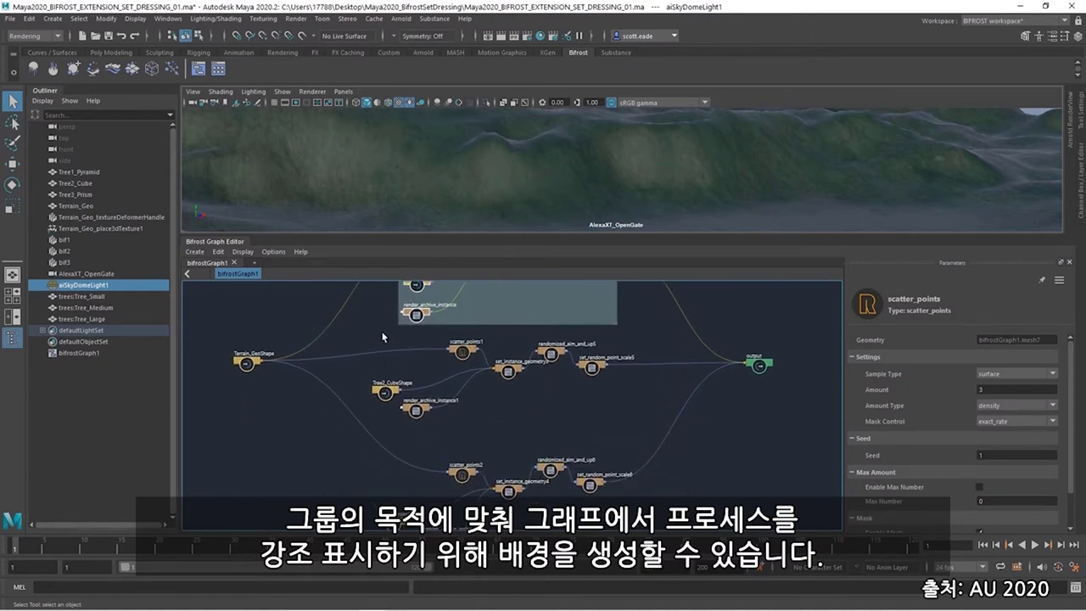
drag(358, 331, 667, 434)
right_click(571, 403)
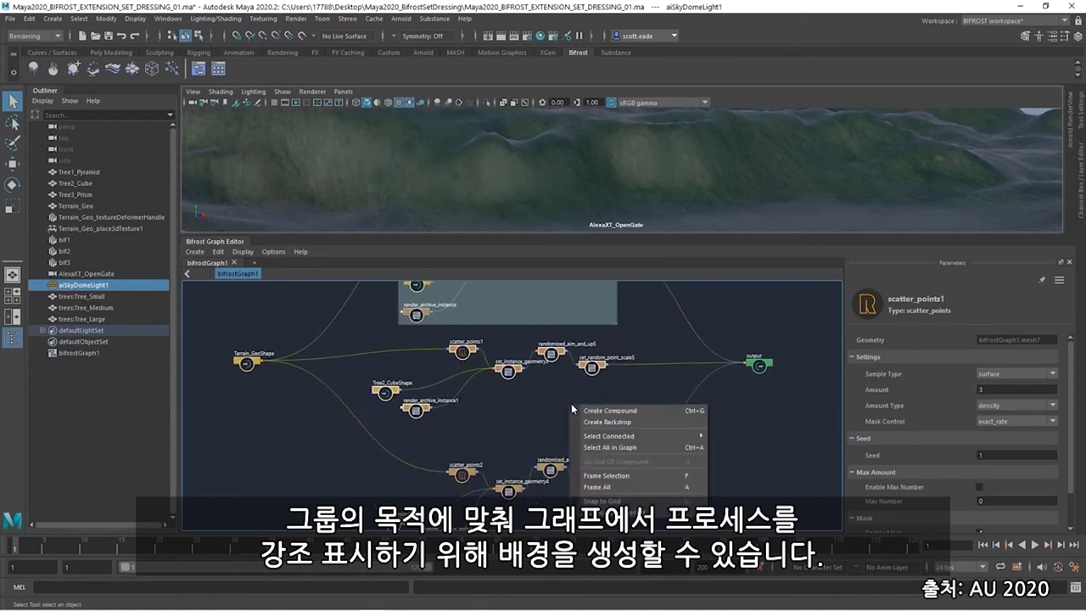
click(627, 423)
- Create a backdrop around the bottom tree branch's nodes
scroll(564, 426, down, 2)
middle_drag(556, 426, 518, 372)
drag(327, 376, 530, 440)
right_click(530, 440)
click(586, 458)
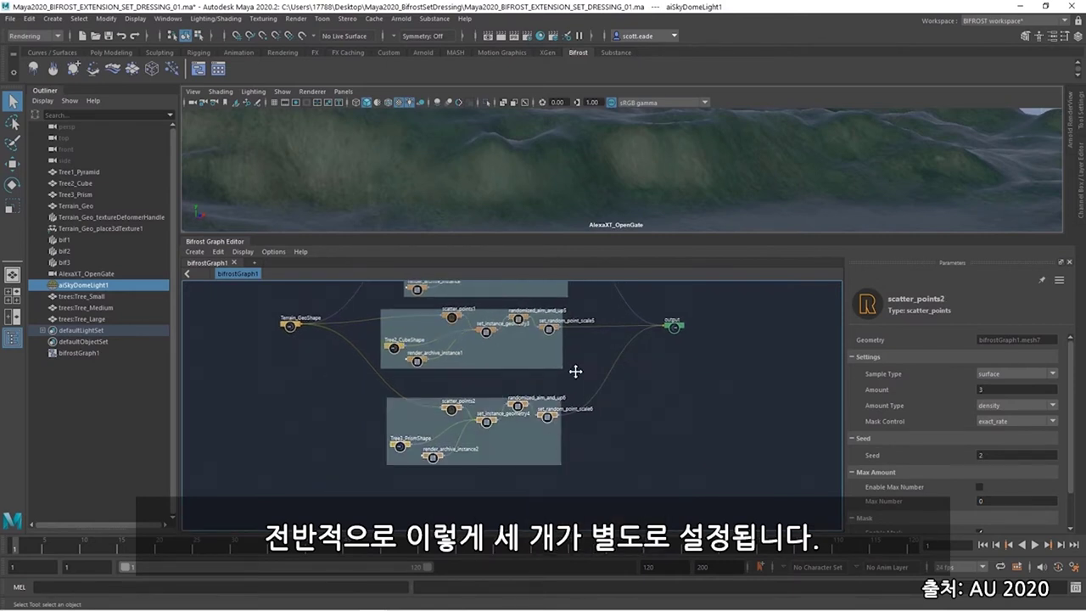
- Shift the middle backdrop slightly right and move Terrain_GeoShape slightly left
middle_drag(575, 371, 519, 359)
click(511, 341)
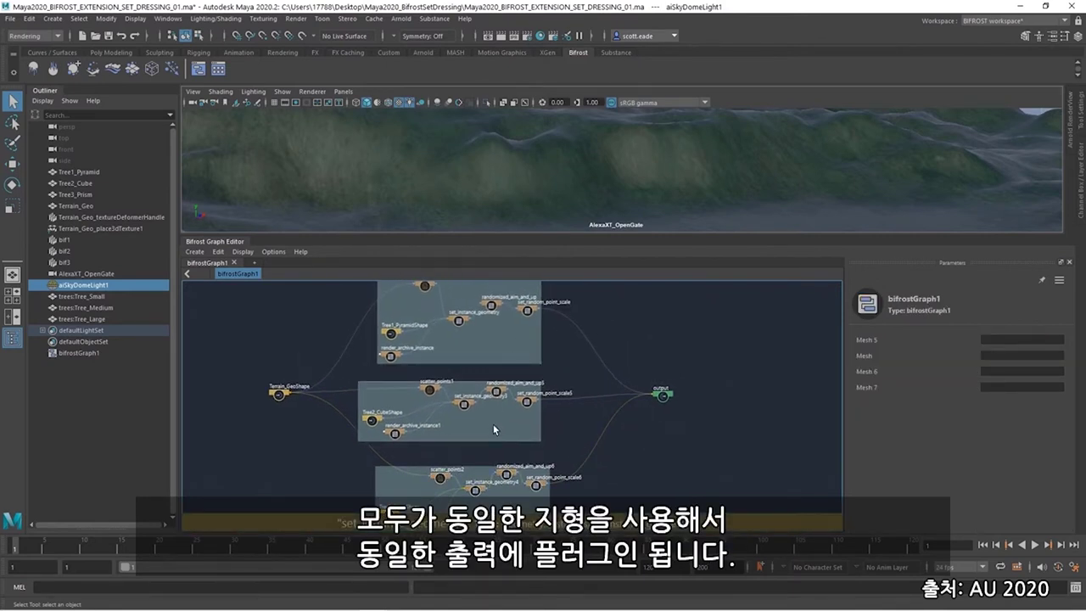
drag(494, 430, 502, 427)
click(657, 393)
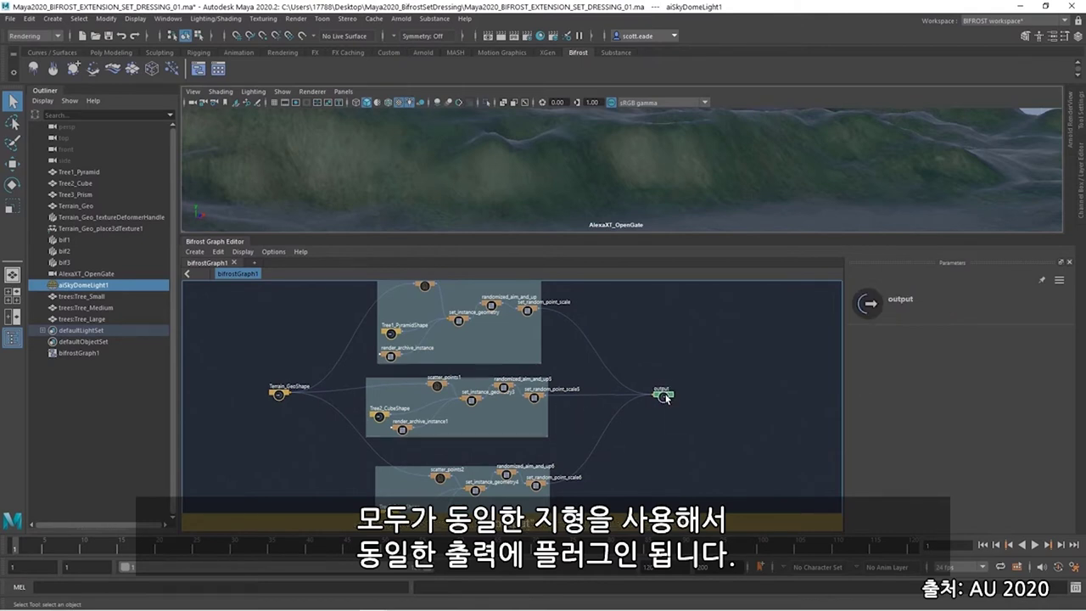
drag(279, 395, 270, 395)
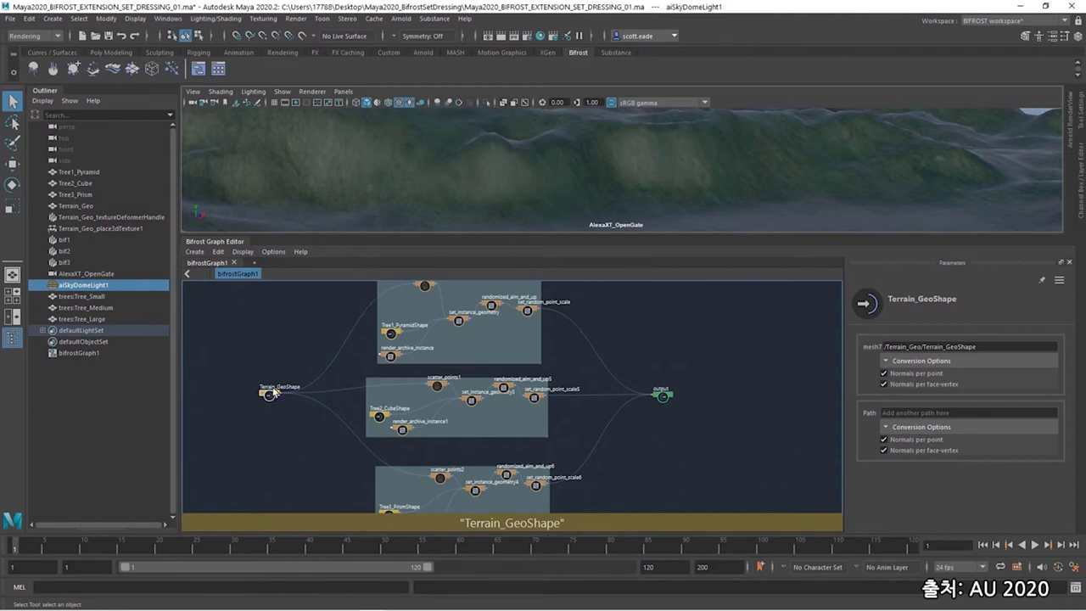
middle_drag(480, 336, 531, 394)
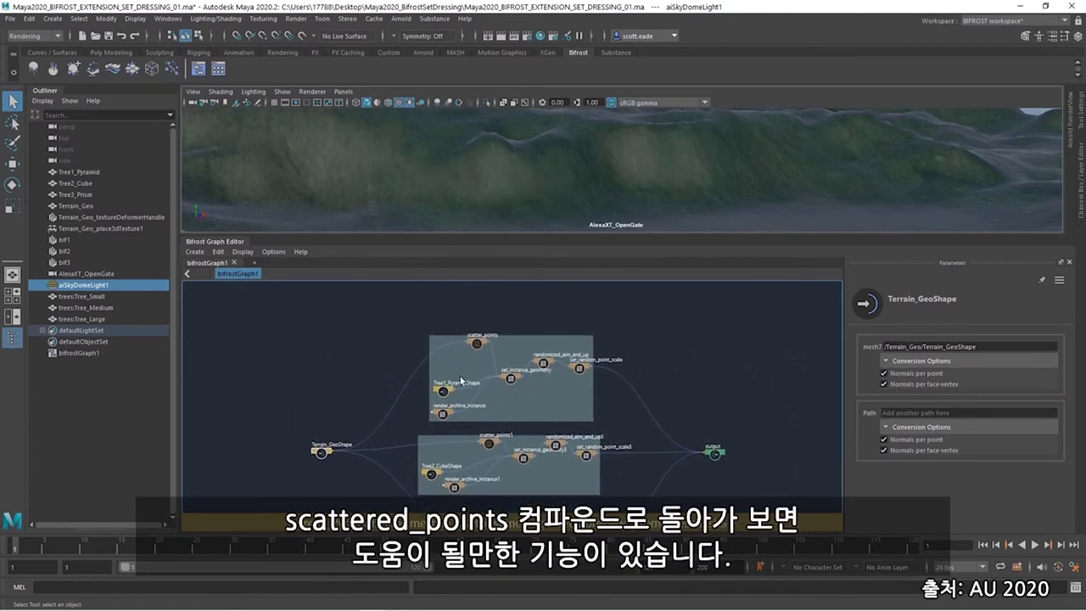
- Check that the top scatter_points node's Mask Property is tree1
scroll(461, 381, up, 5)
click(447, 318)
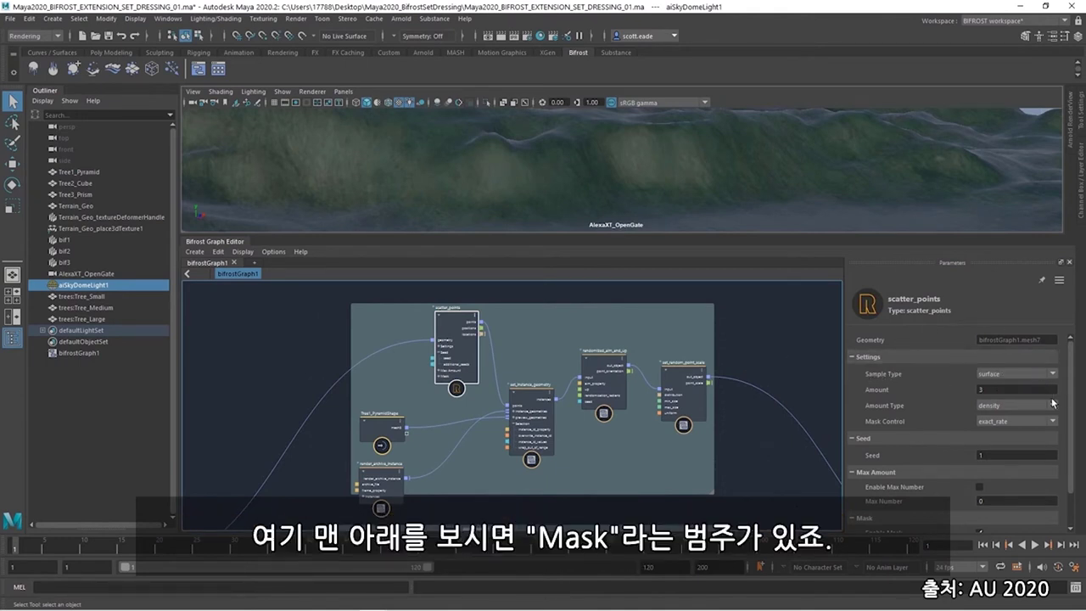
scroll(1072, 416, down, 2)
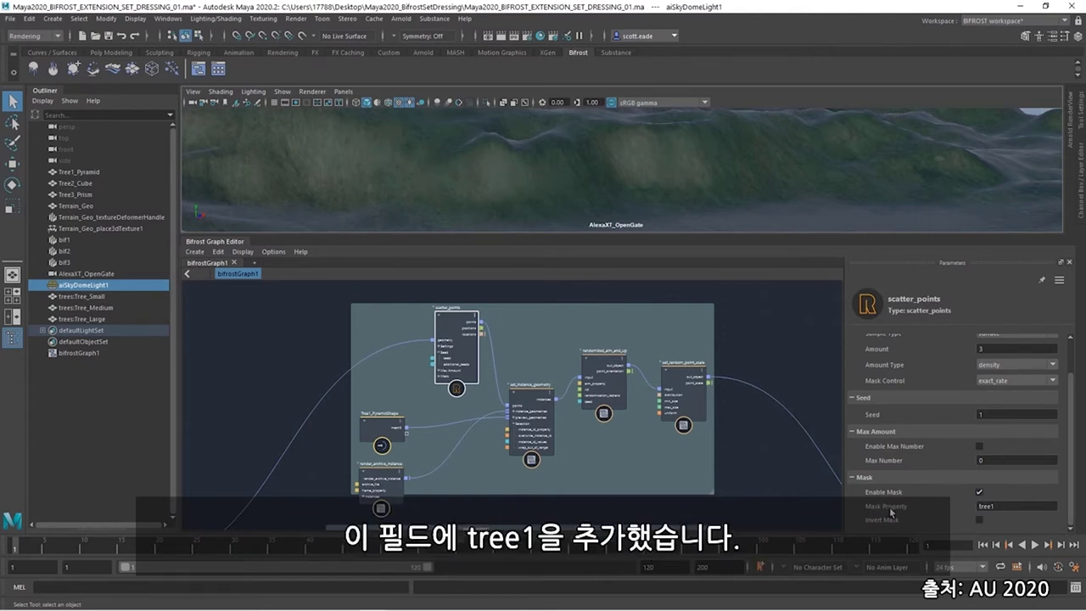
click(995, 505)
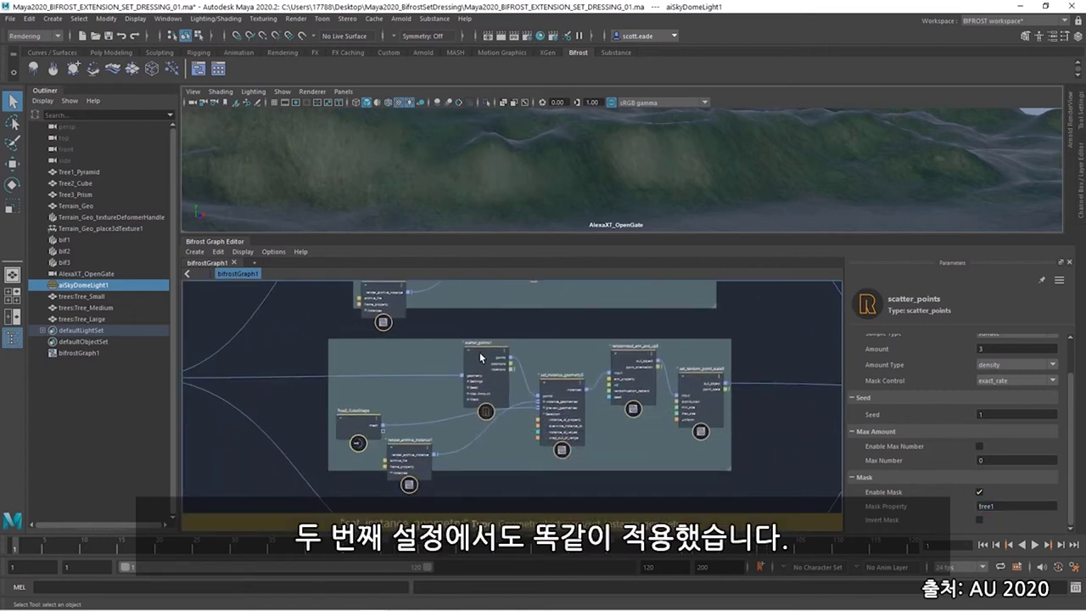
- Nudge scatter_points1 and check scatter_points2's mask in the Tree3 scatter group
click(465, 355)
drag(463, 354, 458, 355)
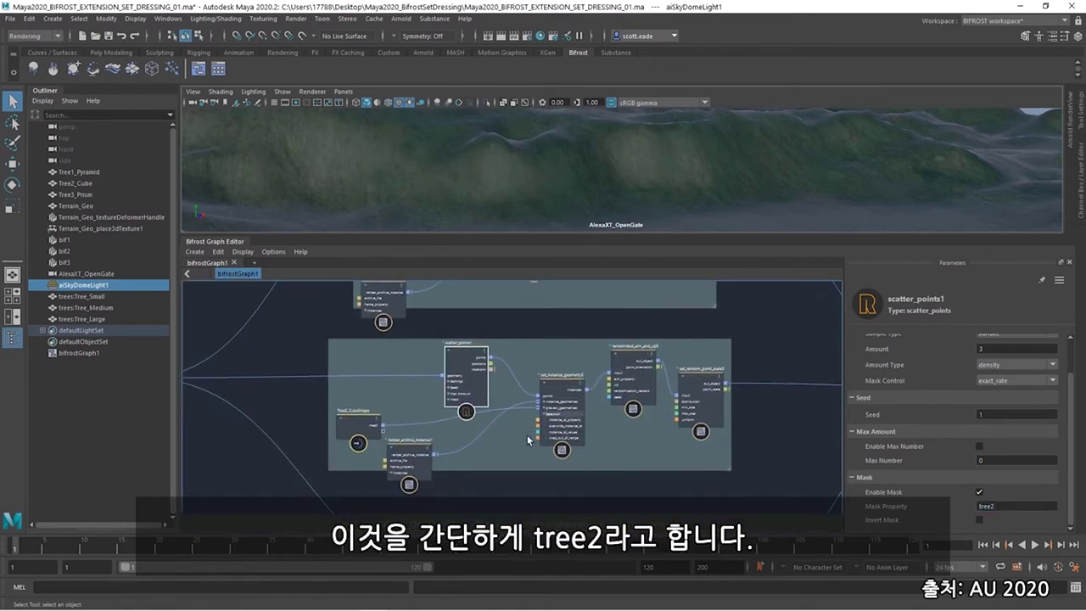
middle_drag(526, 434, 456, 374)
drag(456, 374, 437, 374)
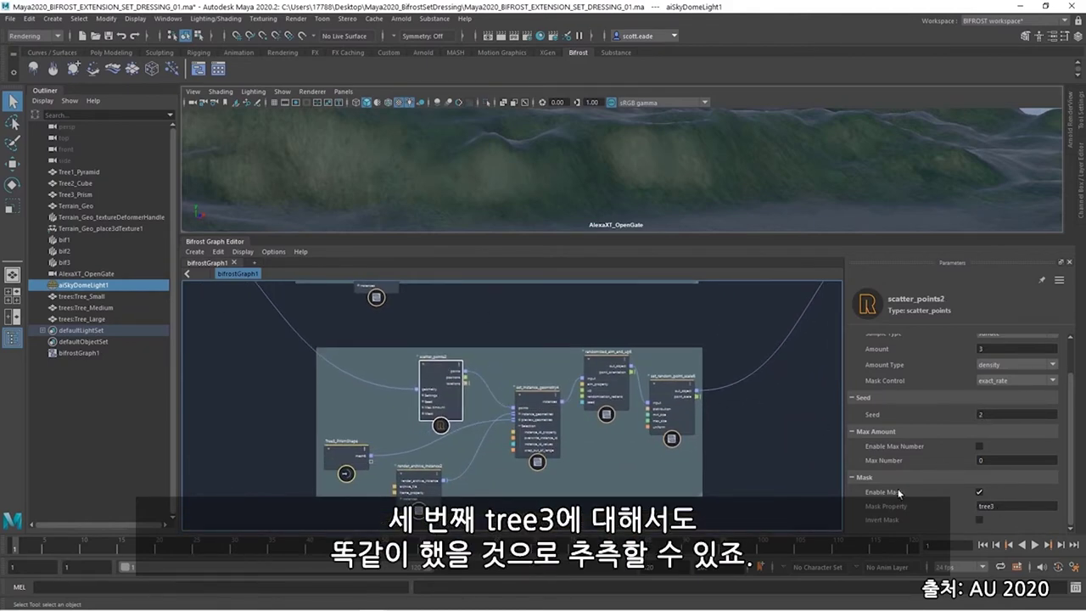
click(398, 200)
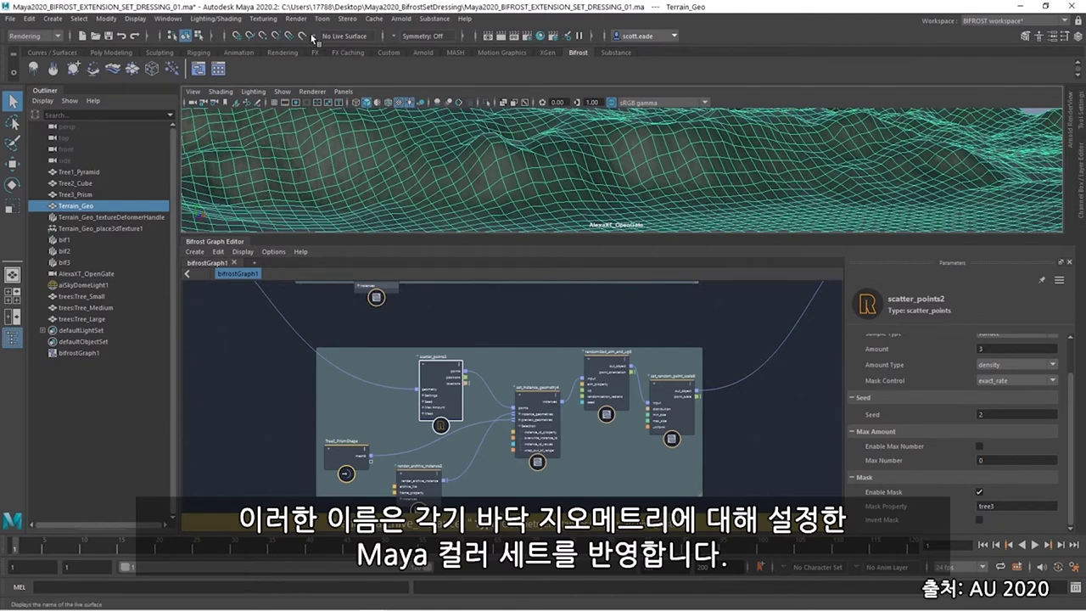
- Switch to the Modeling menu set and open the Color Set Editor via Mesh Display
click(34, 36)
click(34, 43)
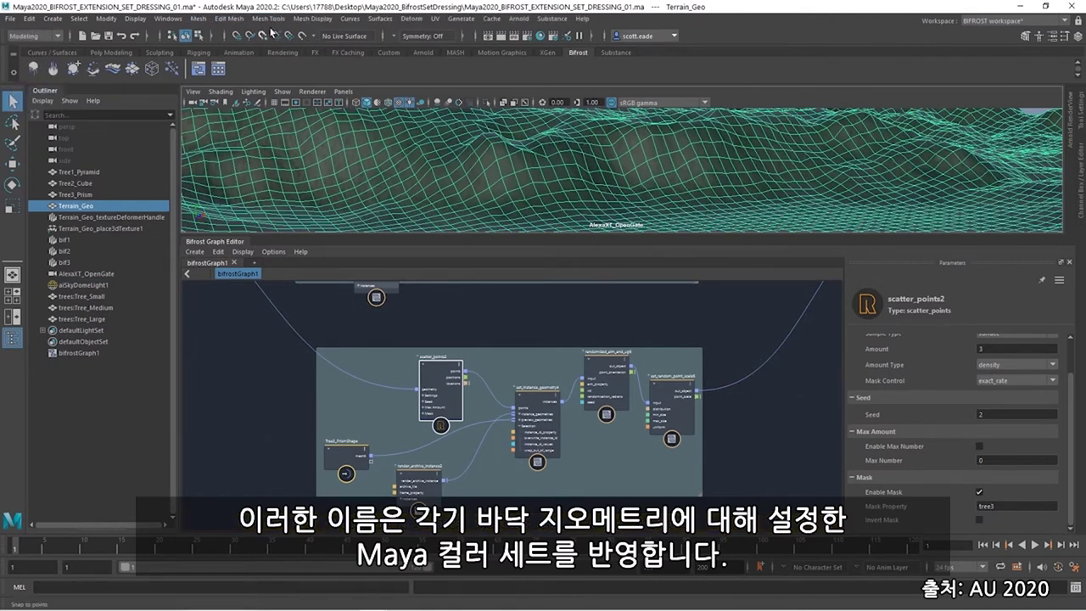
click(313, 18)
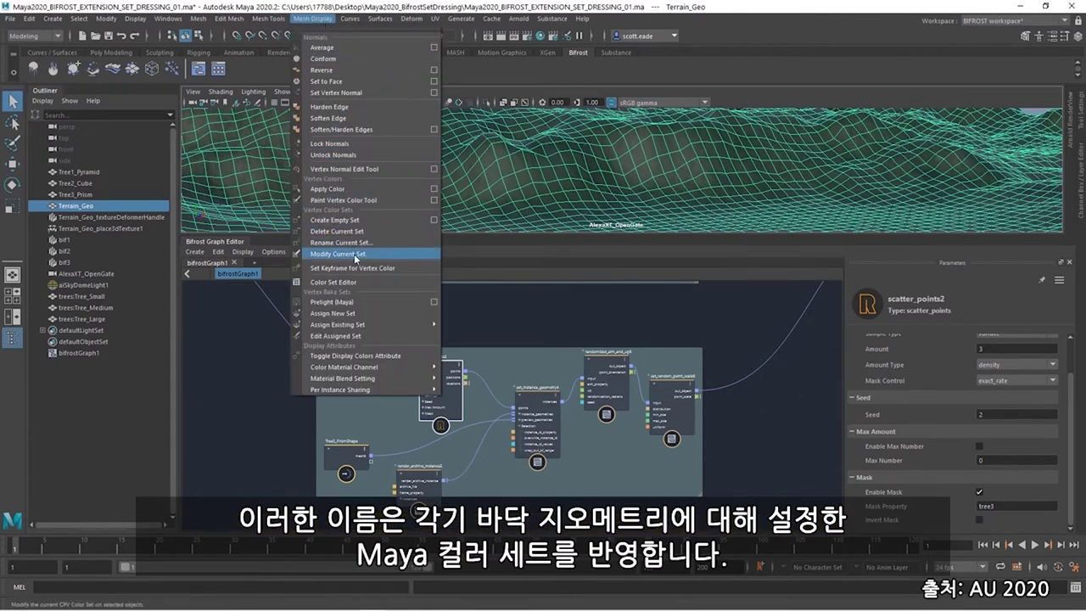
click(345, 282)
drag(101, 278, 157, 345)
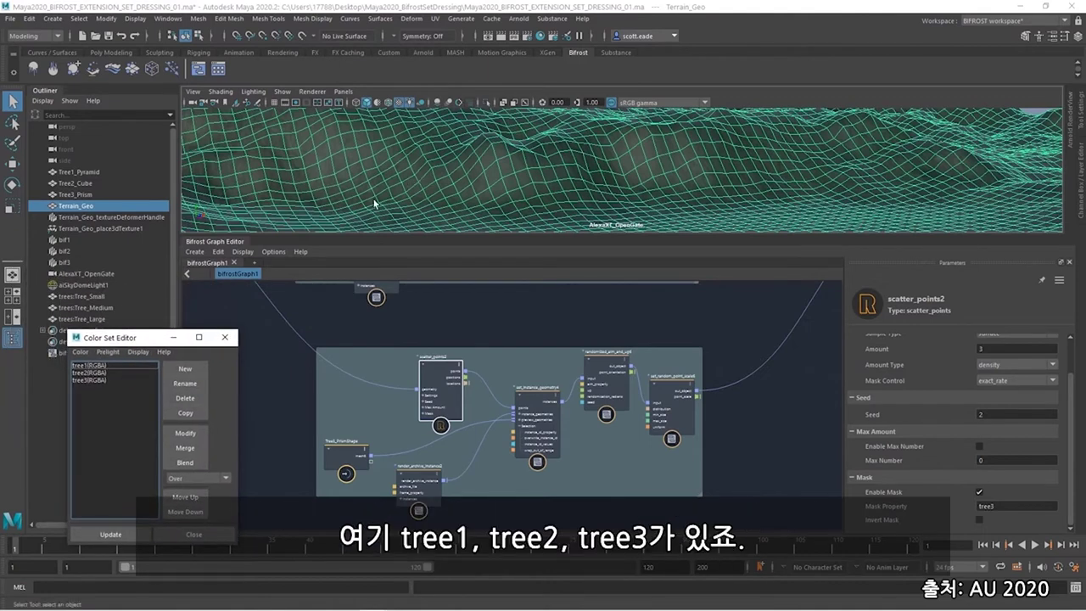
- Make tree2, then tree3, the current colour set and hide the node graph
click(85, 373)
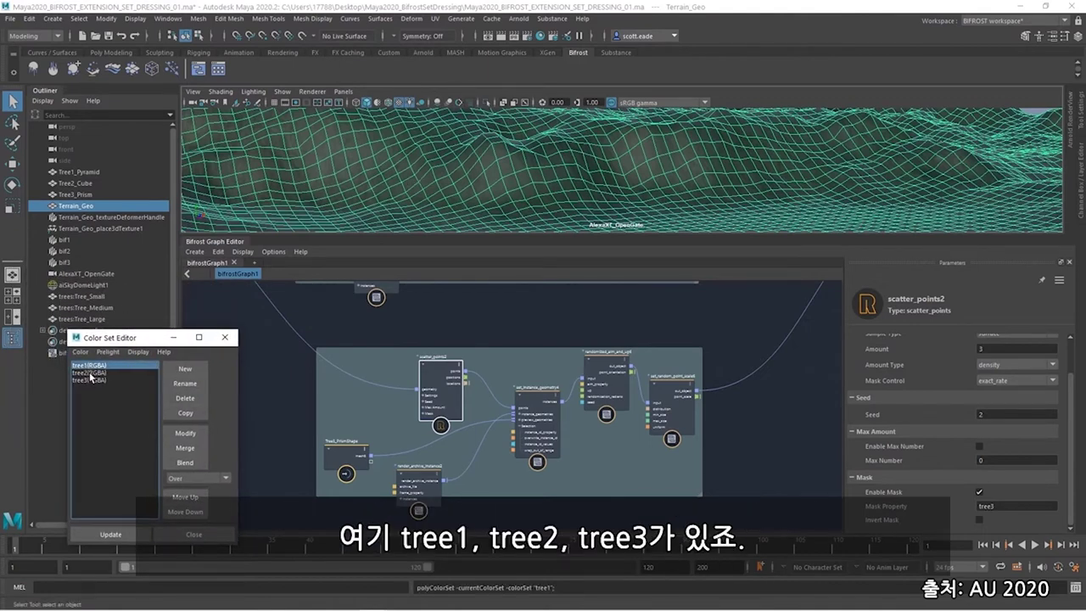
click(88, 380)
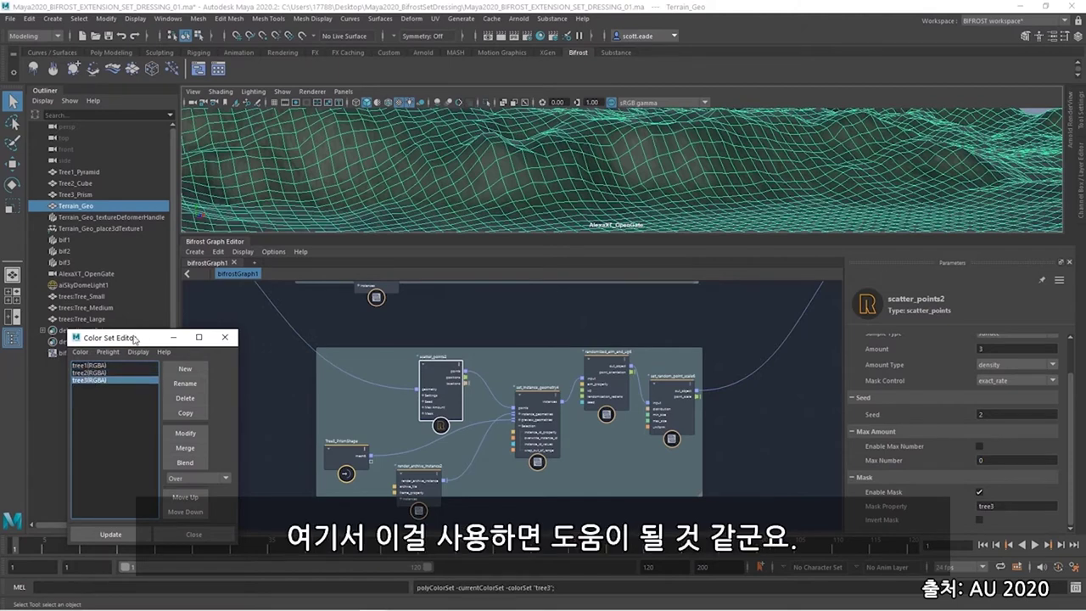
drag(130, 341, 74, 369)
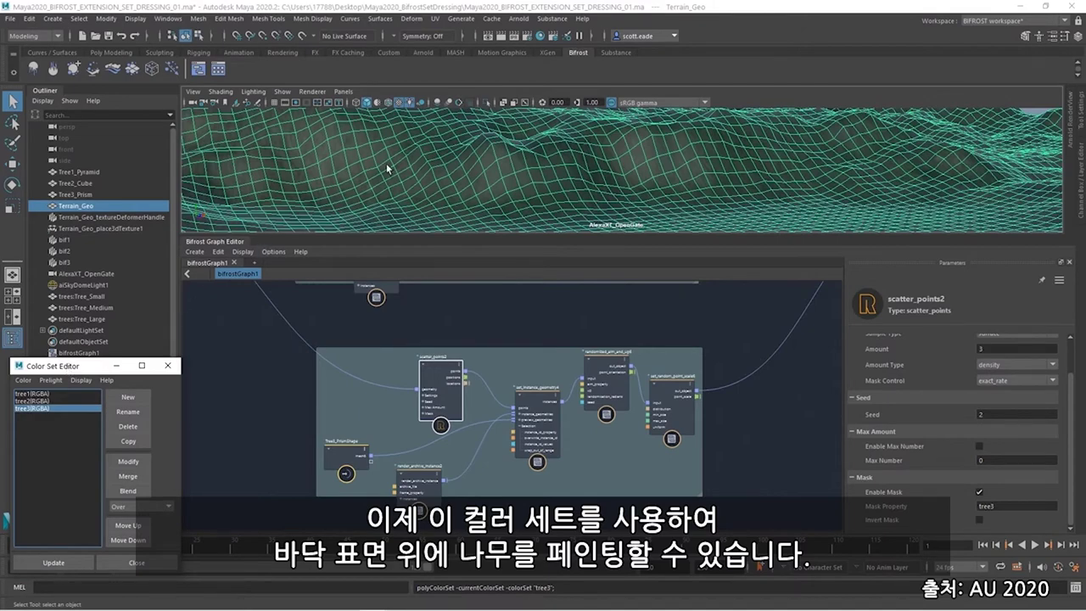
click(229, 238)
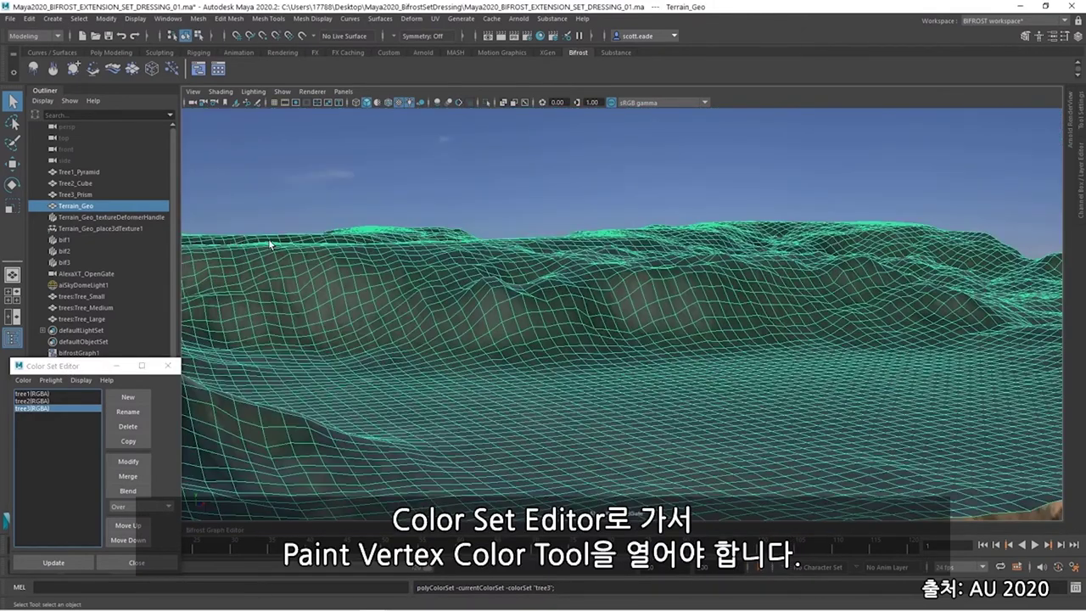
- Activate Mesh Display > Paint Vertex Color Tool on the terrain with tree1 as the current colour set
scroll(860, 323, up, 3)
scroll(759, 323, up, 5)
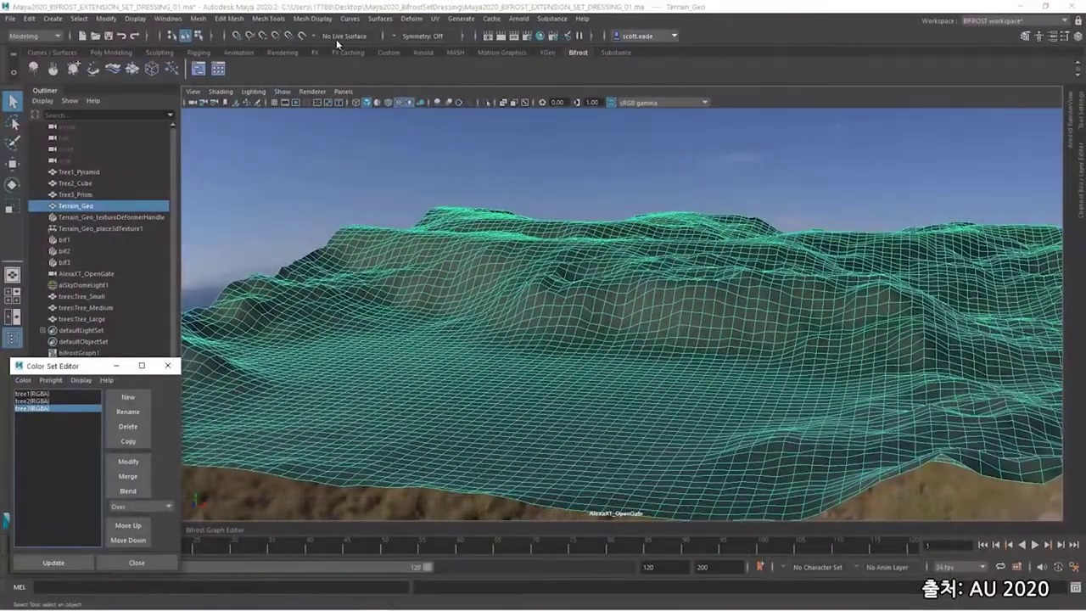
click(312, 19)
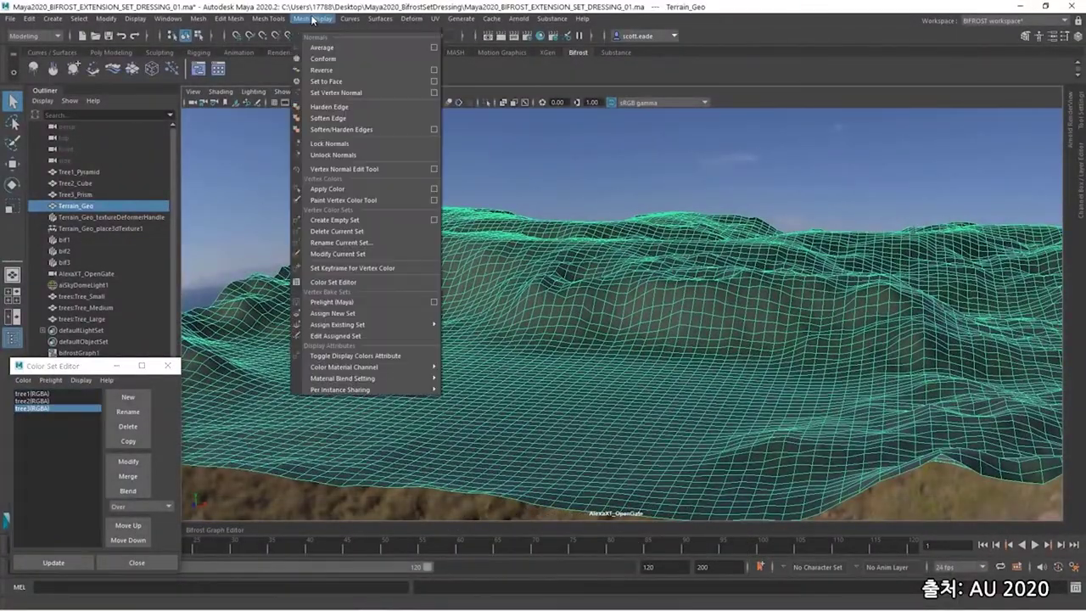
click(436, 203)
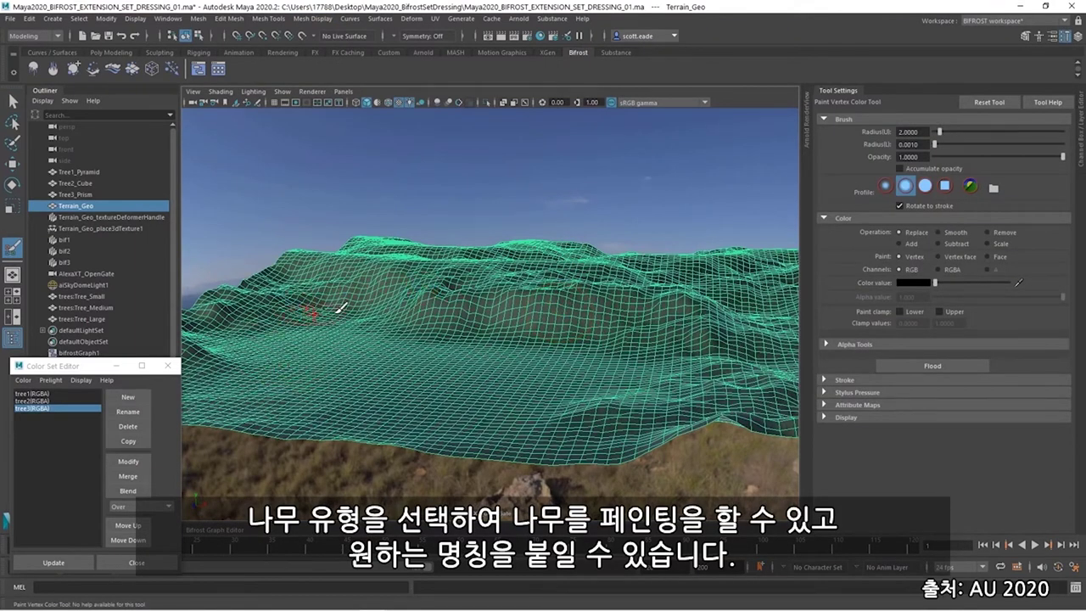
click(32, 394)
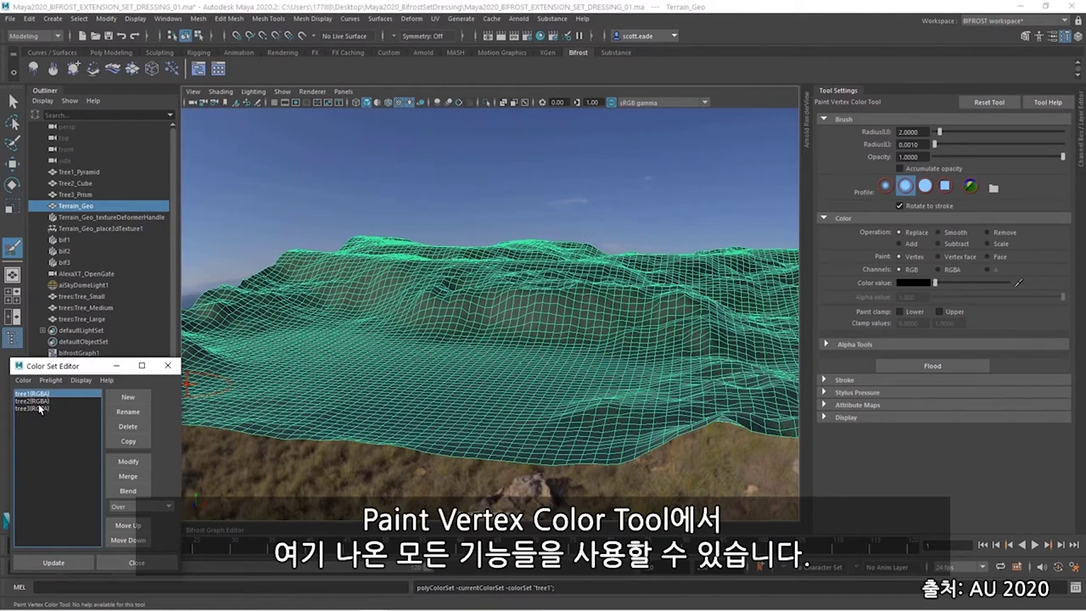
mouse_move(54, 370)
mouse_down()
mouse_move(83, 359)
mouse_move(73, 361)
mouse_up()
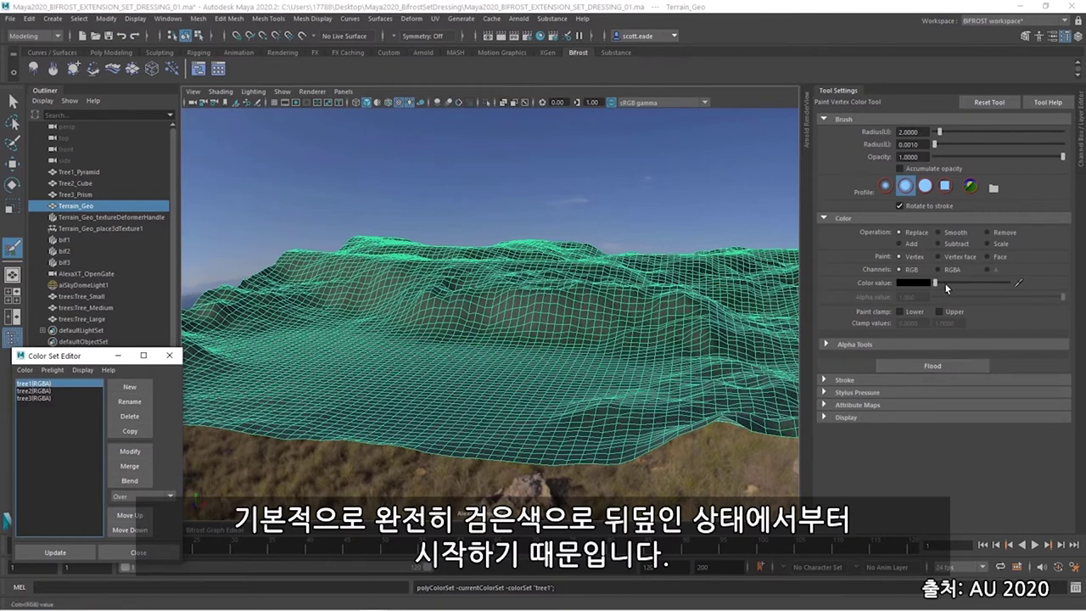
- Paint white strokes: a tree1 band, then tree2 green cube and tree3 blue trees on the left terrain
drag(937, 285, 1012, 284)
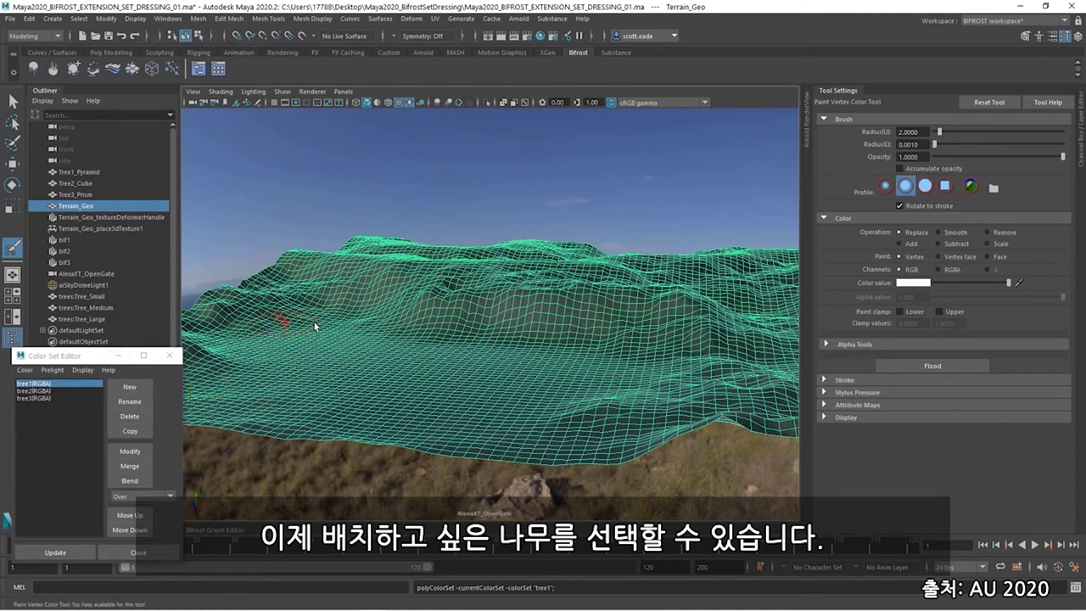
mouse_move(232, 334)
mouse_down()
mouse_move(285, 313)
mouse_move(358, 312)
mouse_move(427, 340)
mouse_move(589, 353)
mouse_move(635, 374)
mouse_move(645, 435)
mouse_move(621, 450)
mouse_move(637, 401)
mouse_up()
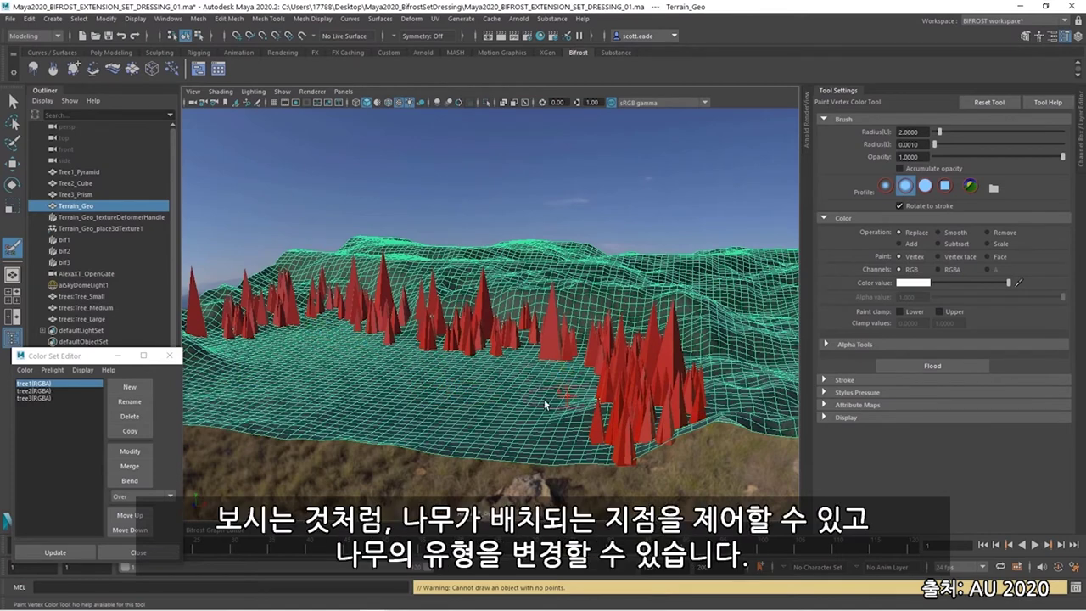
click(43, 391)
mouse_move(212, 360)
mouse_down()
mouse_move(336, 318)
mouse_move(577, 386)
mouse_move(315, 376)
mouse_up()
click(83, 397)
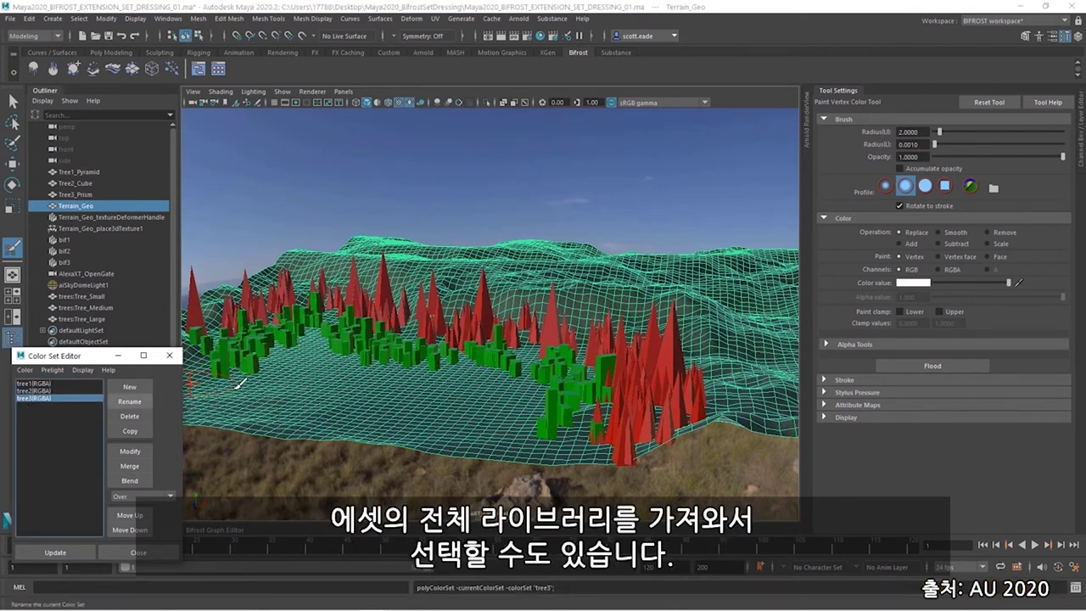
mouse_move(216, 382)
mouse_down()
mouse_move(336, 339)
mouse_move(509, 390)
mouse_move(409, 348)
mouse_move(717, 283)
mouse_up()
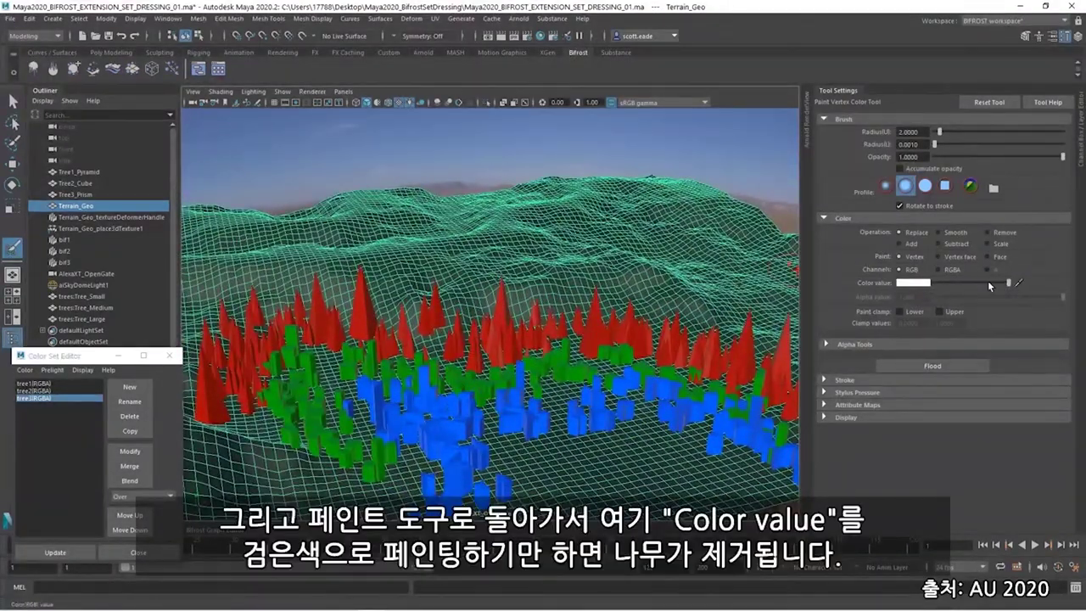
- Set the paint colour to black and flood the tree1 colour set to remove all red trees
drag(939, 285, 931, 284)
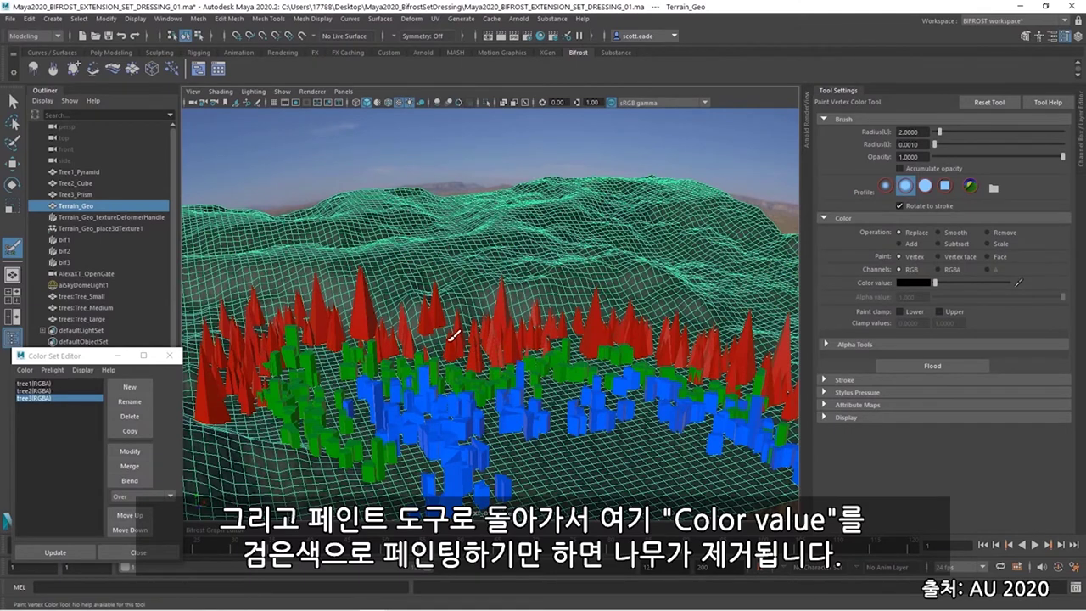
click(33, 384)
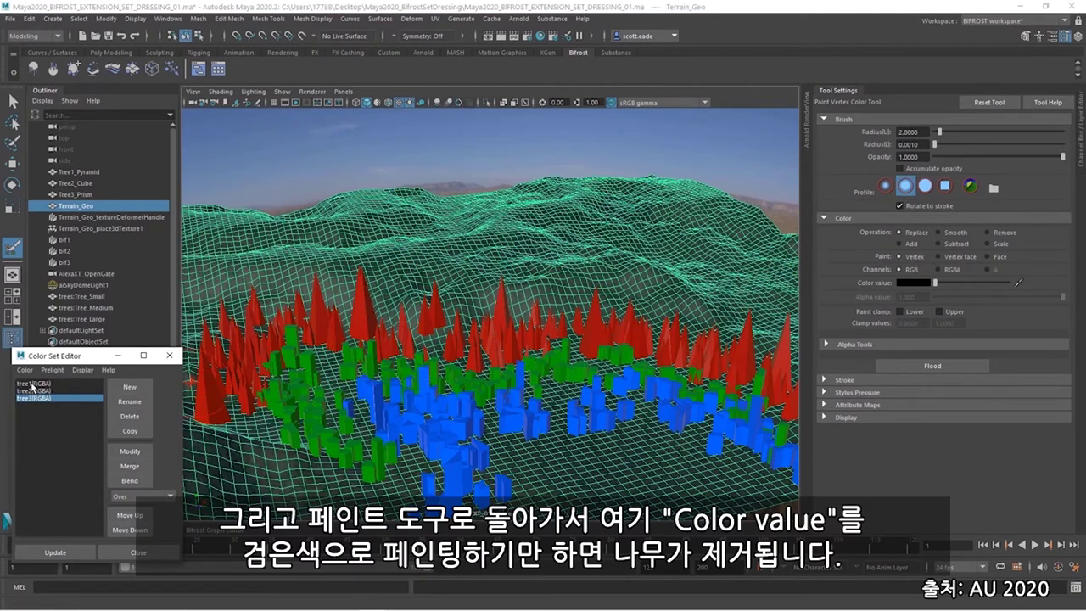
mouse_move(511, 327)
mouse_down()
mouse_move(495, 355)
mouse_move(480, 361)
mouse_move(447, 329)
mouse_move(515, 355)
mouse_move(477, 374)
mouse_move(538, 339)
mouse_up()
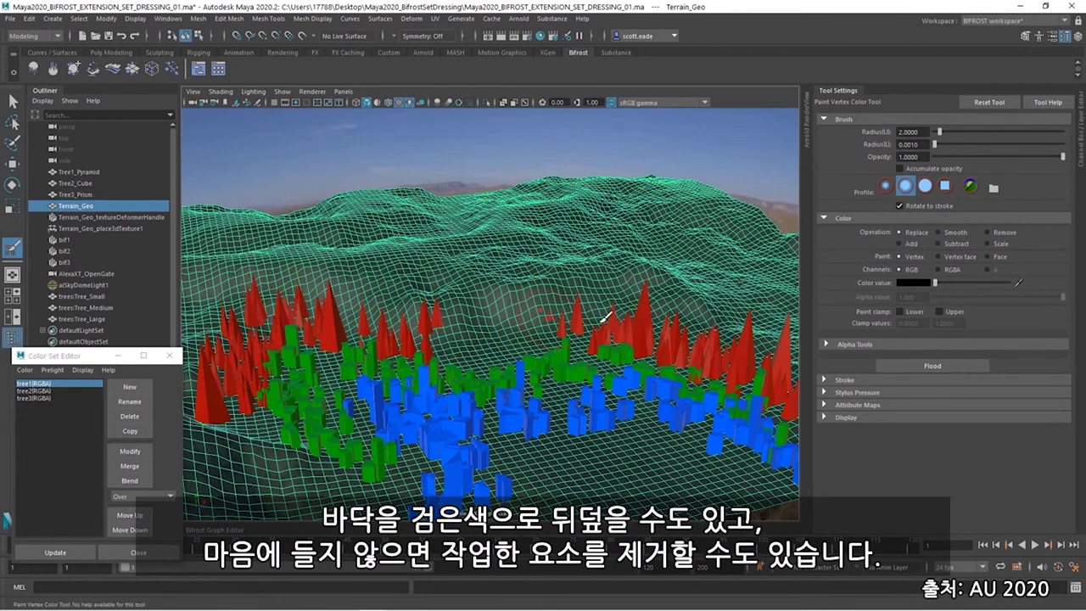
scroll(573, 332, down, 2)
alt+drag(574, 332, 499, 349)
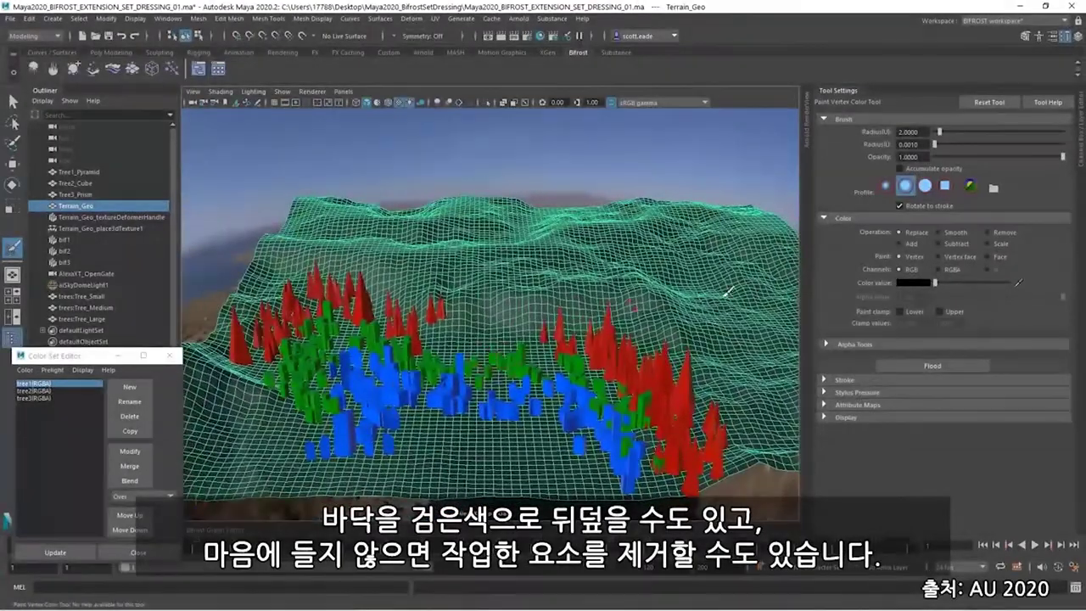
click(933, 366)
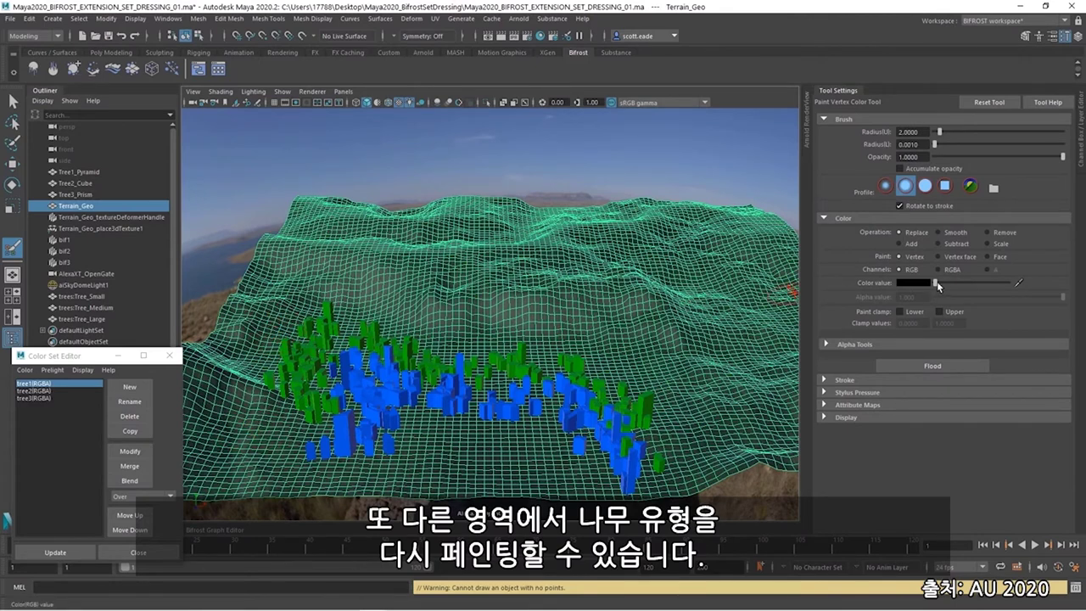
- Set the colour back to white and paint new red tree bands across the ridge and right slopes
drag(935, 282, 1009, 282)
click(266, 426)
mouse_move(266, 426)
mouse_down()
mouse_move(272, 329)
mouse_move(297, 306)
mouse_move(459, 306)
mouse_move(530, 324)
mouse_up()
mouse_move(615, 244)
mouse_down()
mouse_move(632, 254)
mouse_move(670, 246)
mouse_move(743, 297)
mouse_move(804, 411)
mouse_up()
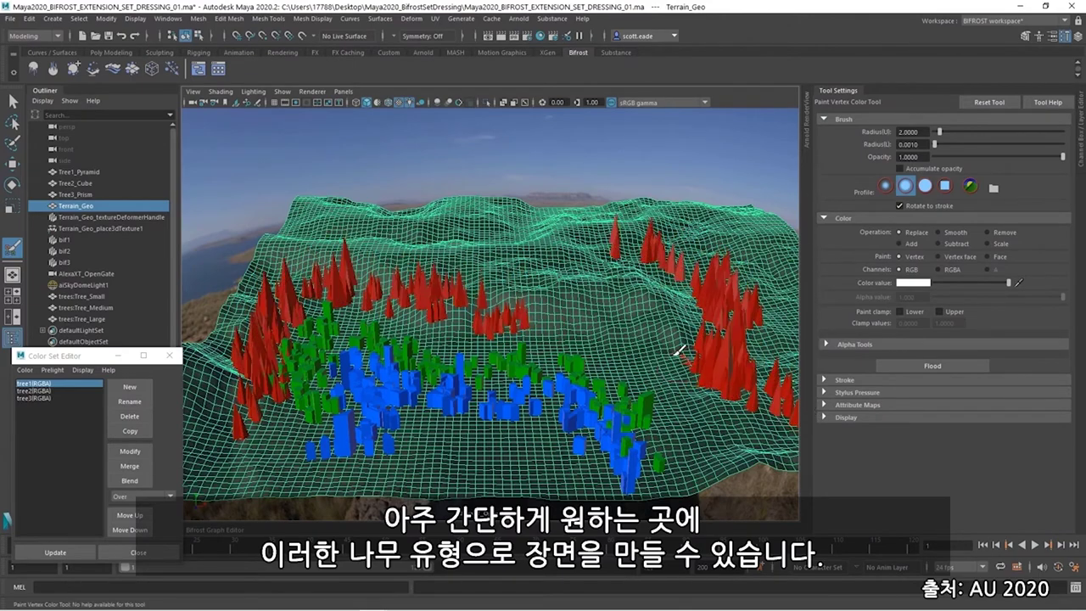
alt+right_drag(667, 324, 562, 337)
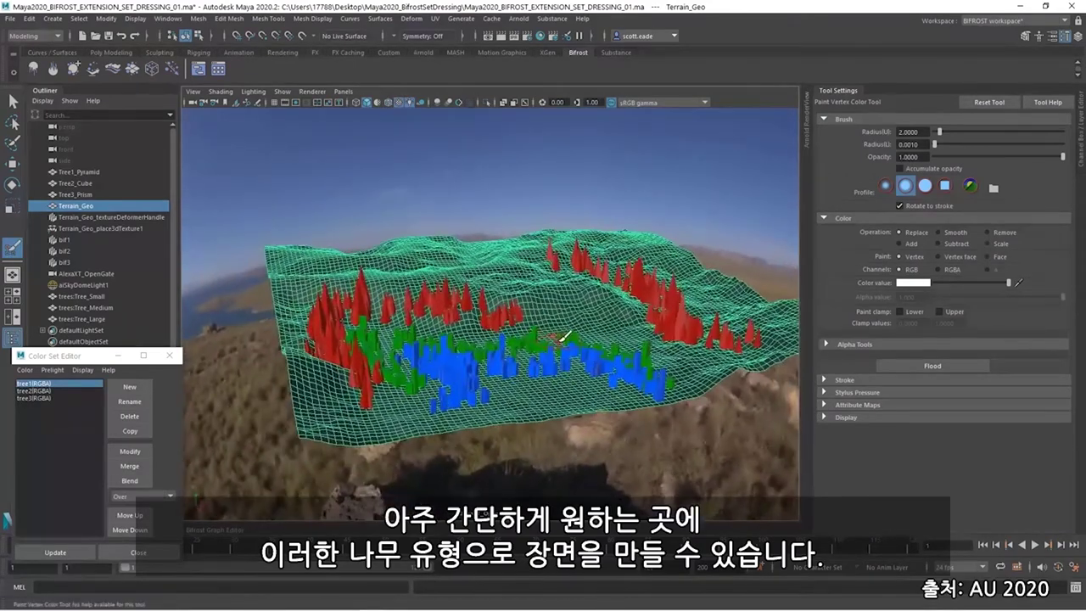
drag(540, 304, 628, 329)
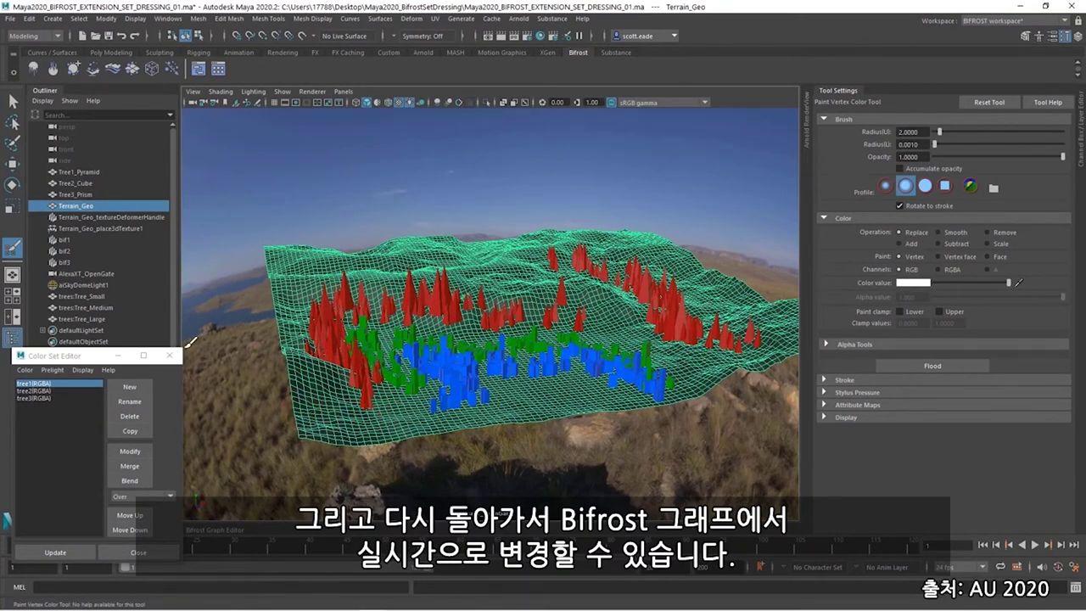
- Set randomized_aim_and_up's Randomization Radians to 50 in the Bifrost graph
click(209, 533)
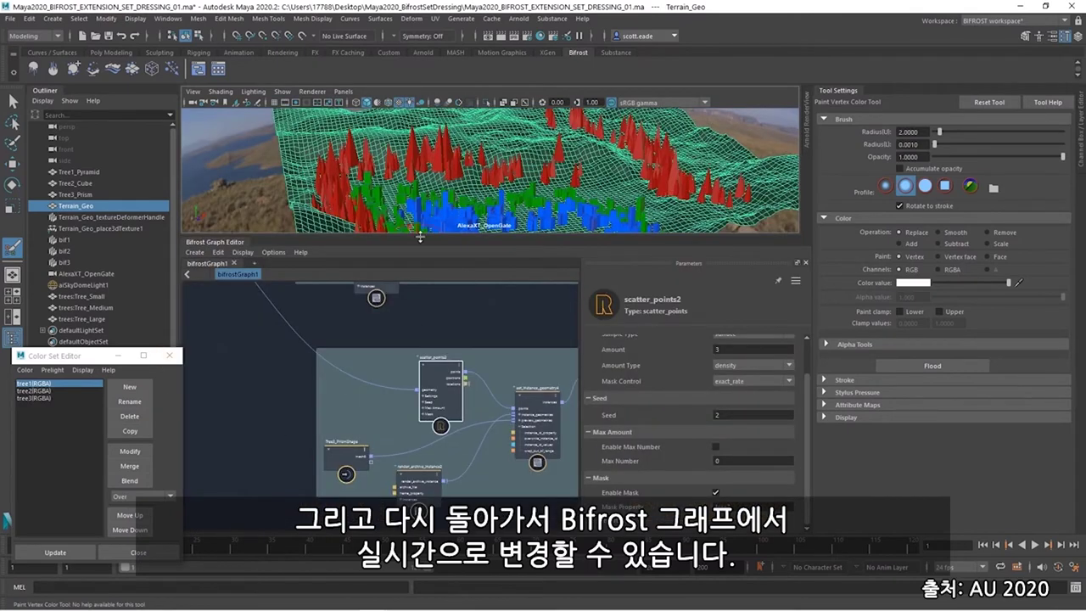
drag(422, 236, 422, 280)
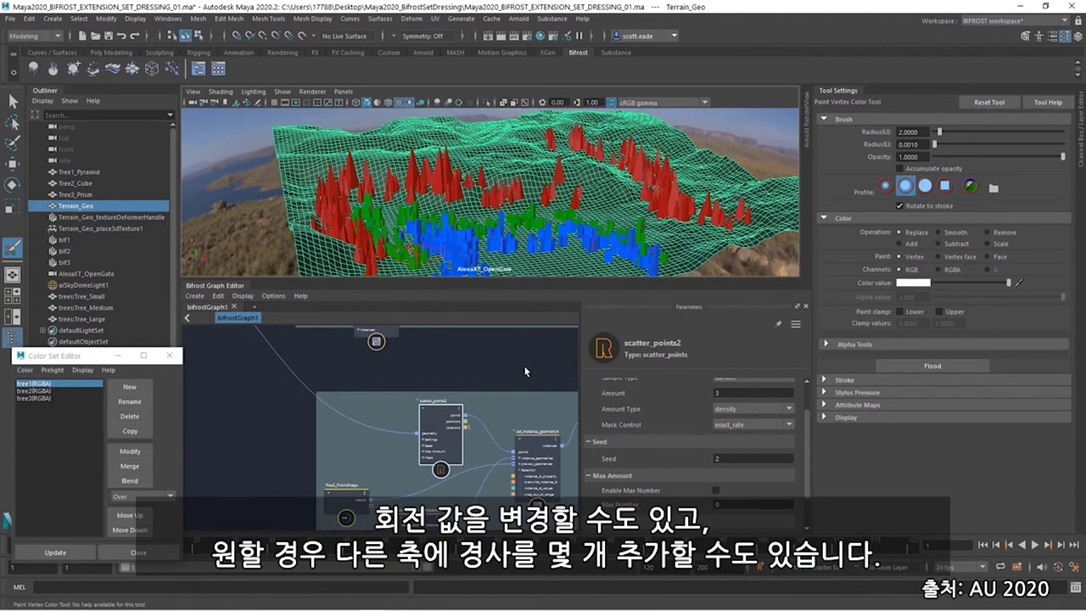
middle_drag(560, 459, 367, 367)
scroll(367, 367, up, 4)
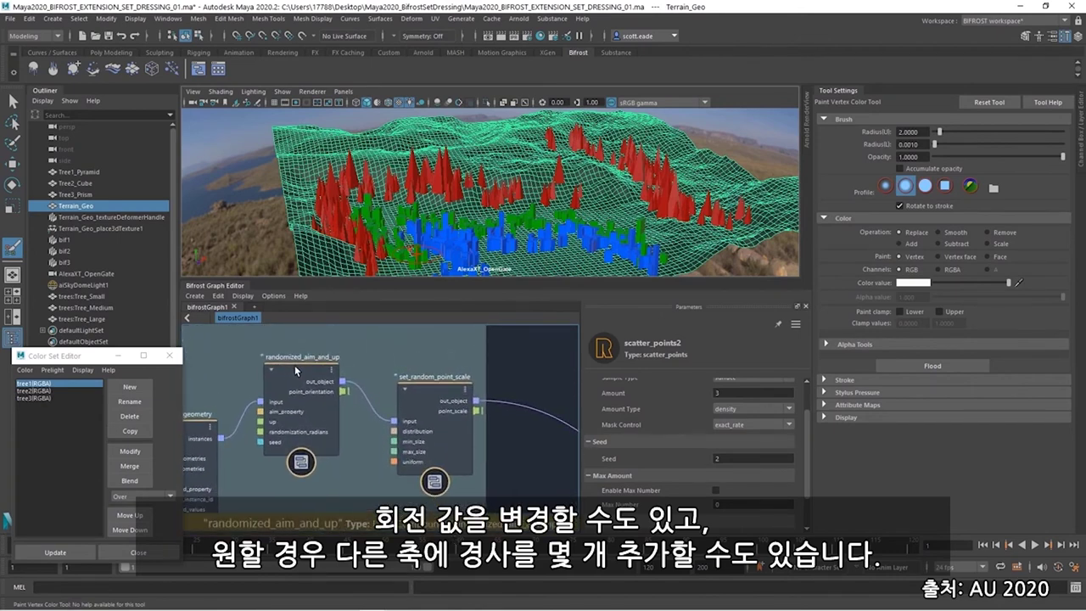
click(297, 372)
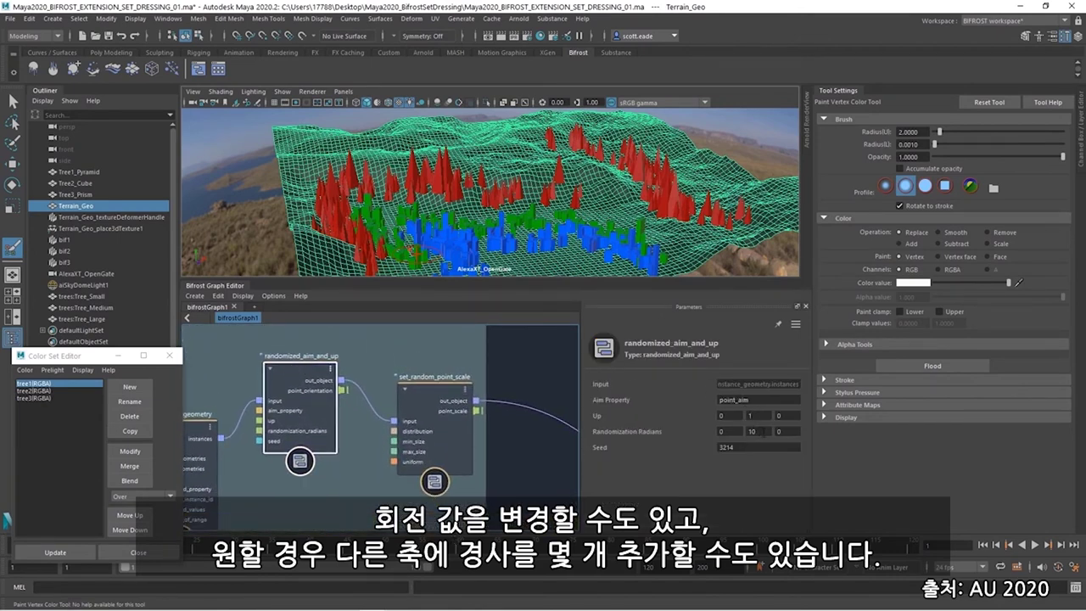
double_click(751, 432)
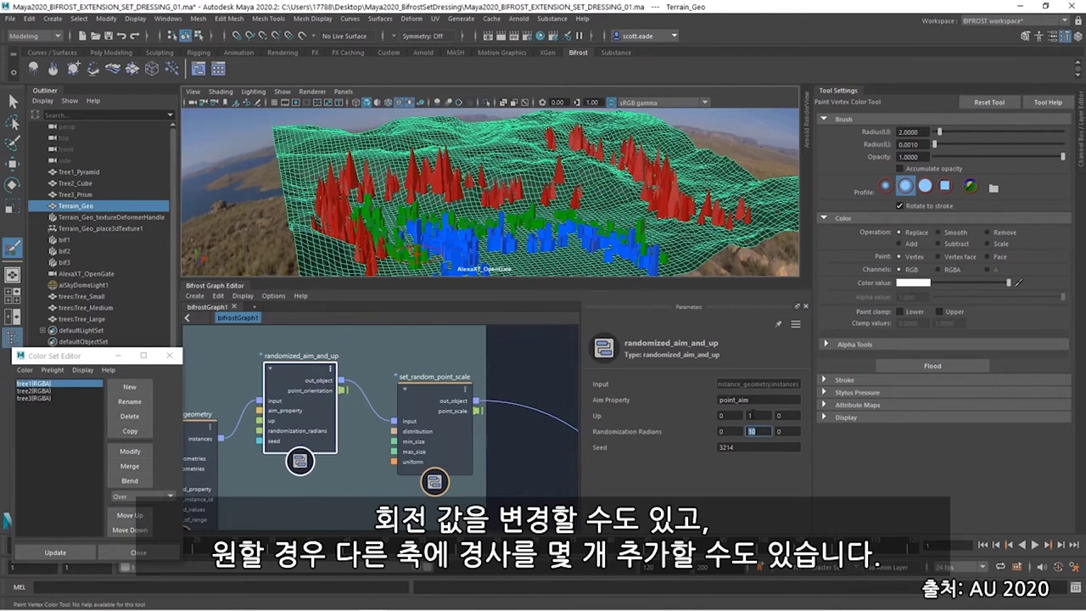
key(Return)
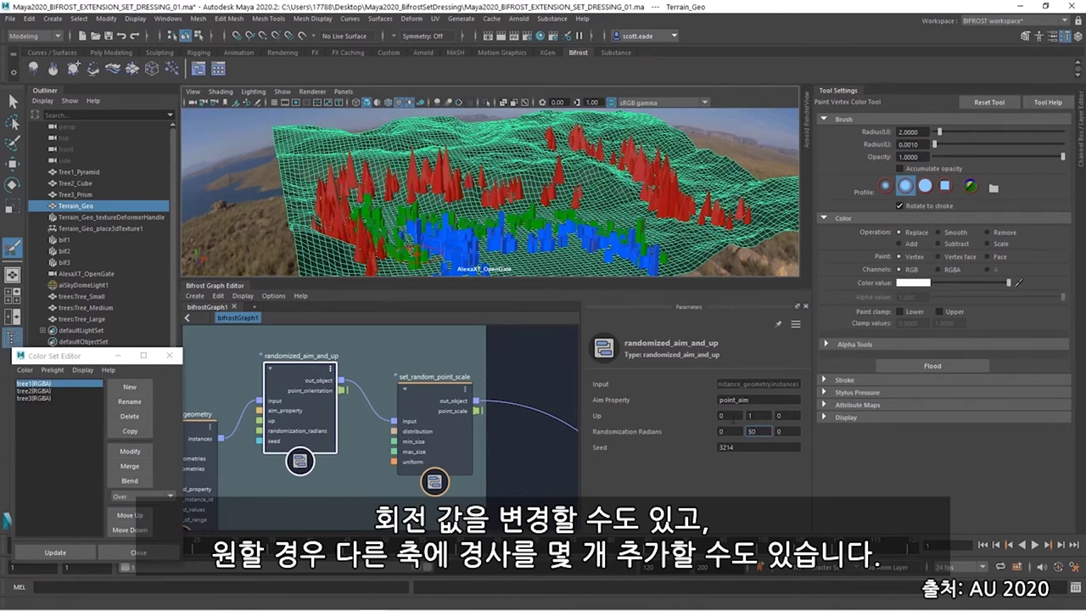
- Reshape set_random_point_scale's Distribution curve and limit tree size to Min 1, Max 2
click(430, 389)
click(765, 402)
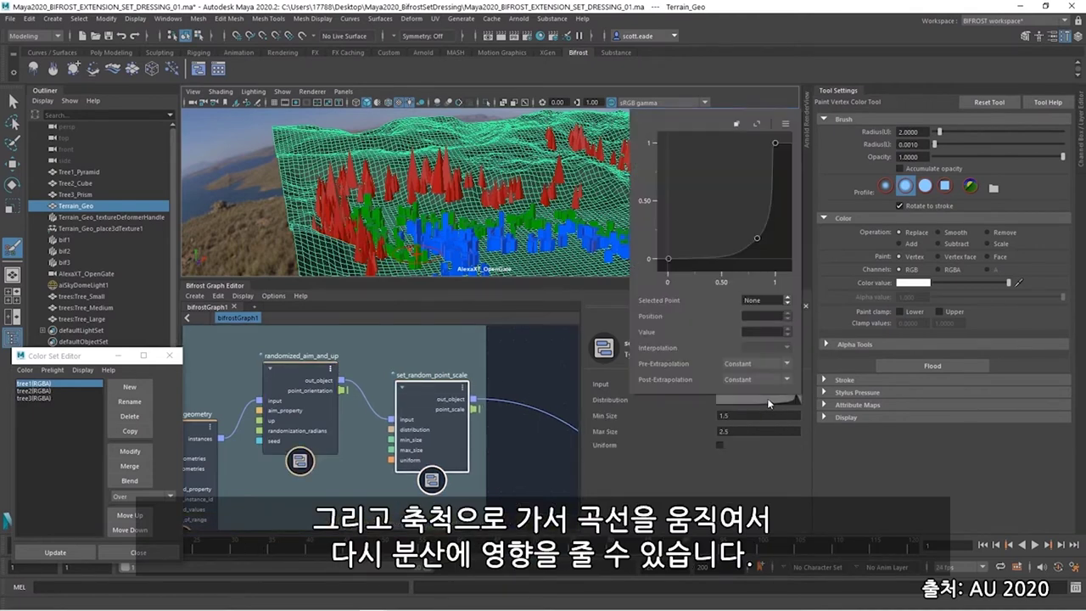
drag(773, 144, 778, 167)
drag(756, 238, 771, 241)
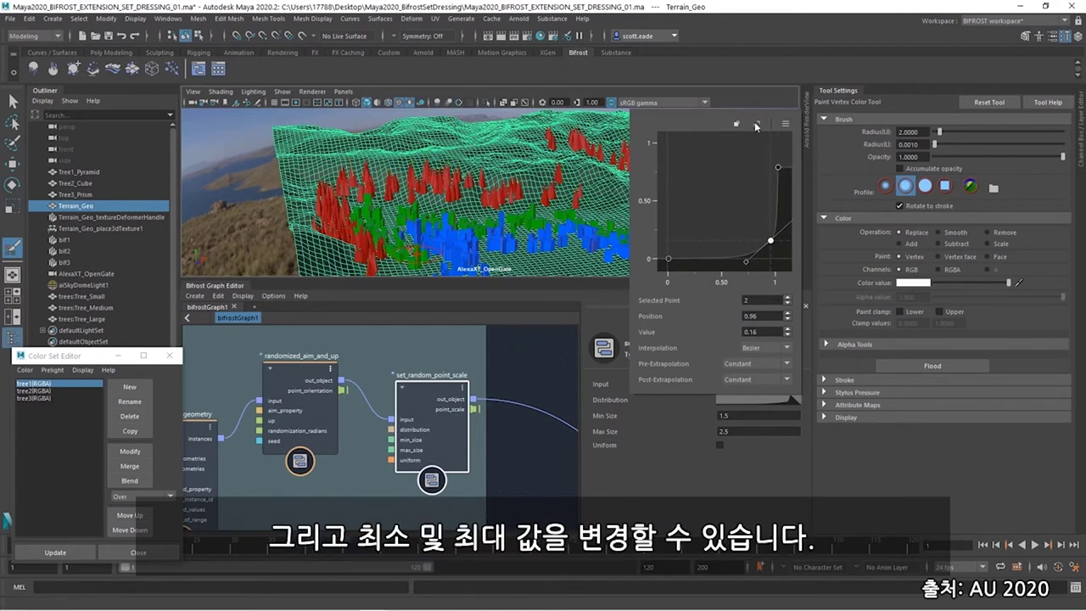
click(726, 431)
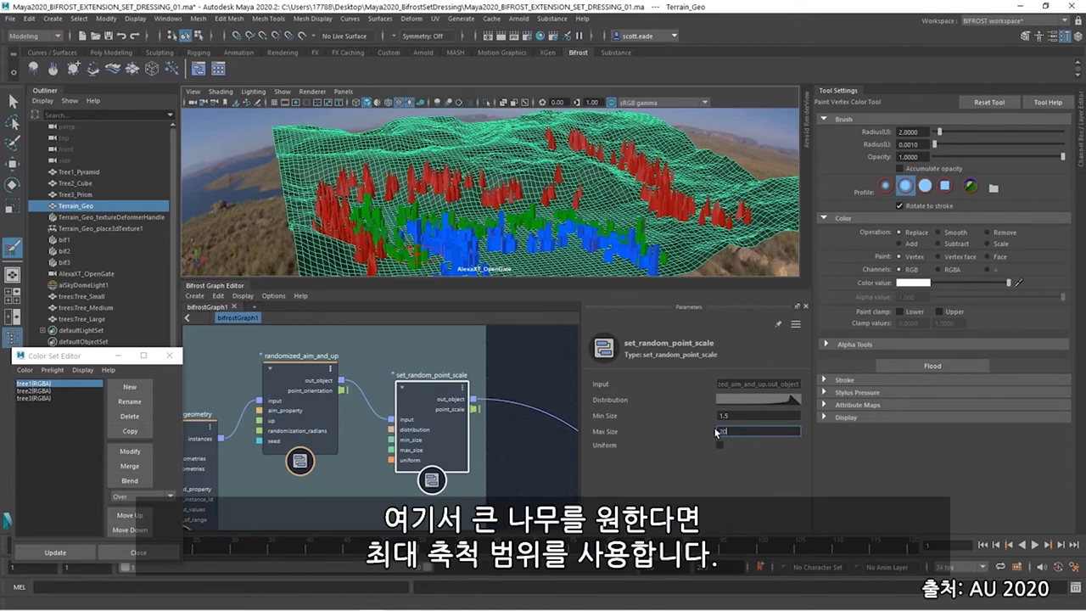
key(Return)
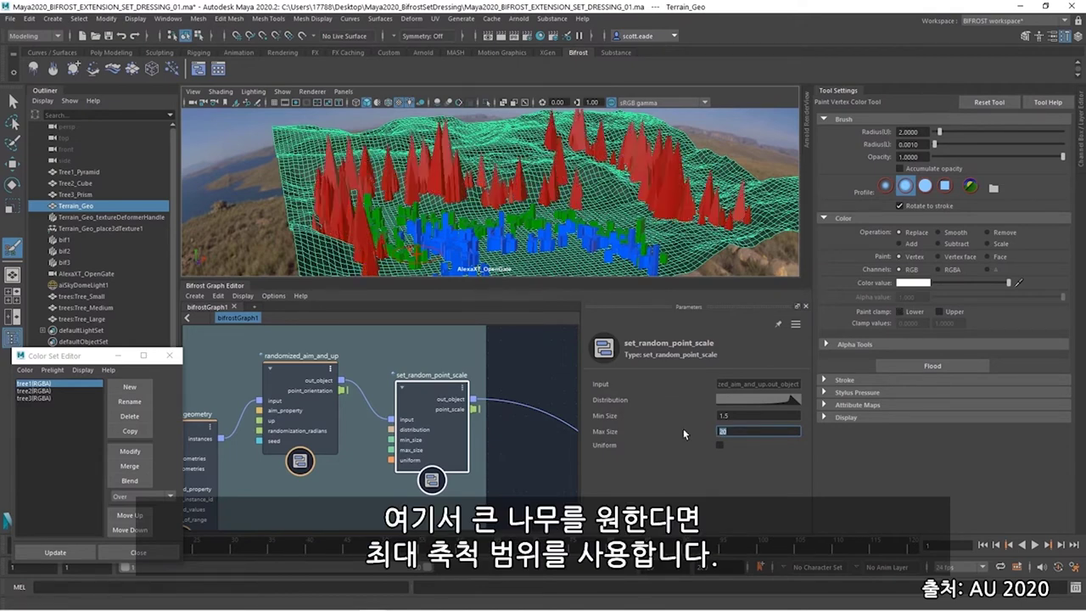
text(2.0)
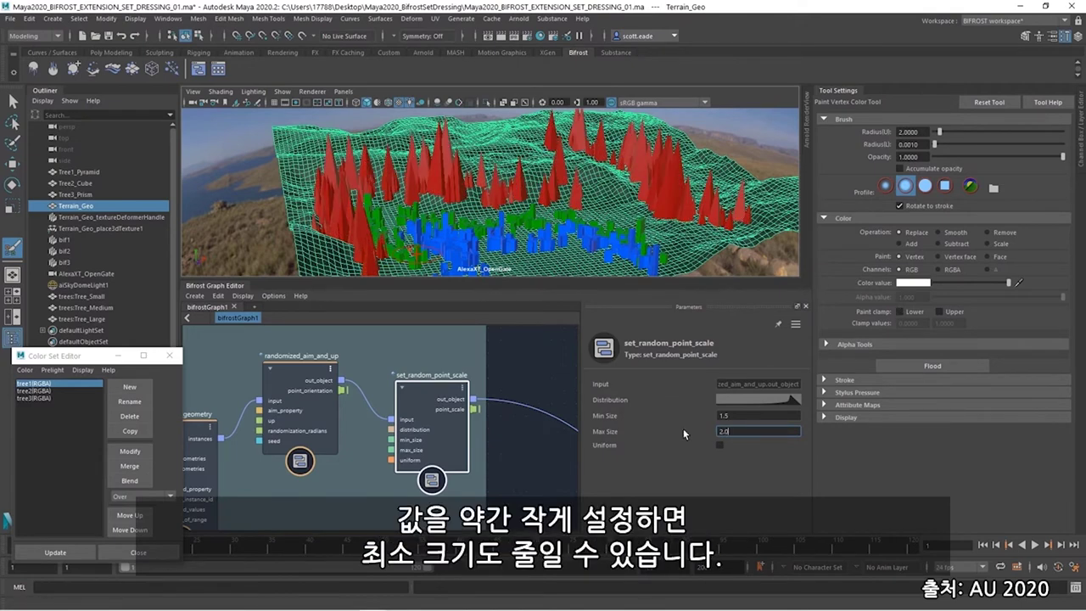
key(BackSpace)
key(BackSpace)
key(shift+Tab)
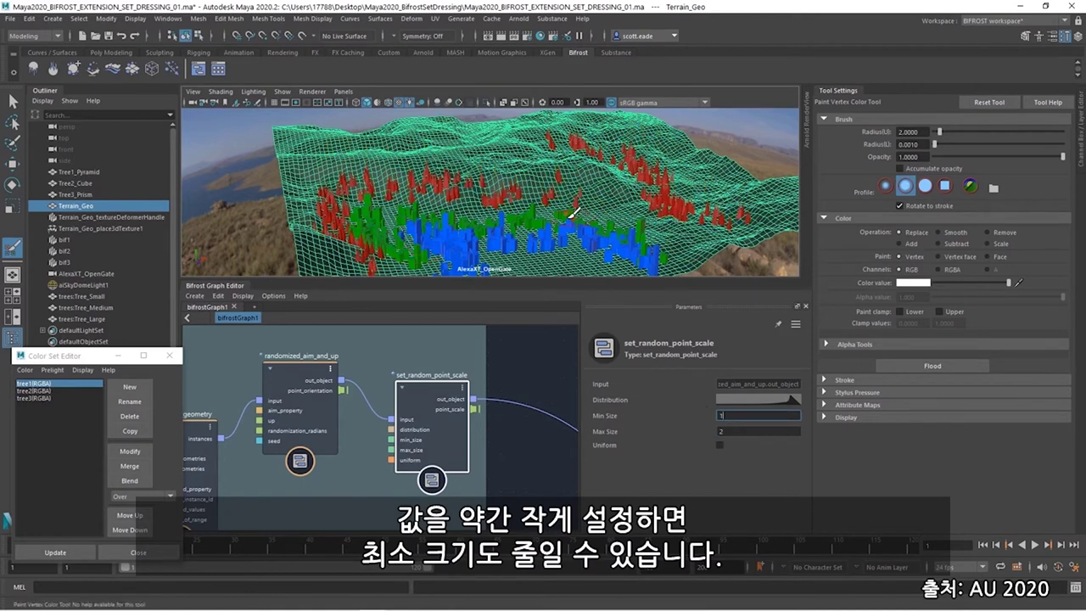
- Lower the pyramid-tree scatter_points Amount to 2
scroll(406, 394, down, 4)
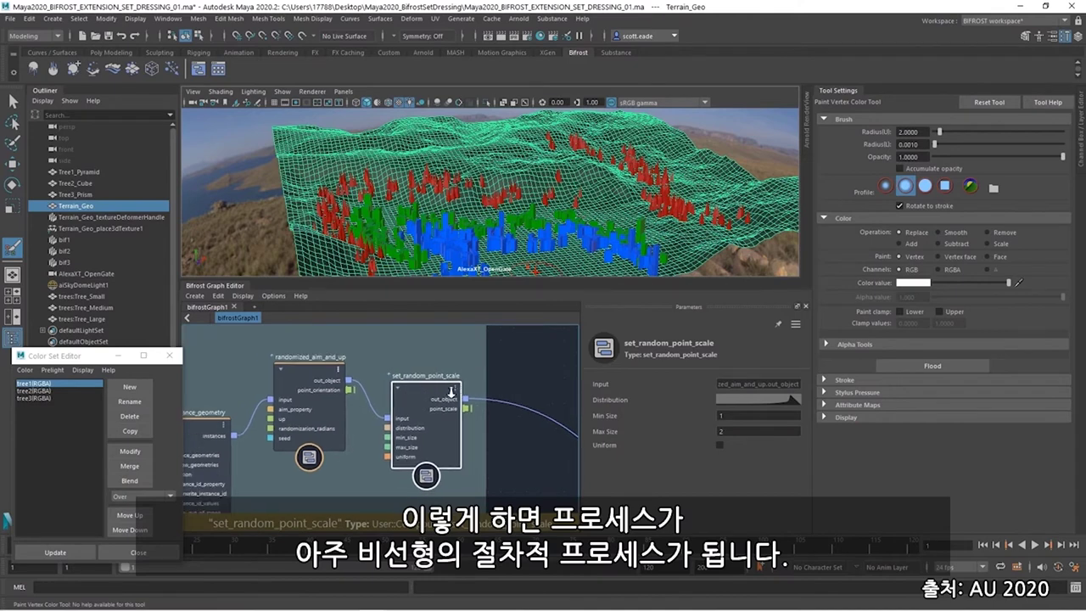
middle_drag(387, 405, 523, 405)
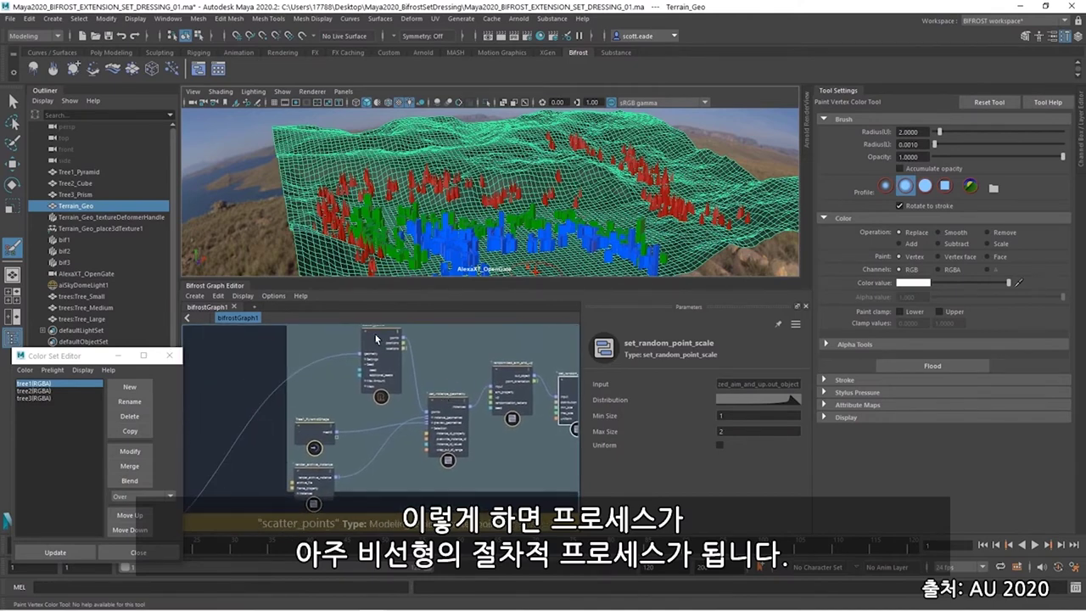
click(370, 346)
drag(370, 346, 367, 349)
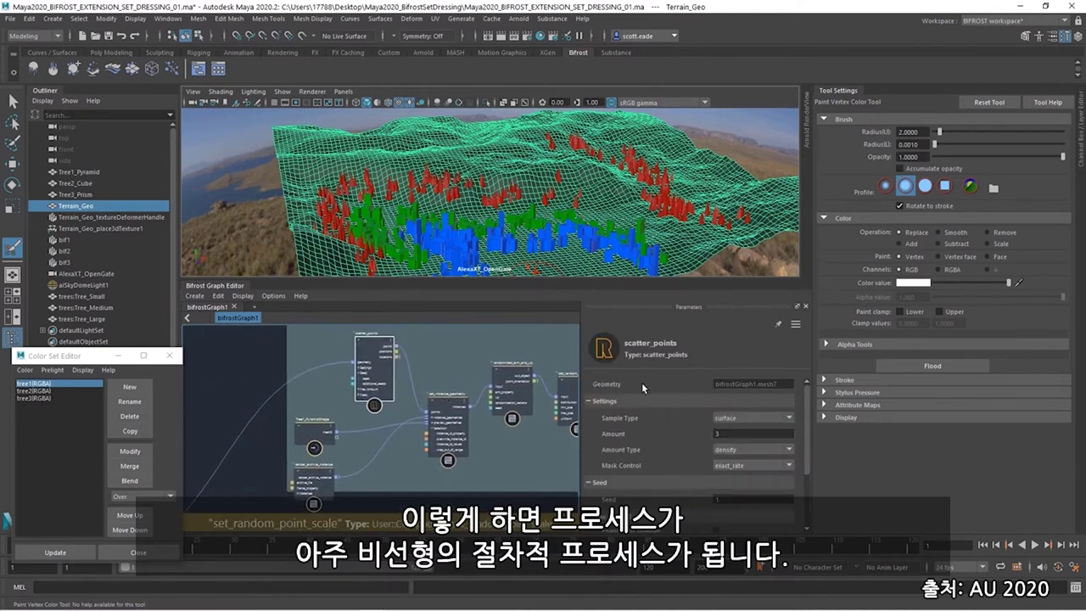
double_click(731, 433)
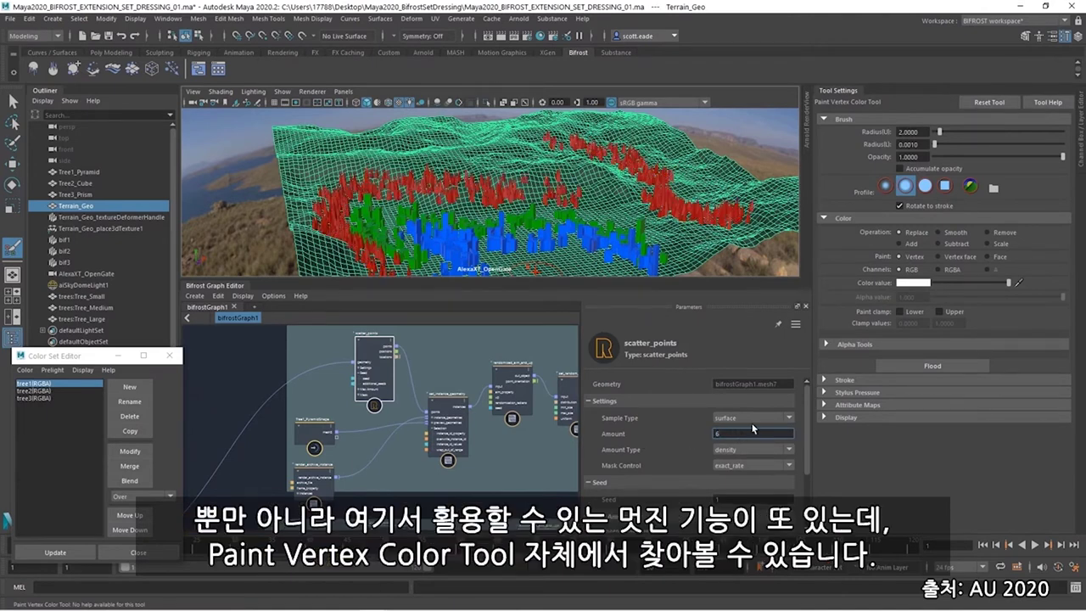
text(2)
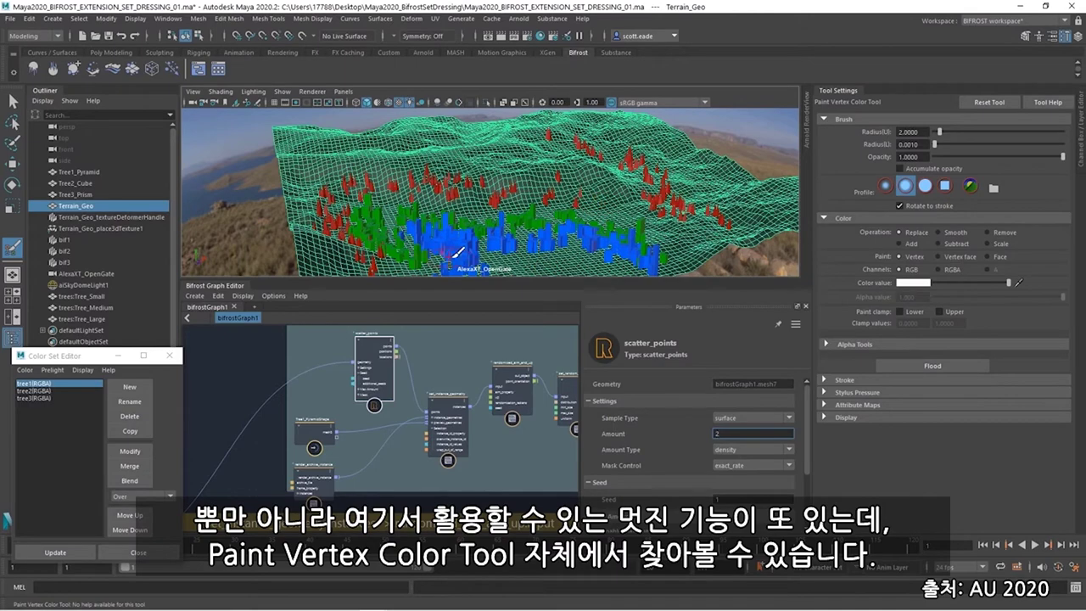
drag(140, 352, 135, 347)
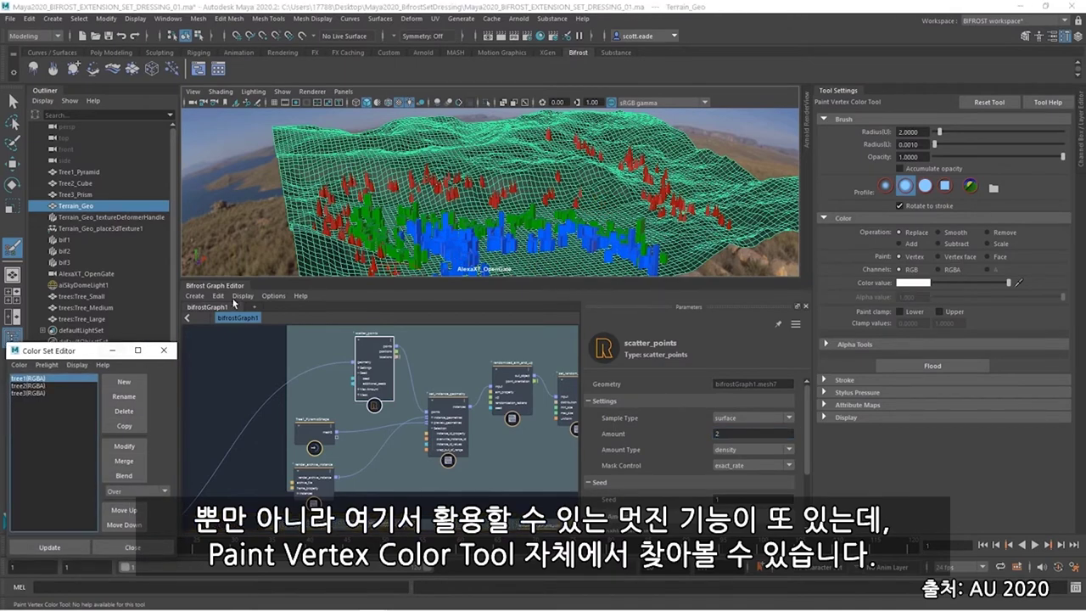
- Close the Bifrost graph and expand Attribute Maps > Import in the Paint Vertex Color settings
click(205, 281)
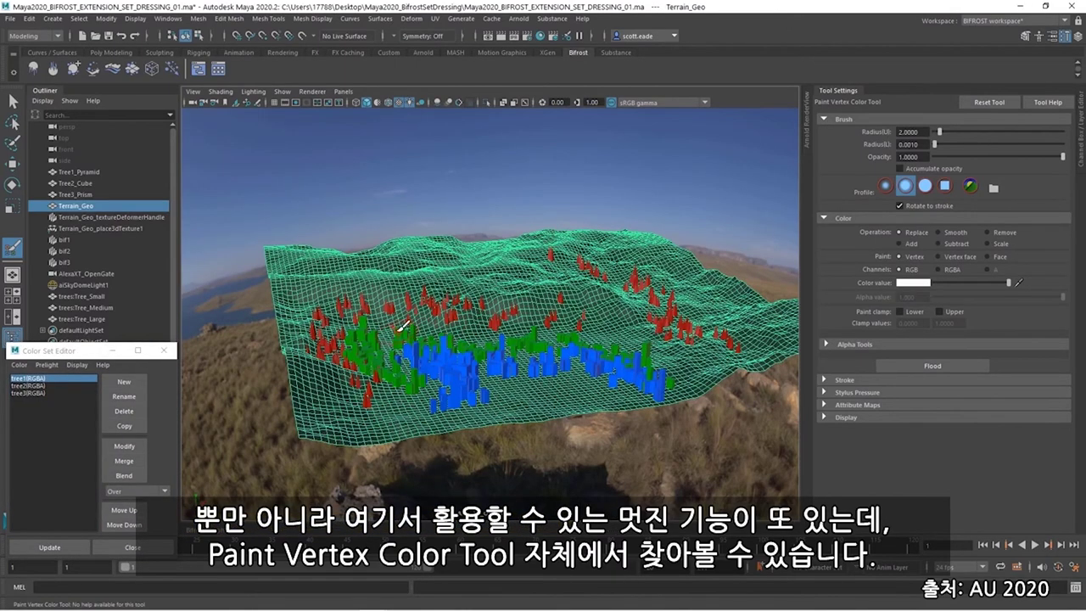
alt+right_drag(404, 325, 660, 322)
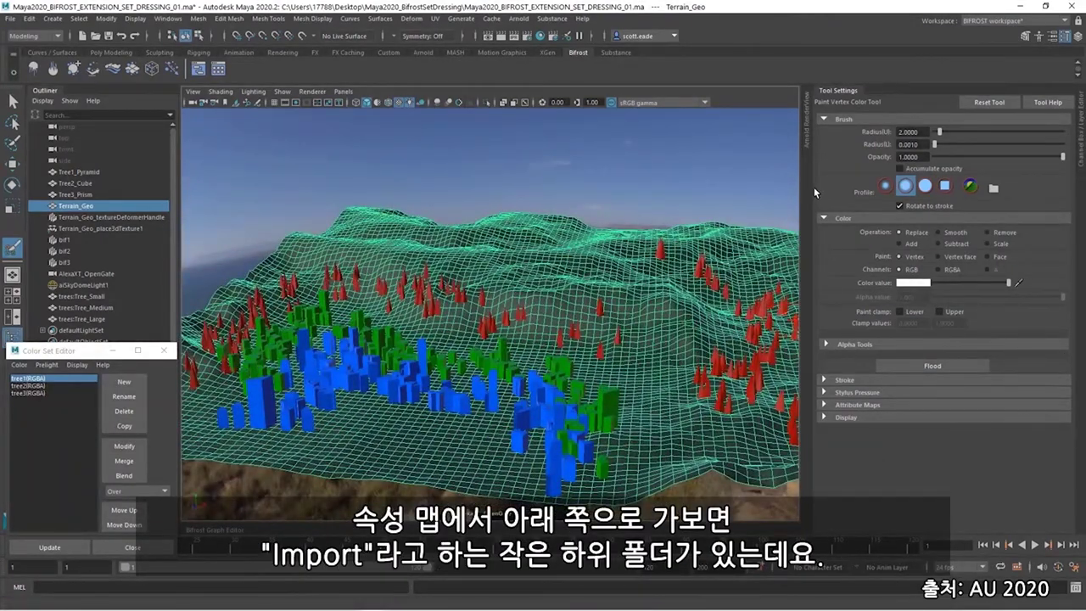
click(825, 406)
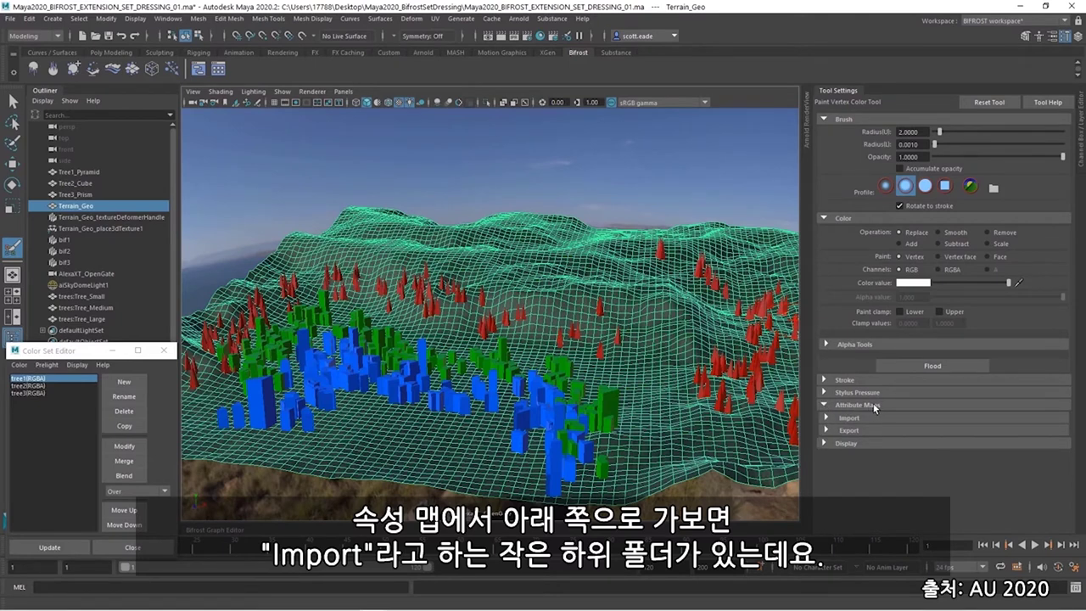
click(828, 418)
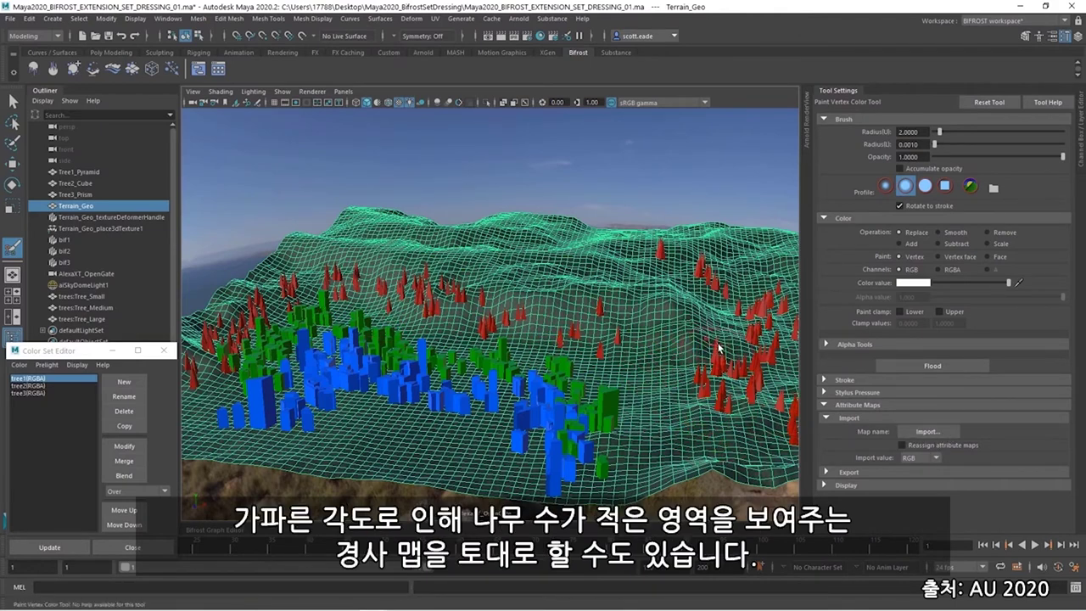
- Import the pPlane1 jpg from Desktop/Maya2020_BifrostSetDressing/Tree_Distribution_Maps
click(937, 431)
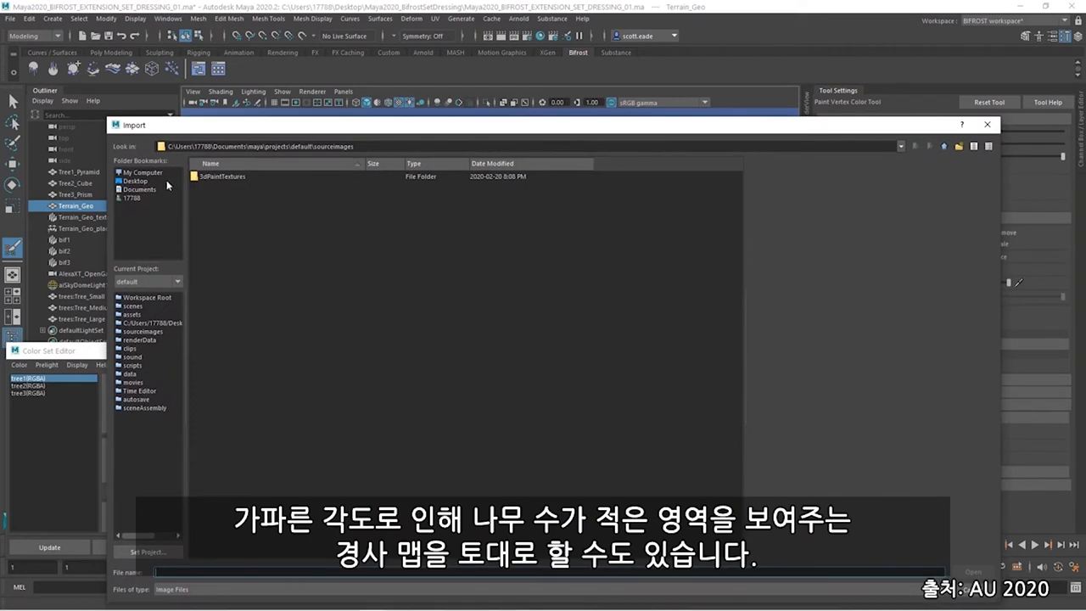
click(135, 181)
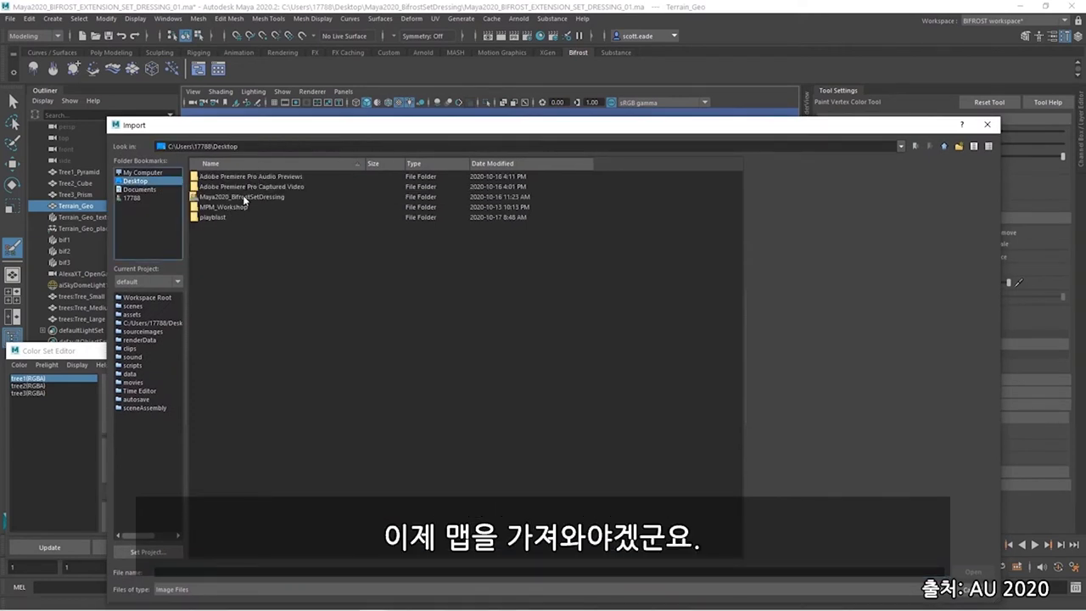
double_click(244, 200)
click(251, 195)
double_click(229, 198)
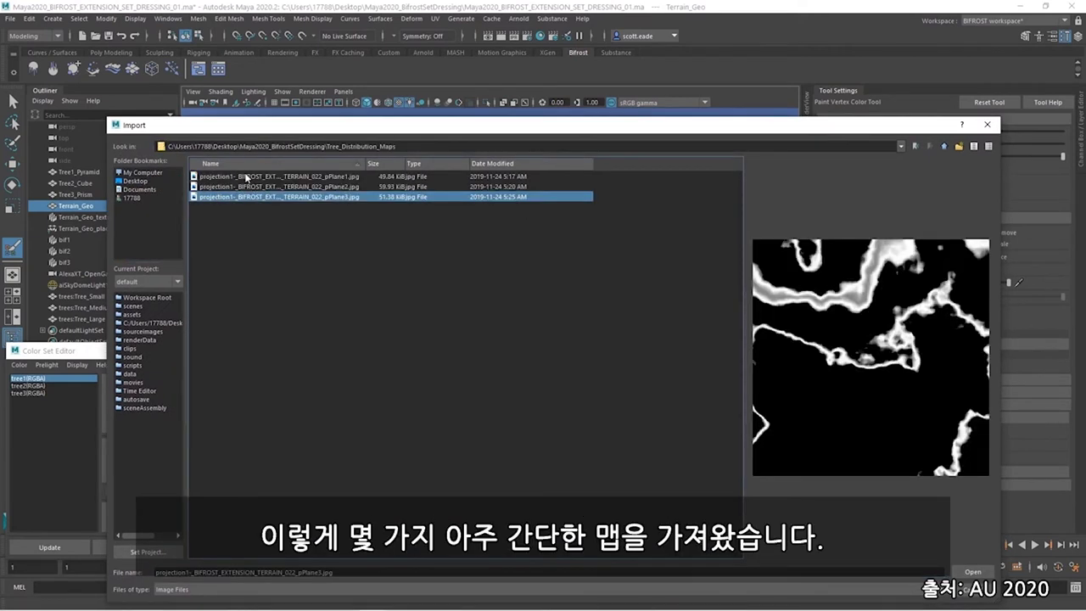
click(251, 179)
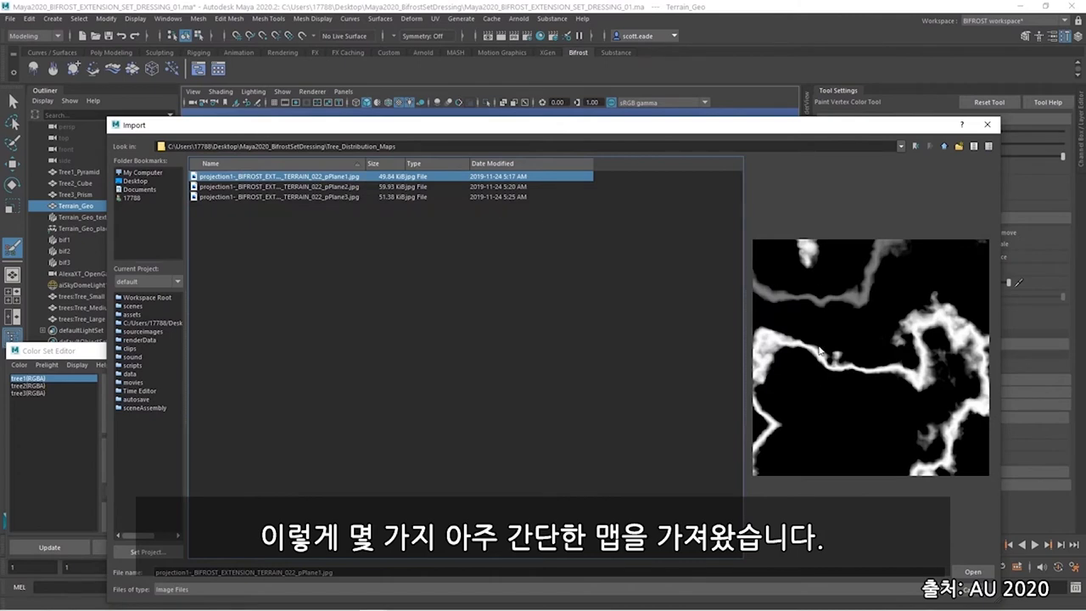
click(974, 574)
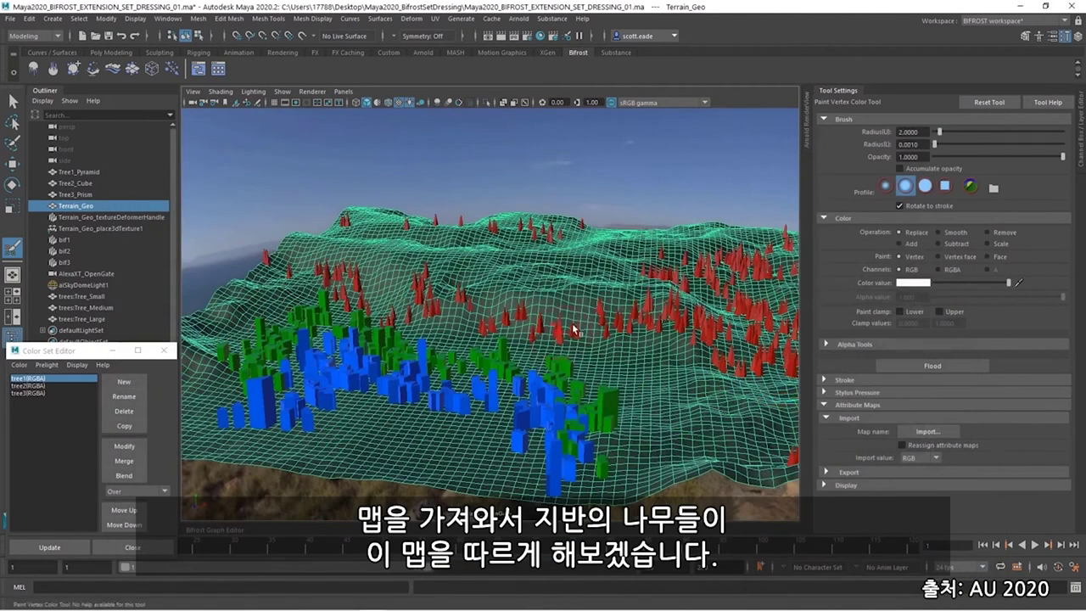
- Raise the scatter_points Amount to 10 in the Bifrost graph
alt+drag(621, 294, 452, 419)
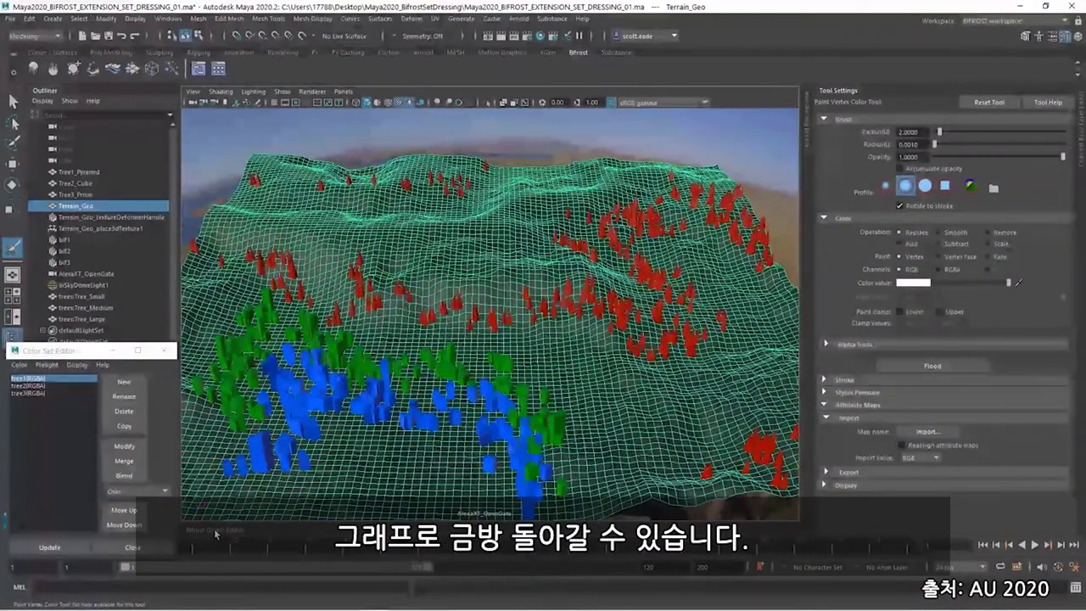
click(213, 529)
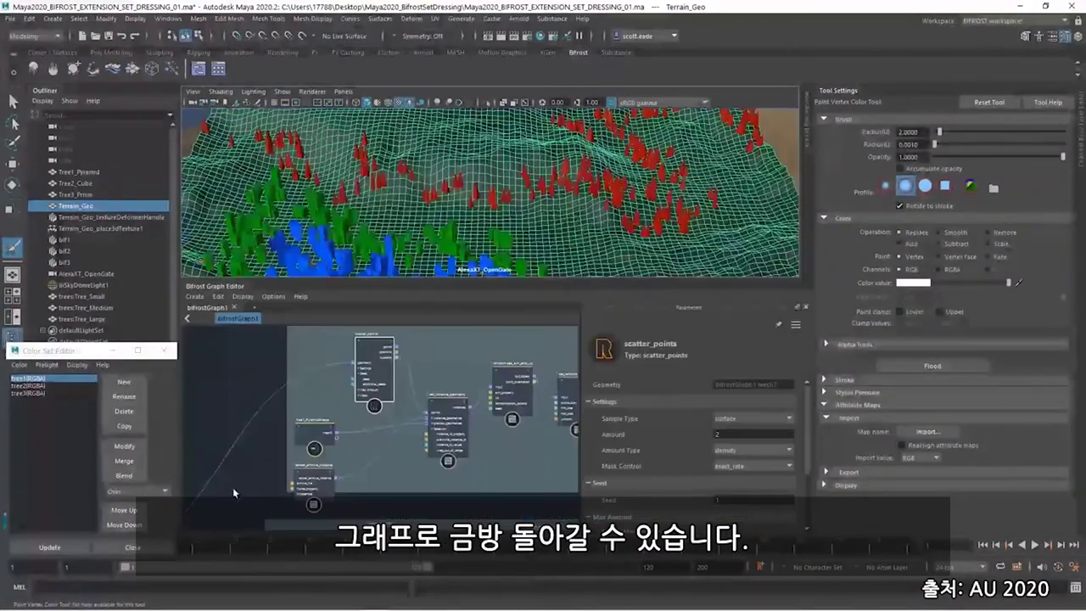
middle_drag(461, 381, 281, 374)
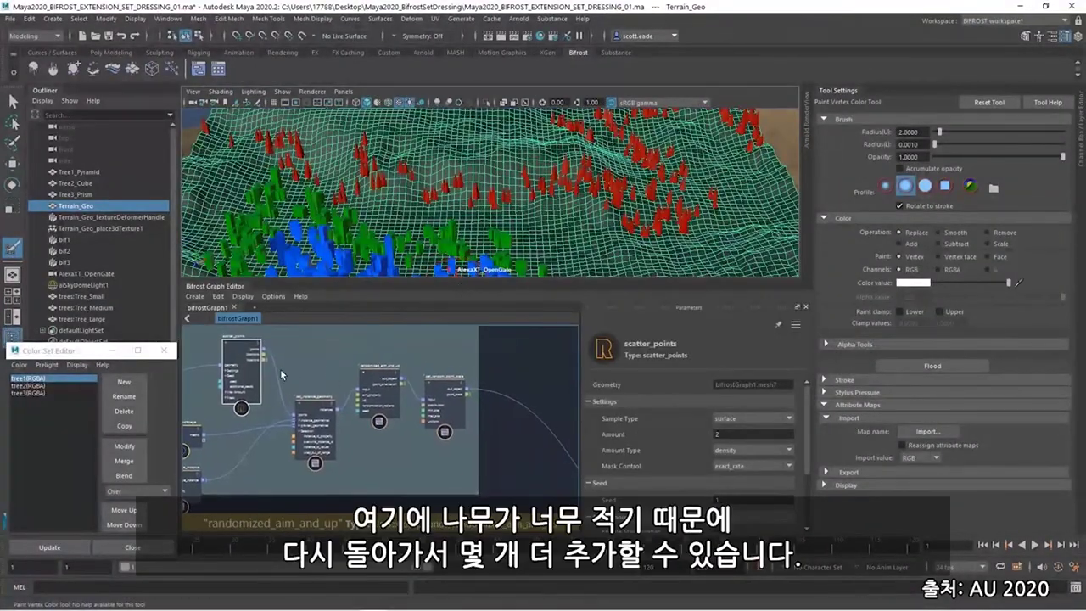
click(710, 433)
key(Return)
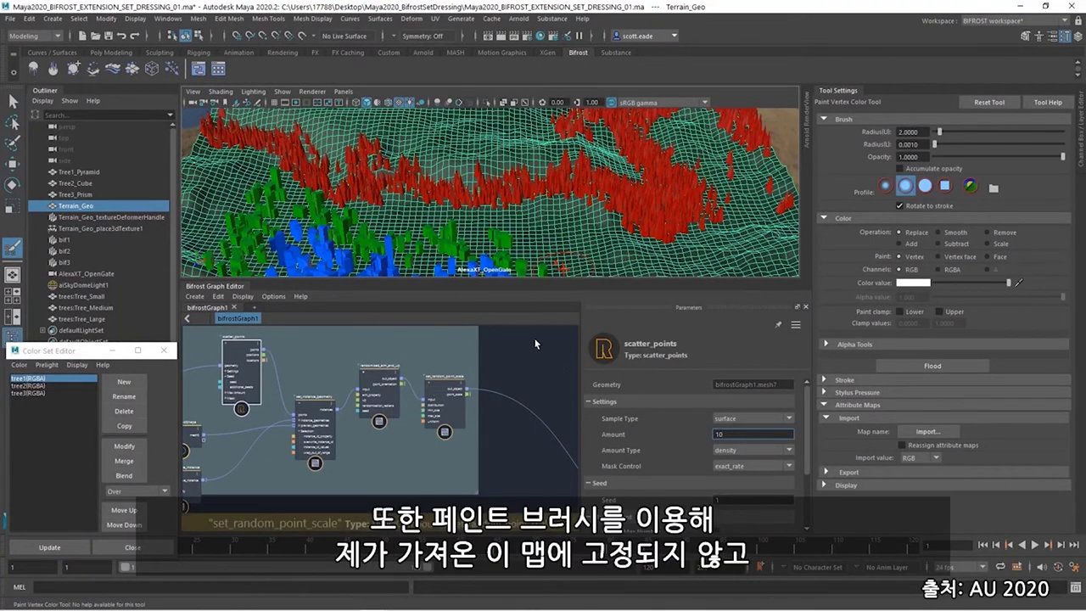
- Paint extra red trees down the terrain, enlarge the brush to about 10.4 and thin the right slope
click(224, 290)
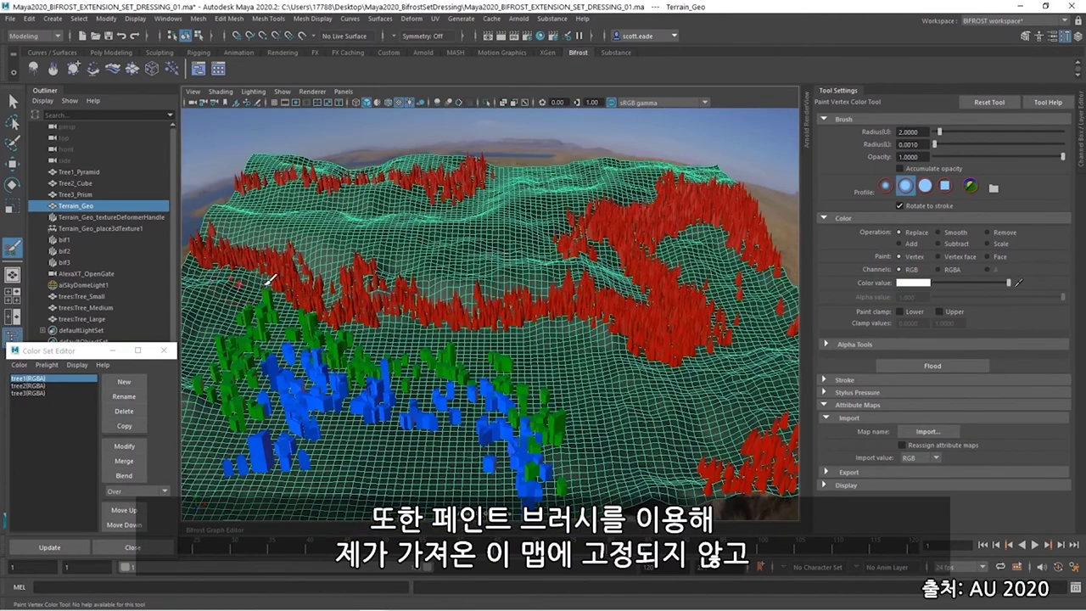
mouse_move(565, 344)
mouse_down()
mouse_move(600, 420)
mouse_move(584, 500)
mouse_up()
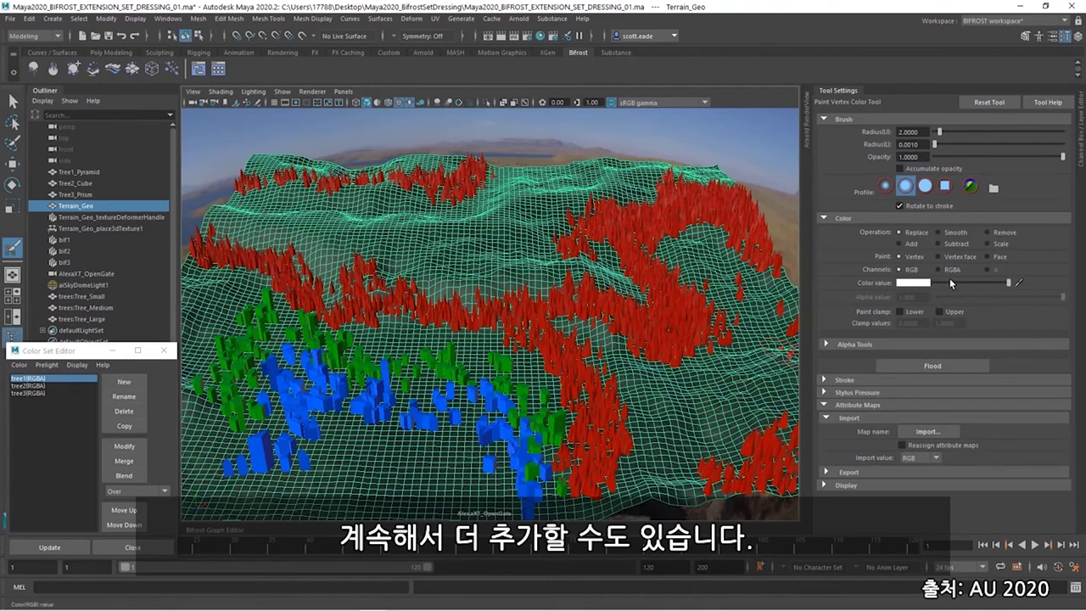
drag(942, 130, 959, 130)
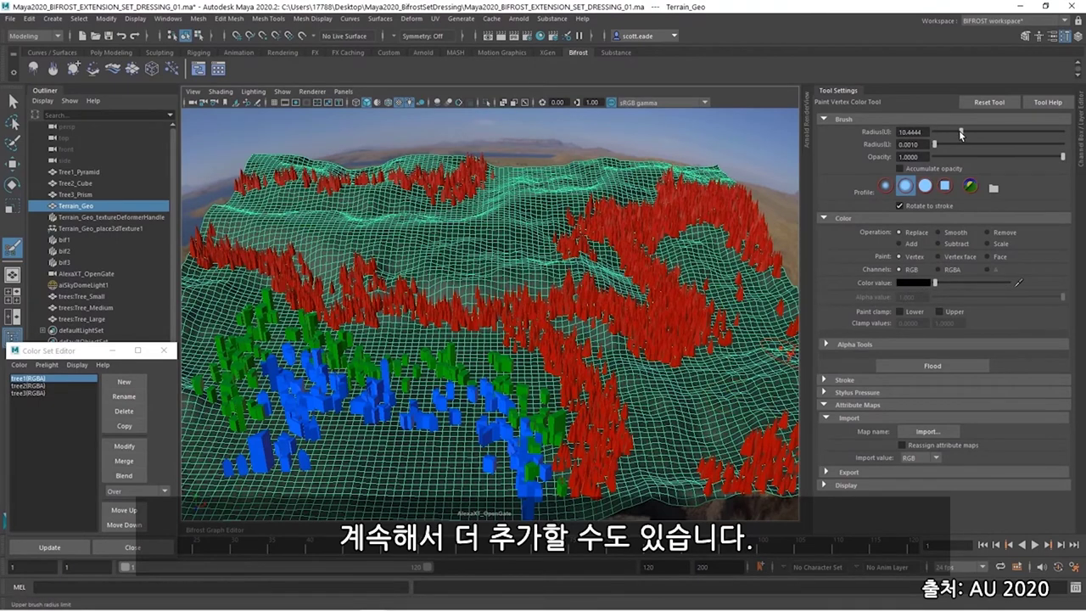
click(670, 303)
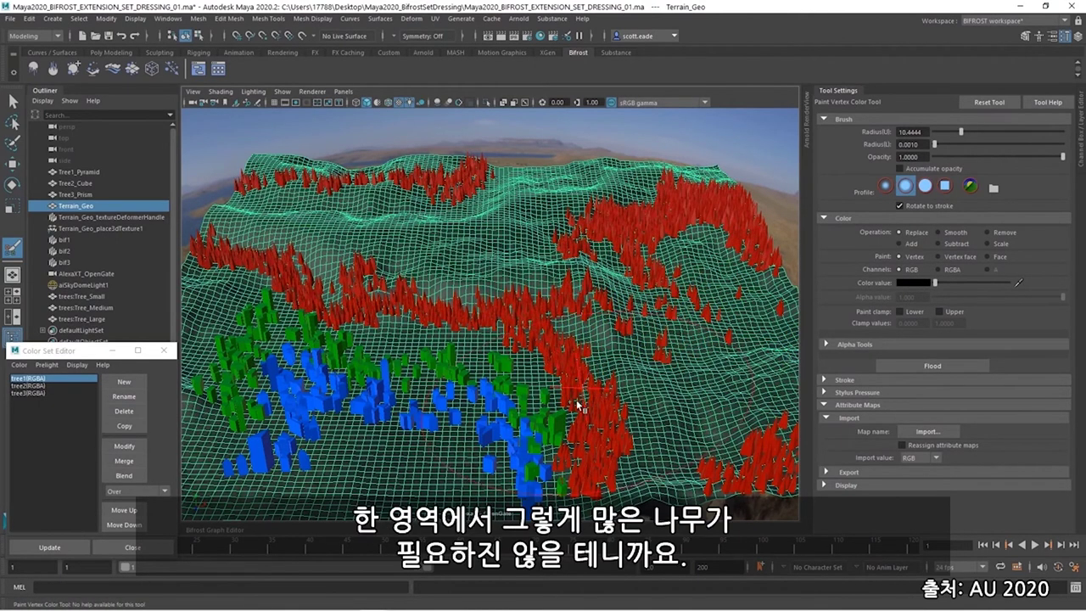
click(952, 130)
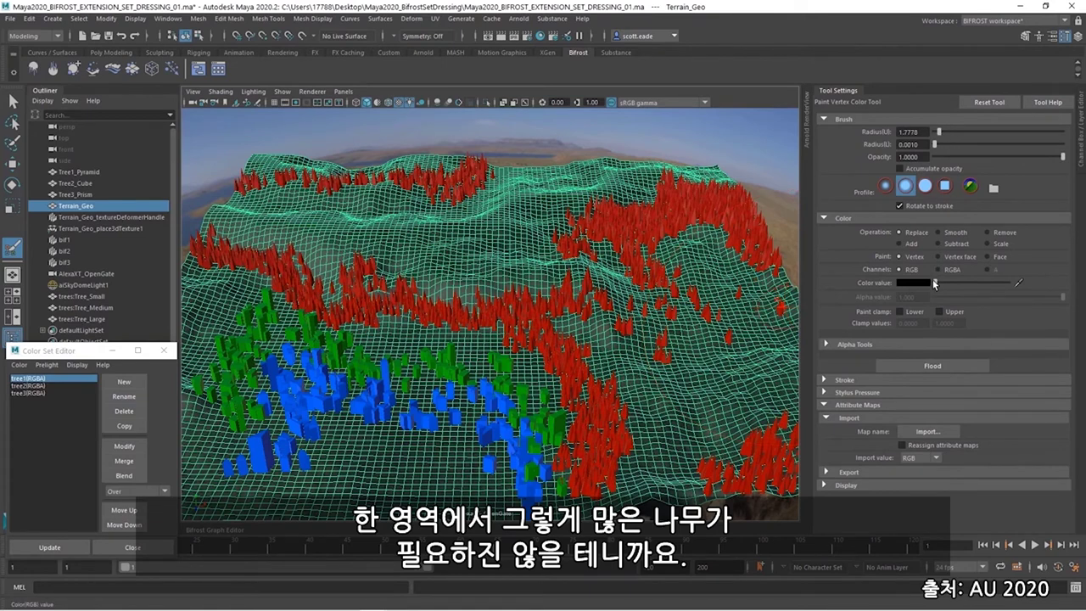
drag(934, 283, 1008, 282)
drag(77, 350, 83, 339)
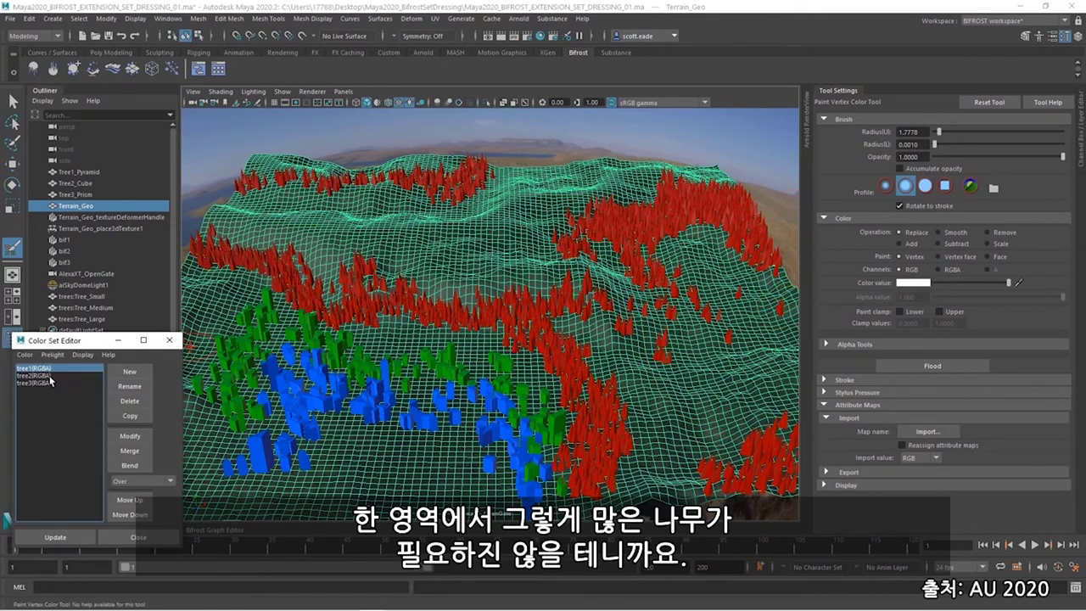
click(38, 375)
- Import the pPlane2 map into the tree2 colour set for the green trees
click(930, 432)
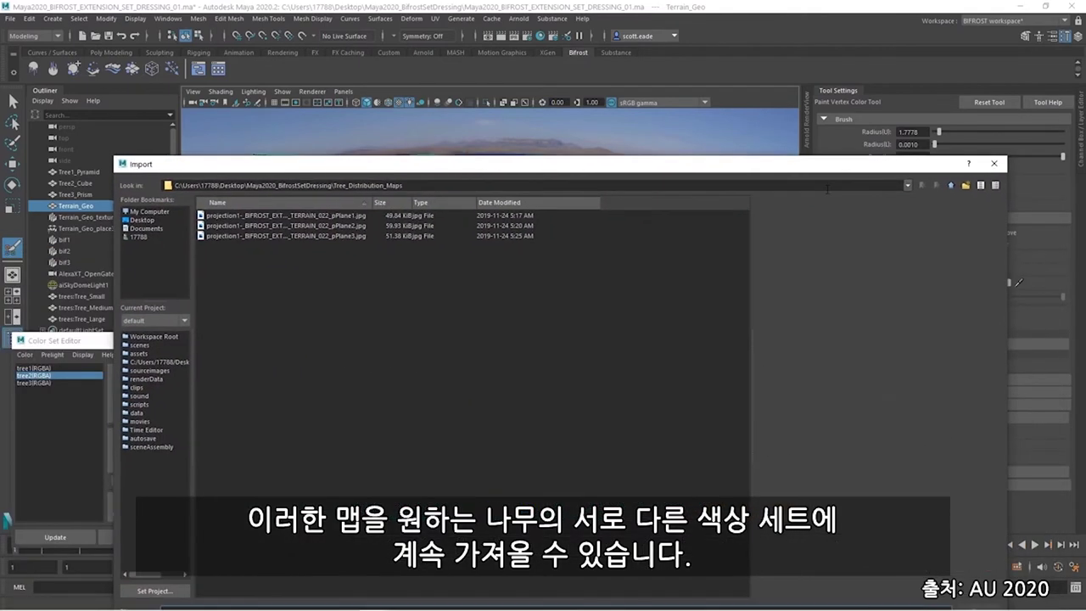
click(255, 226)
drag(610, 164, 515, 82)
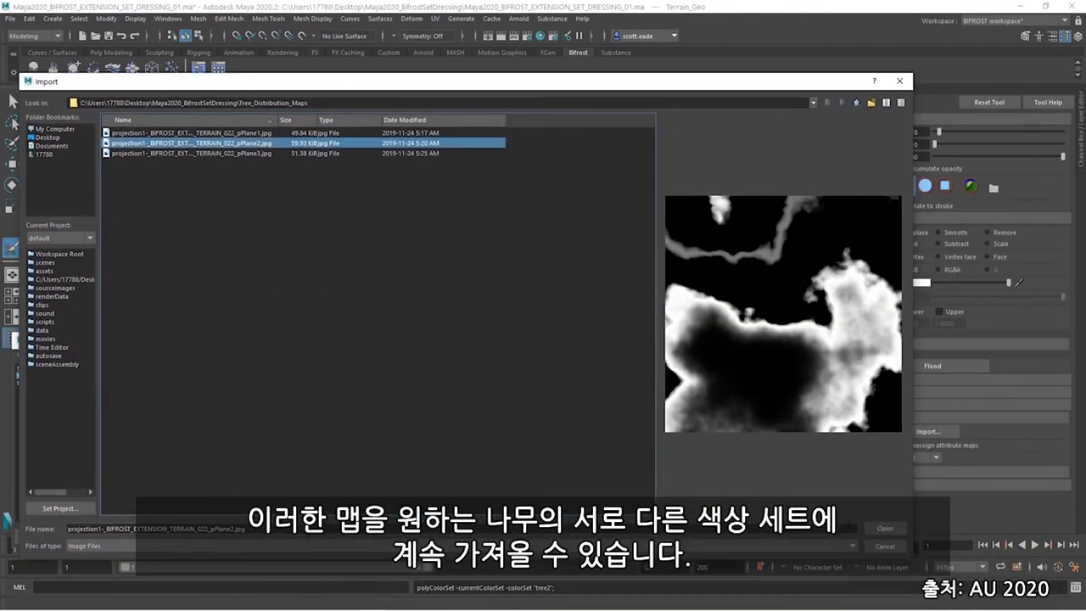
click(885, 528)
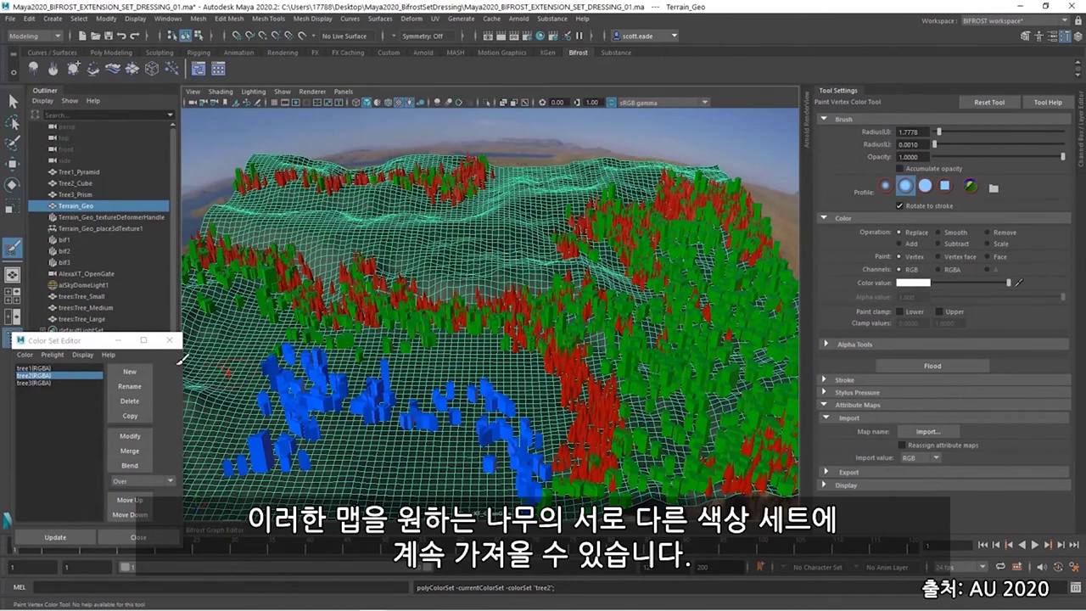
- Import the pPlane3 map into the tree3 colour set for the blue trees
click(34, 383)
click(936, 437)
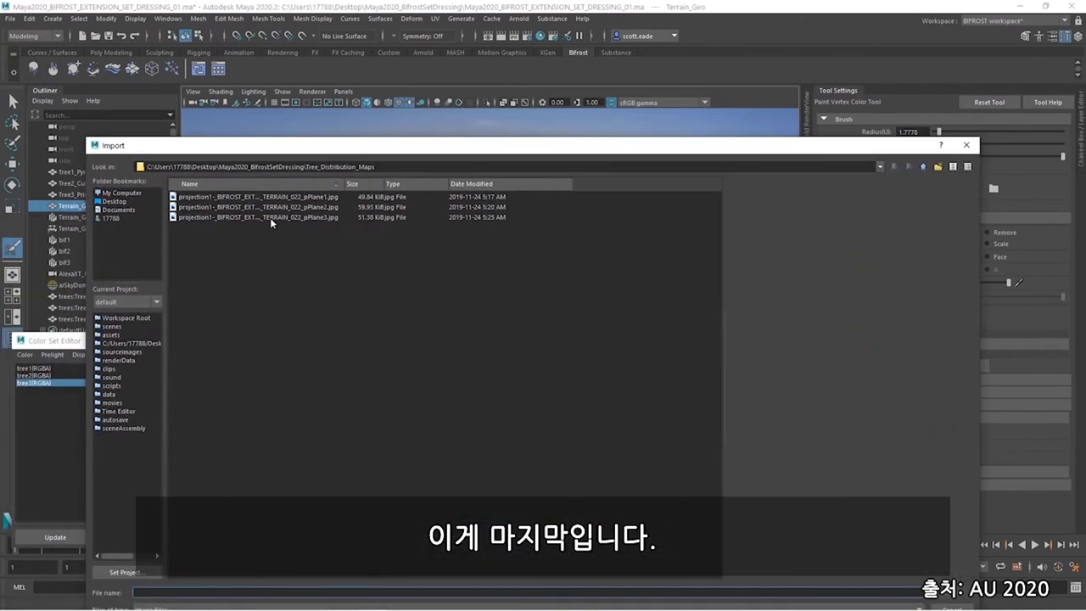
click(306, 218)
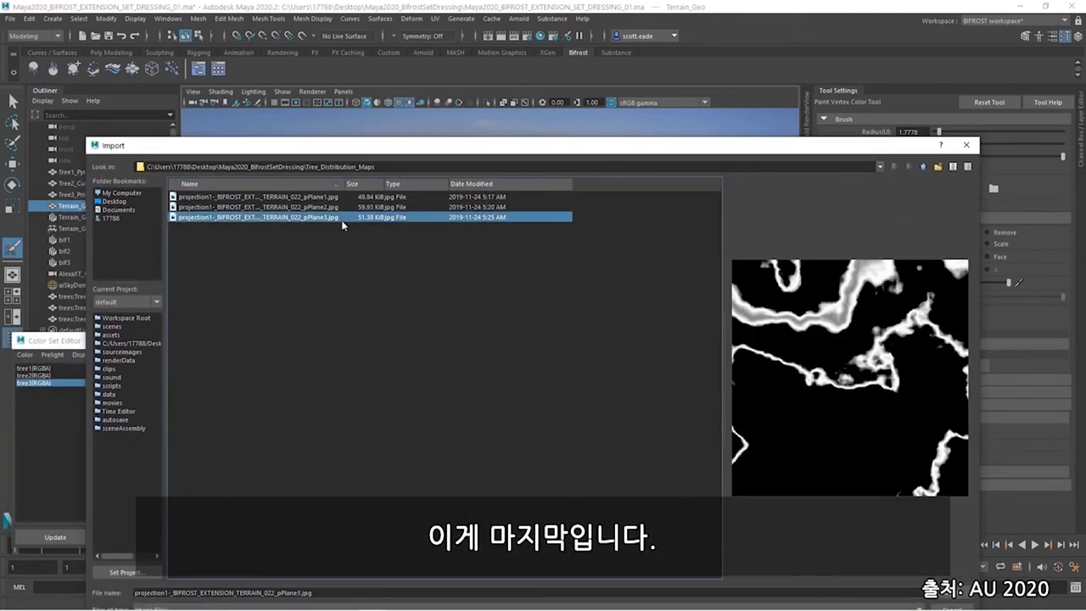
click(958, 593)
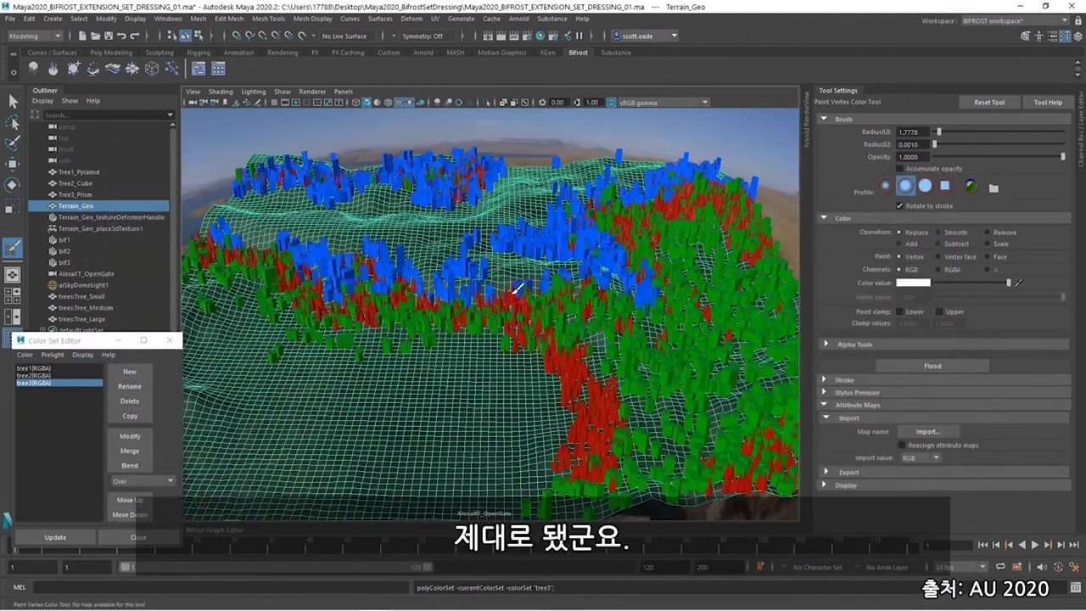
- Paint extra tree3 blue trees across the lower terrain
alt+drag(587, 276, 631, 268)
mouse_move(508, 389)
mouse_down()
mouse_move(346, 426)
mouse_move(291, 403)
mouse_move(390, 465)
mouse_up()
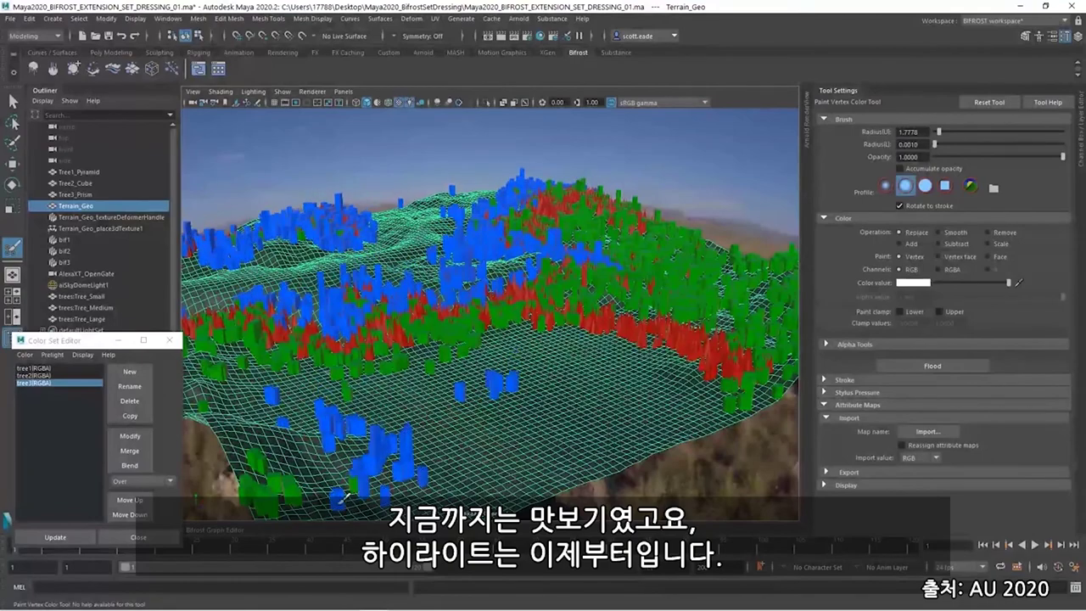
drag(58, 342, 45, 342)
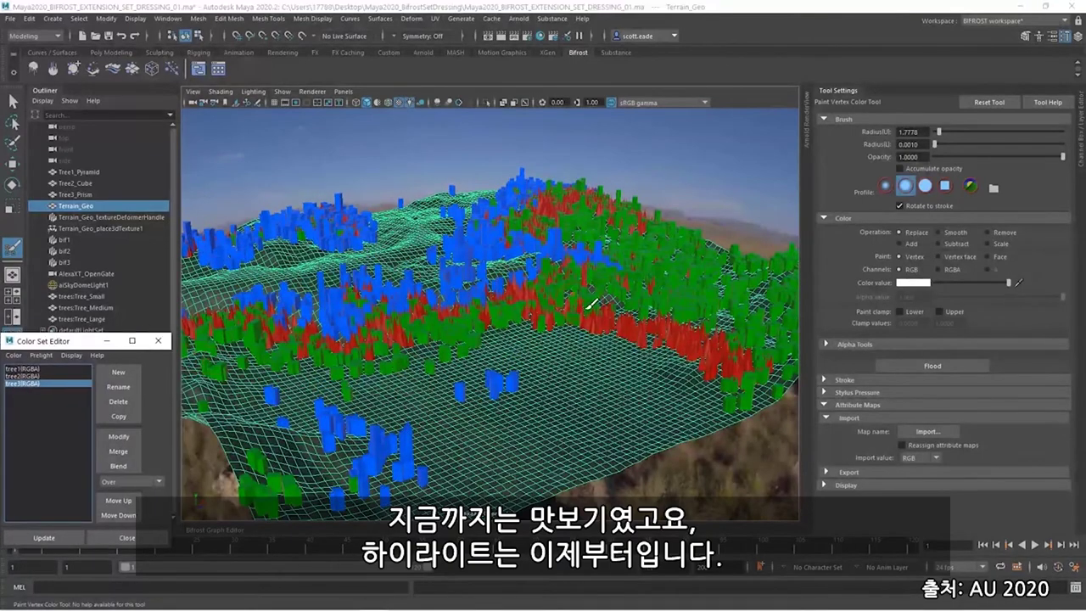
mouse_move(593, 302)
alt+mouse_down()
mouse_move(514, 292)
mouse_move(564, 350)
mouse_move(600, 288)
mouse_move(625, 269)
mouse_move(595, 270)
alt+mouse_up()
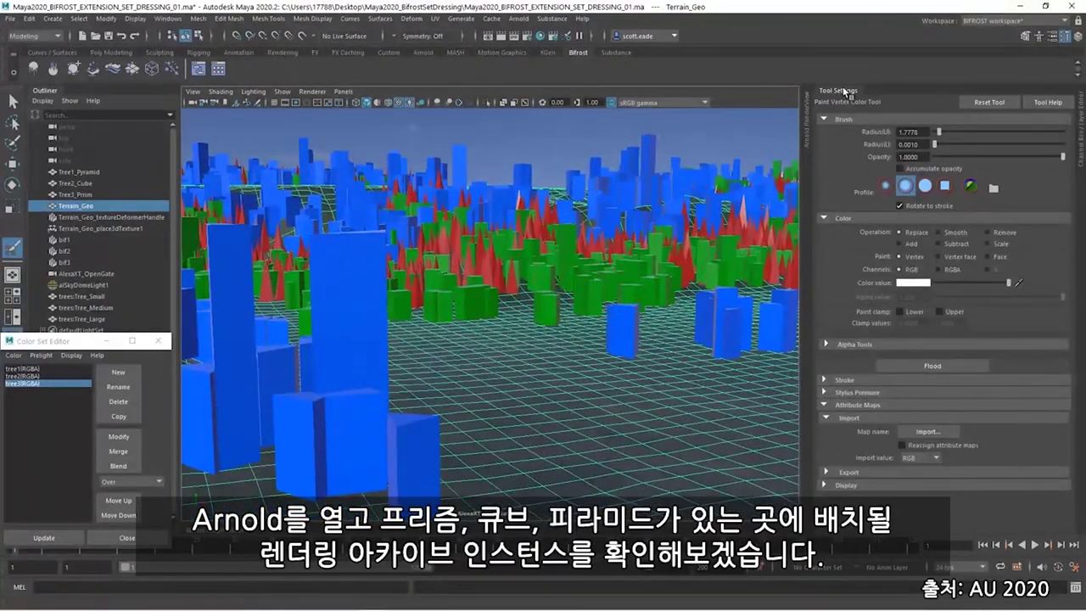
- Return to the Select Tool, close the tool settings and Color Set Editor, and open the Arnold menu
key(q)
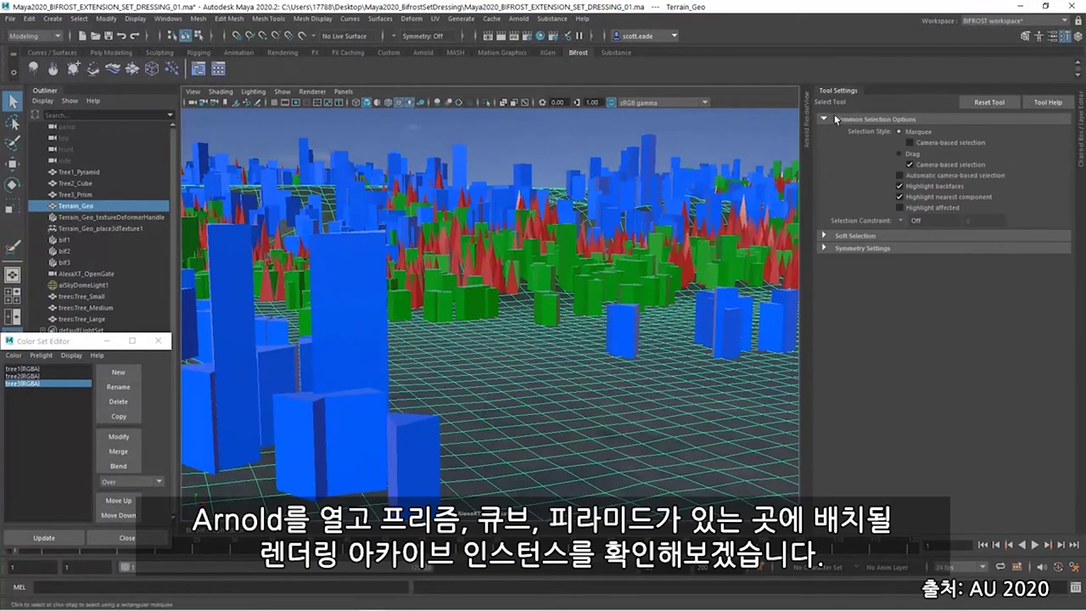
click(838, 87)
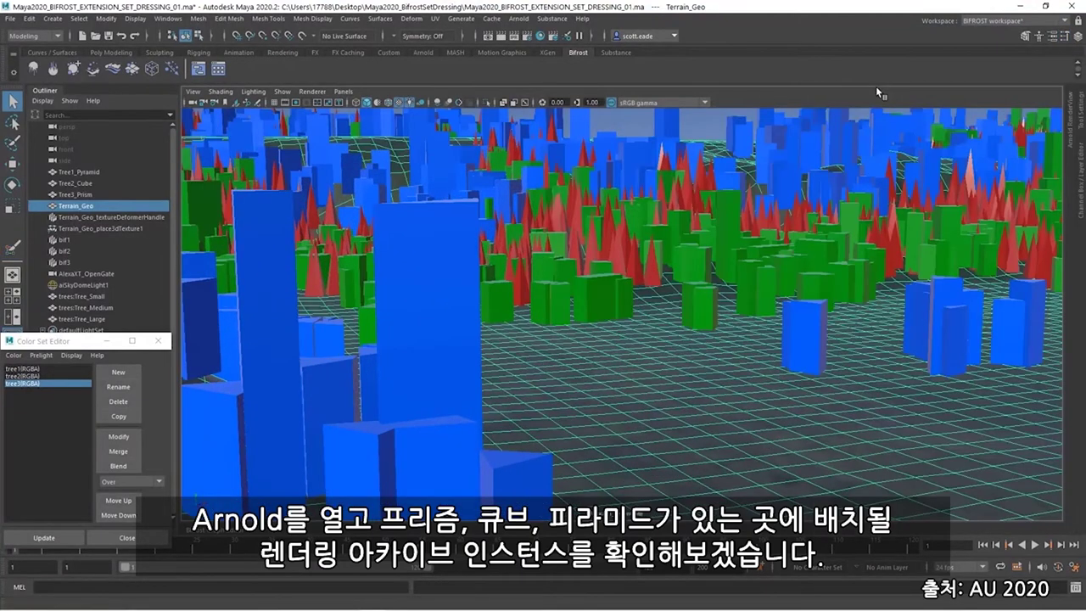
click(158, 341)
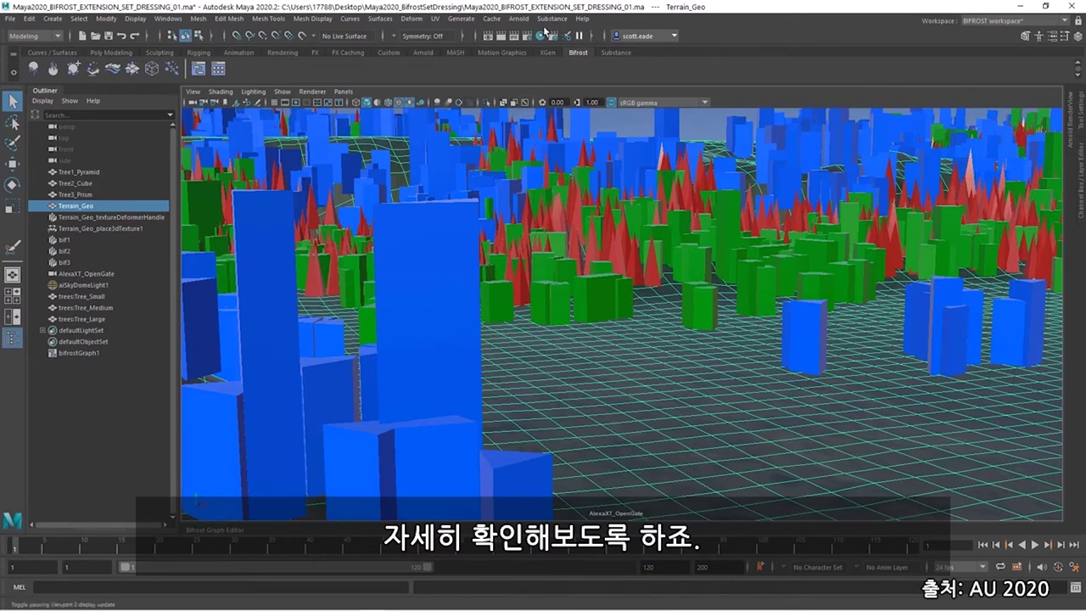
click(519, 18)
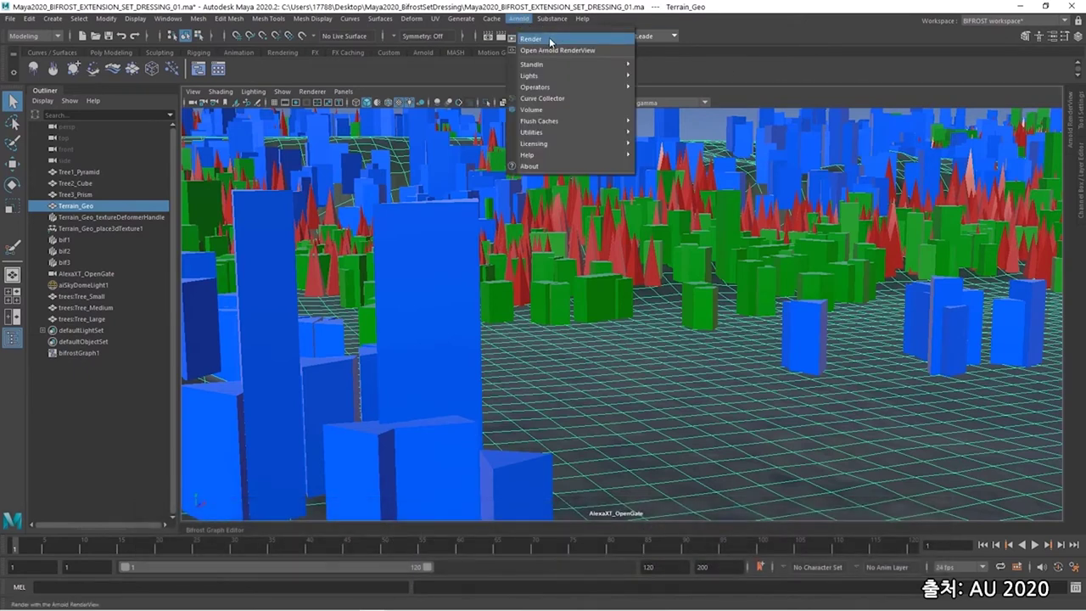
- Start an Arnold interactive render of the forest and restart it
click(561, 40)
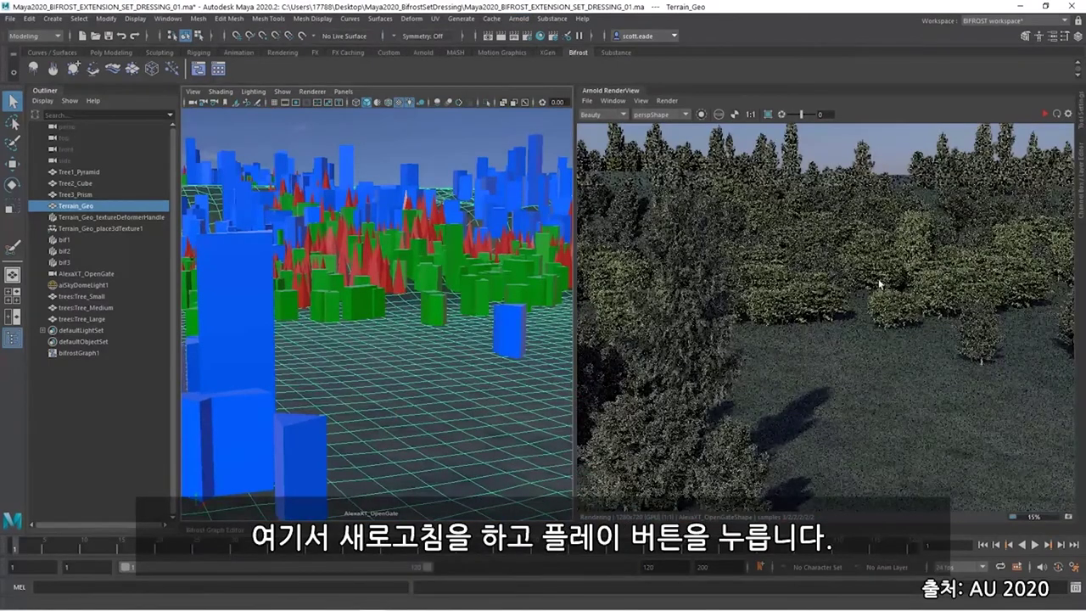
key(alt+v)
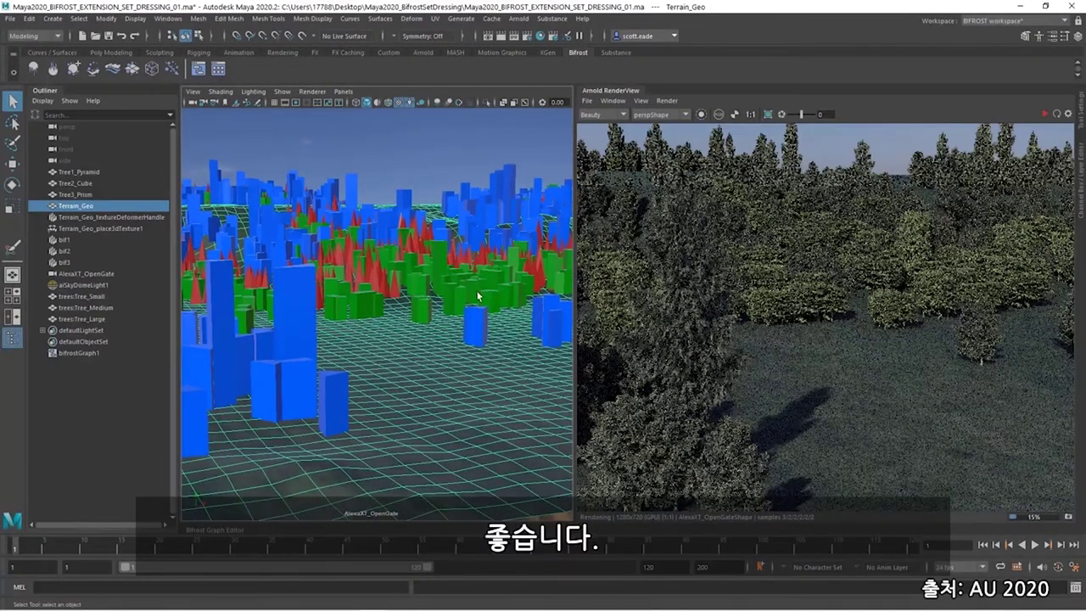
click(1057, 113)
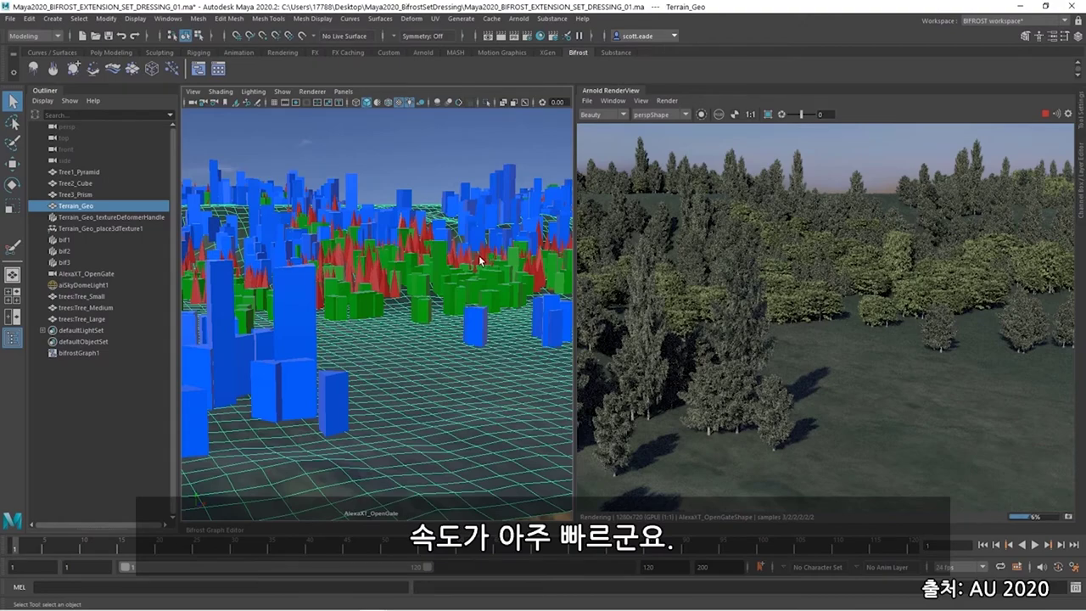
- Orbit and dolly the camera to a high overview of the tree-covered hillside
alt+drag(477, 265, 408, 263)
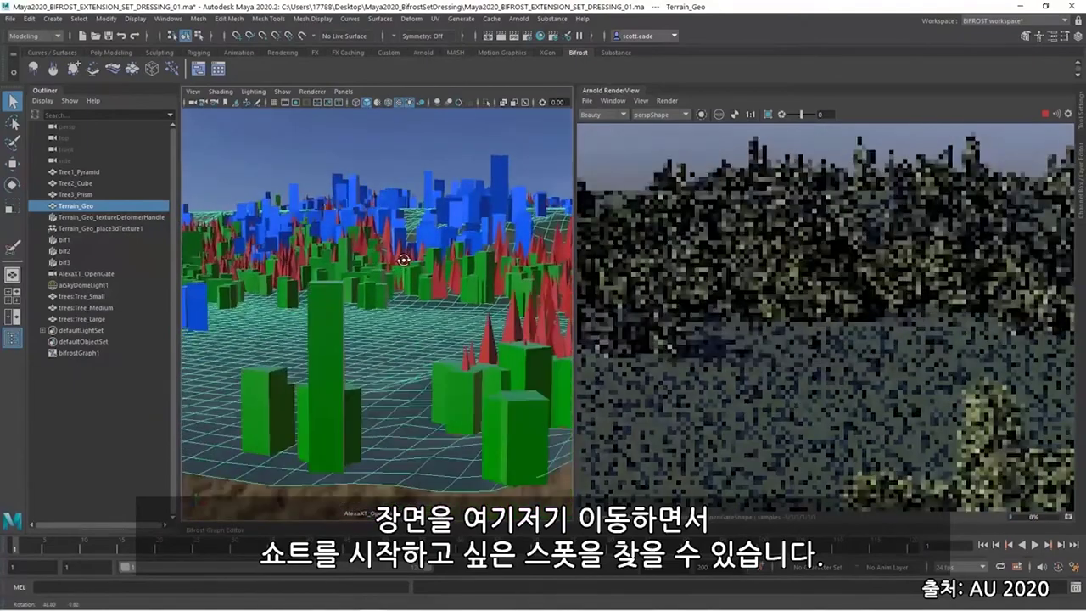
scroll(407, 267, up, 10)
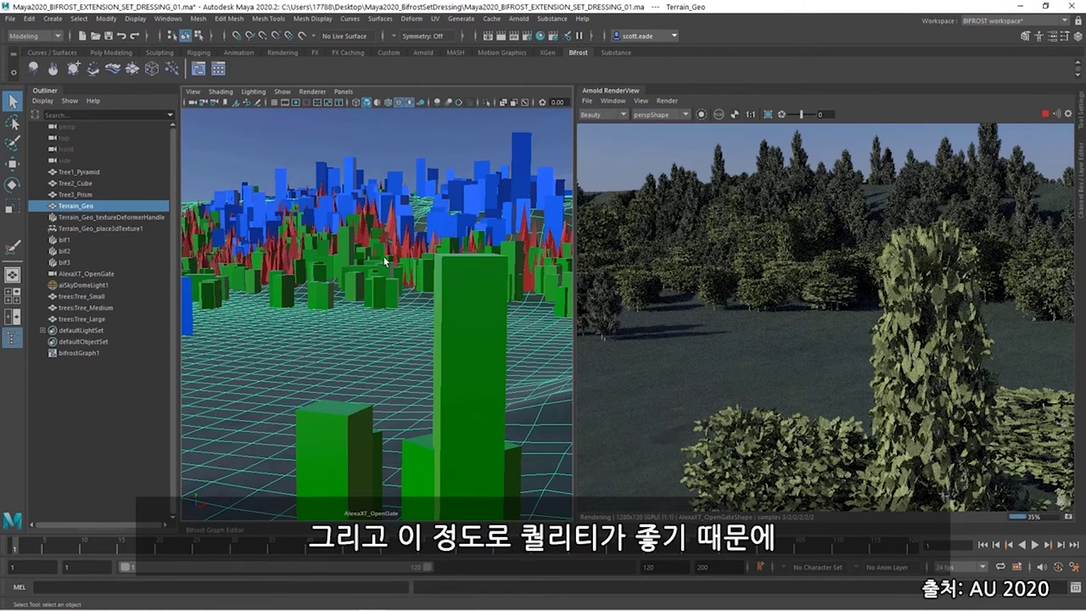
alt+drag(368, 255, 374, 360)
alt+middle_drag(373, 360, 382, 289)
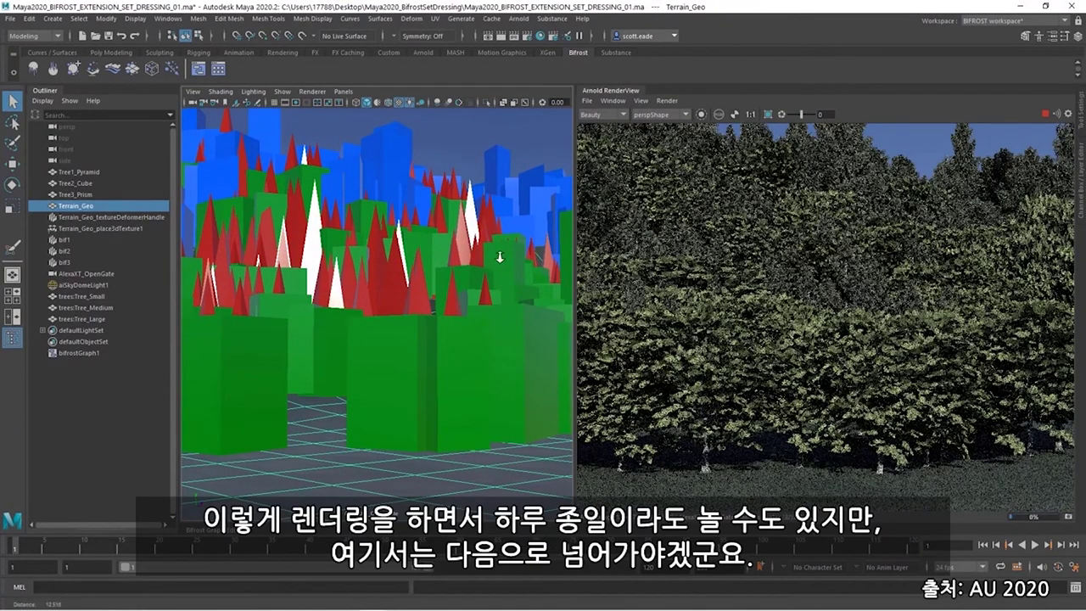
alt+drag(505, 258, 361, 272)
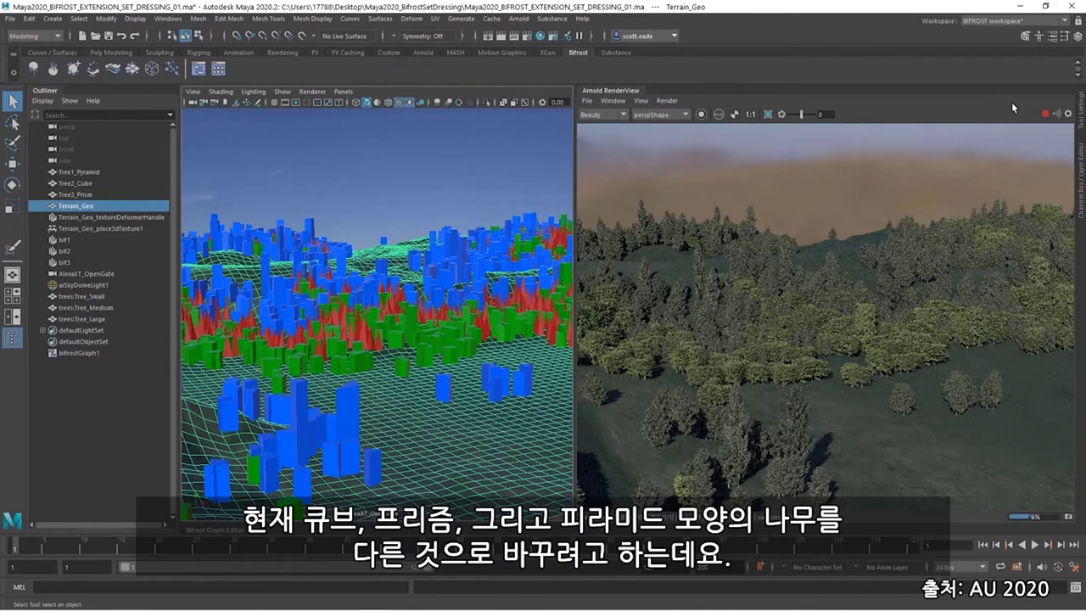
- Stop the Arnold render, collapse the RenderView panel, and orbit around the terrain's tree proxies
click(1046, 113)
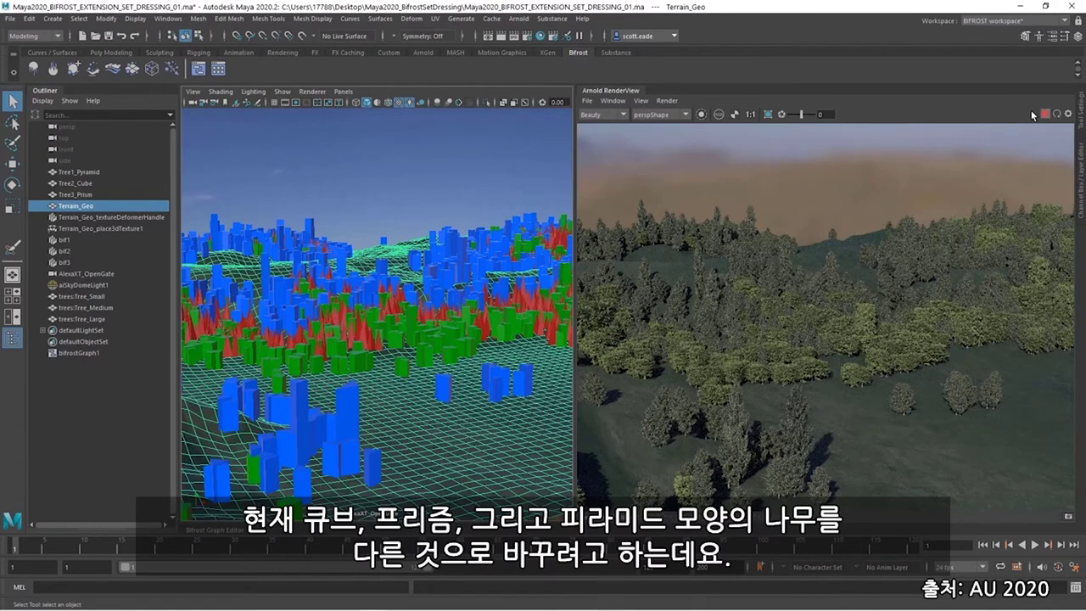
click(608, 92)
scroll(677, 277, up, 2)
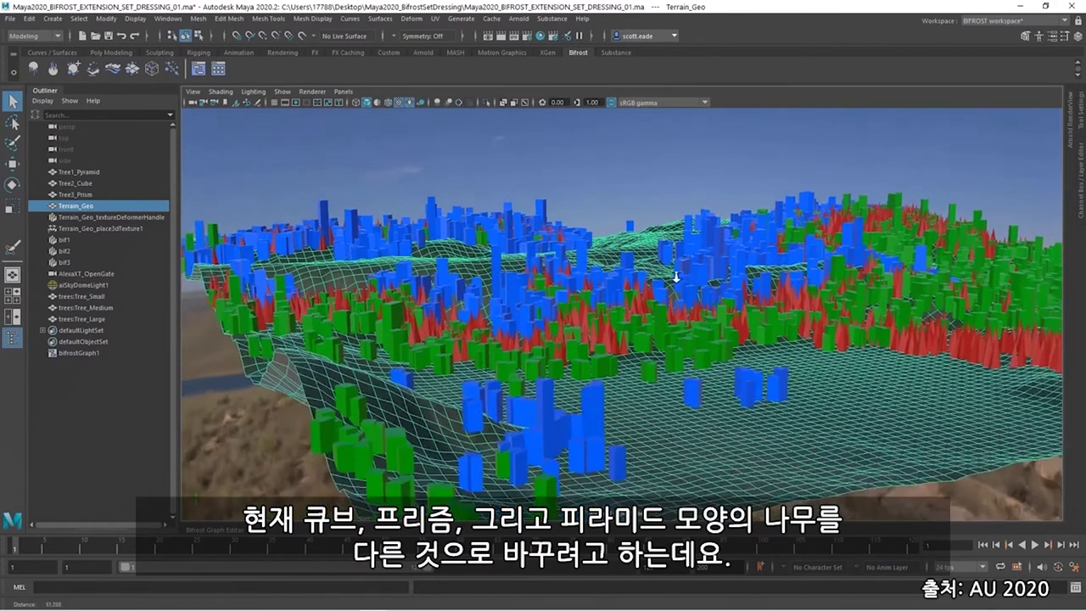
alt+drag(676, 277, 516, 355)
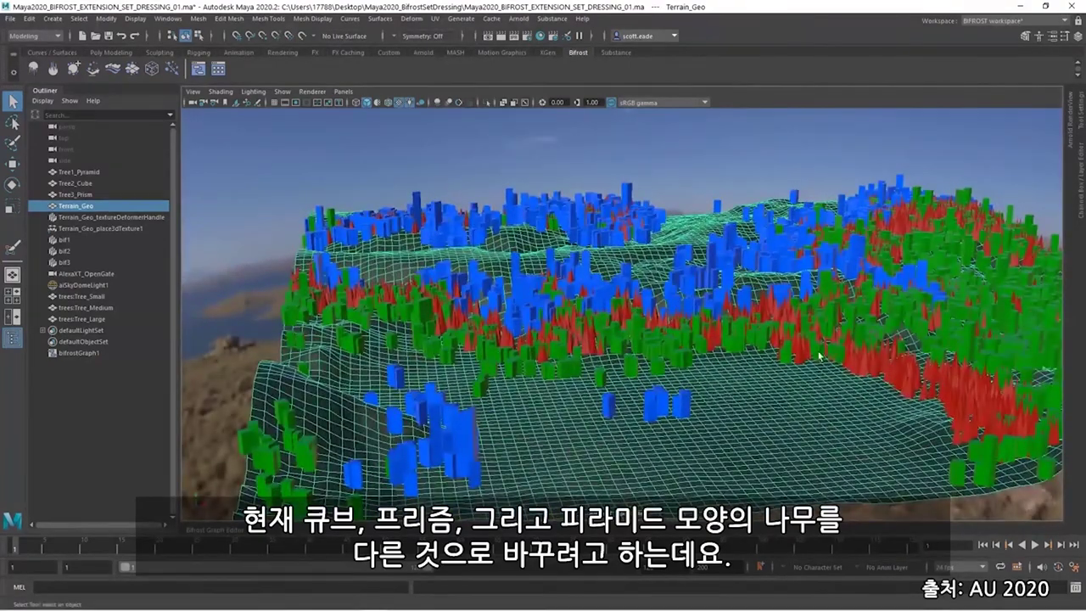
mouse_move(664, 333)
alt+mouse_down()
mouse_move(696, 336)
mouse_move(668, 339)
alt+mouse_up()
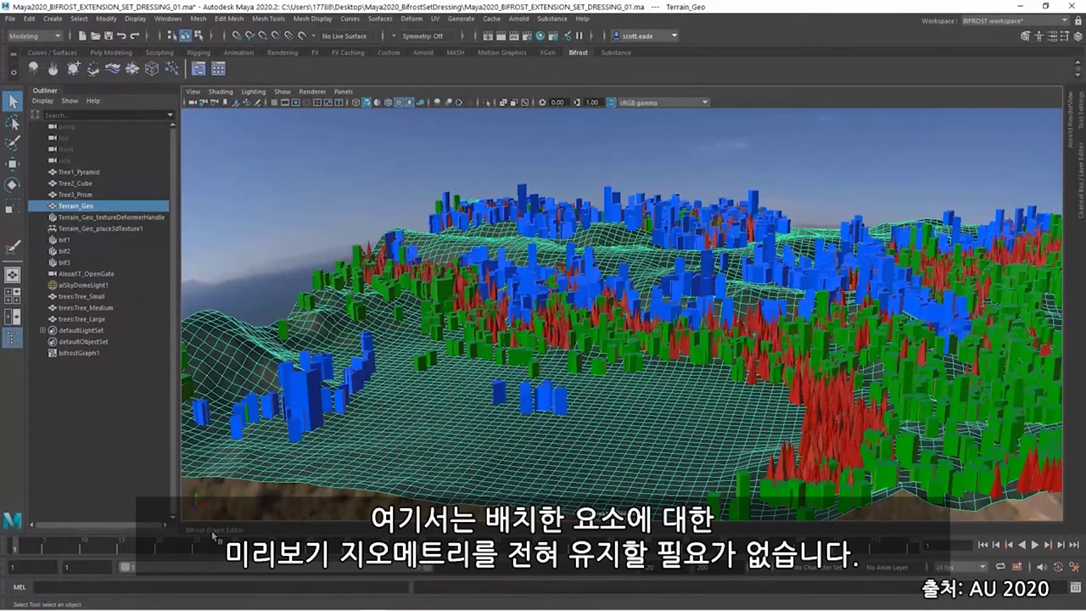
- In the Bifrost graph, replace the pyramid mesh with trees:Tree_Large as instanced geometry
drag(208, 529, 208, 282)
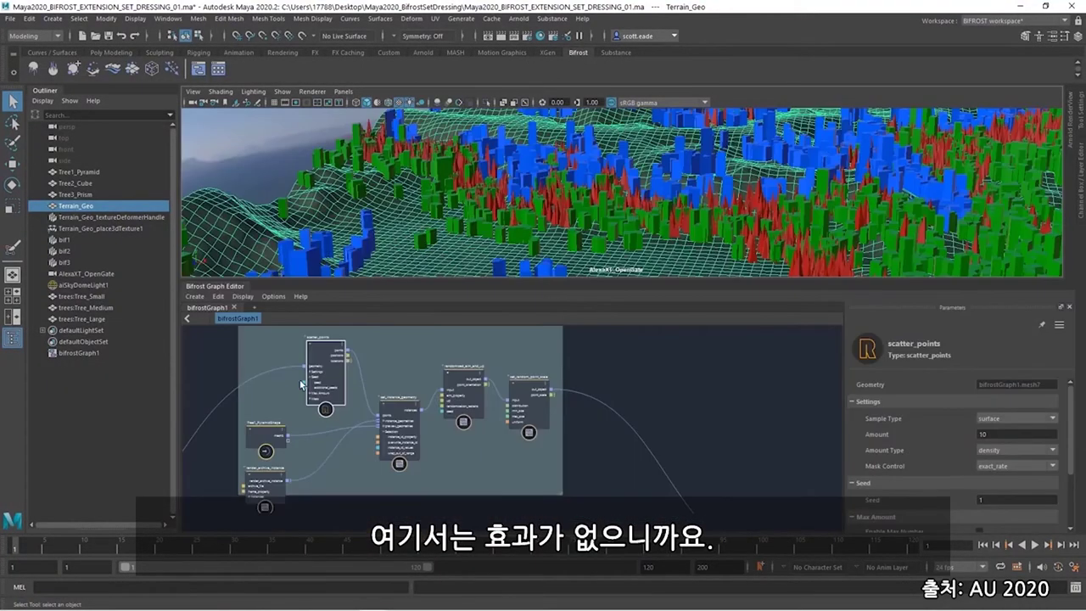
key(ctrl+minus)
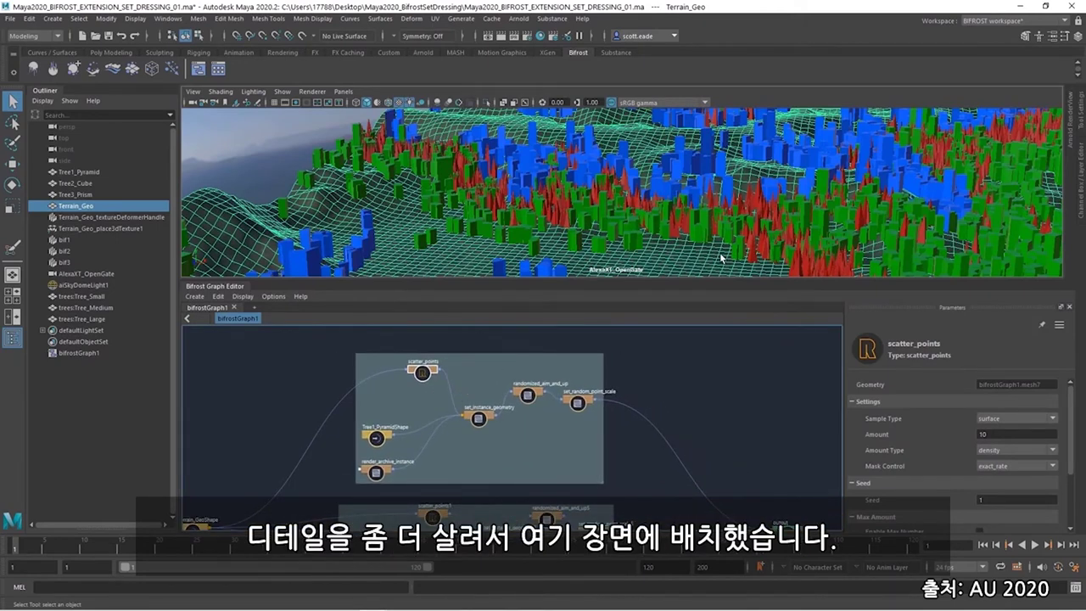
click(82, 307)
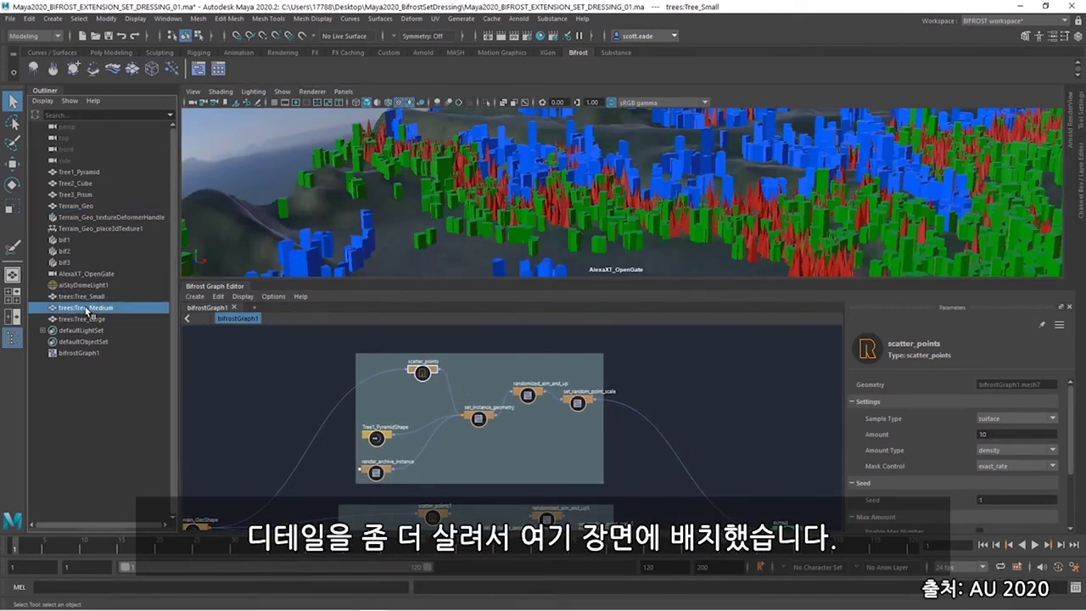
click(83, 318)
click(82, 296)
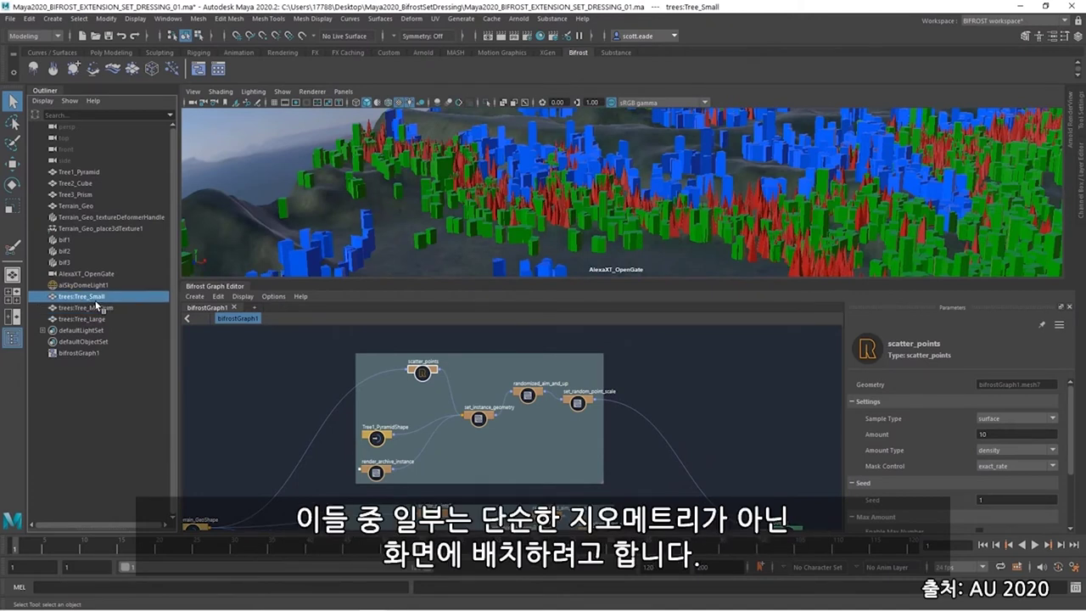
click(85, 285)
click(89, 307)
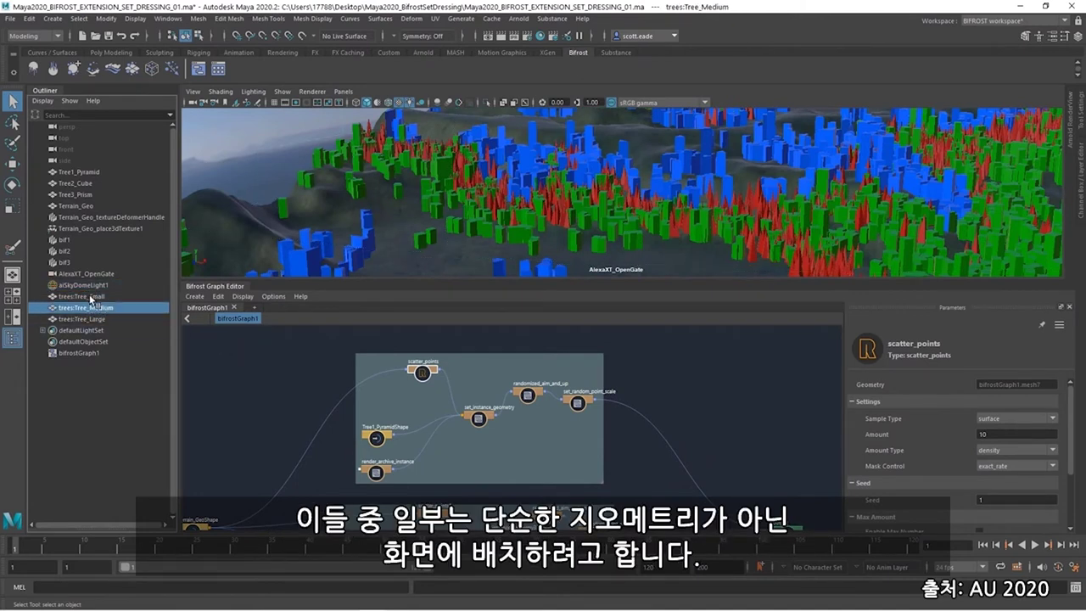
click(90, 319)
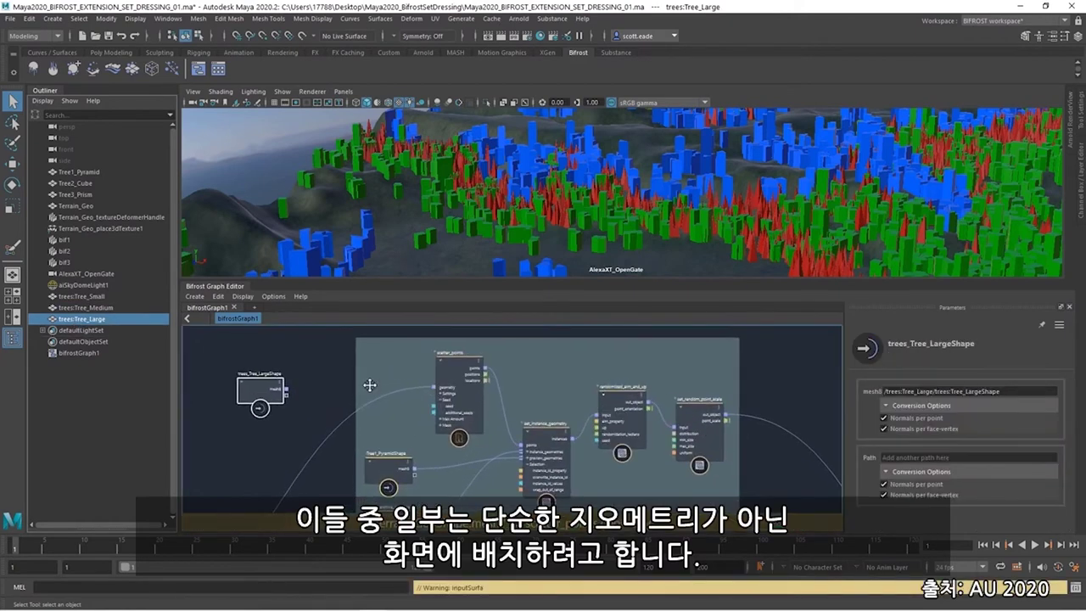
drag(250, 373, 384, 410)
scroll(484, 463, up, 3)
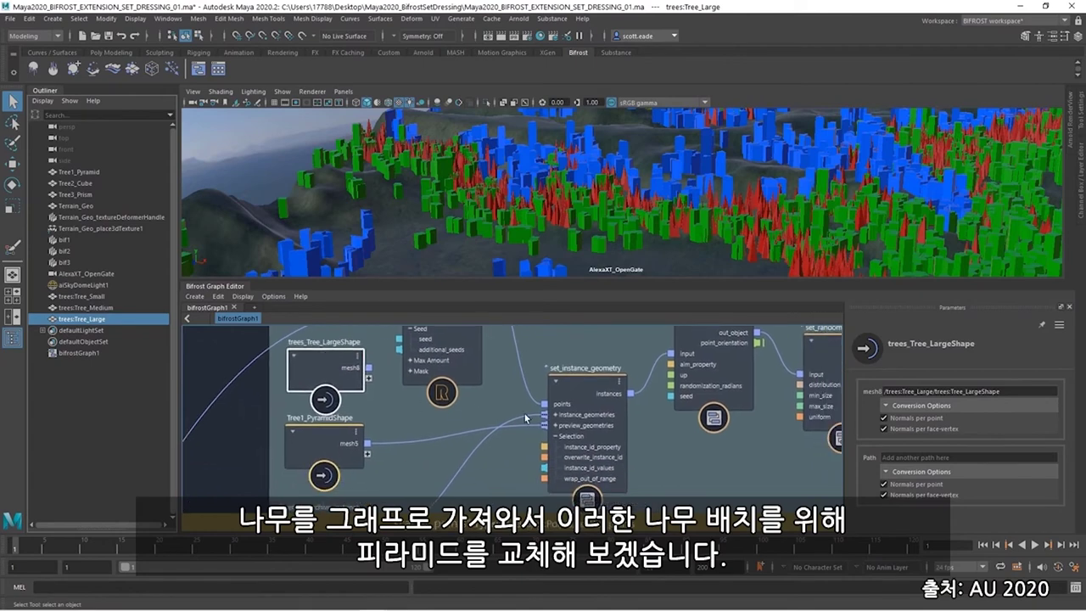
drag(530, 431, 458, 407)
drag(369, 367, 545, 424)
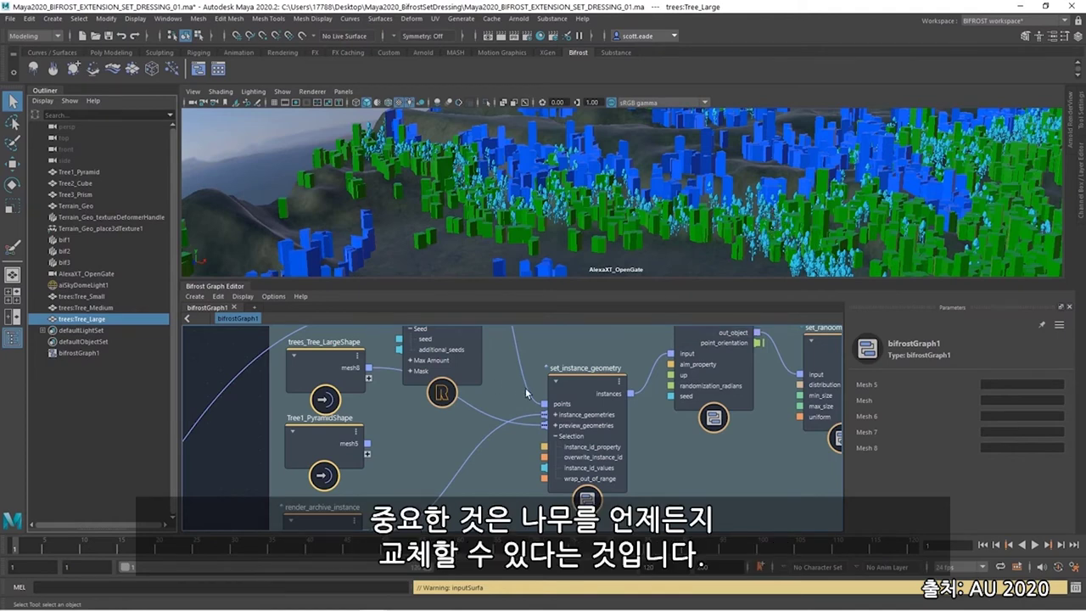
scroll(483, 426, down, 3)
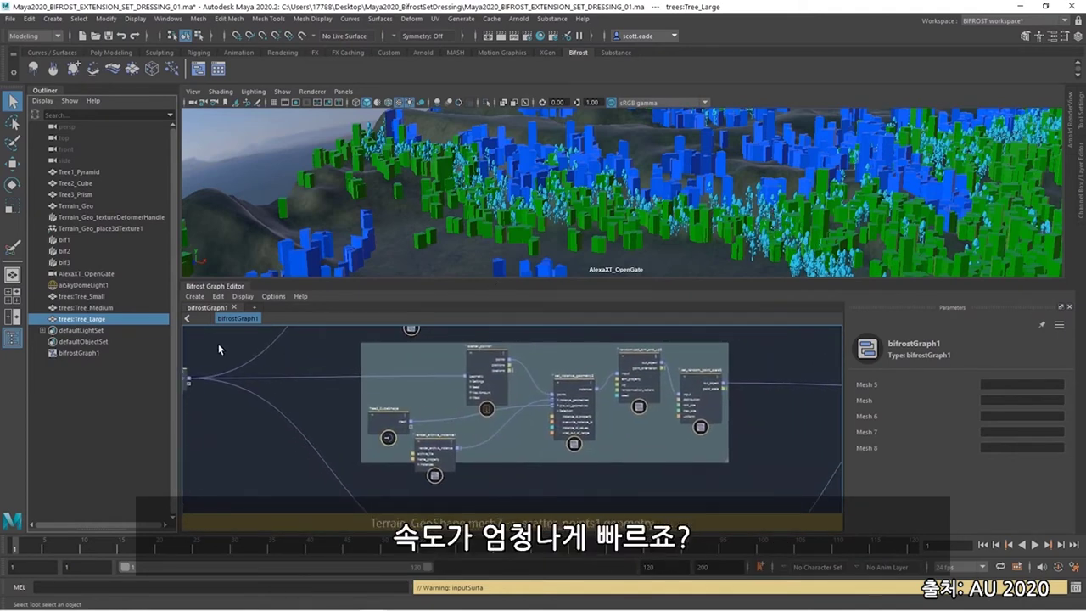
- Replace the cube with trees:Tree_Medium in set_instance_geometry3
click(87, 309)
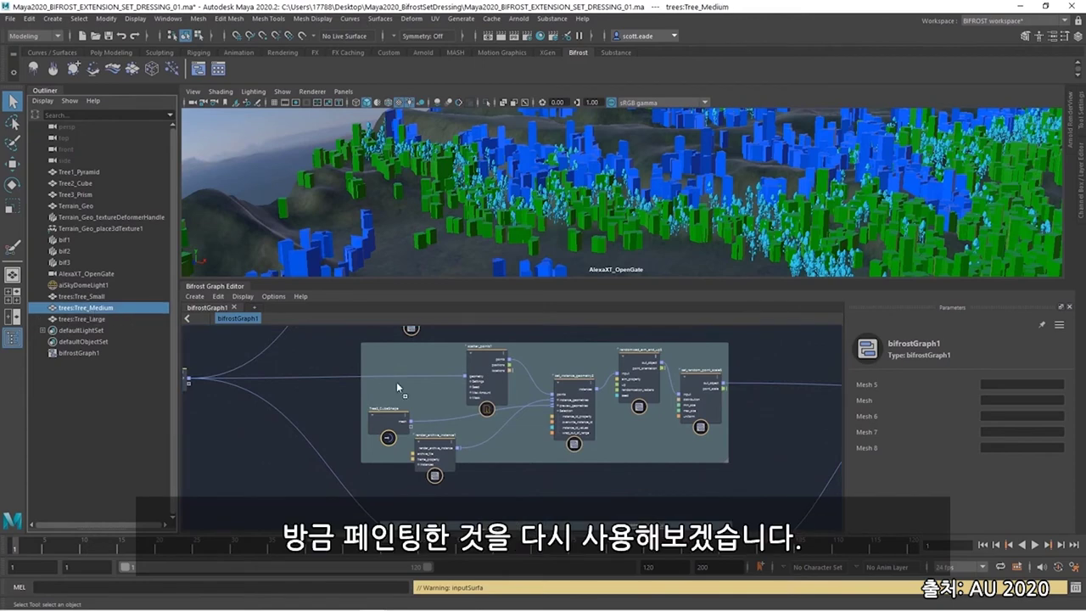
drag(411, 377, 413, 379)
scroll(429, 382, up, 3)
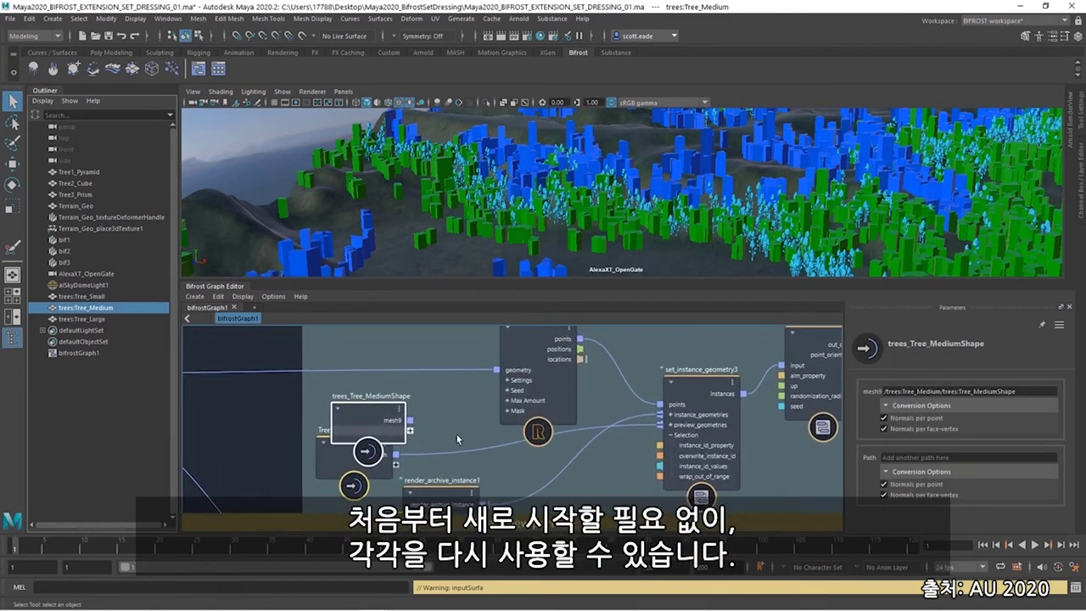
click(644, 428)
key(Delete)
drag(410, 420, 660, 419)
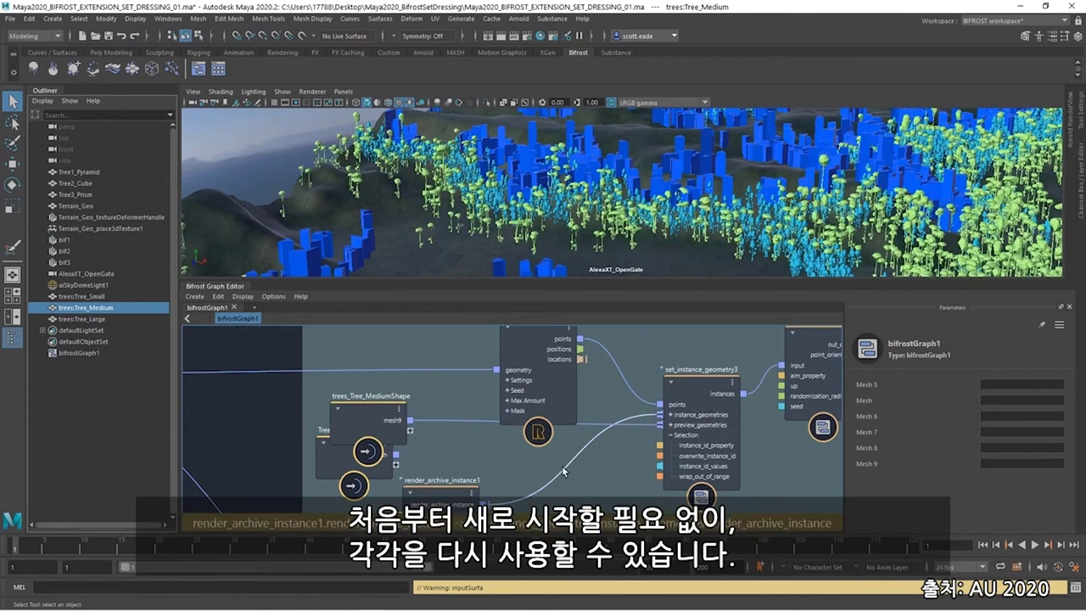
scroll(612, 448, down, 3)
- Replace the prism with trees:Tree_Small in set_instance_geometry4
middle_drag(613, 448, 117, 327)
click(83, 296)
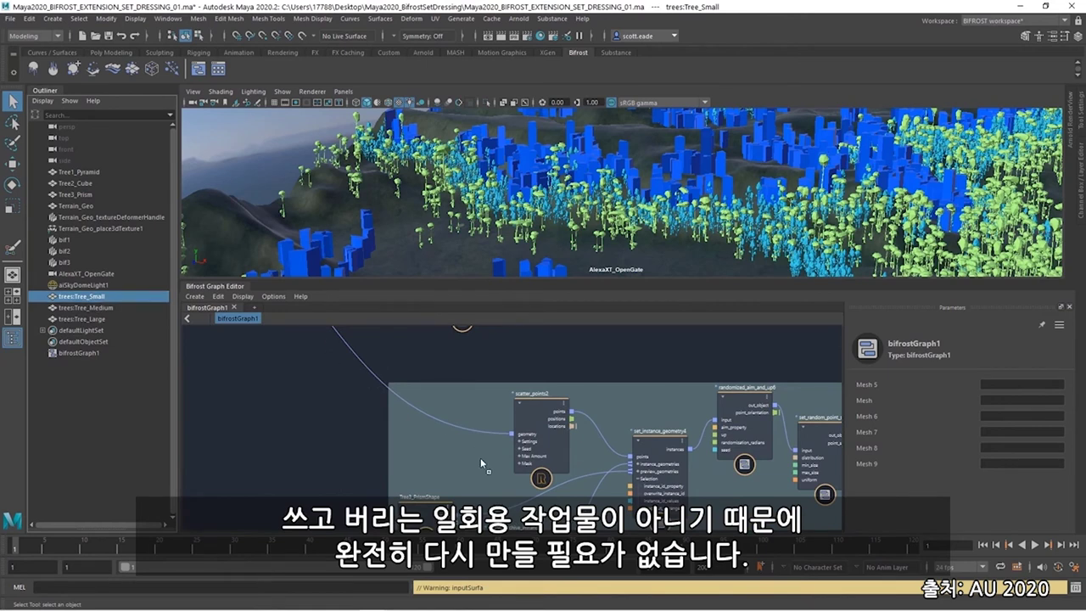
scroll(446, 458, up, 2)
middle_drag(446, 458, 267, 365)
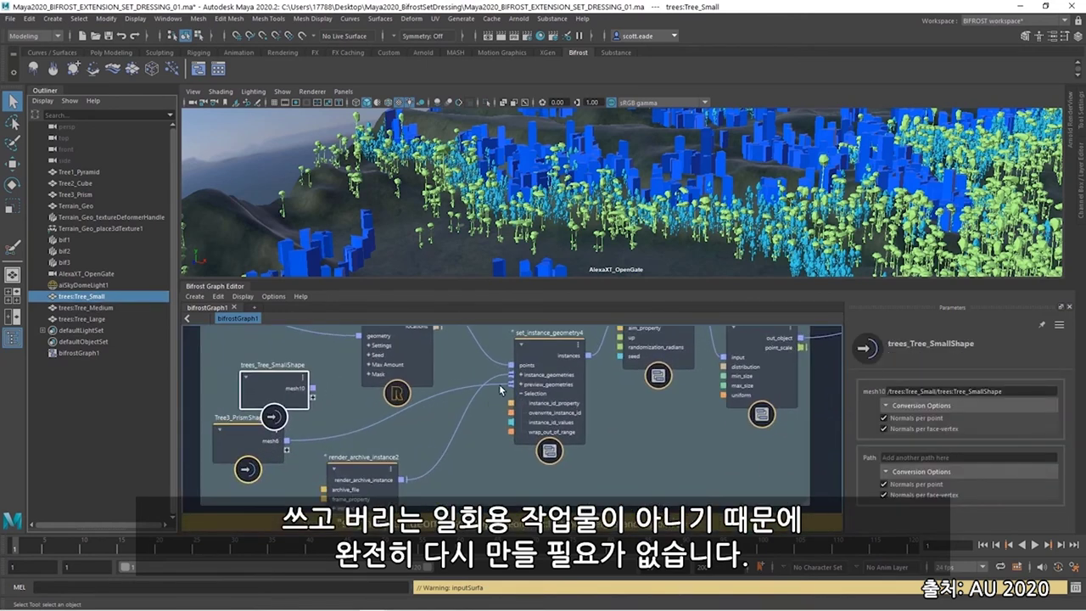
drag(286, 441, 465, 425)
drag(312, 387, 510, 375)
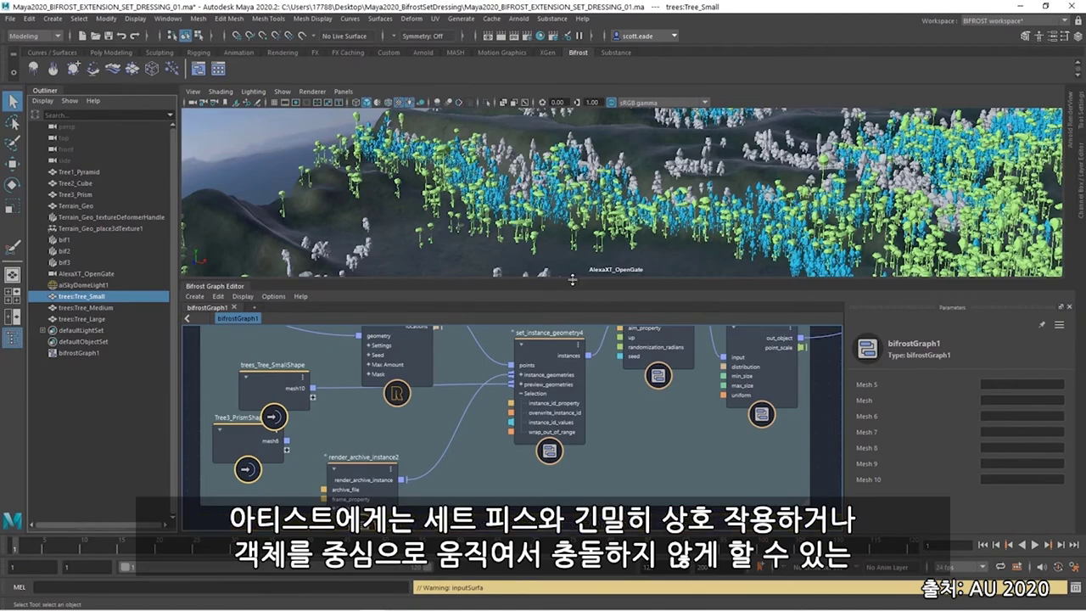
- Enlarge the viewport above the graph and zoom in and out over the scattered tree models
drag(572, 278, 573, 389)
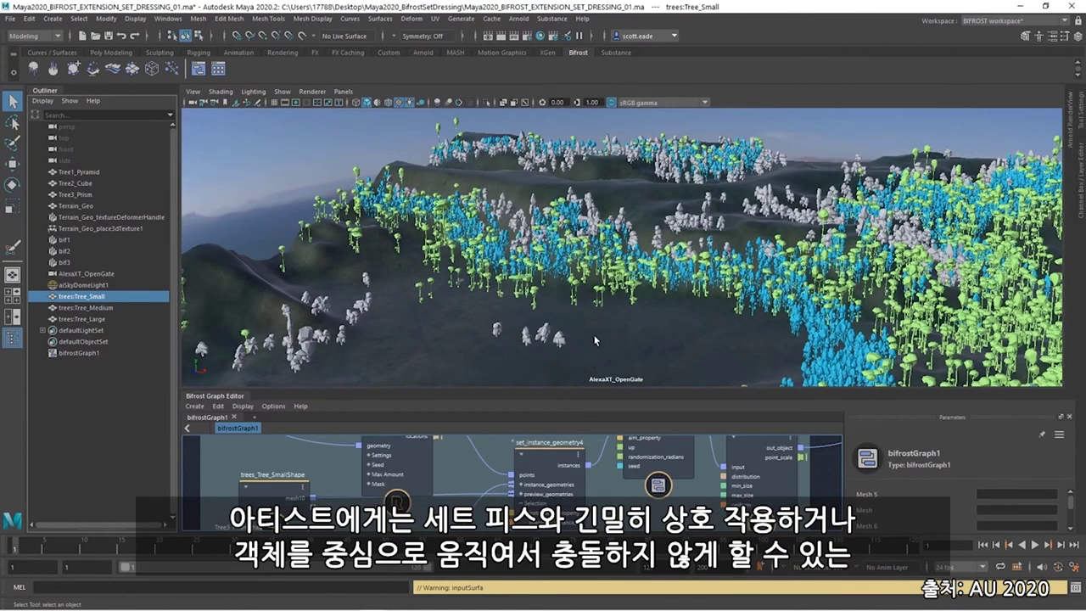
scroll(573, 329, up, 5)
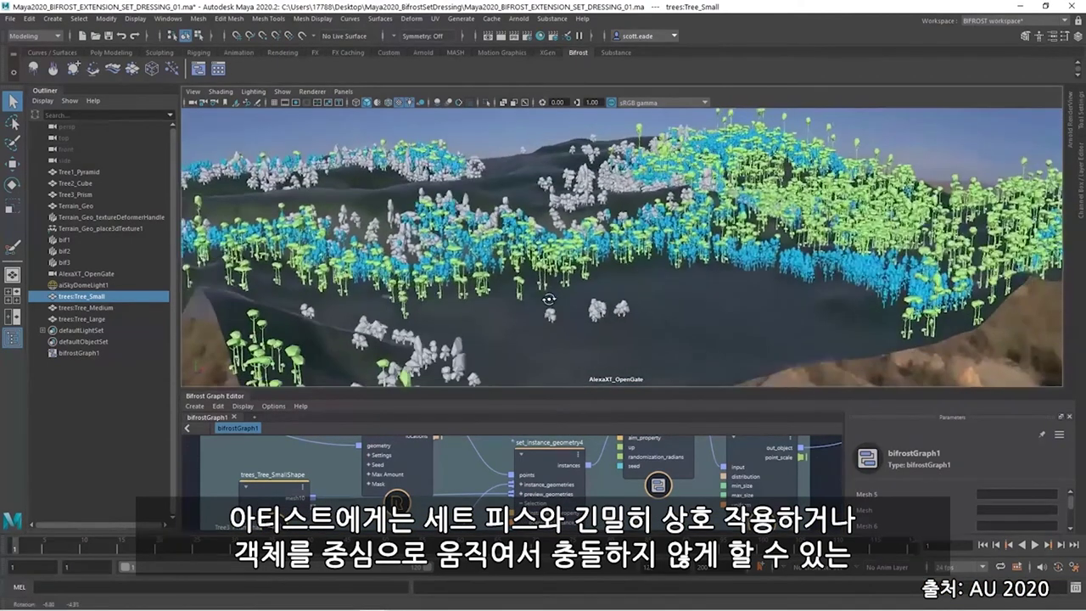
scroll(562, 318, up, 10)
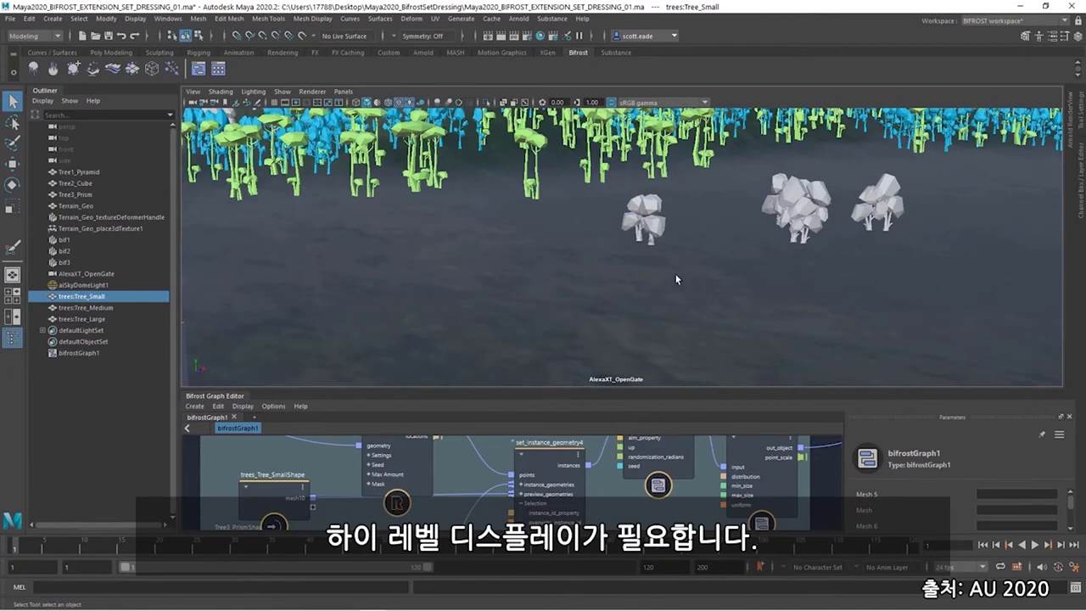
scroll(677, 278, down, 8)
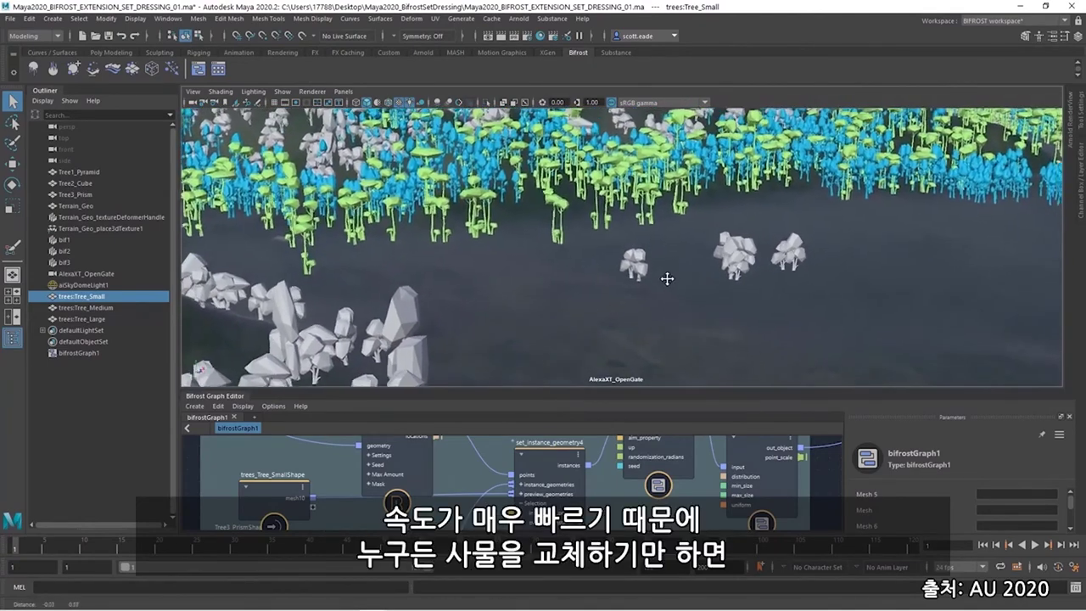
scroll(667, 278, down, 8)
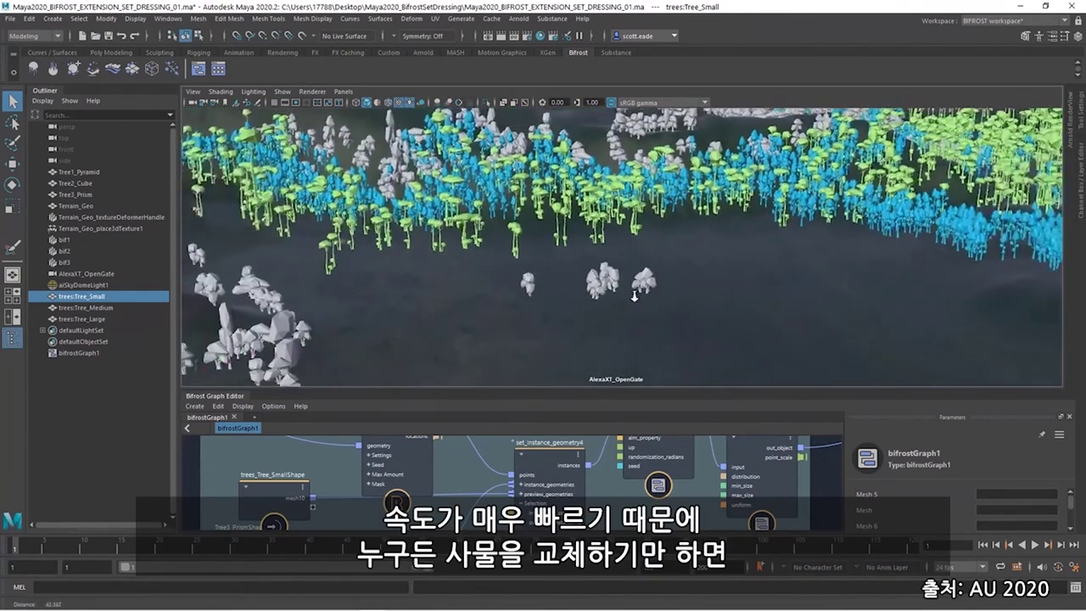
scroll(634, 296, down, 4)
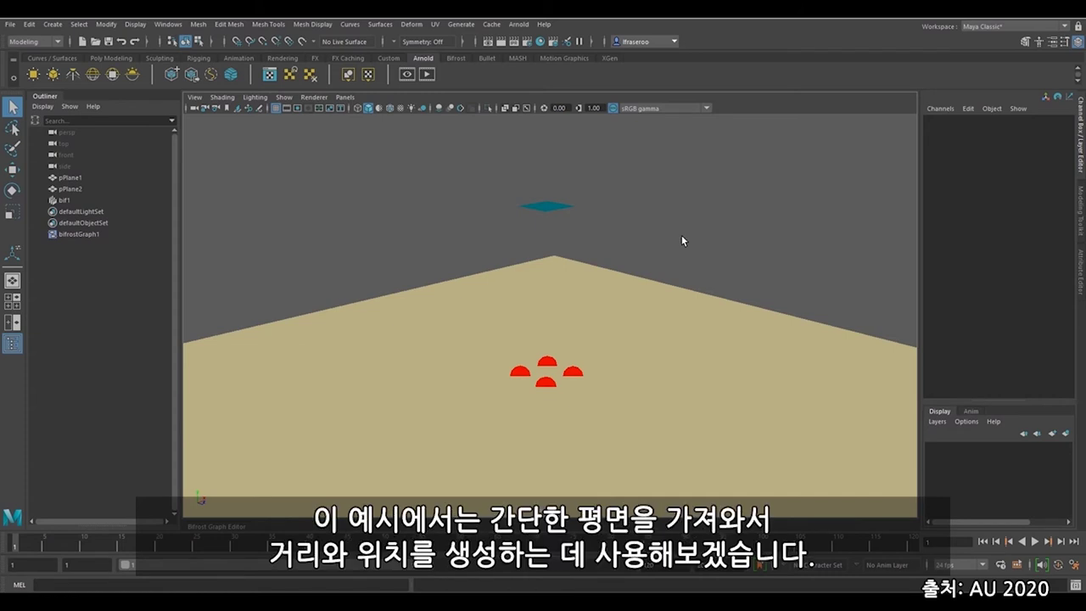
- Scale the teal pPlane2 uniformly to about 1.001, spreading the four red domes apart
click(547, 207)
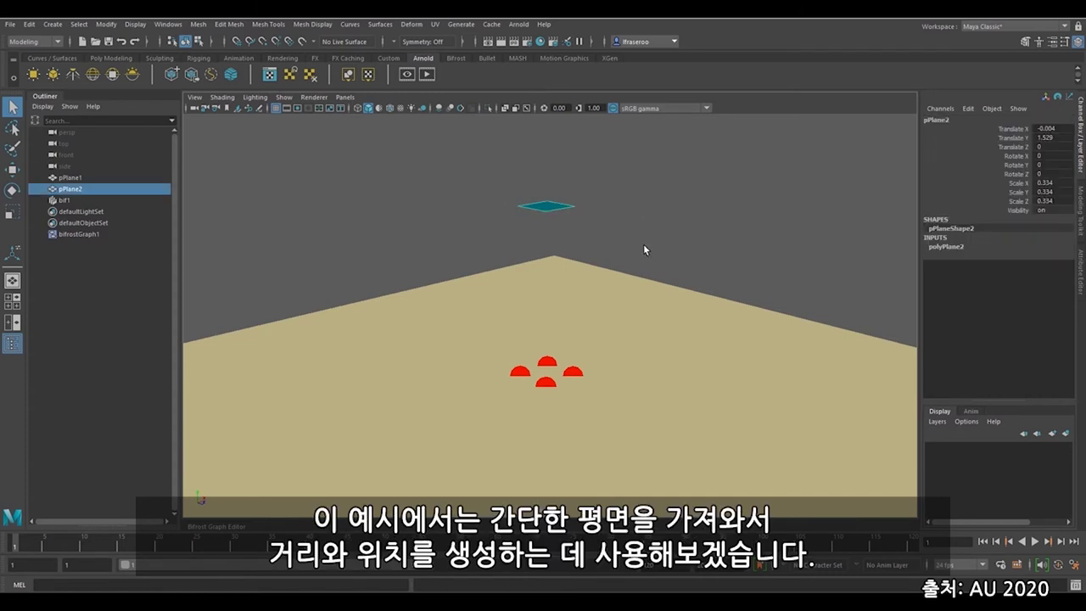
key(r)
drag(548, 208, 617, 276)
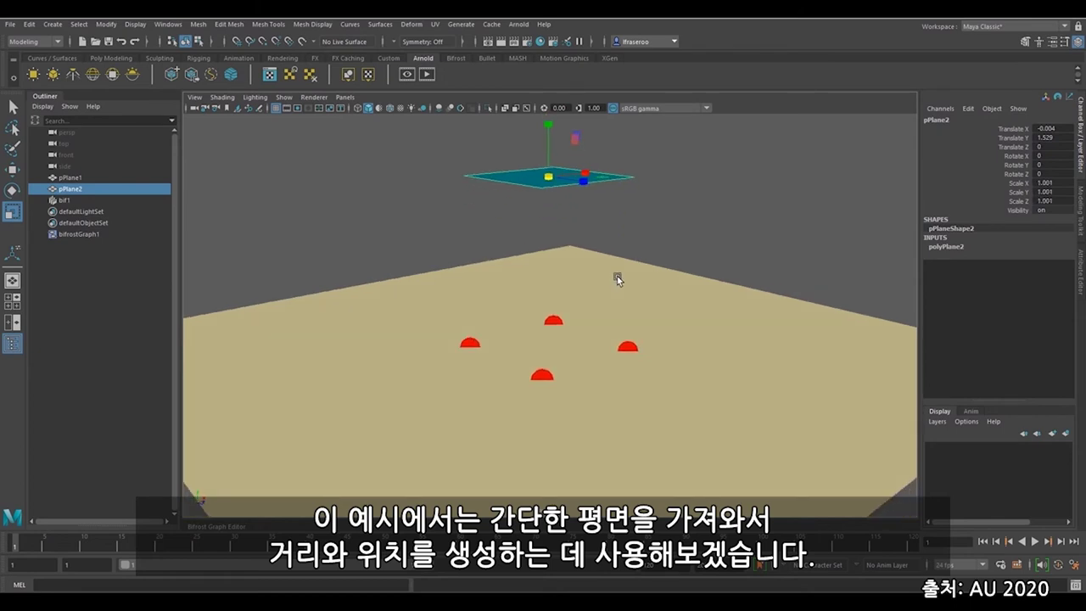
click(662, 318)
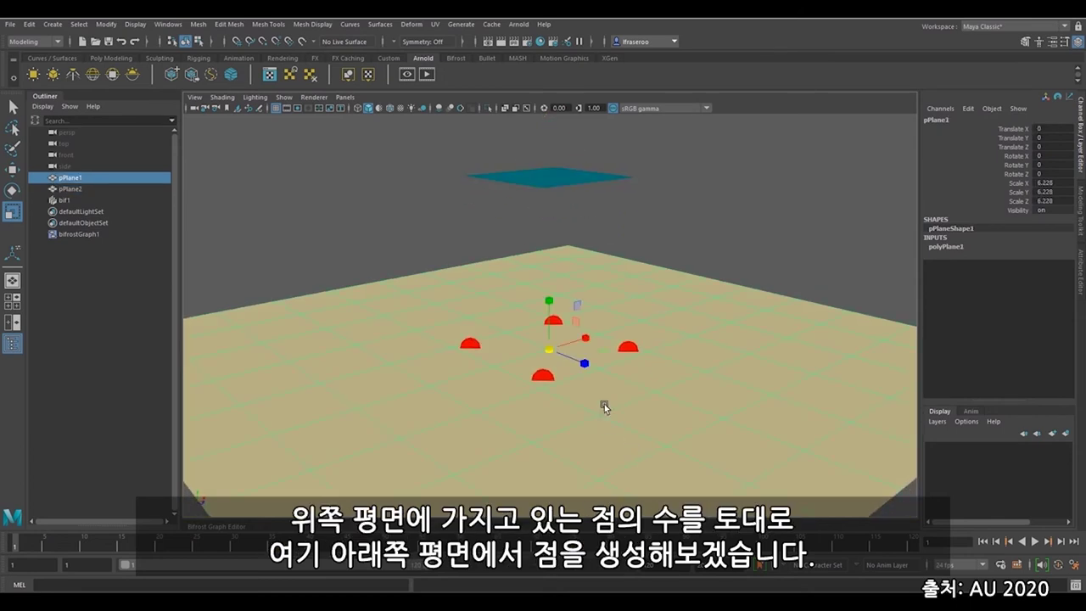
alt+drag(605, 408, 590, 406)
click(509, 177)
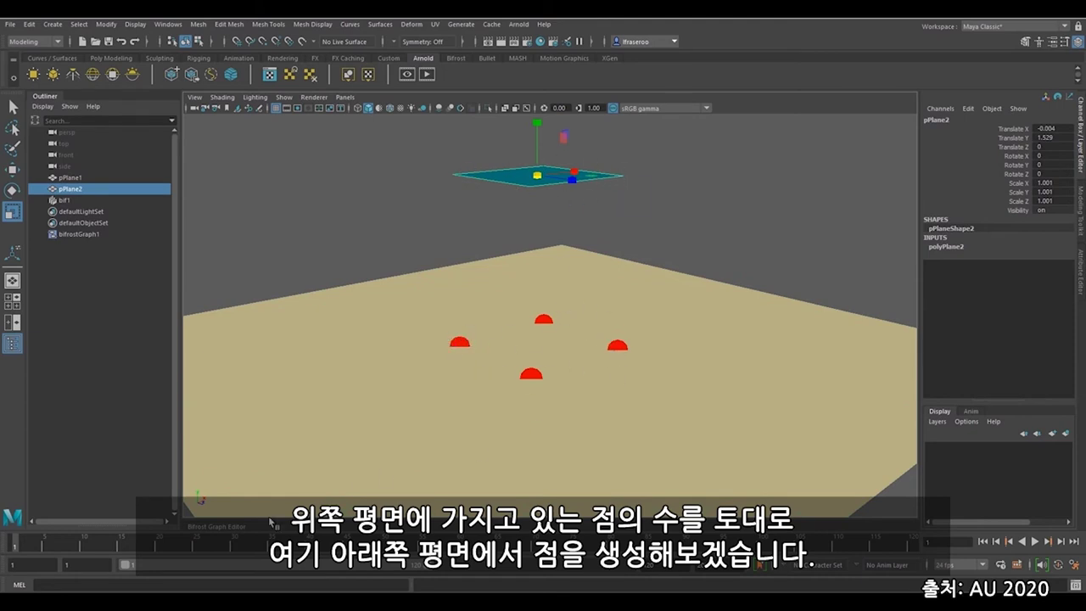
drag(271, 519, 271, 247)
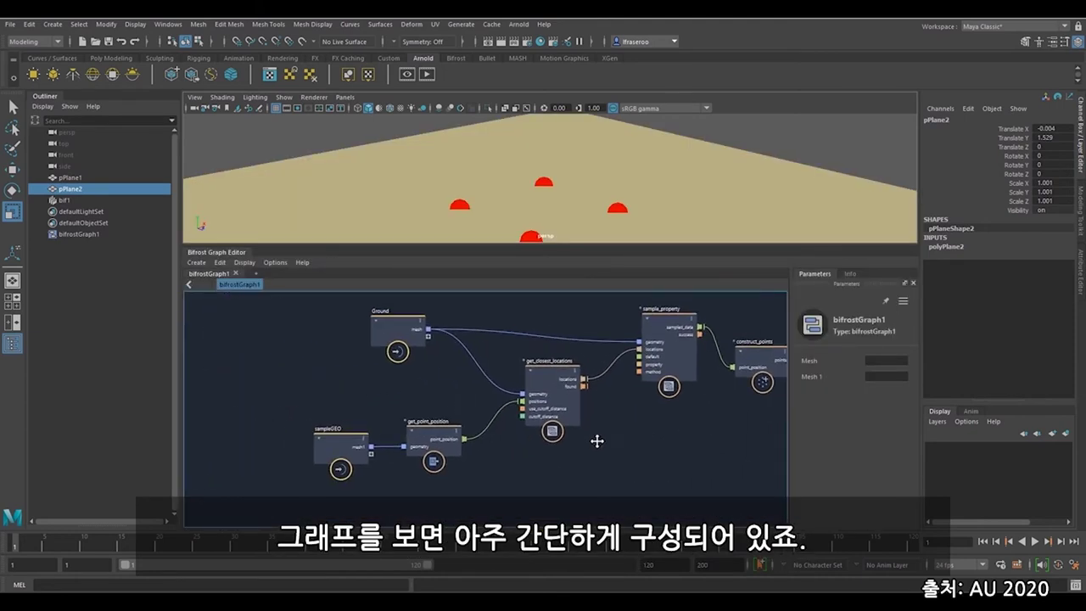
middle_drag(597, 442, 534, 447)
drag(318, 342, 300, 325)
drag(270, 452, 255, 412)
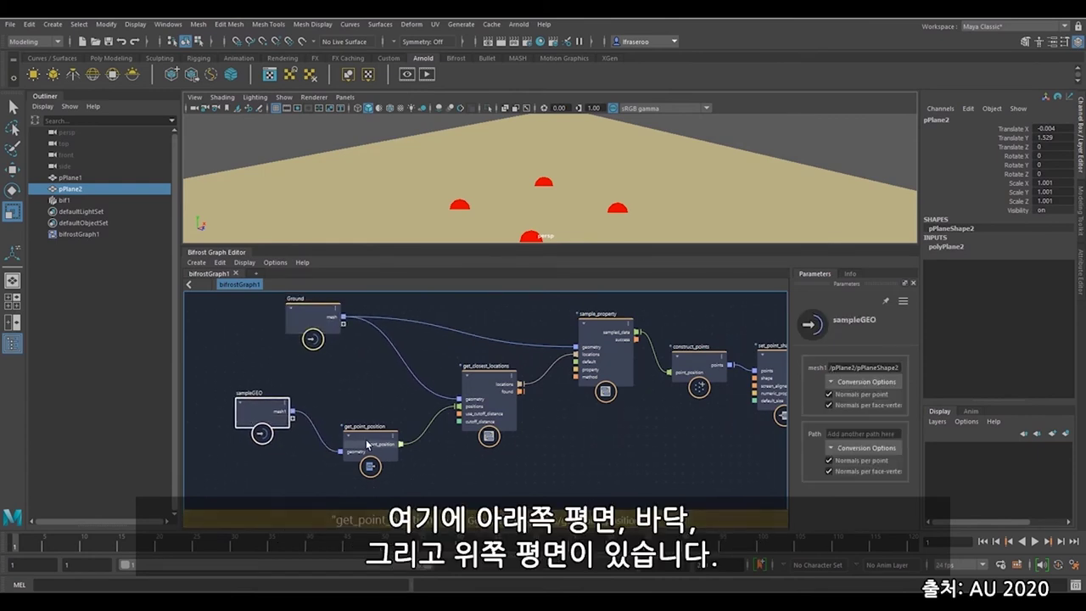
drag(365, 439, 370, 426)
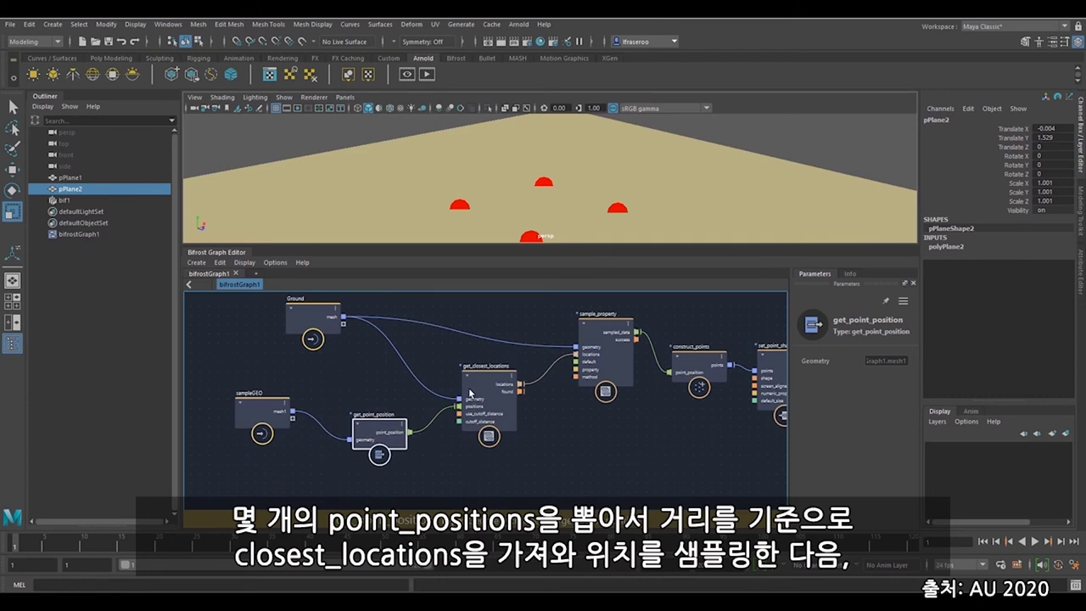
drag(471, 393, 469, 387)
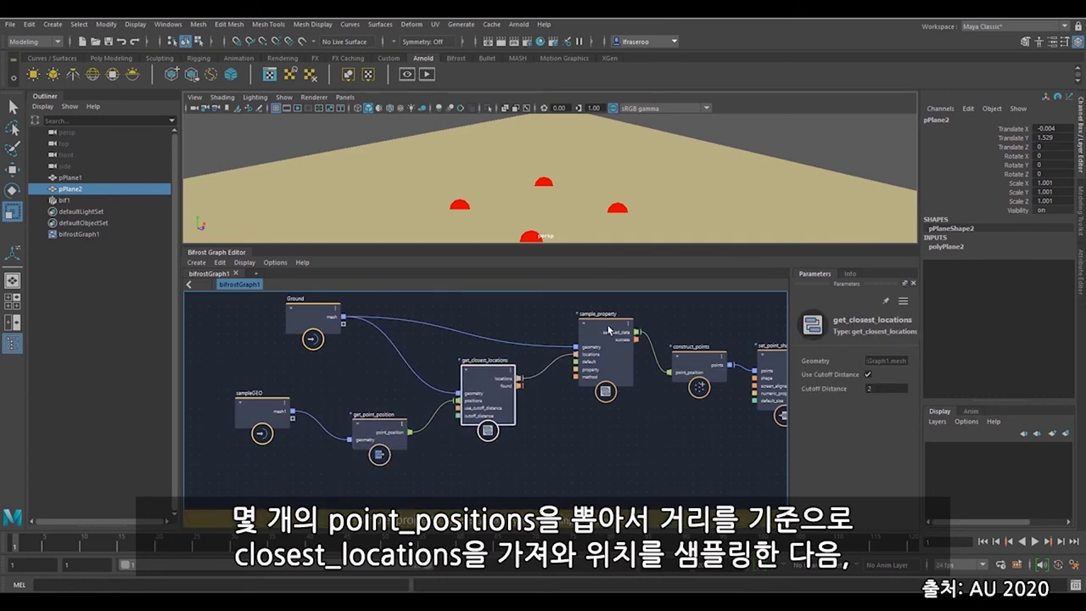
drag(613, 328, 610, 325)
middle_drag(700, 335, 501, 339)
click(506, 366)
drag(506, 366, 503, 364)
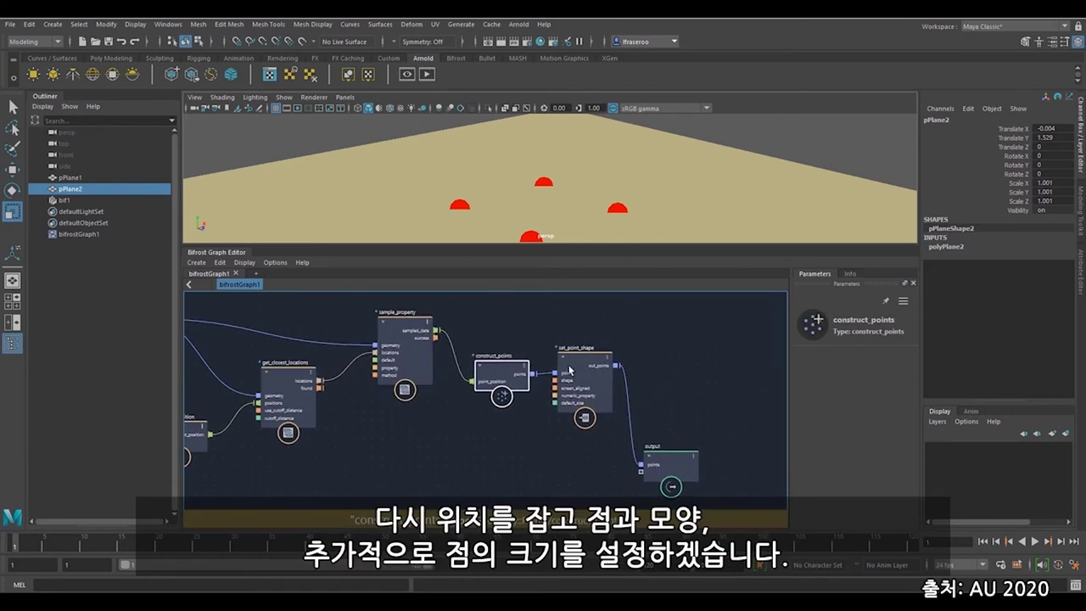
drag(585, 360, 594, 386)
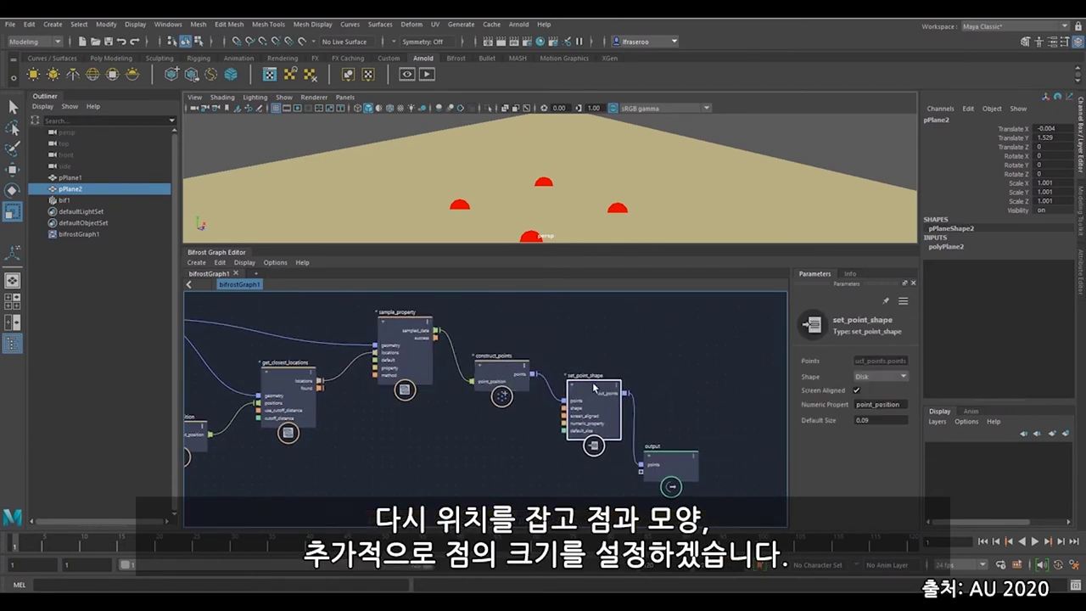
double_click(880, 421)
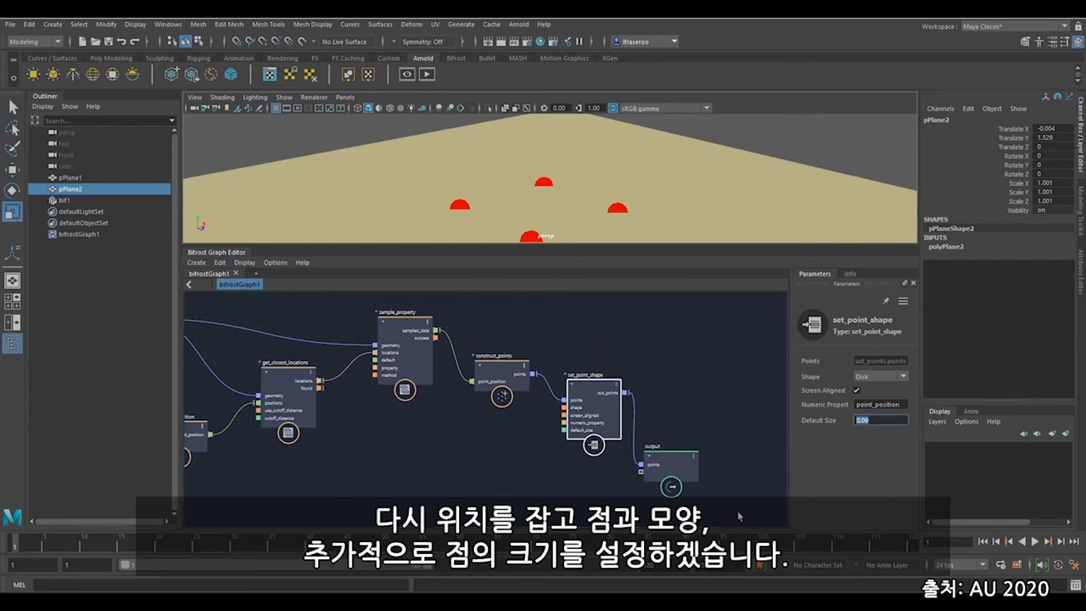
click(670, 458)
- Orbit the view and try moving the teal plane, then undo the move
click(516, 252)
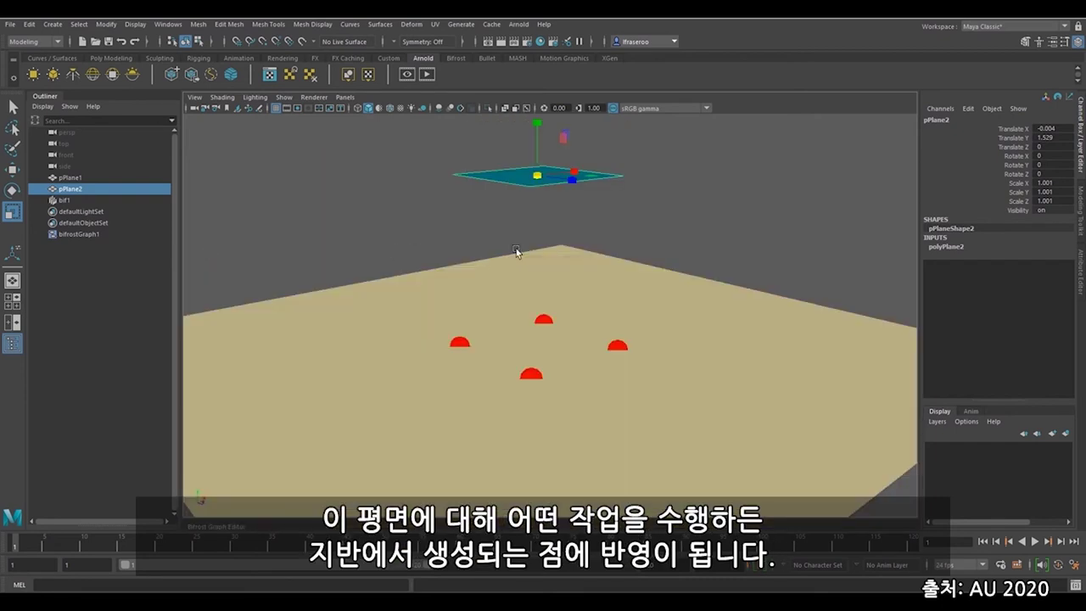
alt+drag(516, 252, 552, 244)
key(w)
key(ctrl+z)
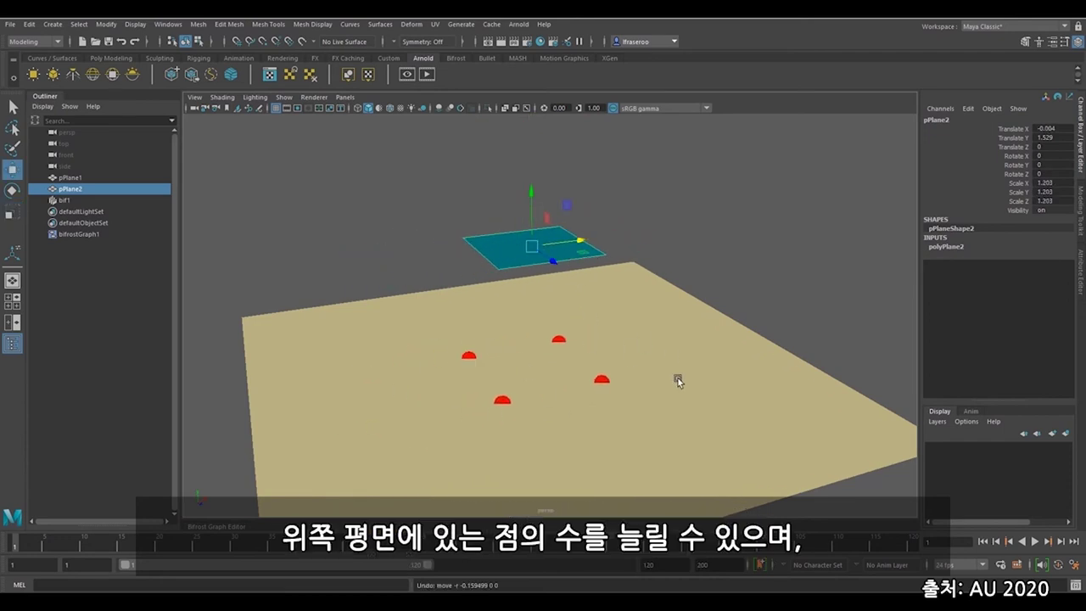
- Try changing the plane's Subdivisions Width, then undo the change
click(947, 247)
click(1002, 274)
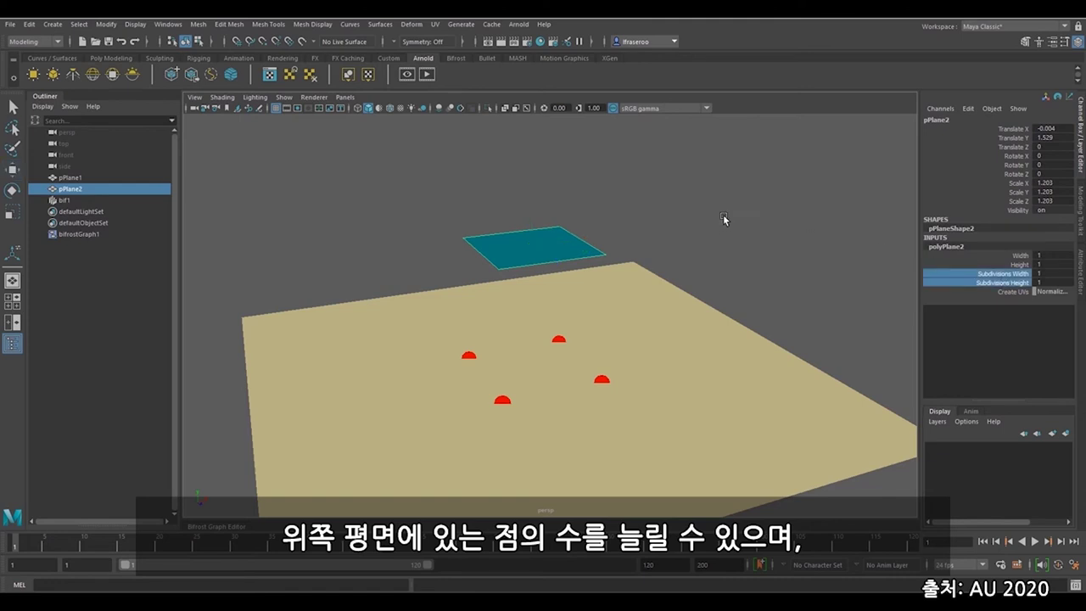
mouse_move(724, 220)
middle_down()
mouse_move(796, 205)
mouse_move(735, 209)
middle_up()
key(ctrl+z)
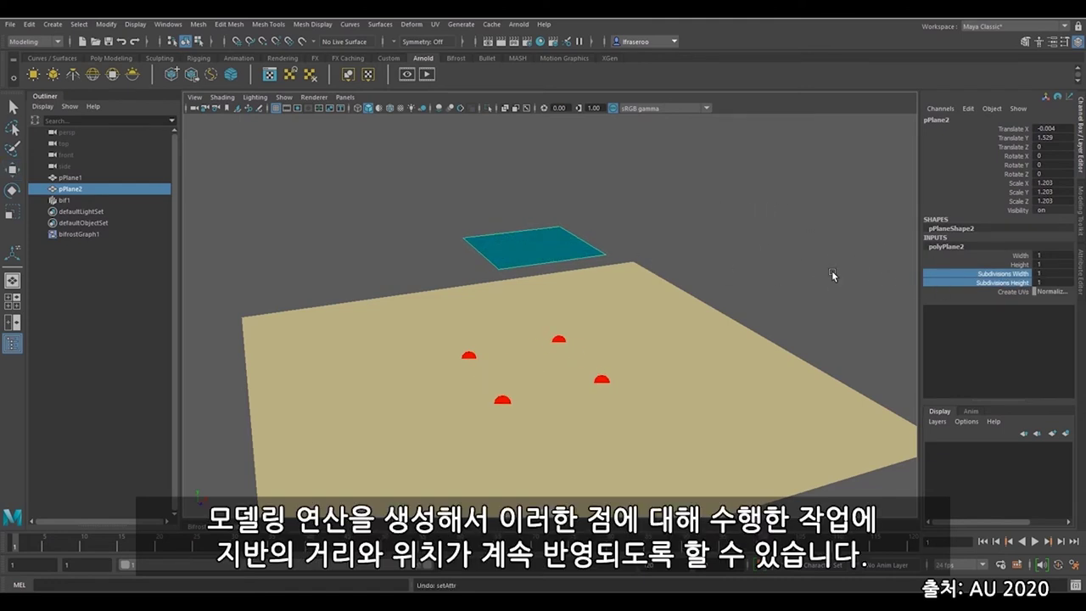
- Try raising a corner vertex of the plane, undo it, and return to object mode
key(F9)
click(606, 255)
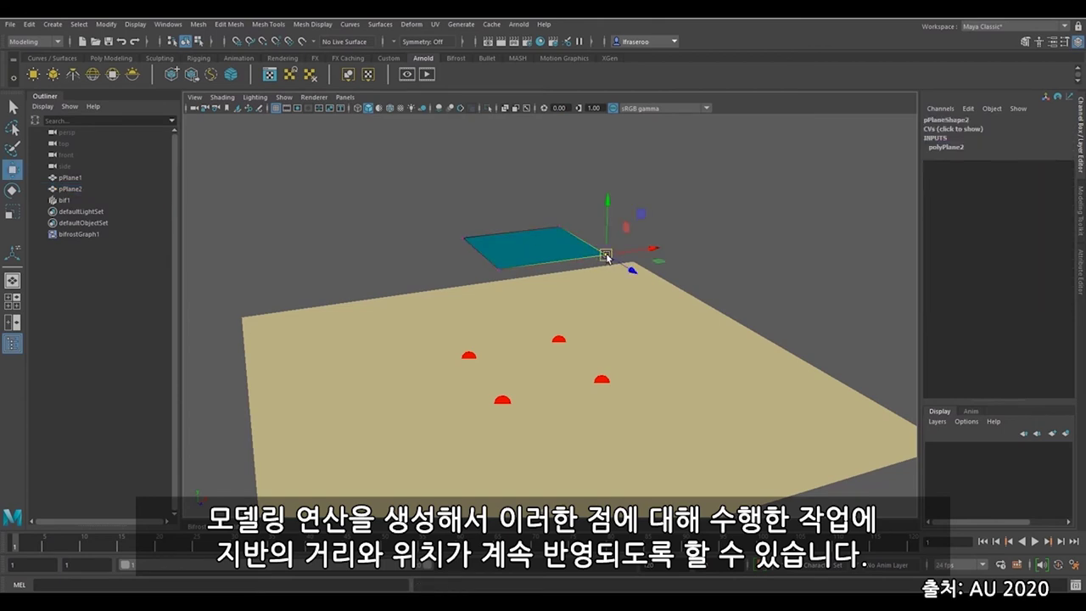
drag(606, 255, 620, 170)
key(ctrl+z)
key(F8)
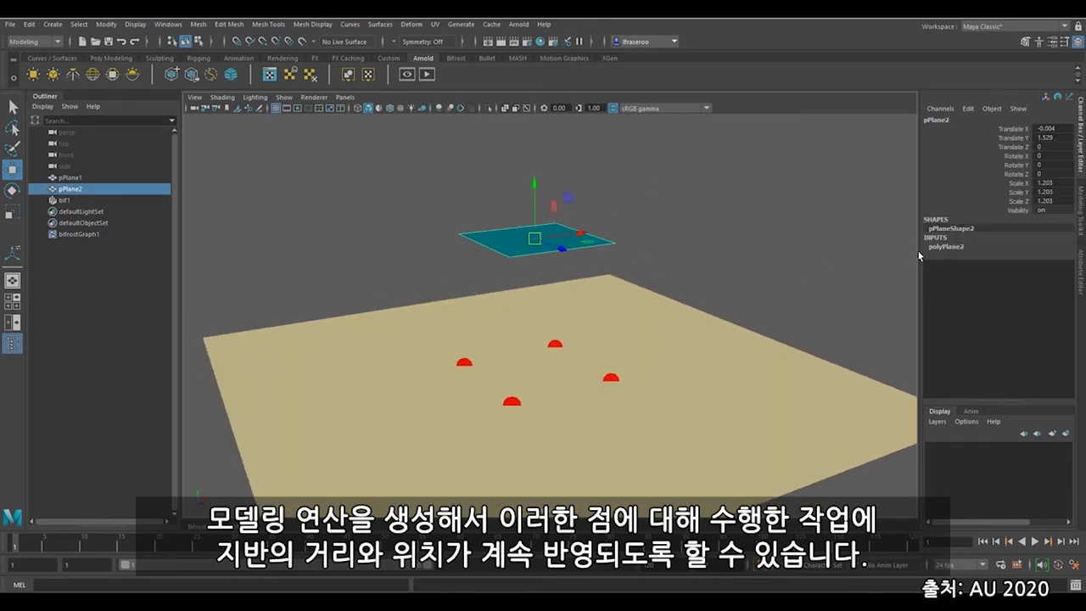
click(944, 246)
- Set the plane's Subdivisions Width and Height to 5
drag(1050, 273, 1049, 281)
text(5)
key(Return)
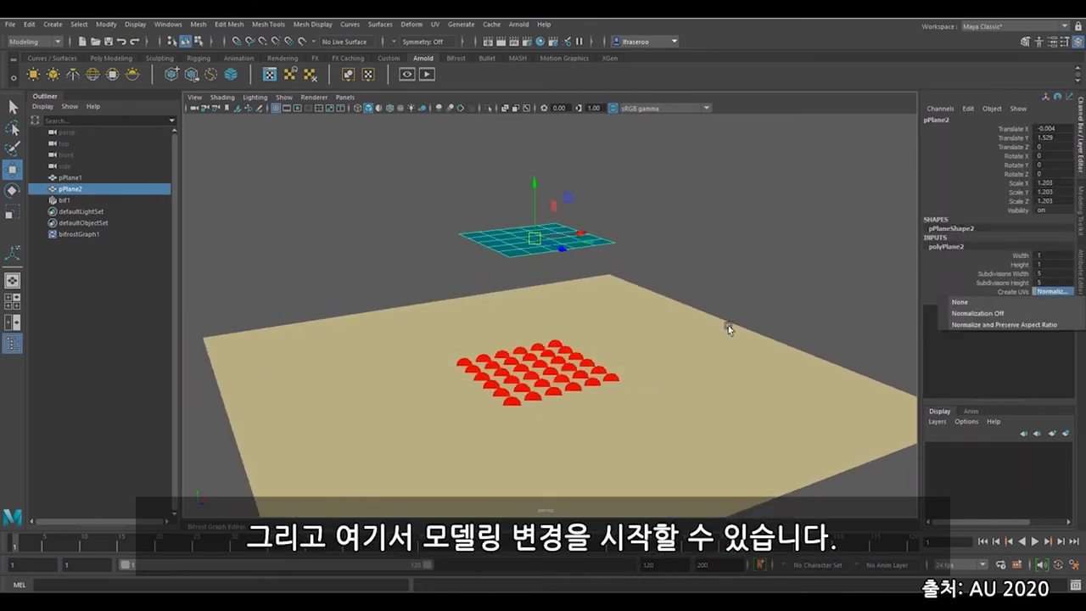
click(616, 223)
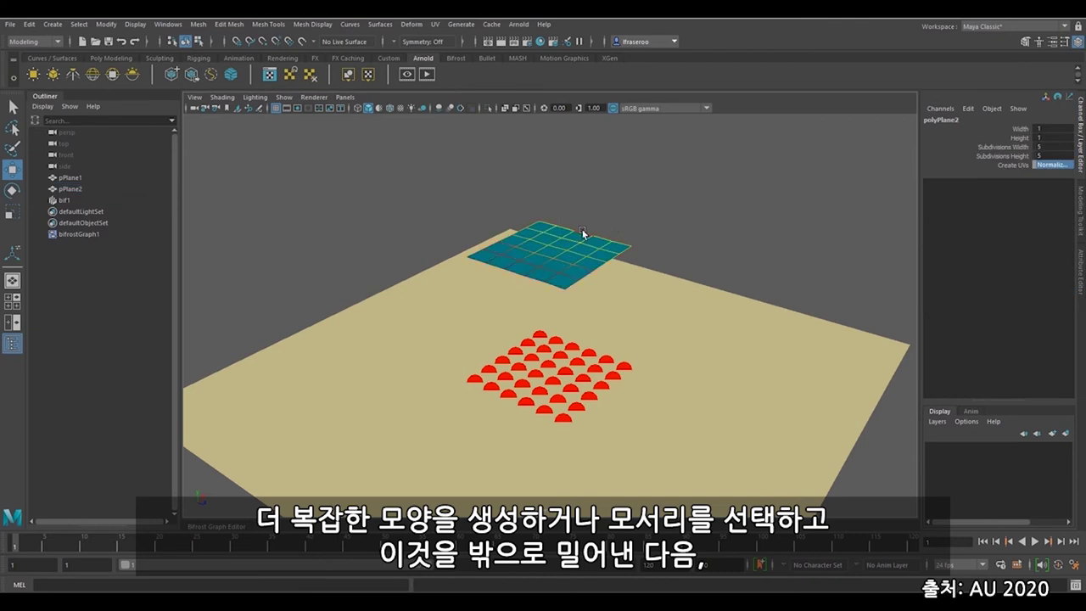
click(510, 237)
- Extrude the plane's outer edges outward into a four-armed cross with 13 divisions
click(511, 275)
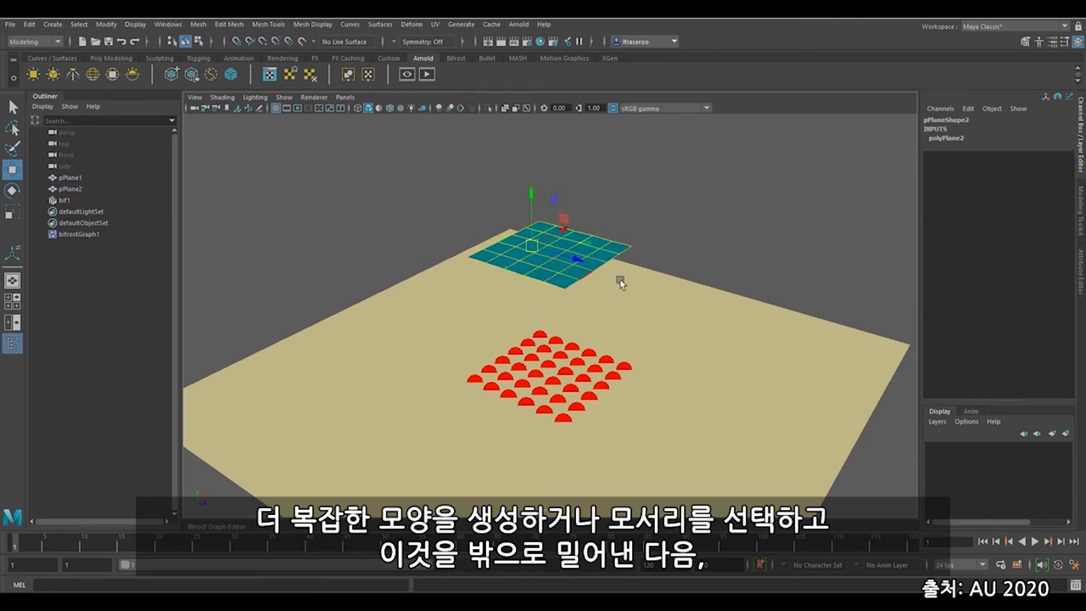
shift+click(604, 269)
scroll(642, 346, up, 5)
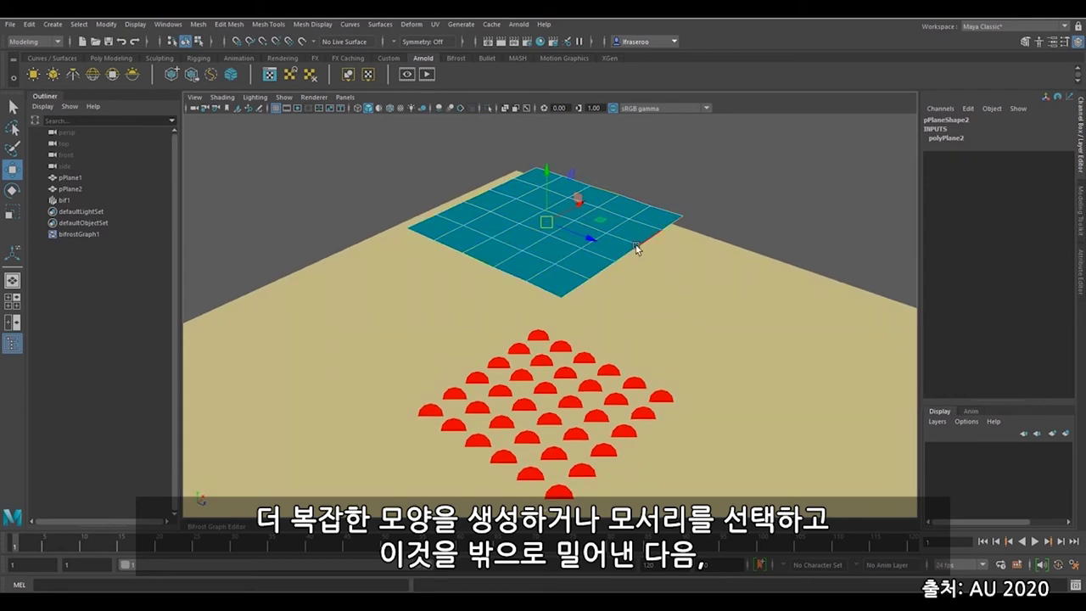
shift+right_drag(627, 253, 629, 293)
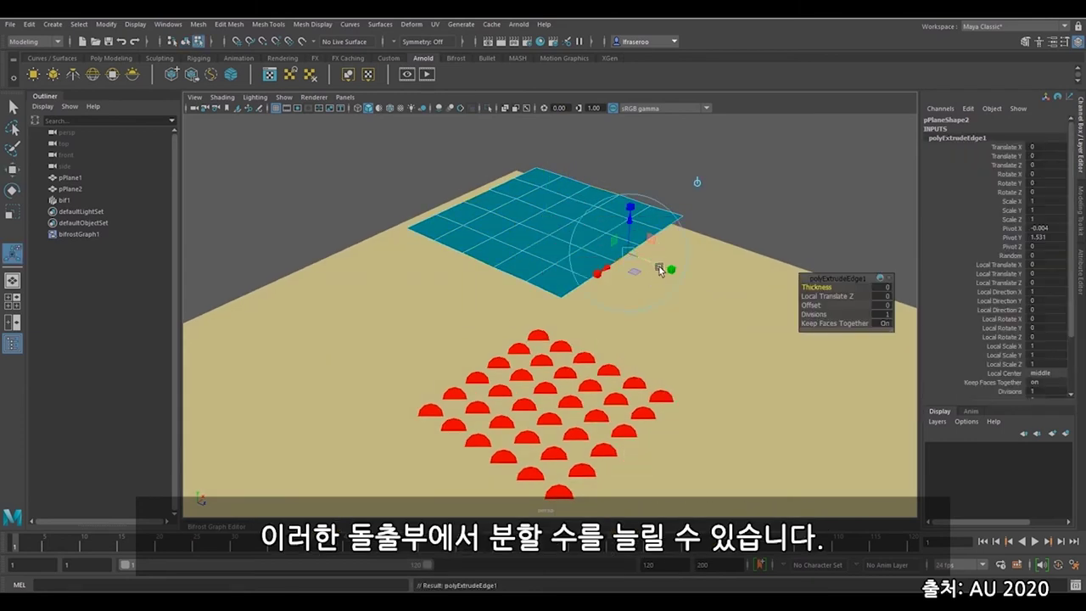
drag(659, 267, 766, 427)
scroll(767, 427, down, 3)
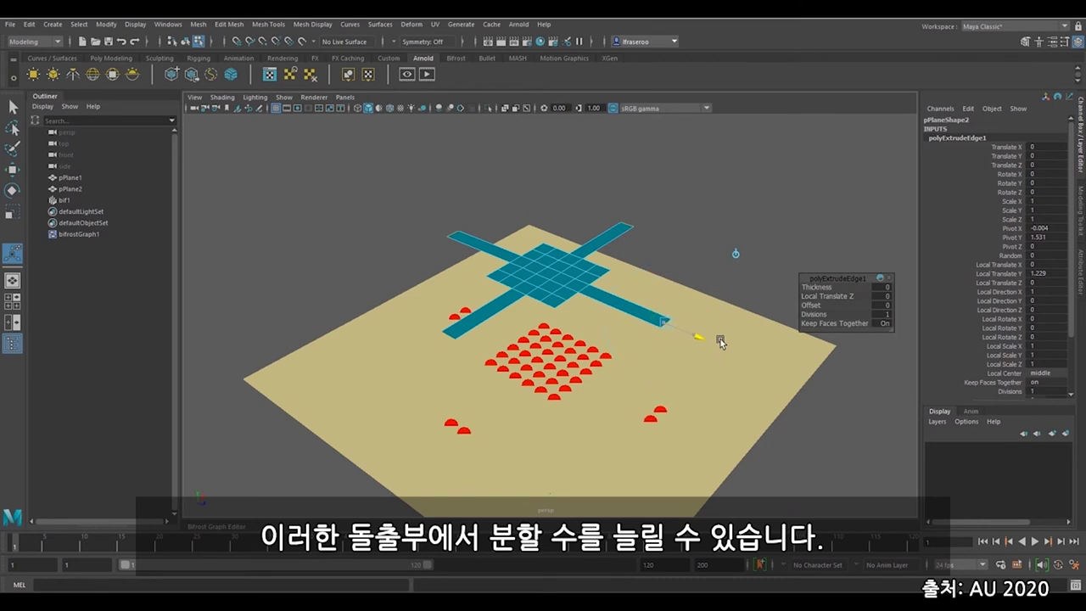
drag(721, 342, 763, 352)
drag(827, 314, 887, 308)
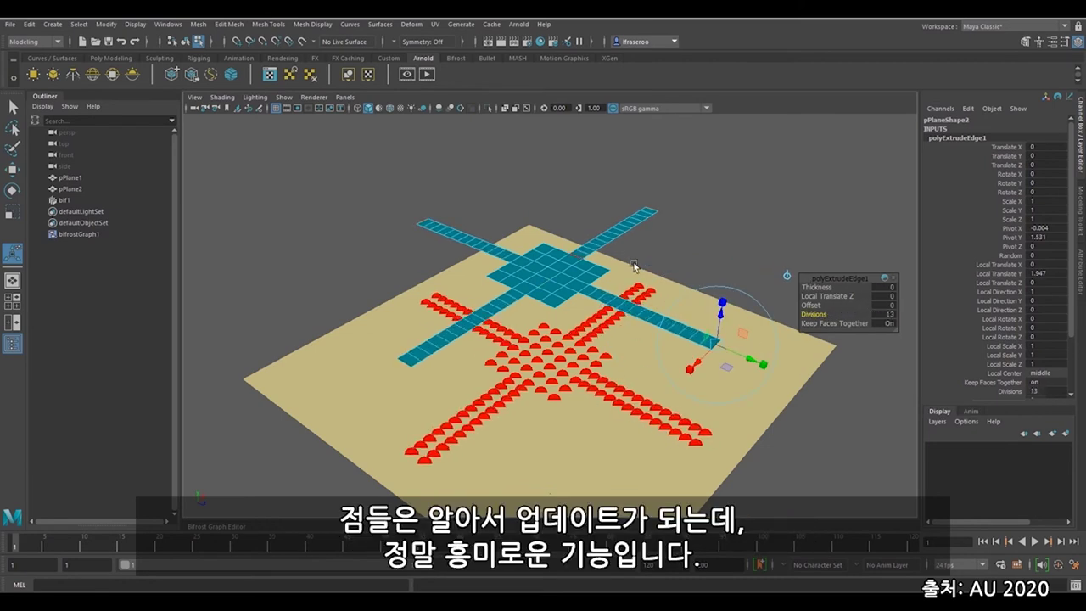
key(q)
alt+drag(717, 194, 422, 398)
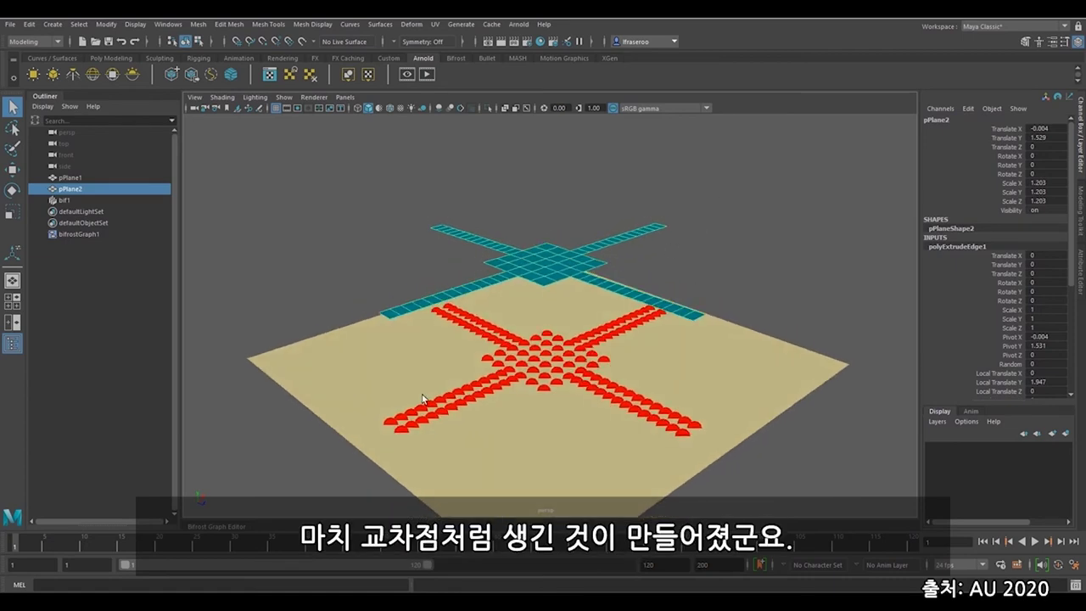
- Lift the ribbon plane's centre into a wide dome using soft selection
alt+right_drag(464, 354, 576, 389)
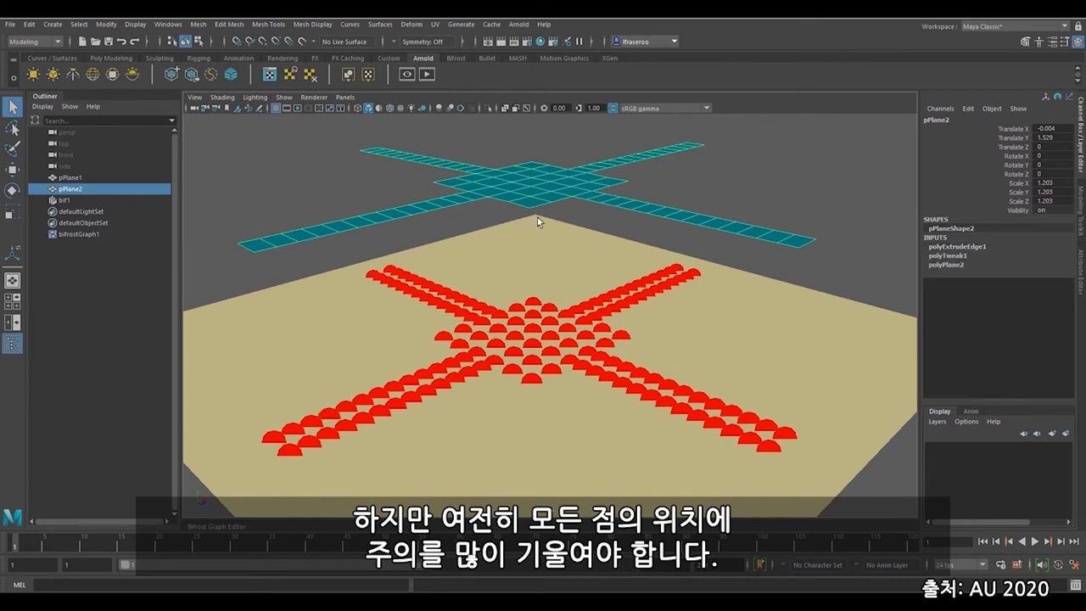
key(w)
scroll(643, 309, down, 5)
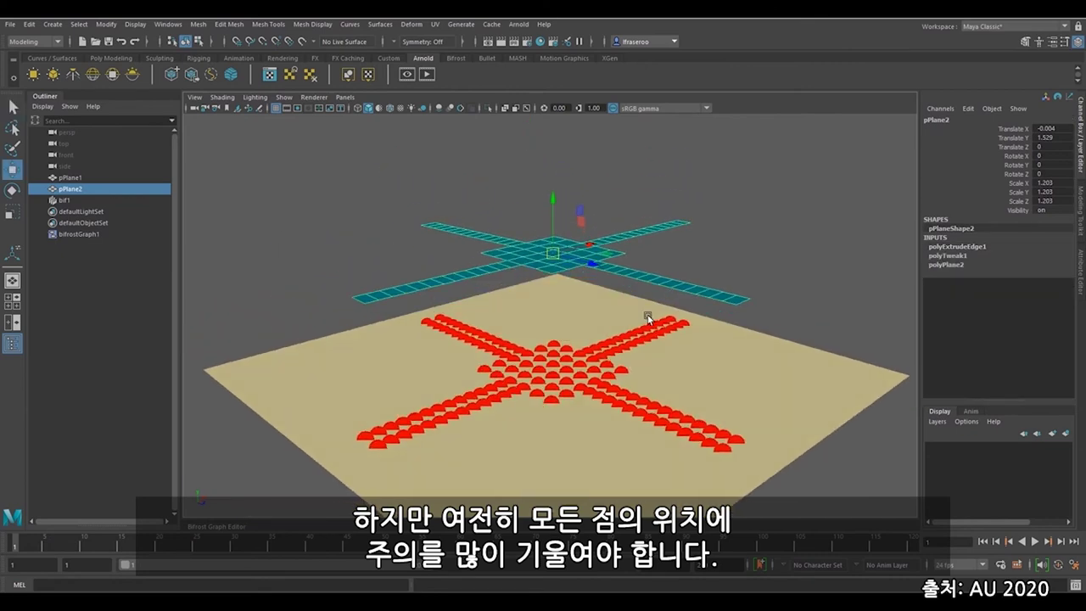
click(556, 254)
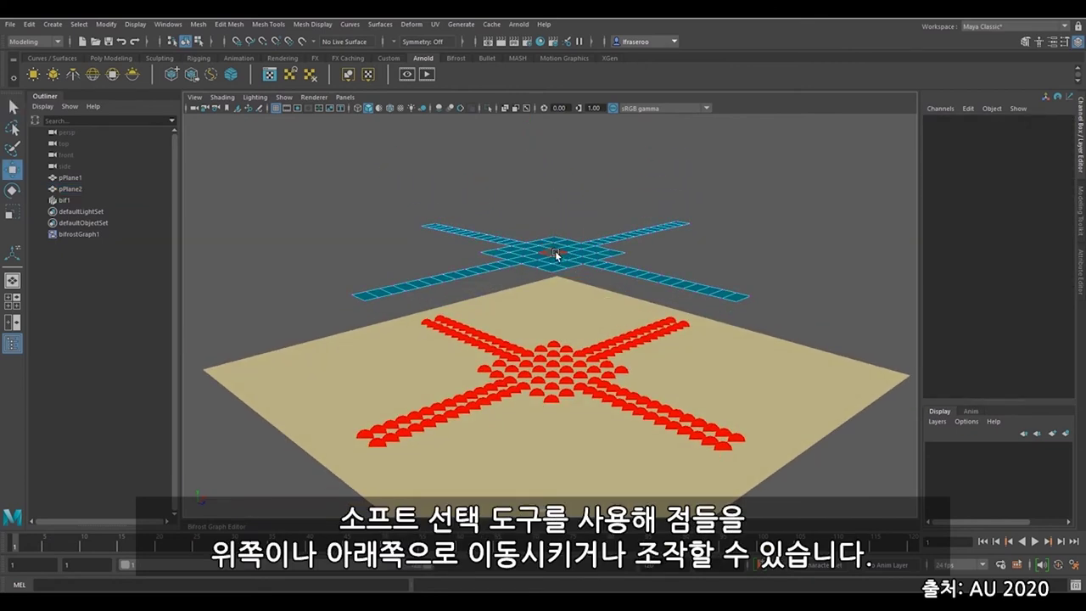
click(554, 253)
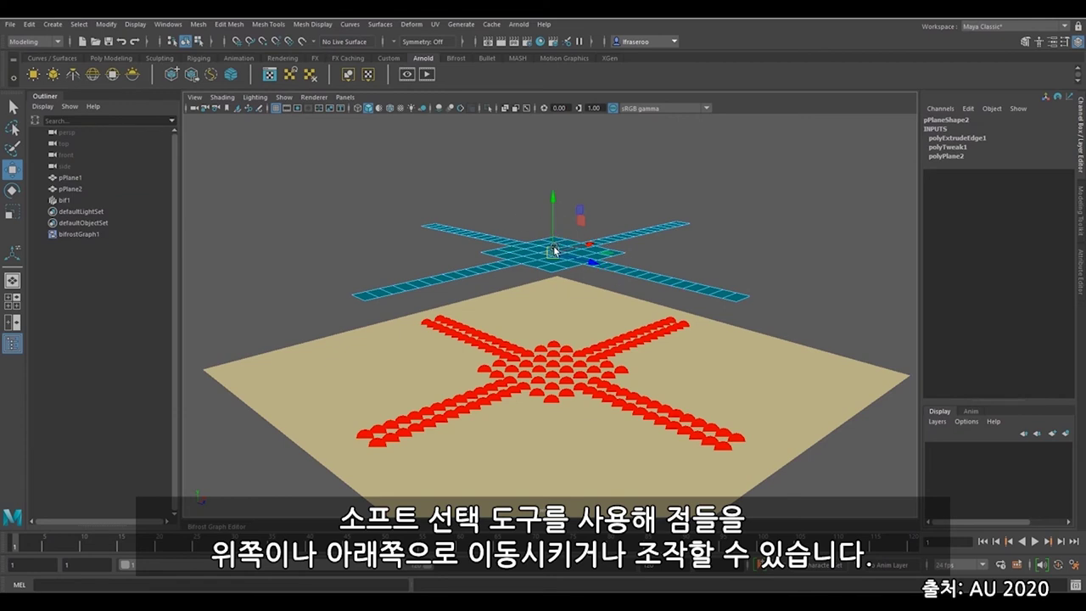
key(b)
drag(564, 249, 730, 260)
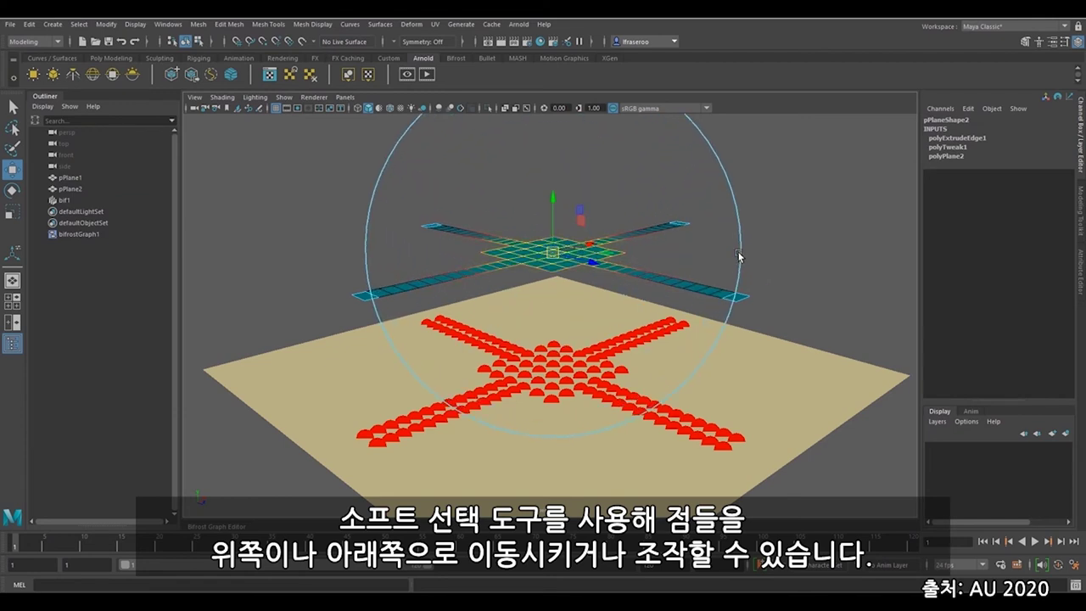
drag(553, 197, 556, 153)
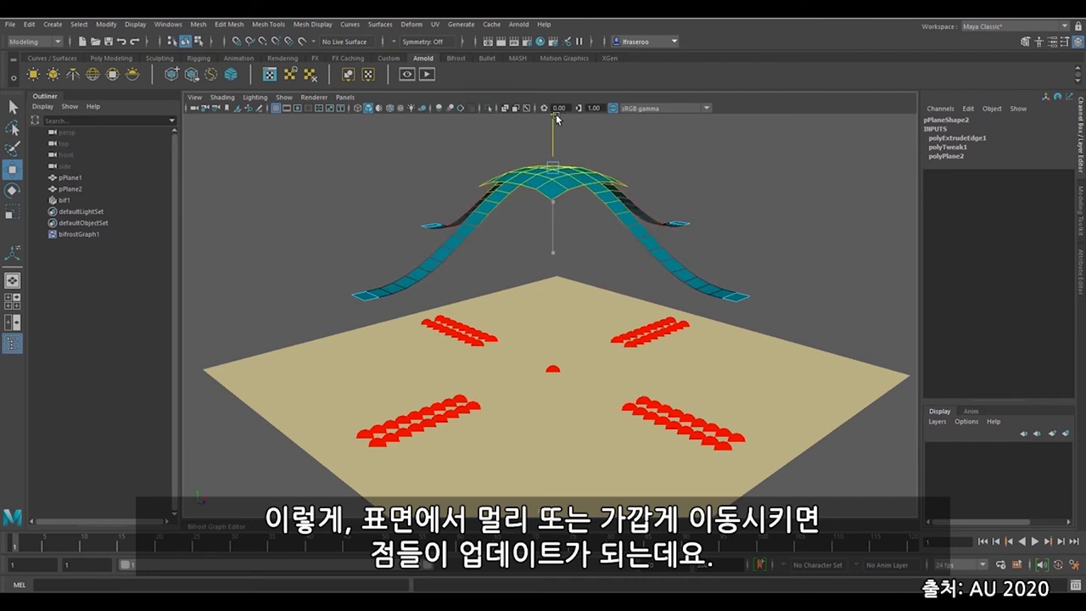
scroll(662, 213, down, 3)
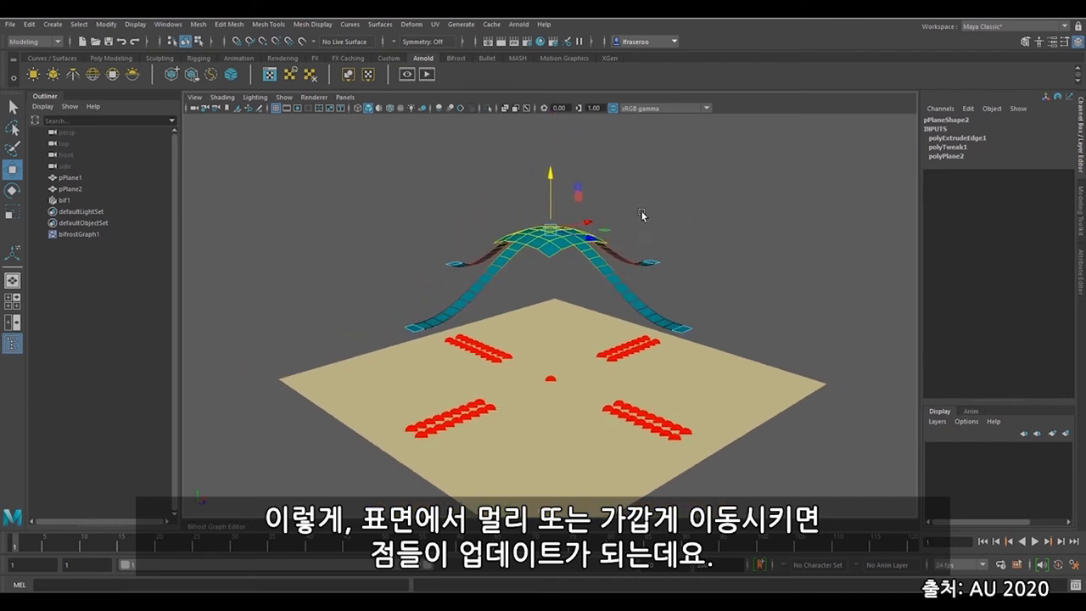
middle_drag(642, 216, 696, 161)
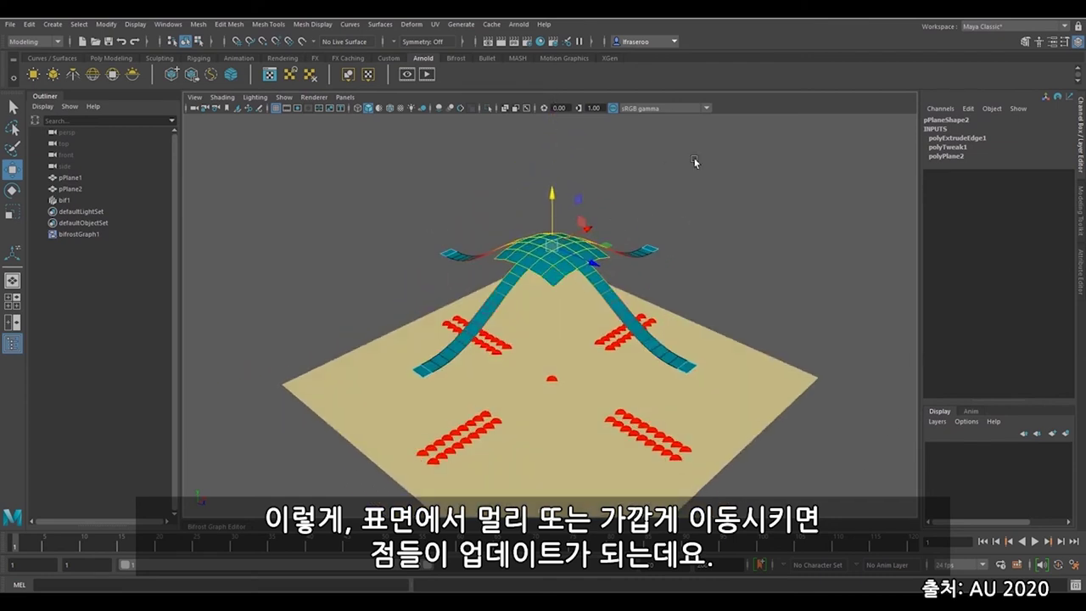
- Move the whole pPlane2 ribbon higher so the projected red points update
click(577, 268)
drag(551, 253, 761, 294)
key(e)
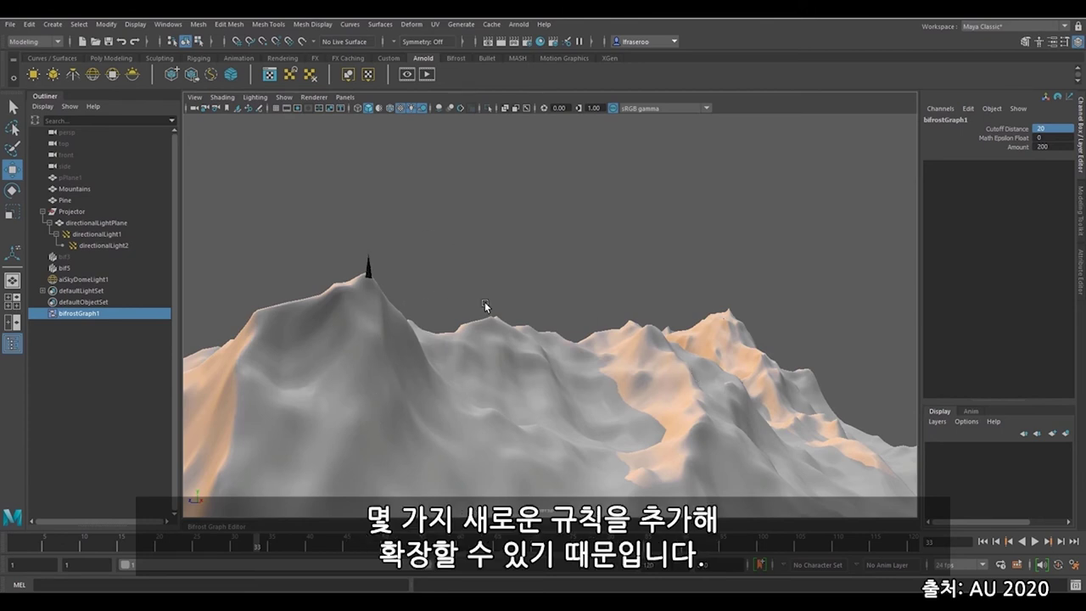
- Select the Projector group and orbit around the mountain terrain
click(102, 213)
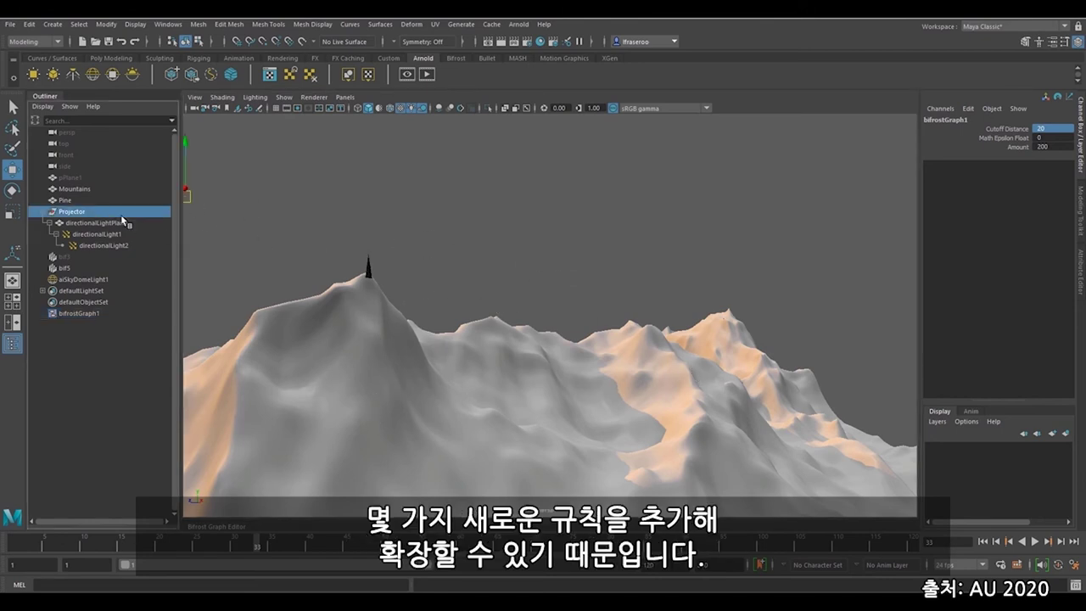
alt+drag(565, 235, 428, 183)
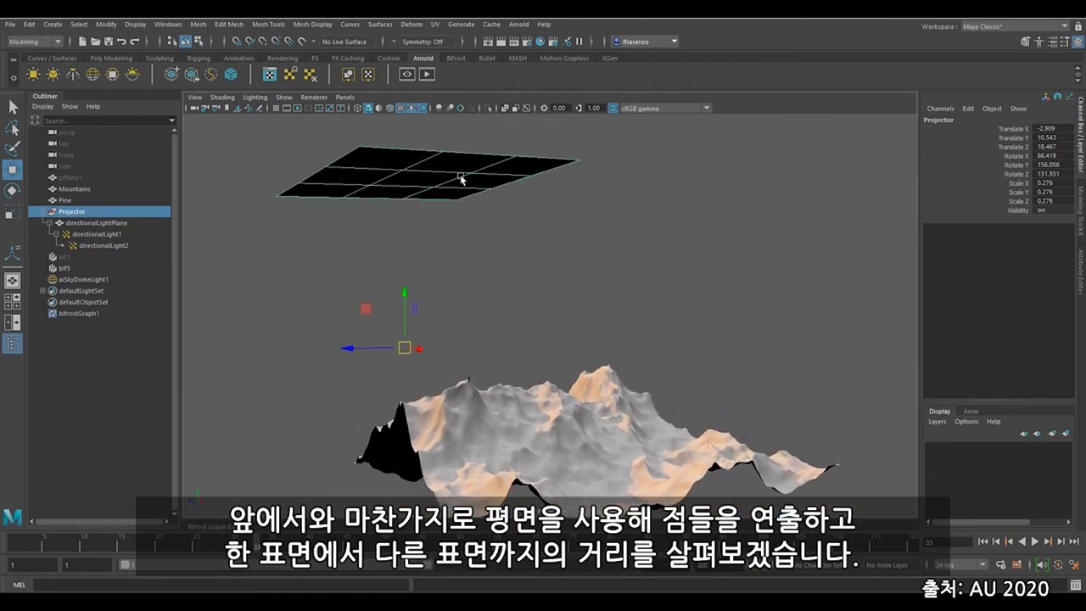
alt+drag(522, 308, 662, 380)
- Select bifrostGraph1 to show Cutoff Distance 20 and Amount 200, viewing the plane above
click(85, 313)
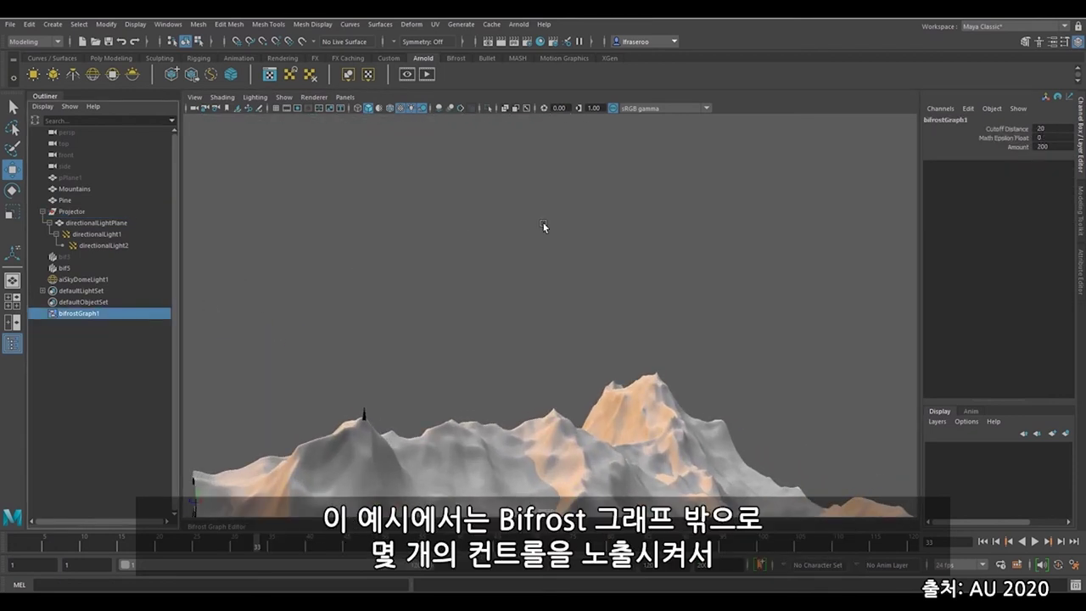
click(1017, 146)
click(1011, 129)
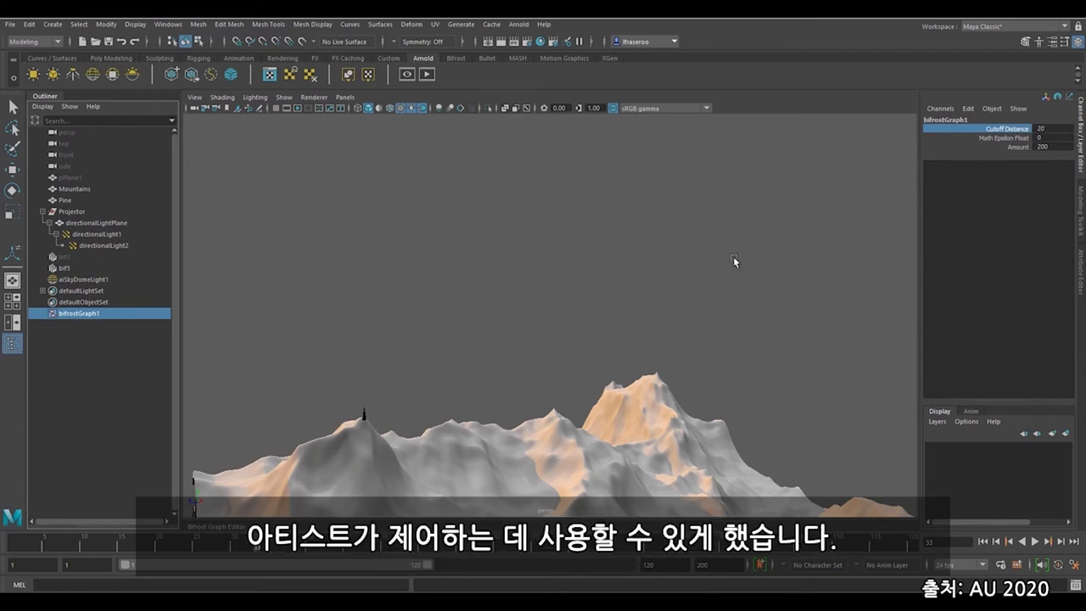
alt+drag(734, 262, 653, 243)
alt+middle_drag(653, 244, 601, 284)
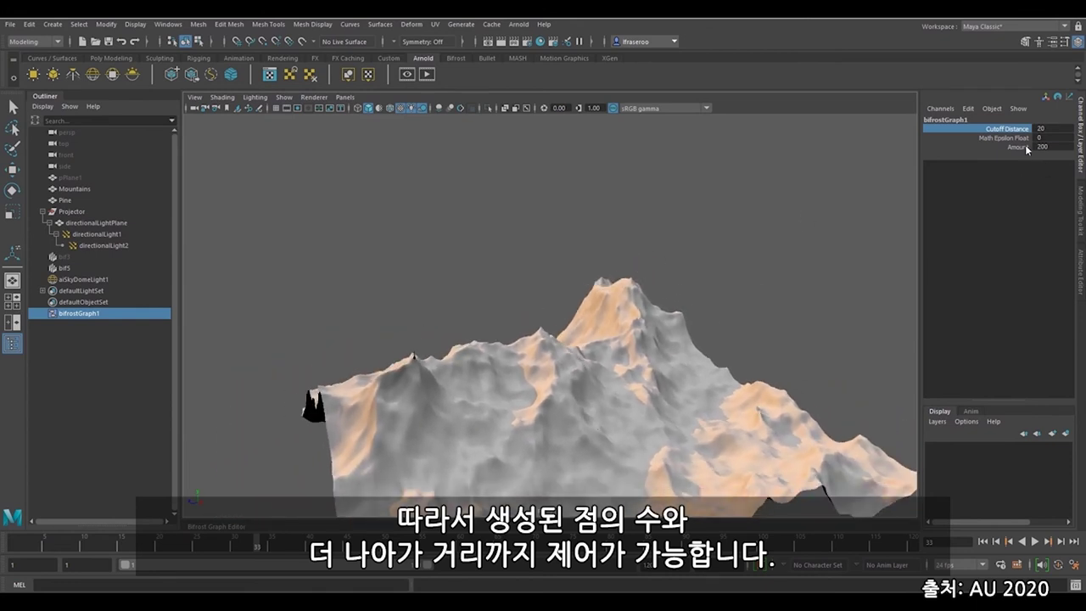
alt+drag(771, 244, 438, 257)
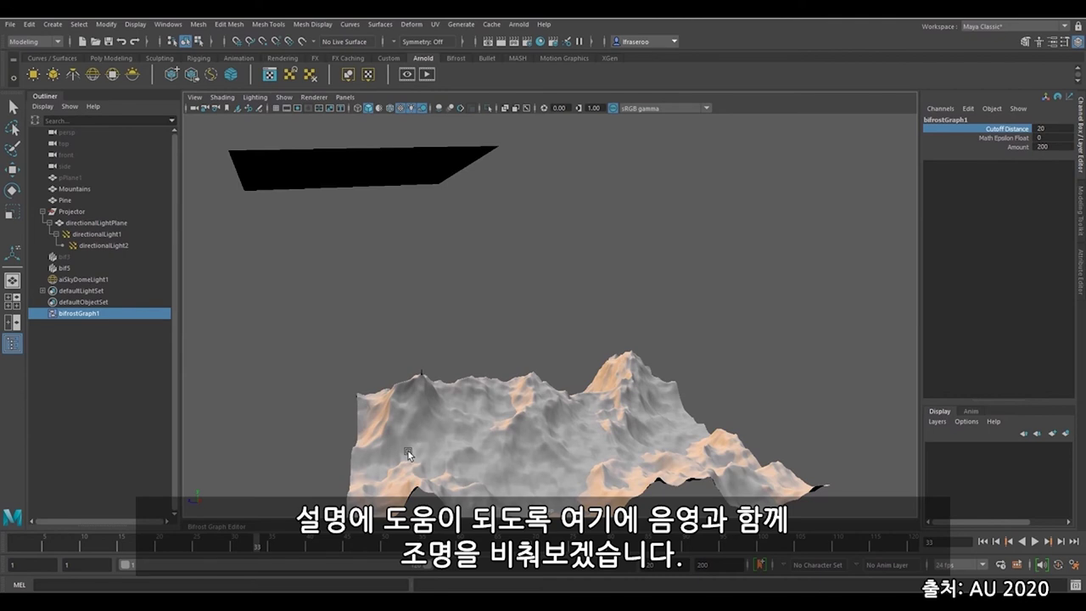
- Move directionalLightPlane to 23.752, -1.727, 68.275 and unhide the bif3 ray output
click(360, 179)
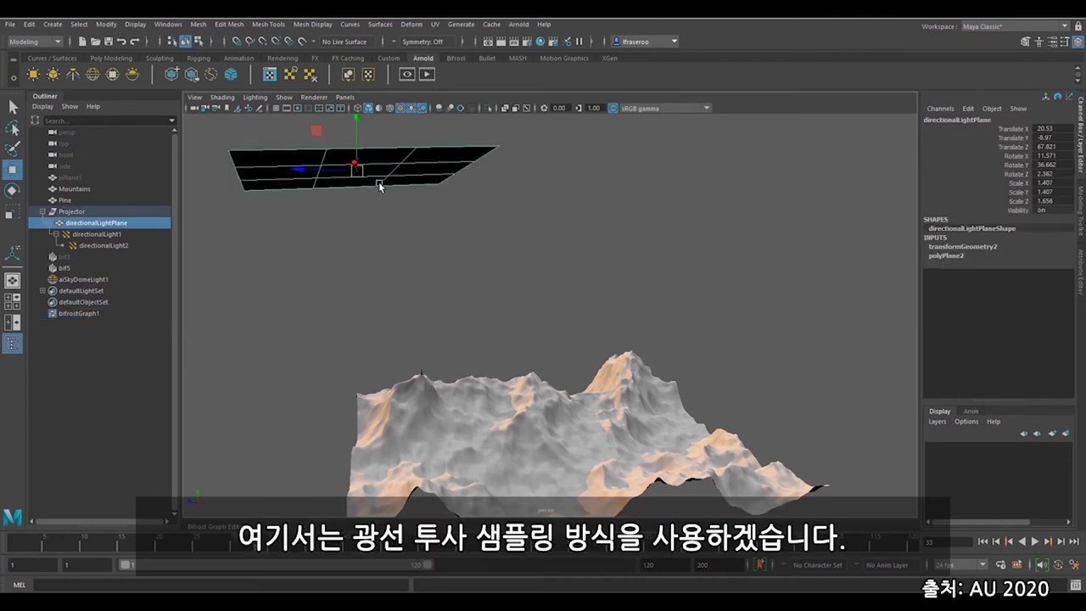
mouse_move(304, 173)
mouse_down()
mouse_move(383, 167)
mouse_move(329, 169)
mouse_move(507, 248)
mouse_move(441, 260)
mouse_up()
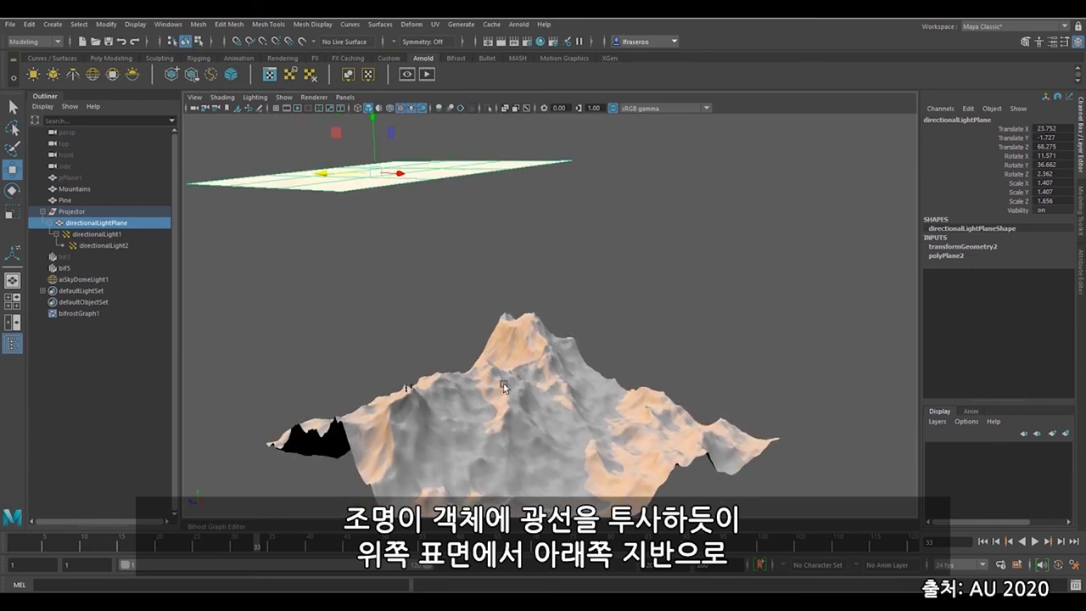
alt+drag(503, 387, 458, 153)
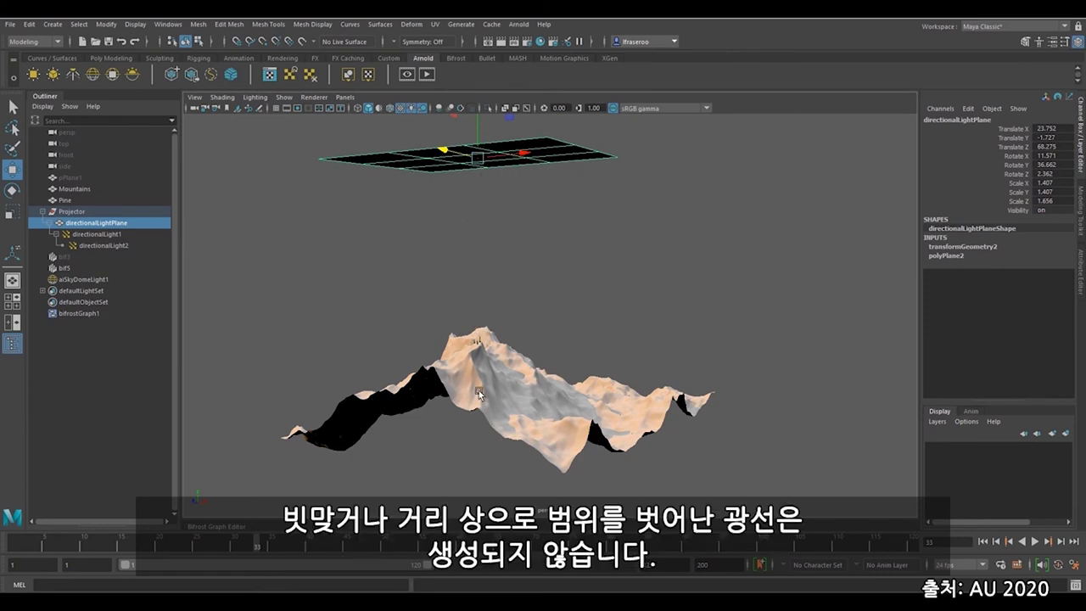
click(83, 258)
key(shift+h)
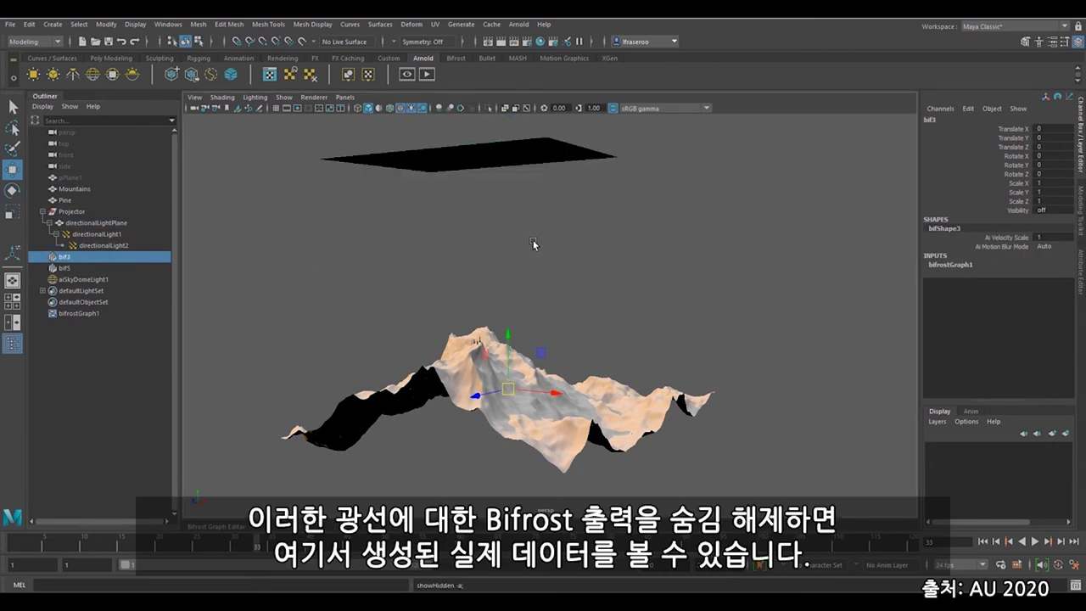
- Move and tilt the light plane so its rays fall diagonally across the mountains
alt+drag(533, 240, 620, 199)
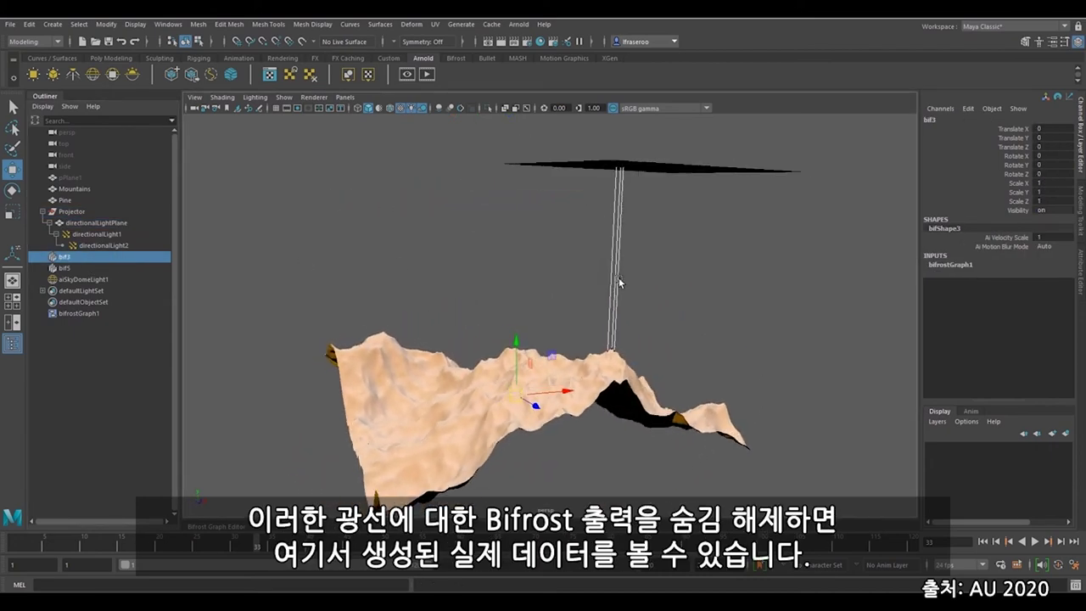
click(683, 169)
drag(650, 172, 561, 251)
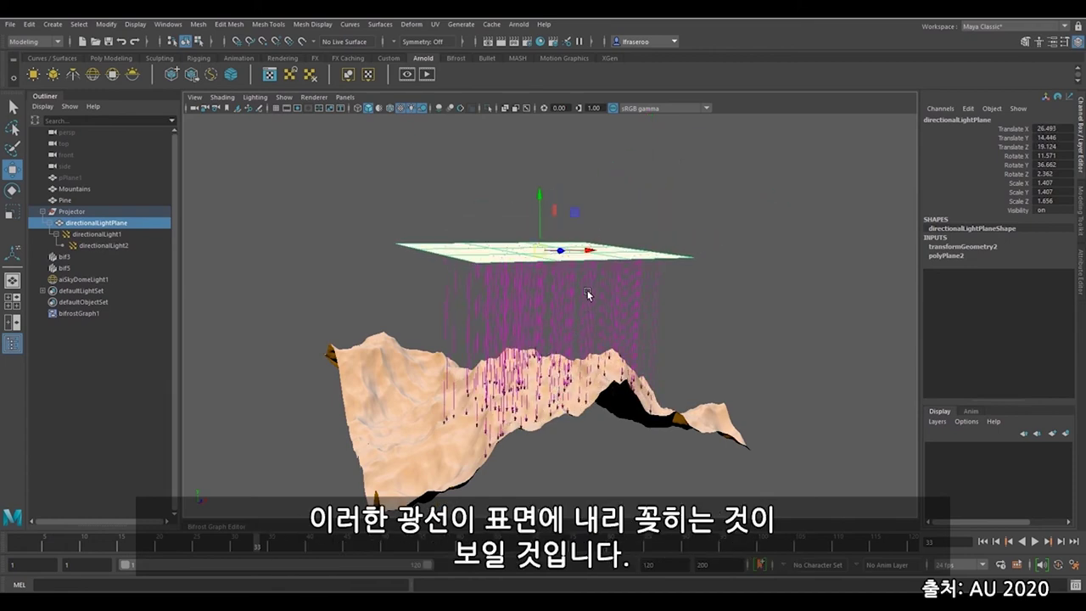
alt+drag(587, 293, 486, 288)
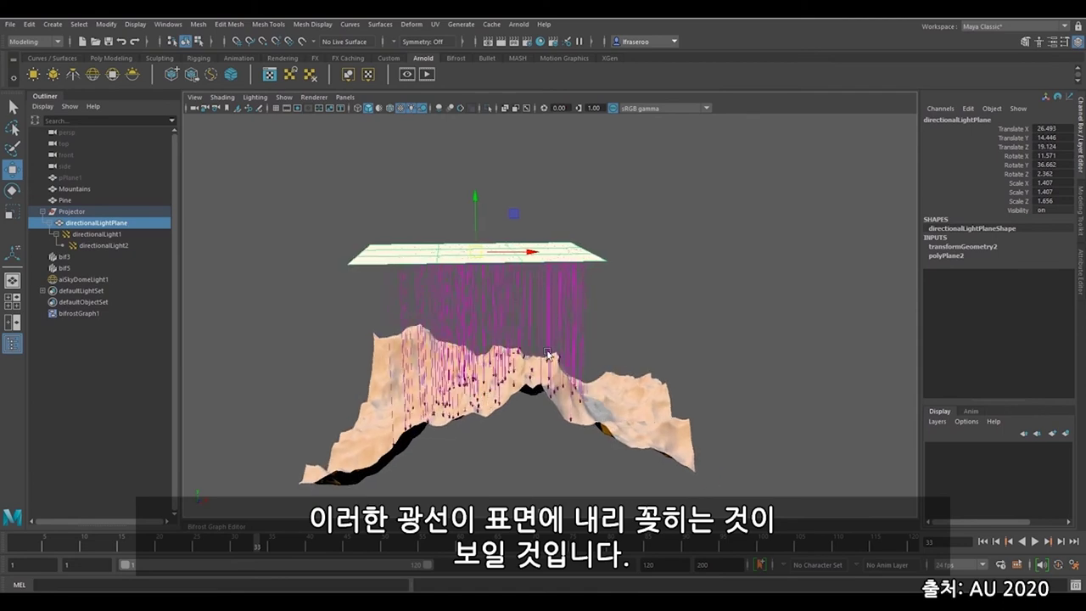
key(e)
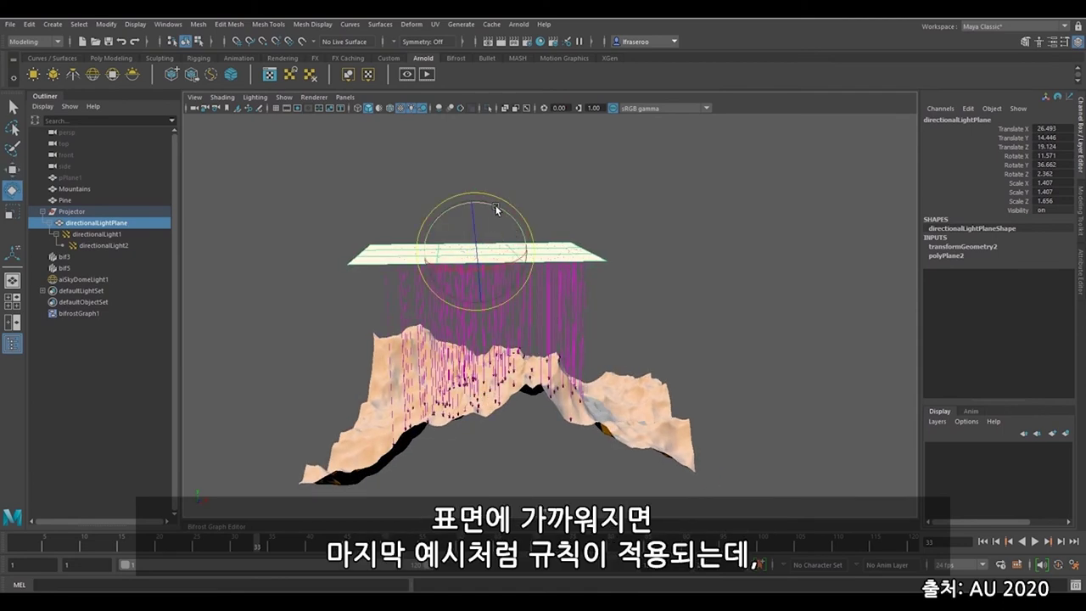
drag(496, 214, 453, 207)
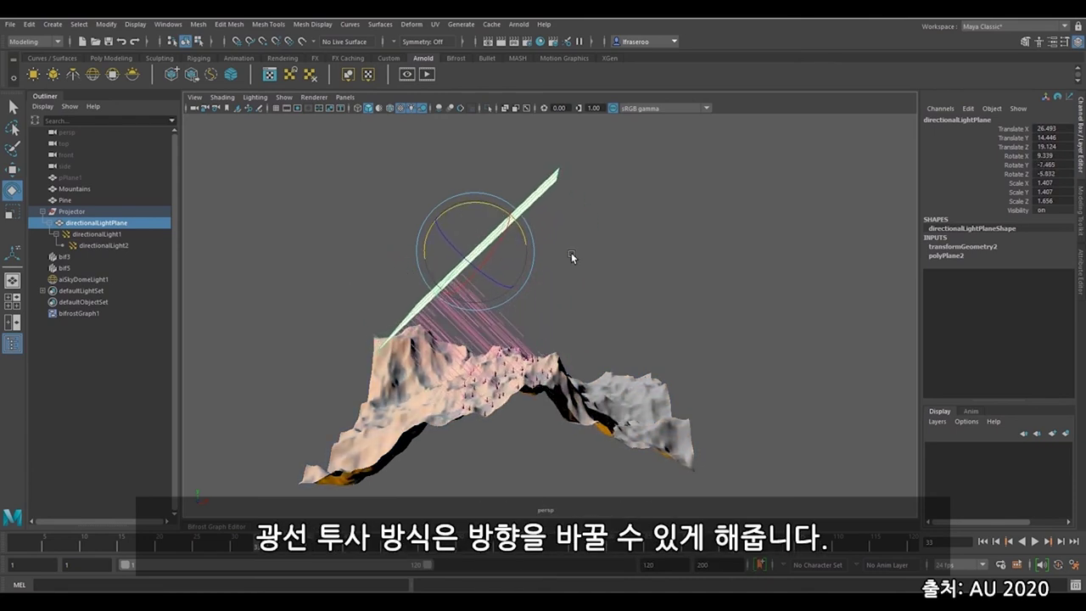
alt+drag(571, 252, 556, 280)
scroll(543, 356, up, 5)
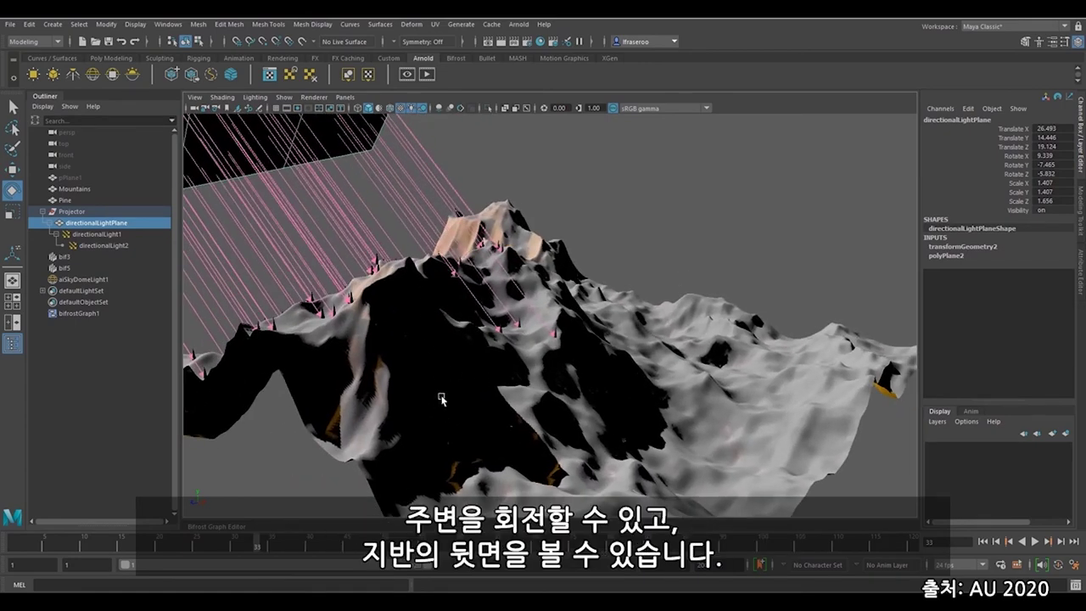
mouse_move(441, 399)
alt+mouse_down()
mouse_move(508, 367)
mouse_move(445, 370)
alt+mouse_up()
- Switch to shaded display and orbit to inspect the lit slopes
key(5)
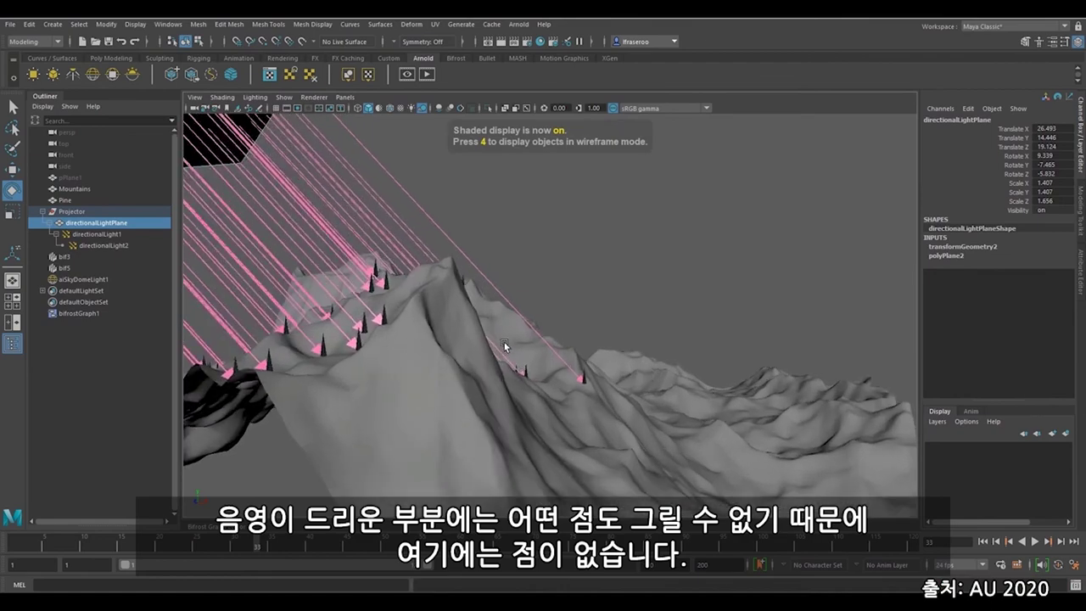
mouse_move(620, 442)
alt+mouse_down()
mouse_move(541, 391)
mouse_move(605, 366)
mouse_move(554, 367)
mouse_move(469, 292)
alt+mouse_up()
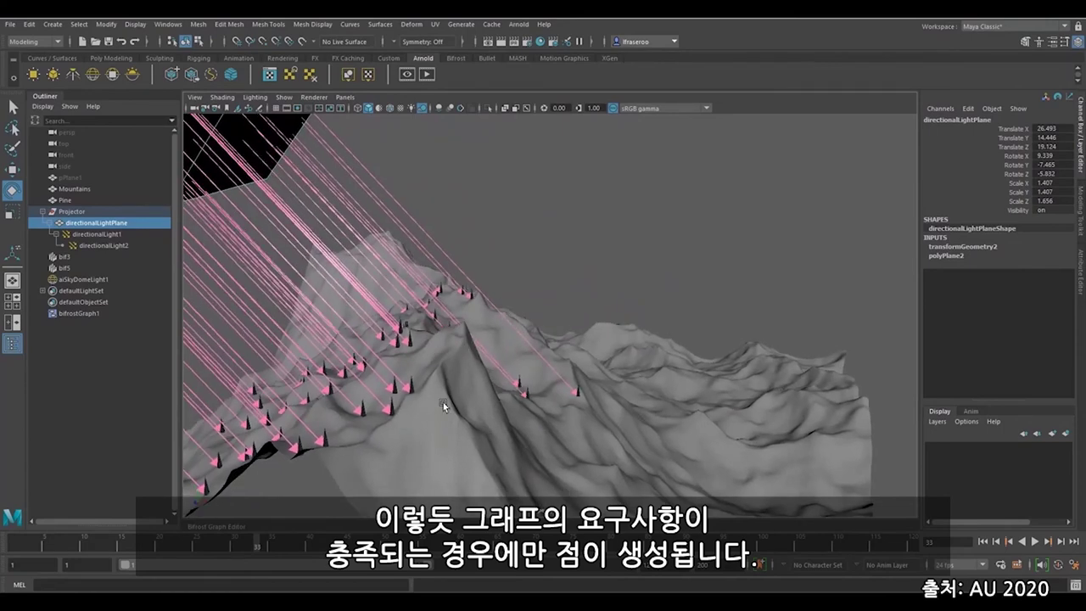
alt+drag(443, 403, 484, 272)
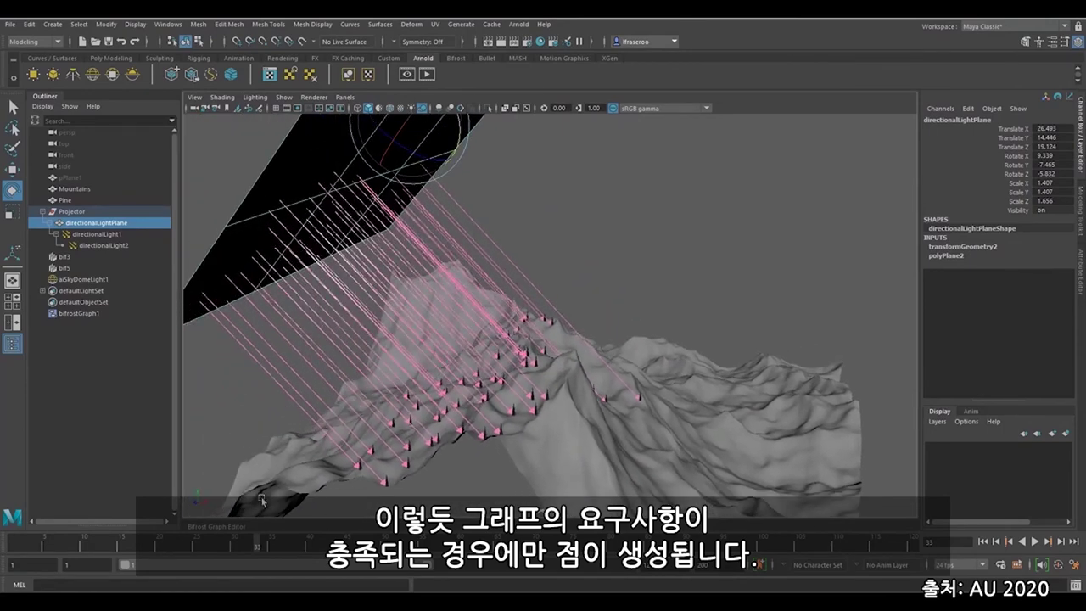
alt+drag(543, 243, 492, 299)
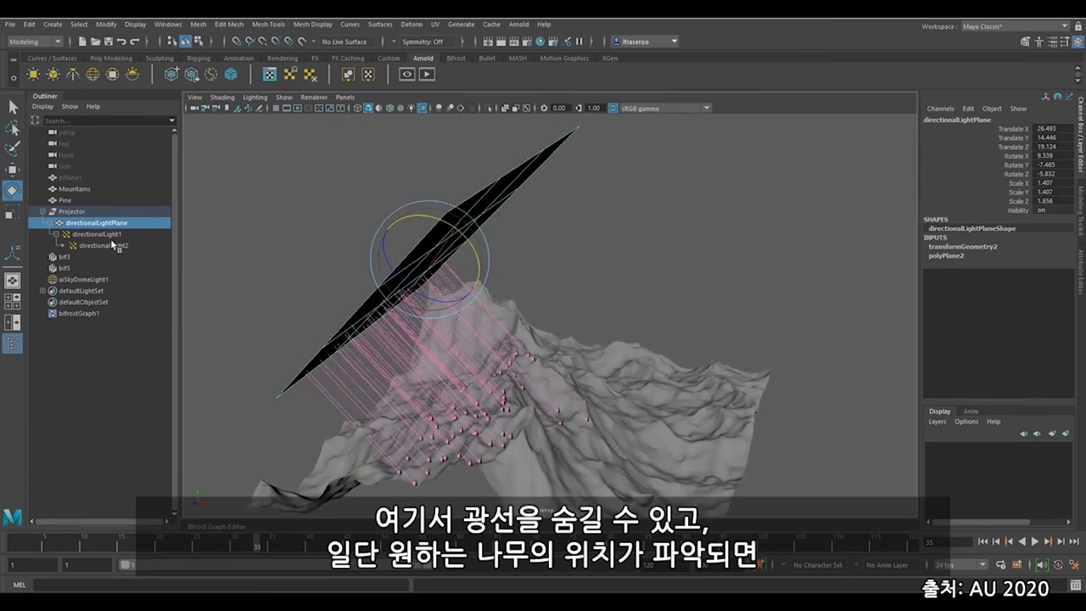
- Hide bif3 and raise the light plane to 16.635, 38.589, -0.44
click(89, 257)
key(ctrl+h)
click(490, 251)
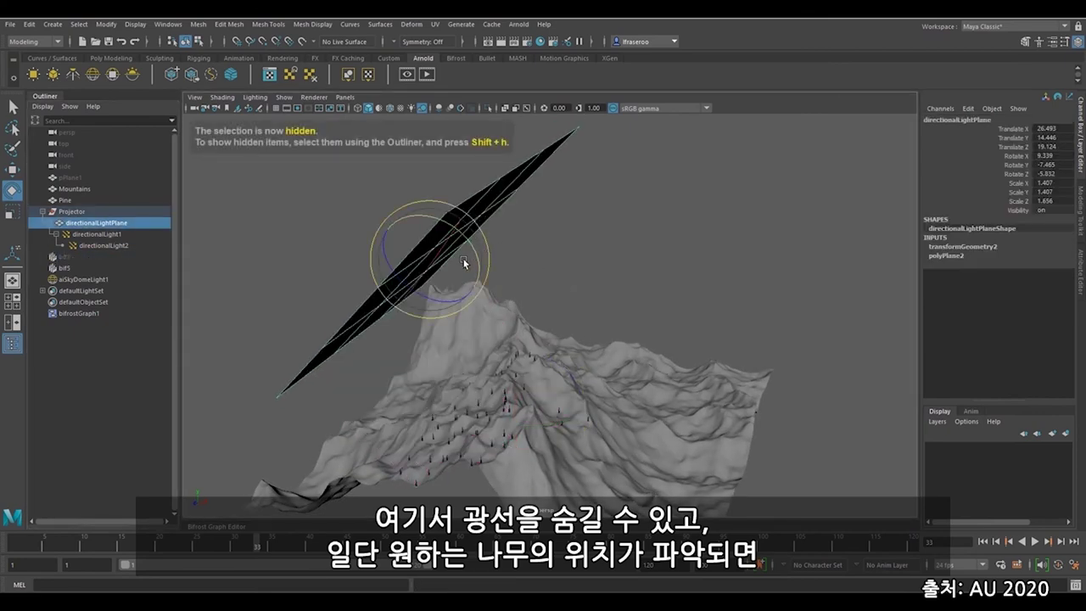
key(w)
drag(430, 257, 501, 291)
- Set bifrostGraph1's Cutoff Distance to 40 and Amount to 1000 in the Channel Box
alt+right_drag(501, 291, 664, 267)
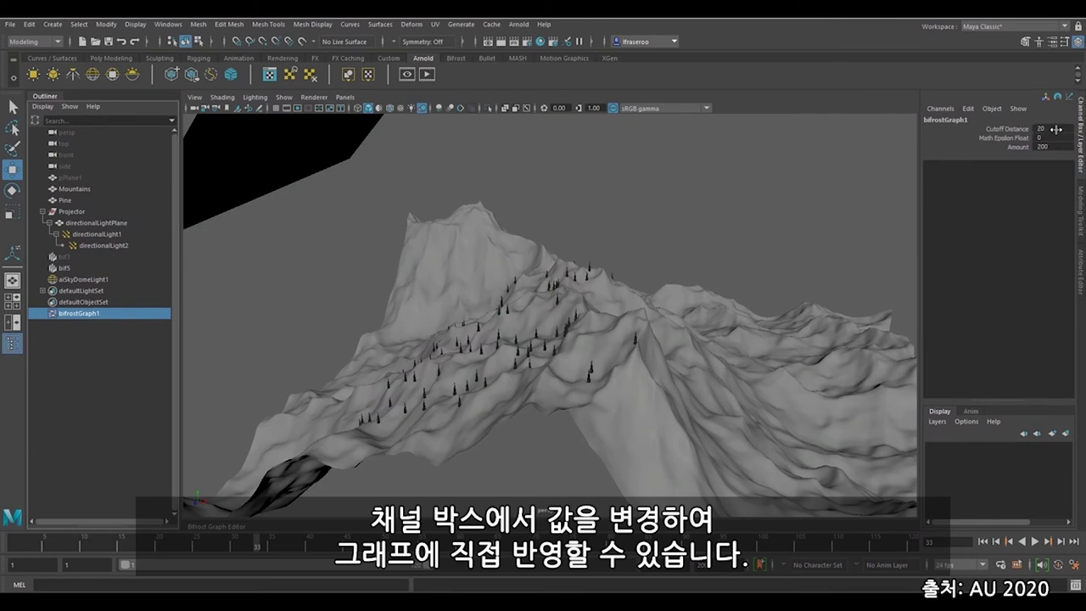
double_click(1055, 128)
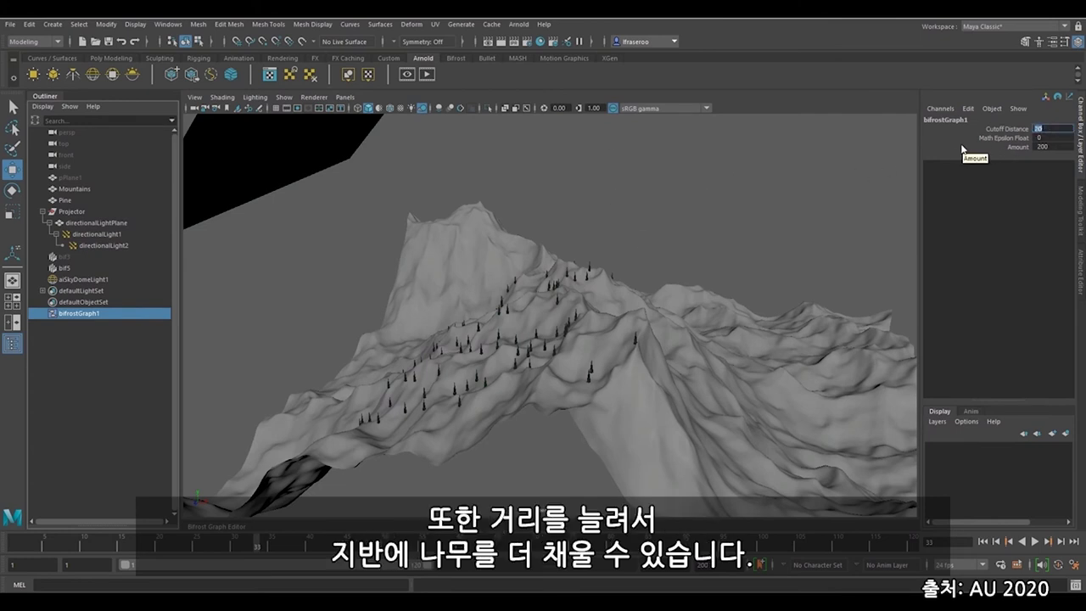
text(40)
key(Tab)
alt+right_drag(747, 321, 520, 237)
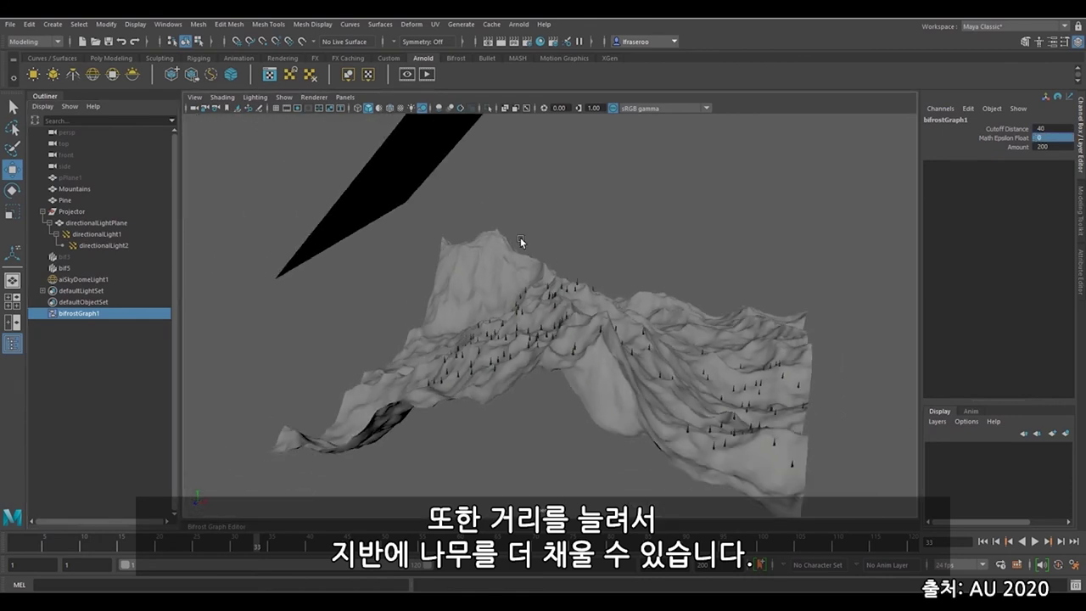
key(Tab)
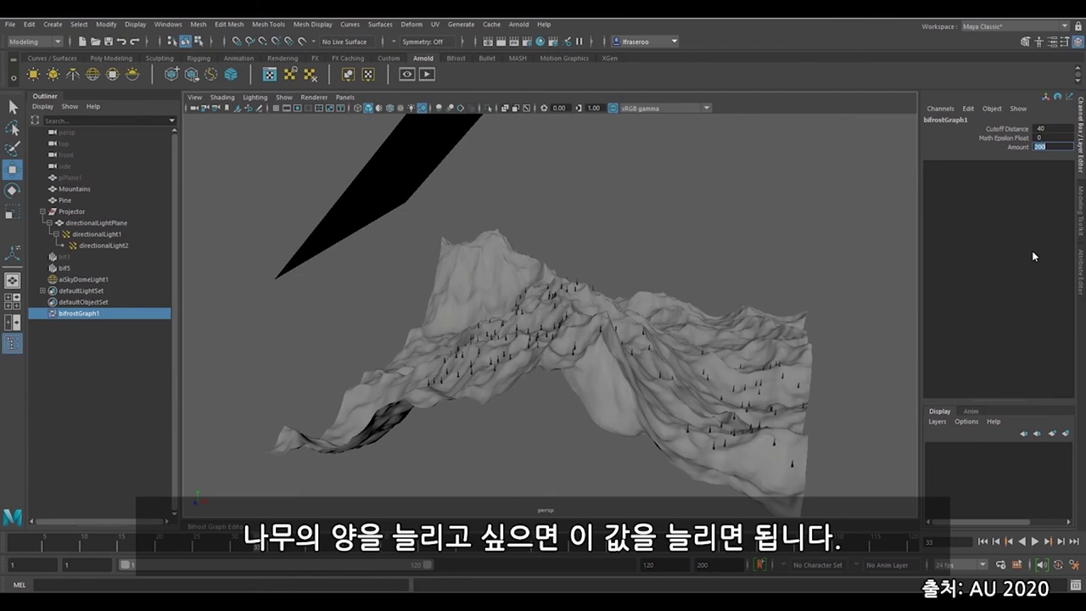
text(1000)
key(Return)
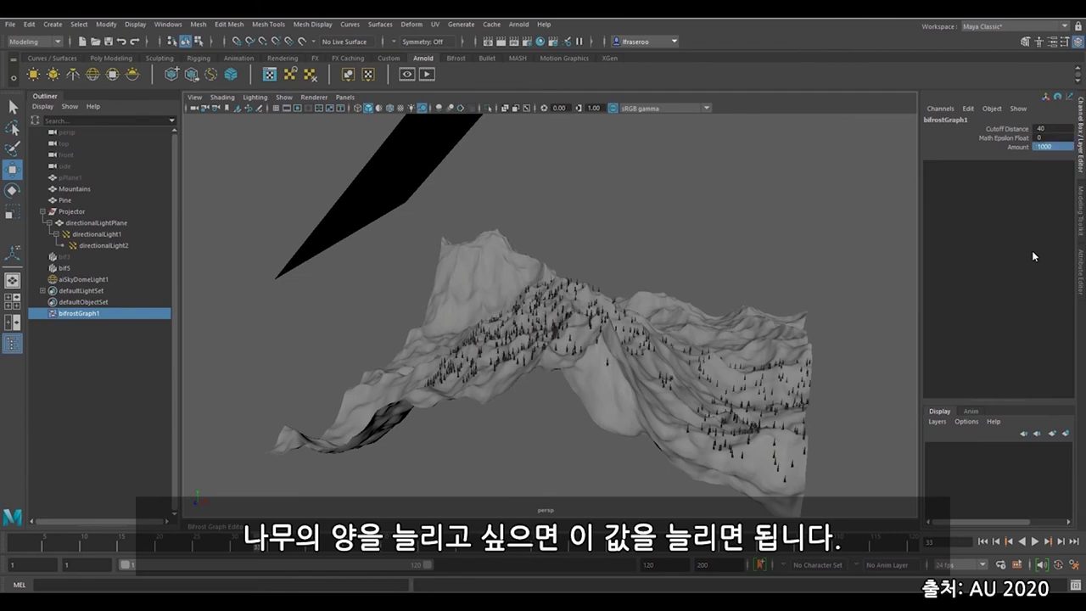
alt+right_drag(559, 359, 704, 407)
double_click(1057, 148)
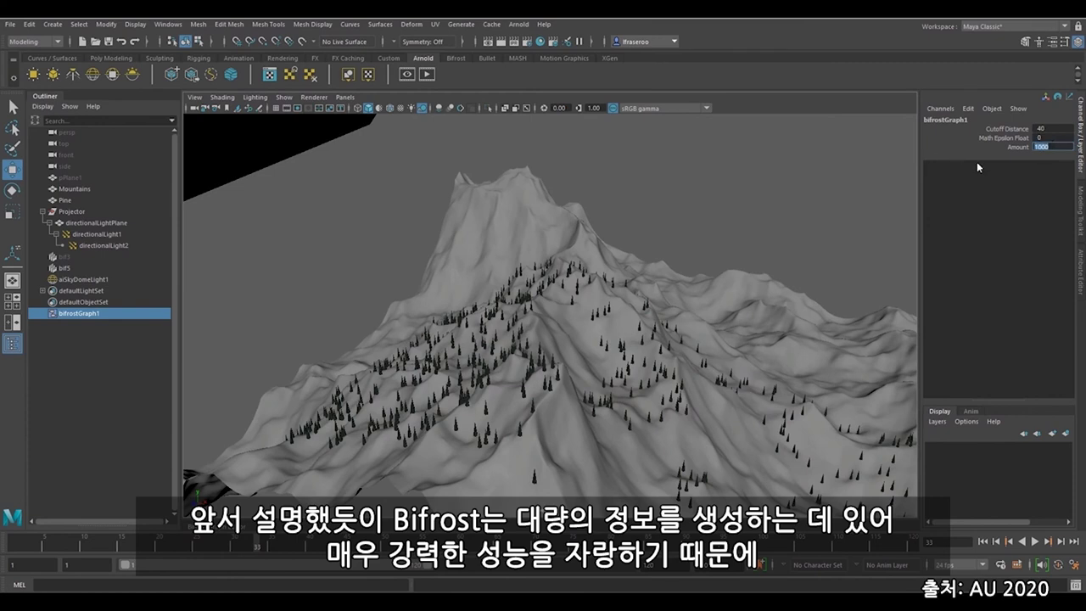
text(10000)
key(Return)
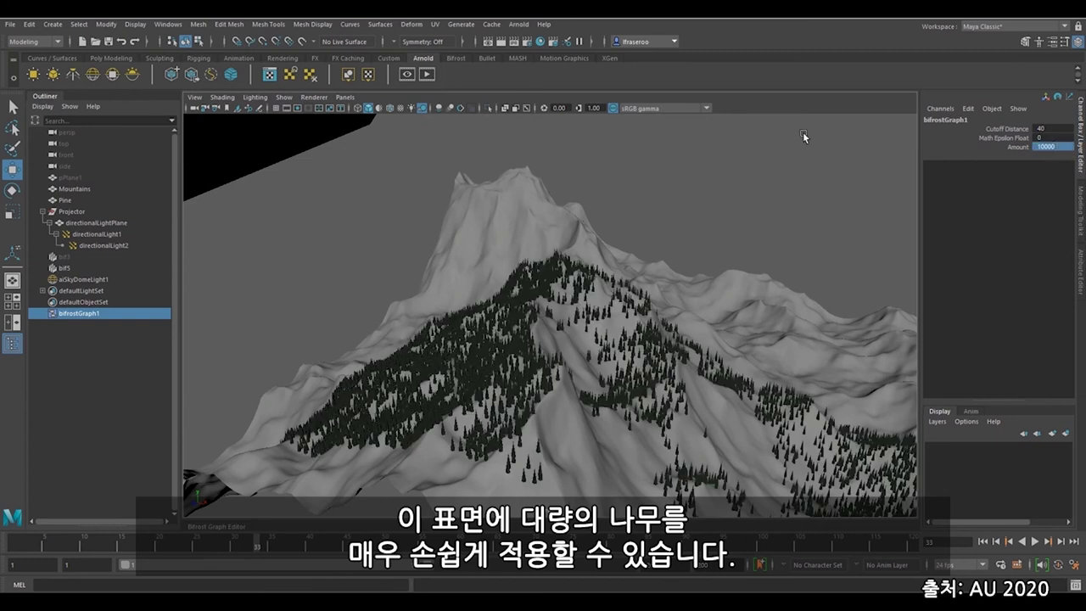
double_click(1061, 146)
key(End)
key(Return)
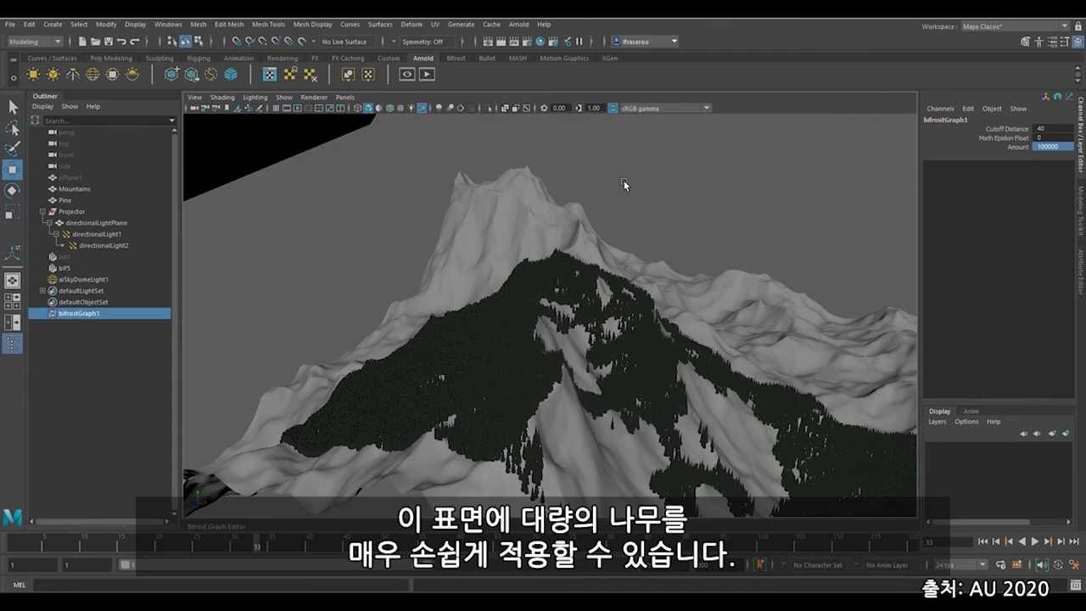
alt+drag(624, 180, 505, 233)
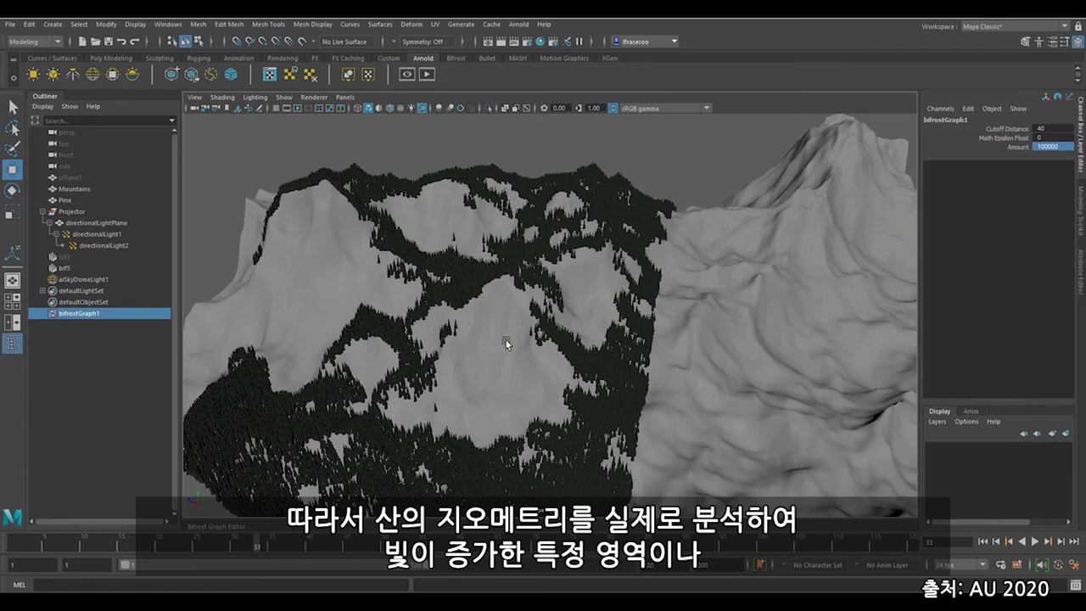
alt+drag(506, 341, 477, 272)
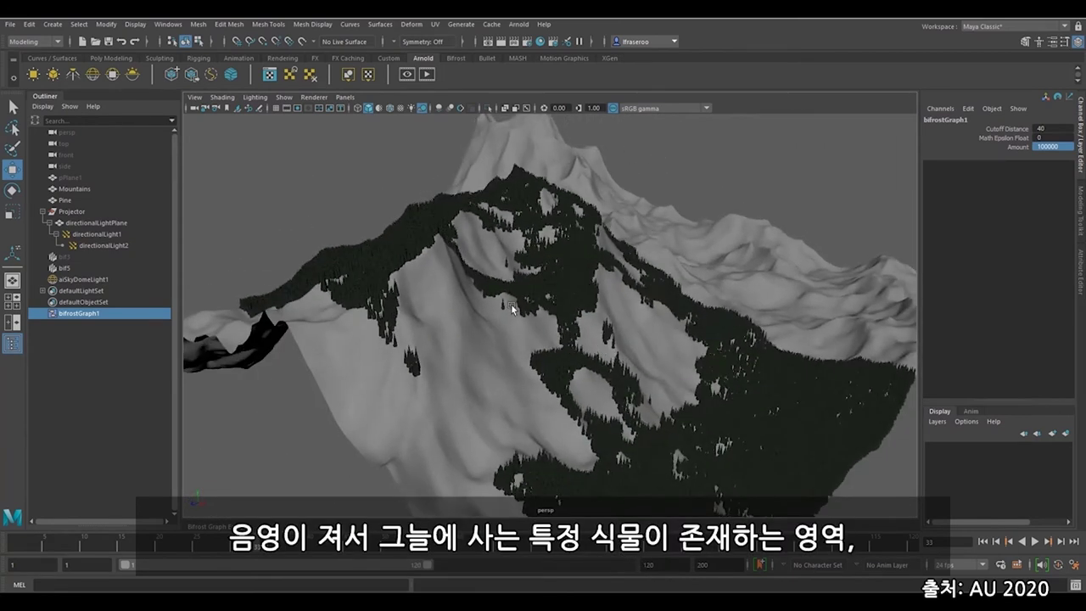
alt+drag(562, 352, 509, 433)
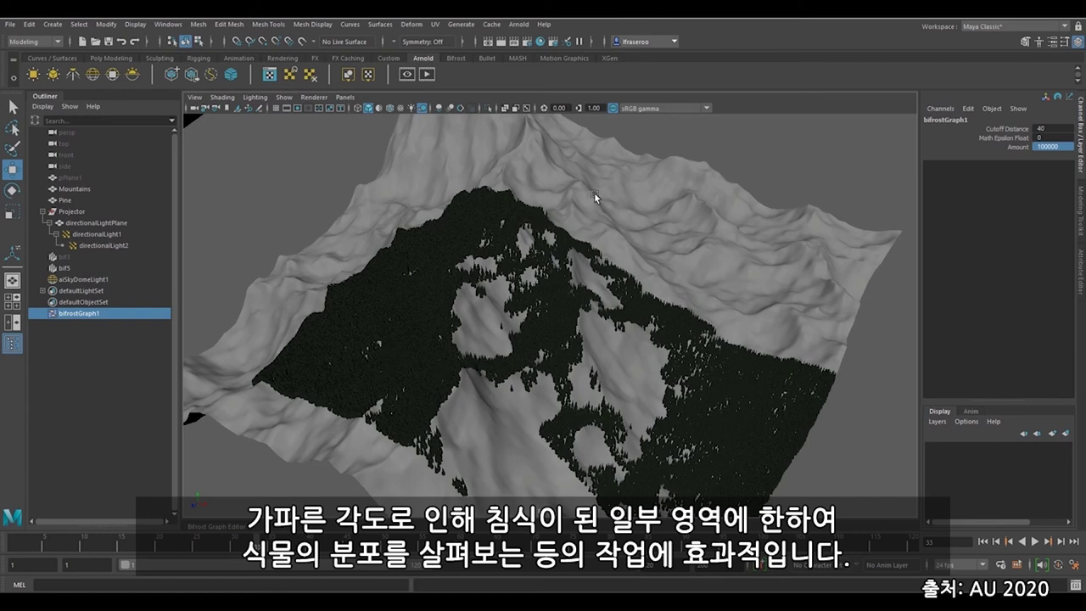
alt+drag(582, 269, 706, 273)
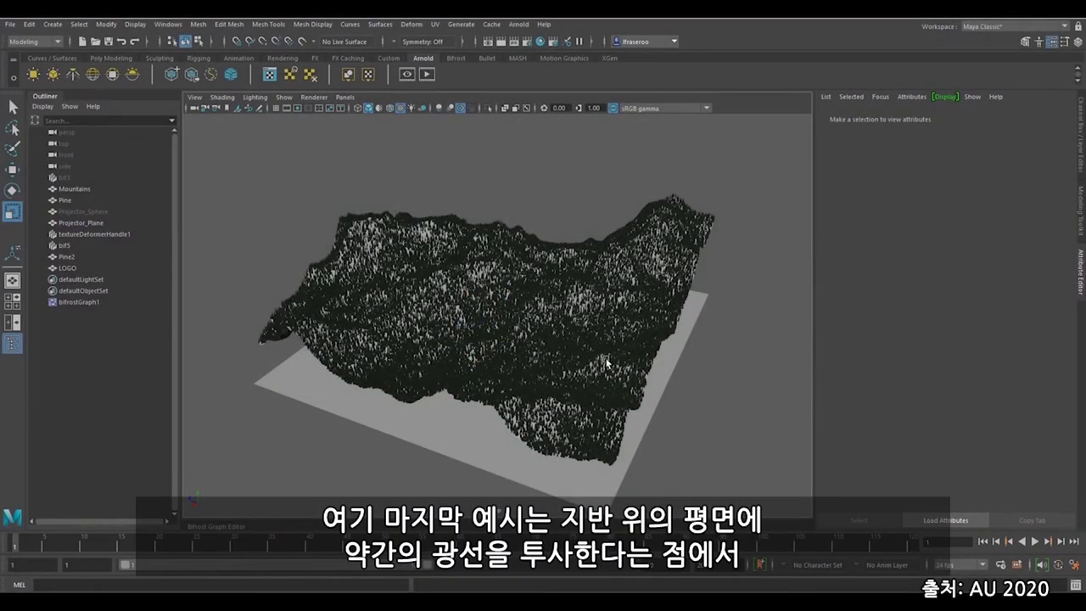
- Select Projector_Plane beneath the terrain and orbit over the dense cone-tree forest
alt+drag(607, 363, 630, 354)
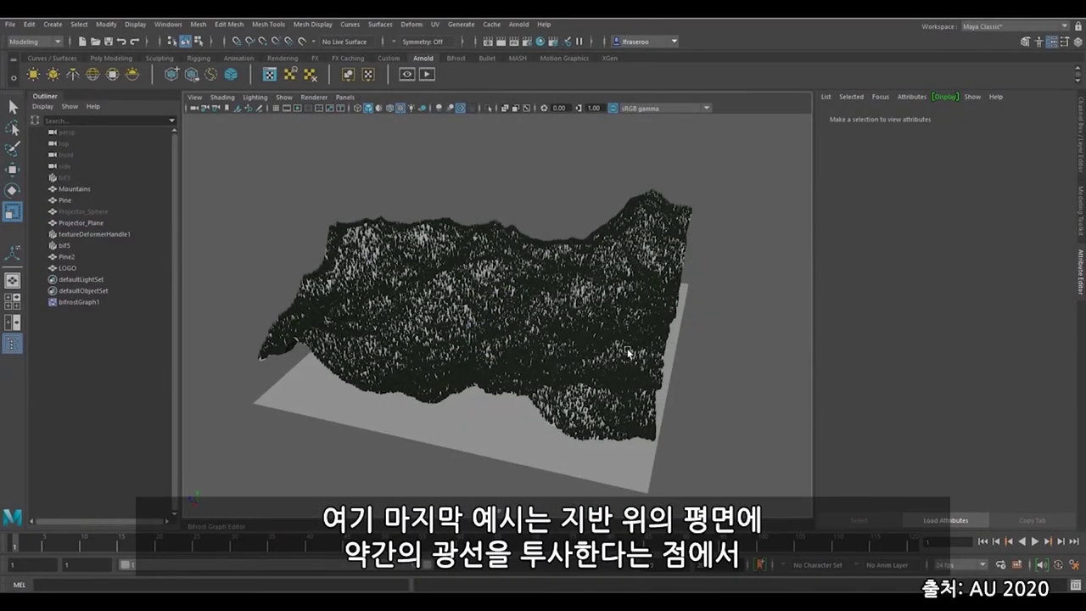
alt+drag(507, 397, 543, 413)
click(535, 420)
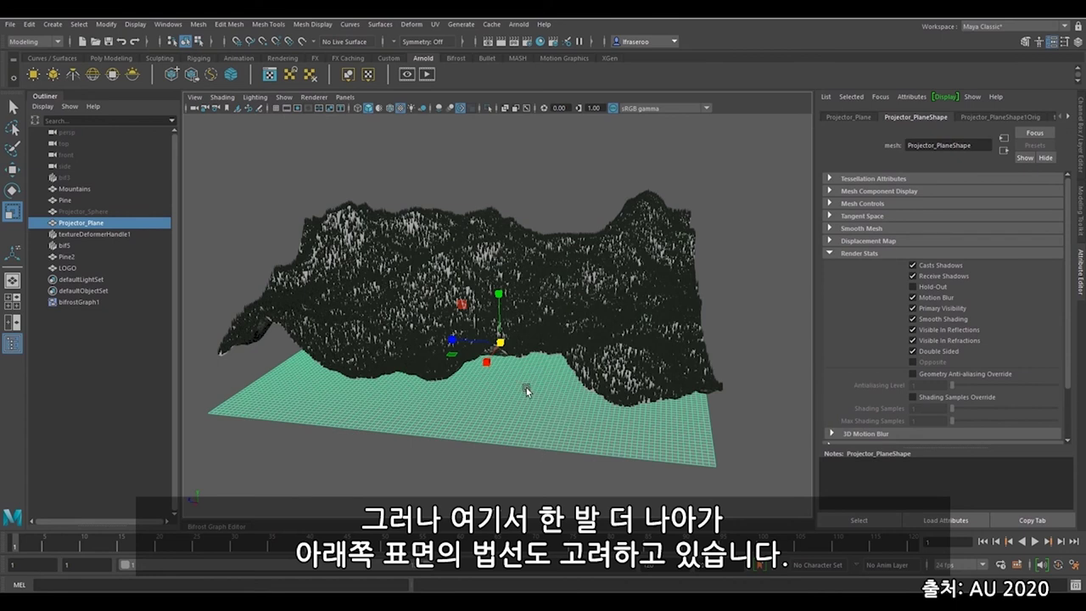
alt+drag(724, 283, 424, 399)
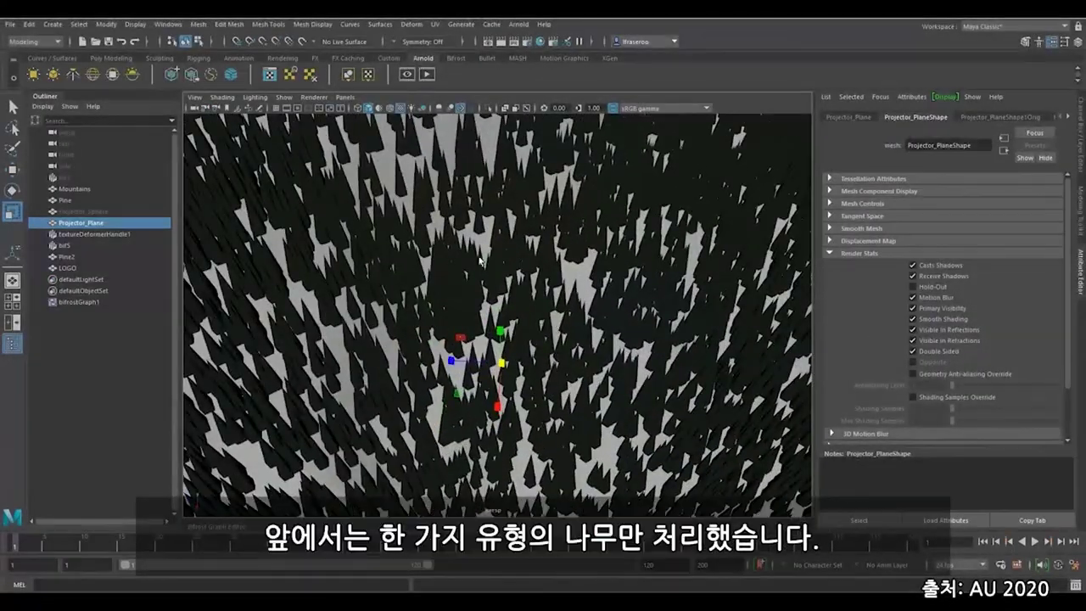
- Connect PineShape2's mesh to set_instance_geometry's instance_geometries input to mix tree types
alt+drag(475, 250, 489, 297)
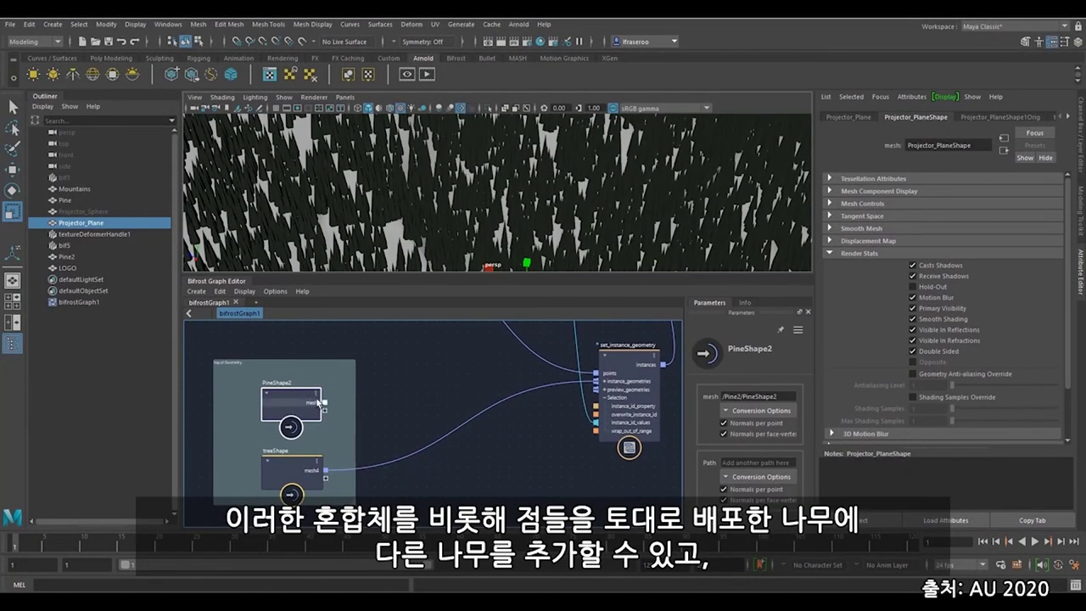
drag(324, 402, 596, 383)
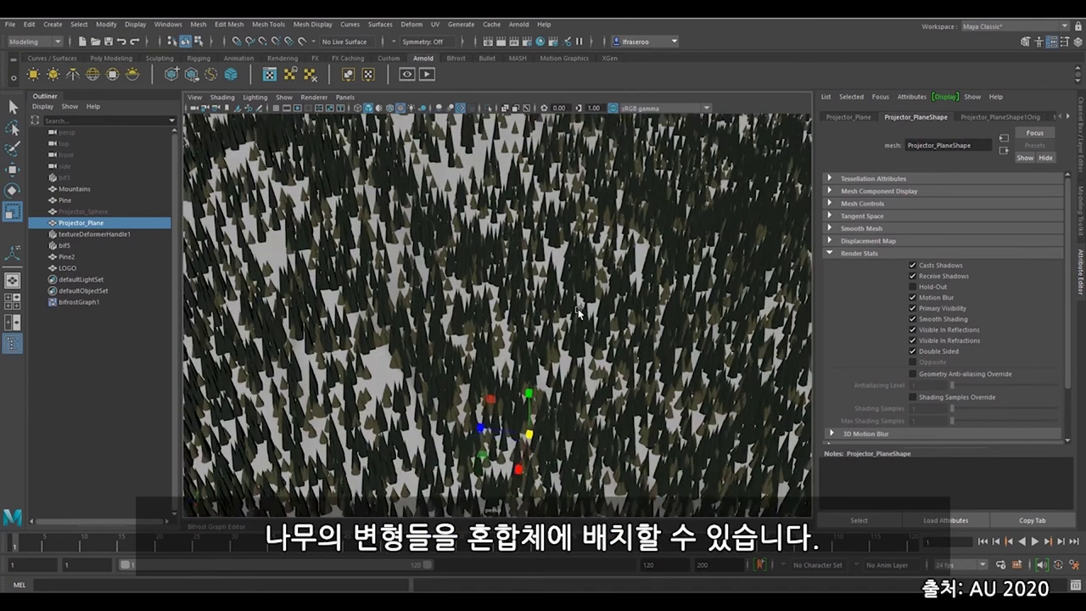
scroll(578, 314, up, 3)
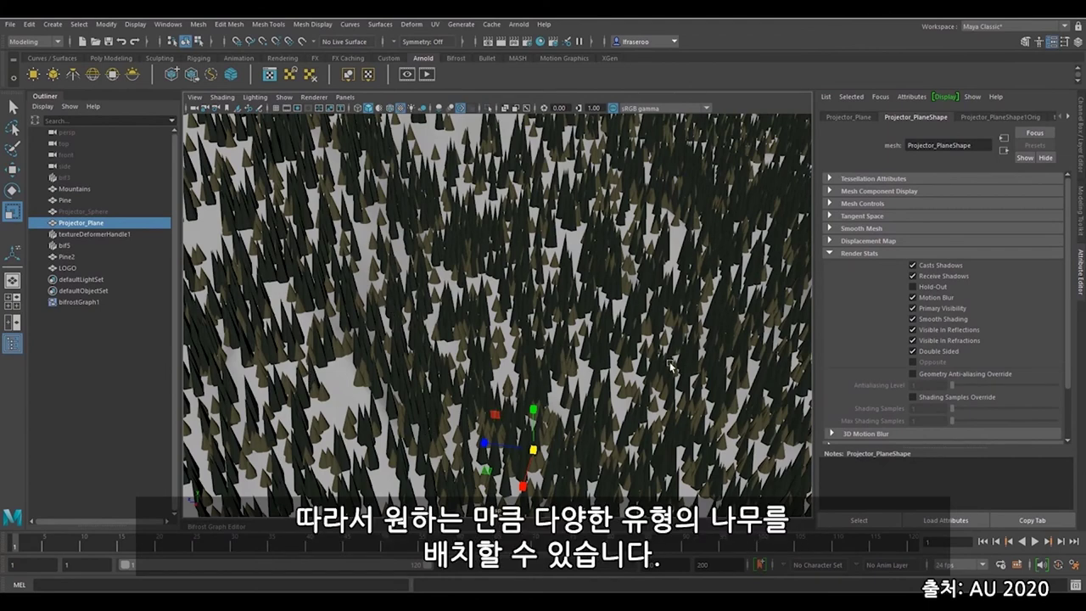
scroll(436, 340, down, 3)
alt+drag(436, 341, 657, 301)
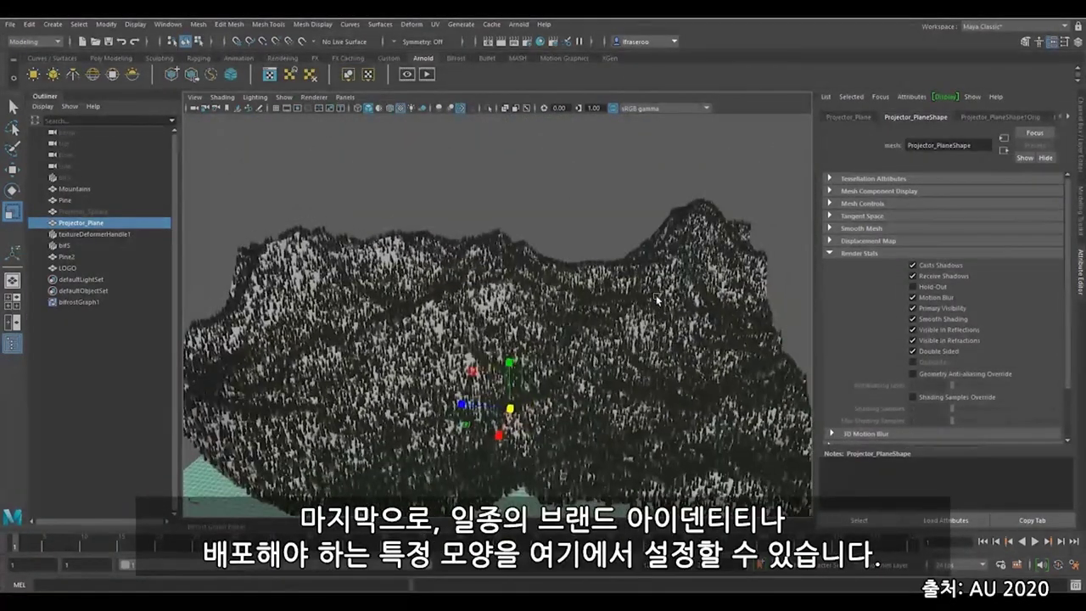
- Connect LOGOShape's mesh11 output to pass1's input in place of pPlaneShape2
click(216, 527)
scroll(421, 368, up, 3)
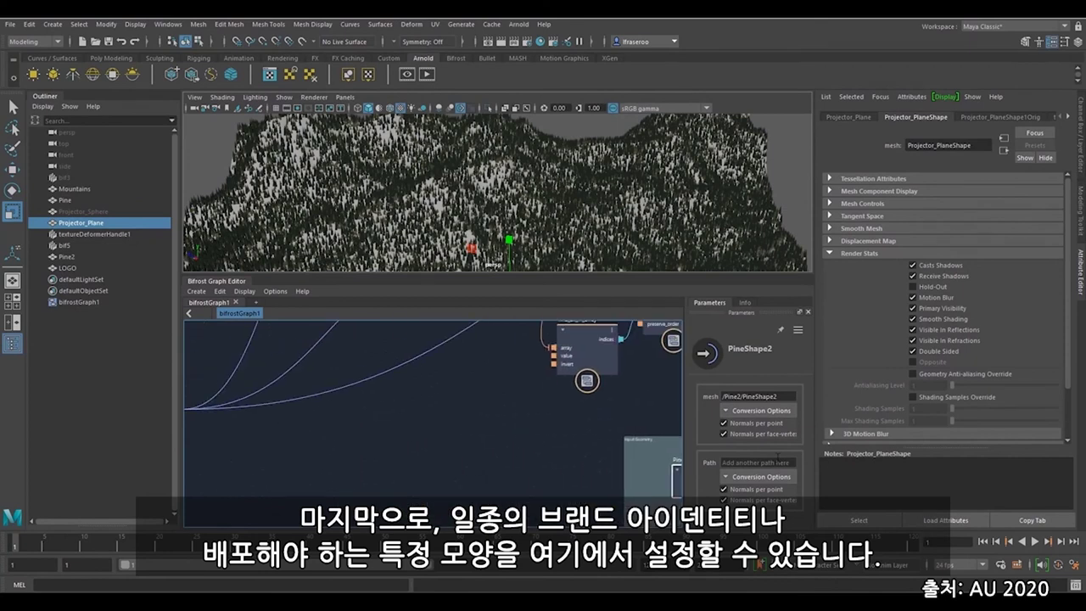
scroll(421, 368, down, 4)
middle_drag(365, 388, 454, 472)
scroll(475, 413, up, 3)
scroll(475, 413, down, 3)
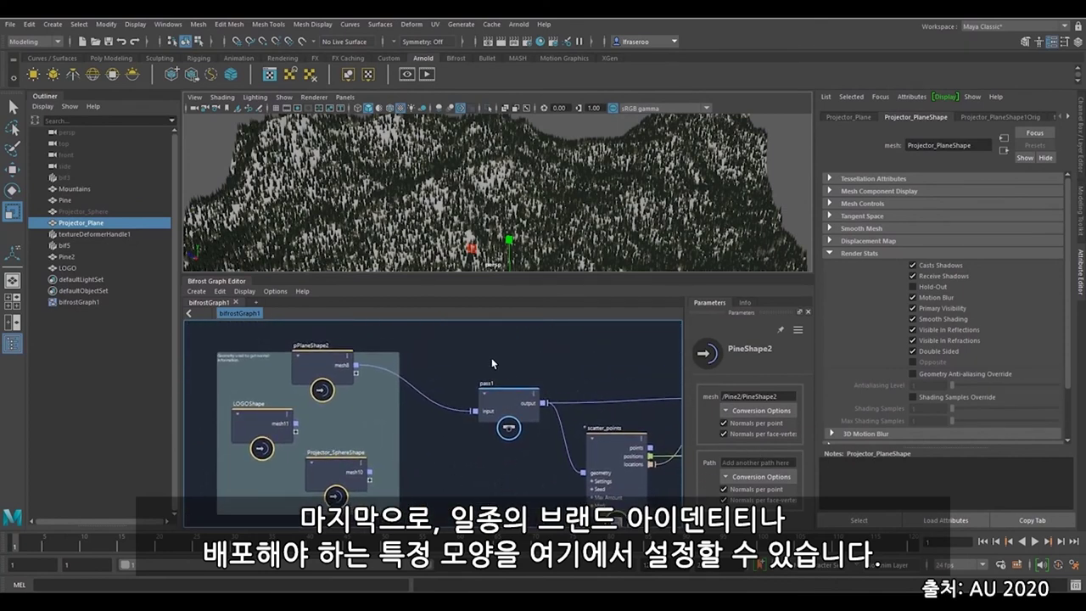
drag(295, 428, 474, 411)
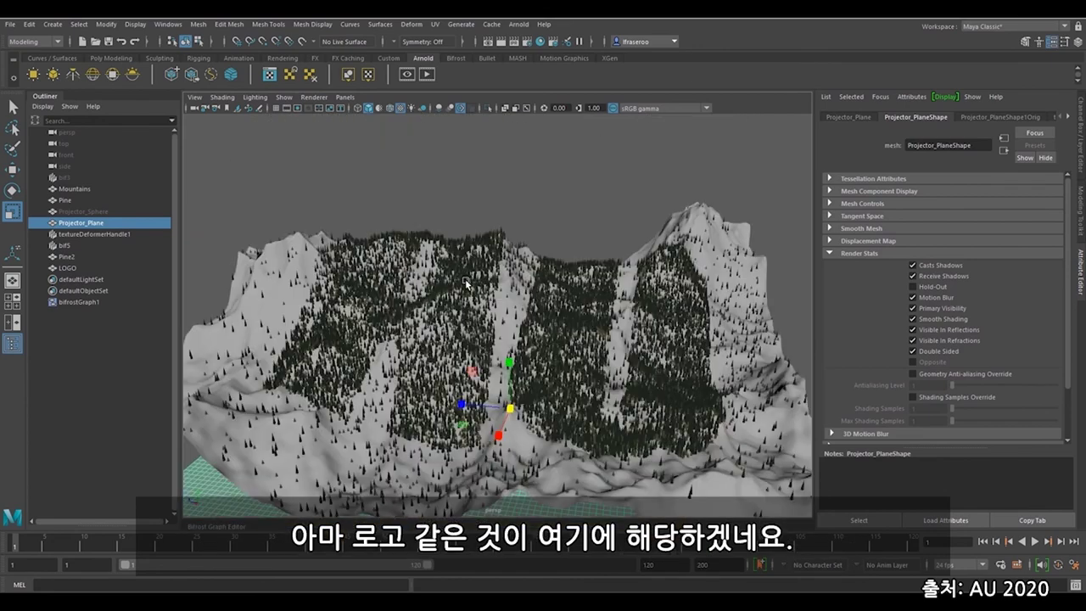
- Select the 3D AU logo and orbit to inspect the AU-shaped tree clusters
alt+drag(679, 331, 709, 329)
scroll(709, 331, down, 5)
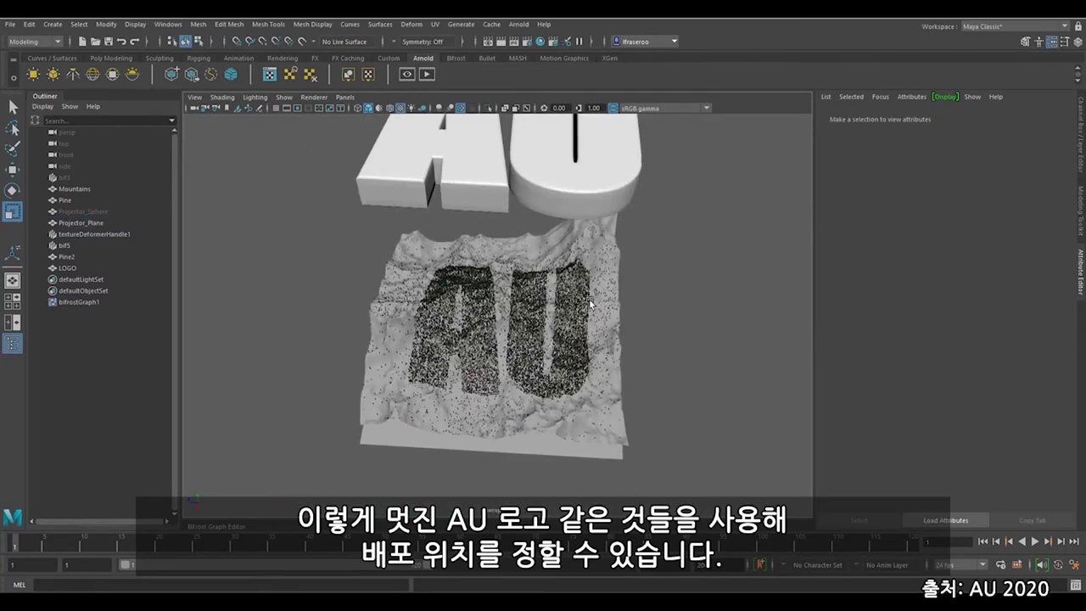
scroll(589, 299, down, 2)
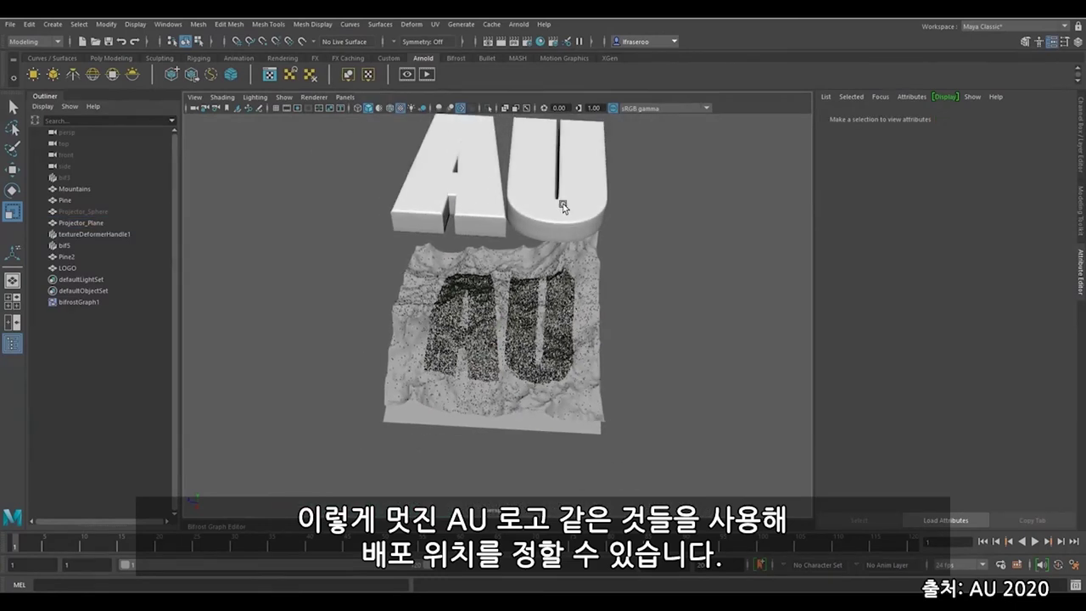
click(551, 187)
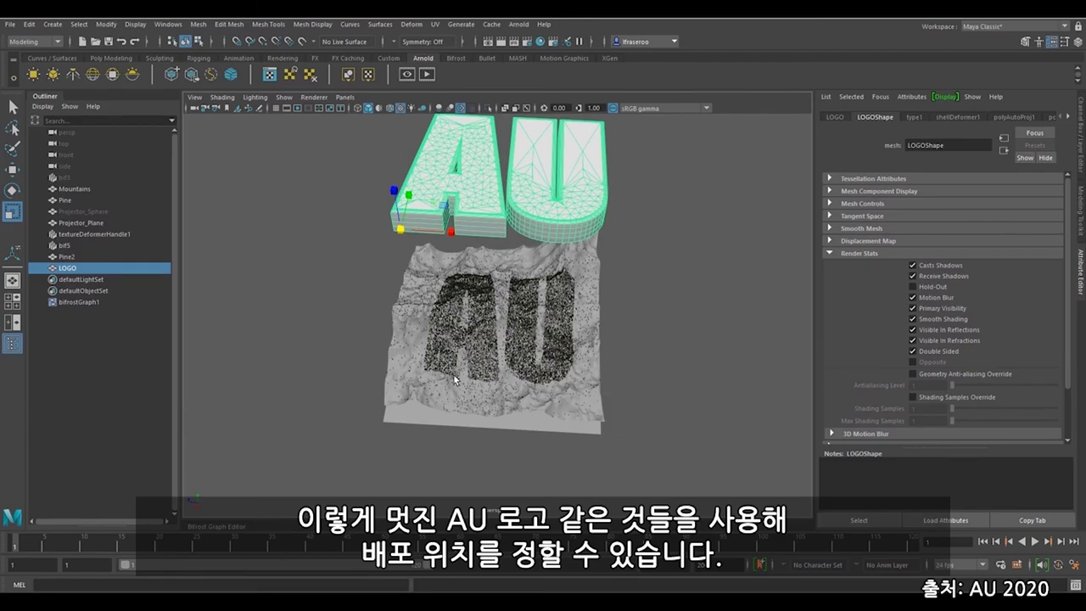
scroll(535, 368, up, 1)
scroll(535, 369, up, 2)
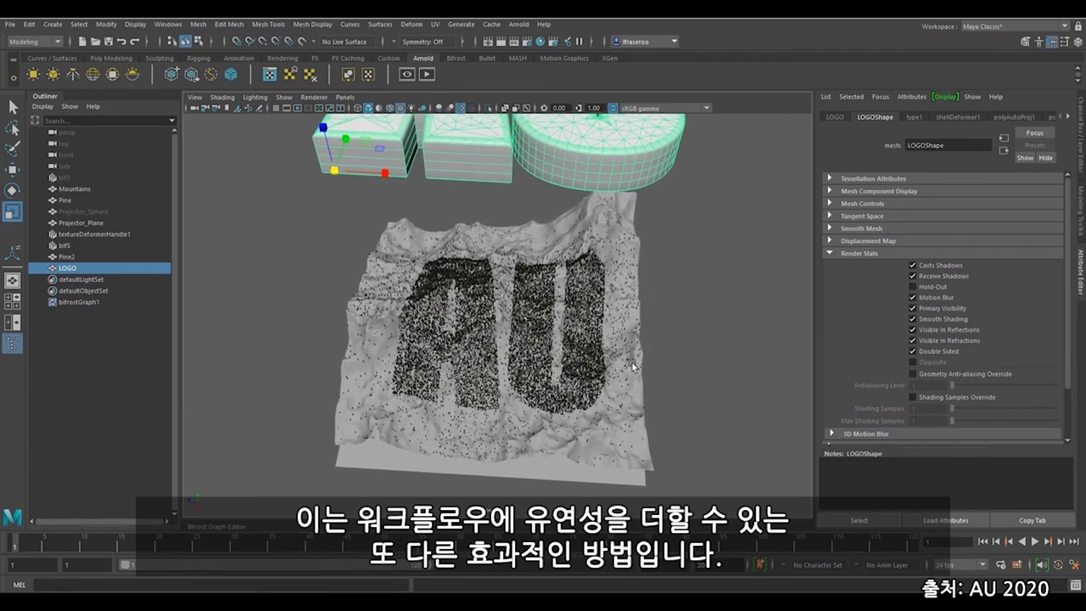
scroll(416, 340, up, 4)
scroll(416, 339, up, 3)
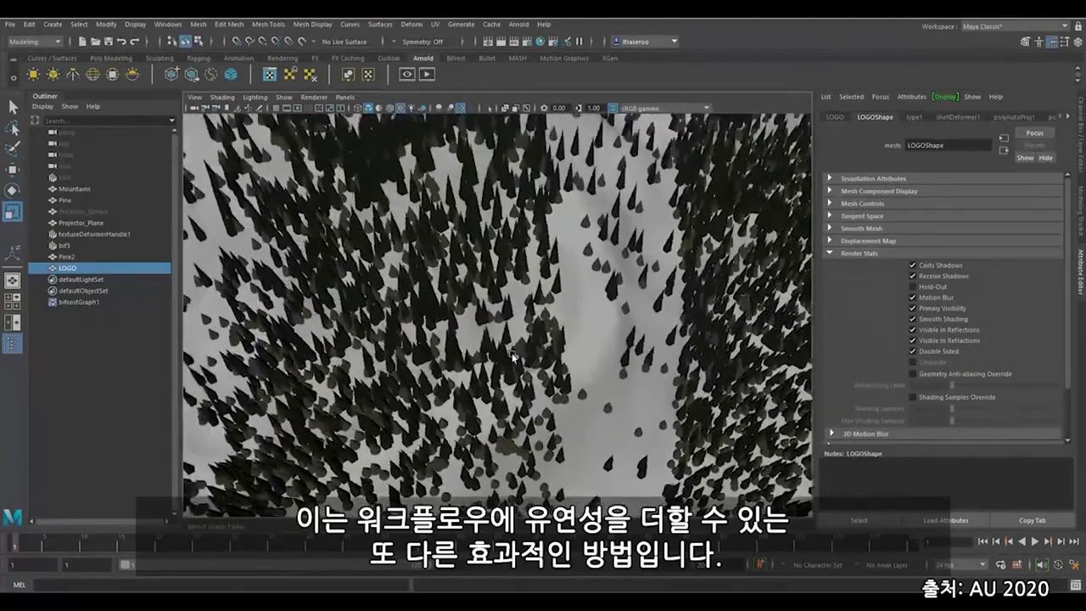
alt+drag(415, 339, 509, 326)
scroll(541, 321, down, 3)
scroll(541, 321, down, 6)
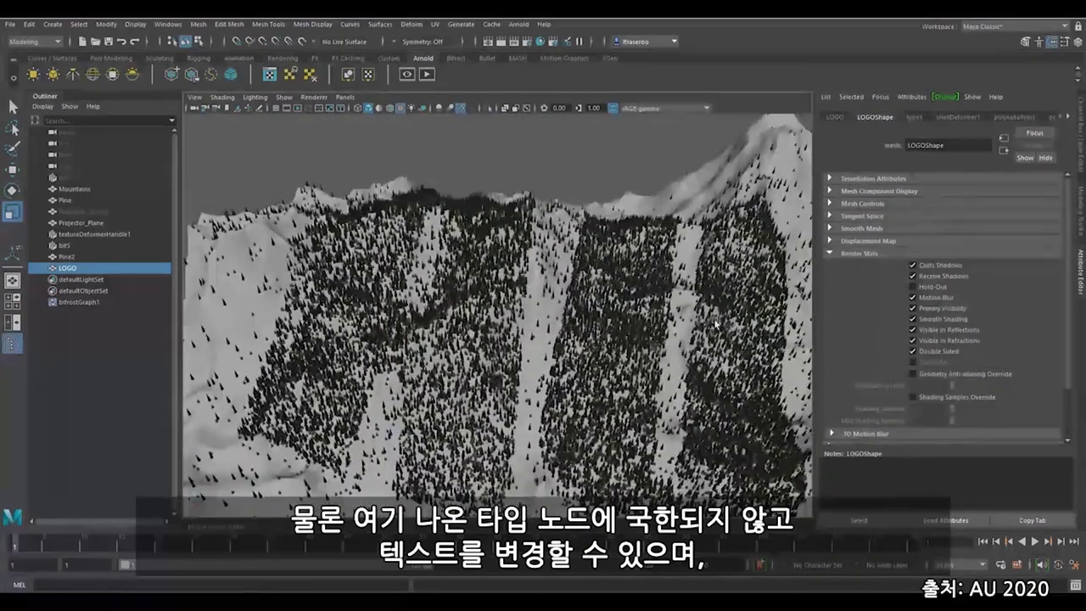
alt+drag(644, 340, 654, 374)
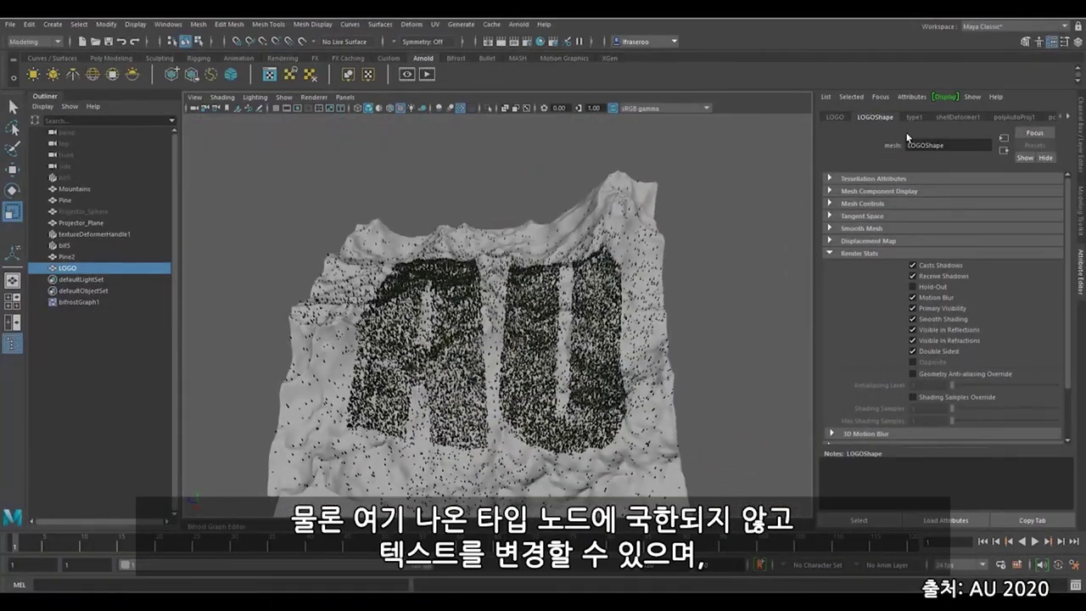
- Replace the logo's AU text with 3D in the type1 settings
click(914, 117)
double_click(846, 193)
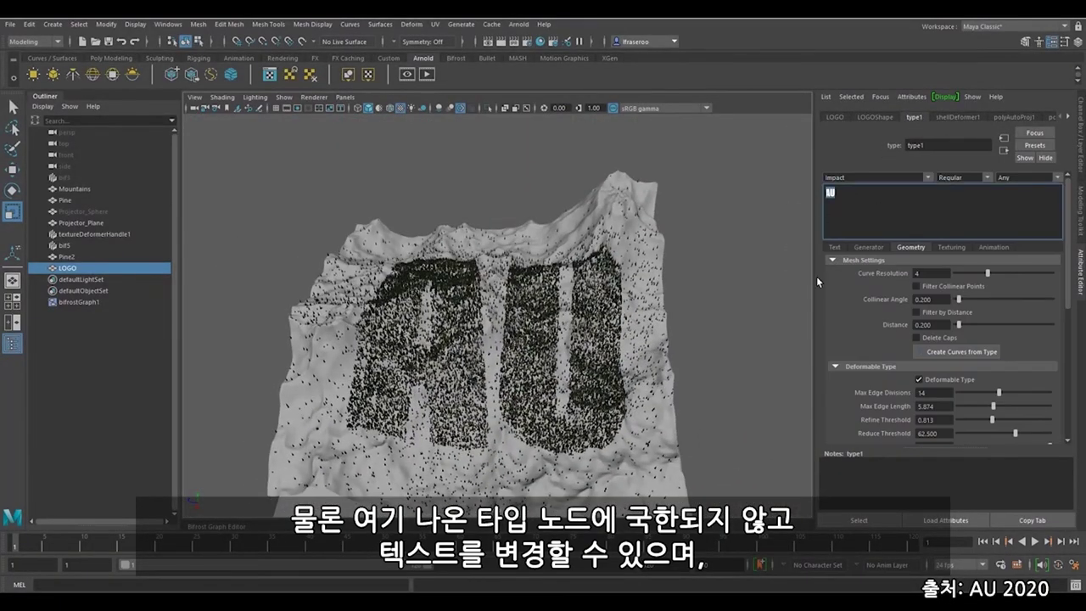
text(J)
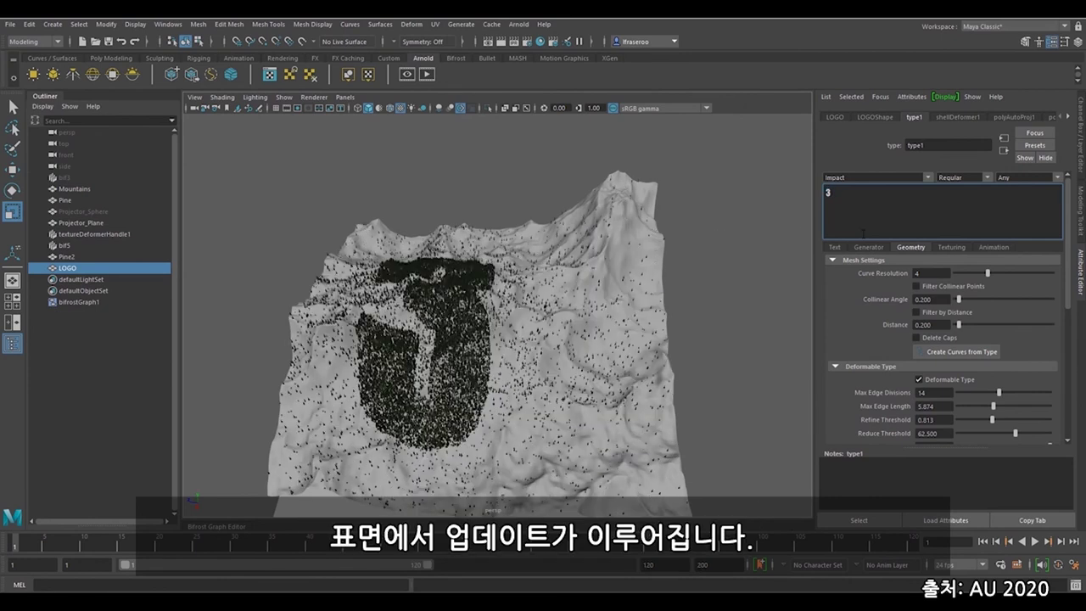
key(Caps_Lock)
alt+drag(552, 365, 557, 338)
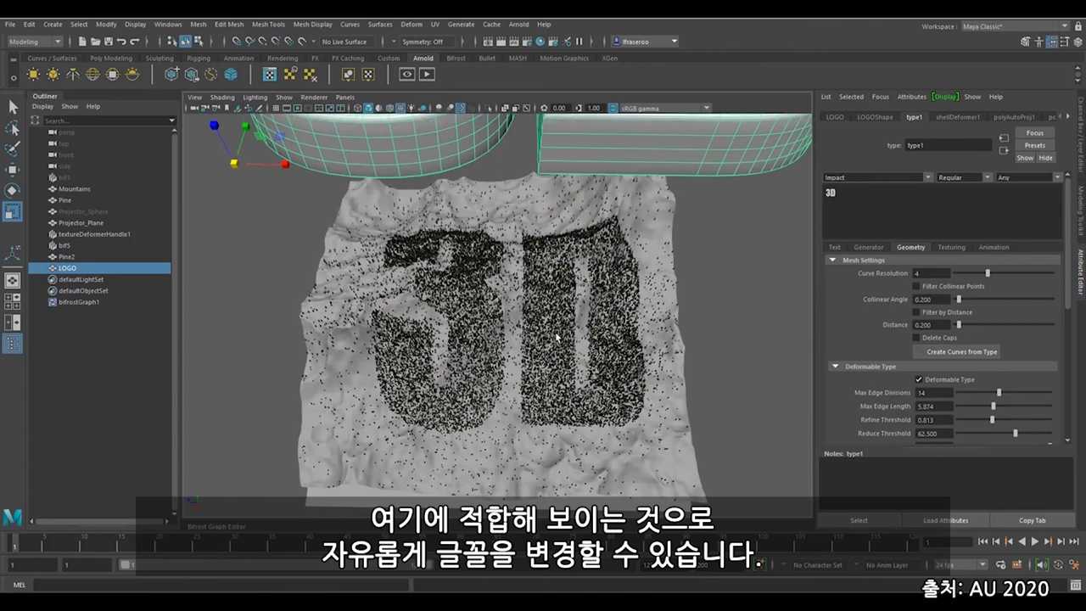
scroll(716, 321, up, 3)
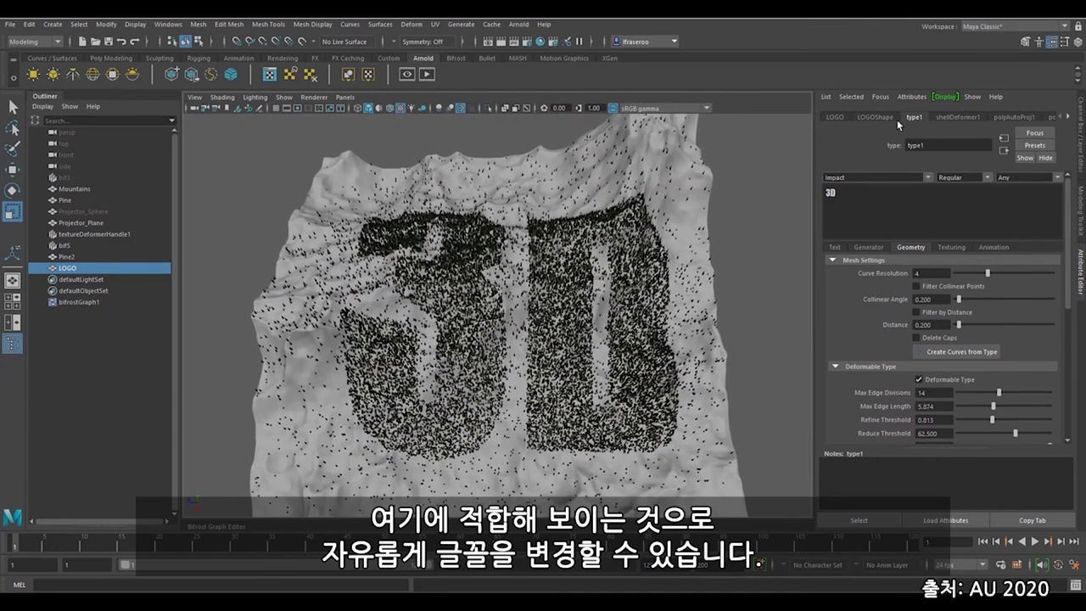
- Try the Javanese Text font, then set the logo font back to Impact
click(883, 178)
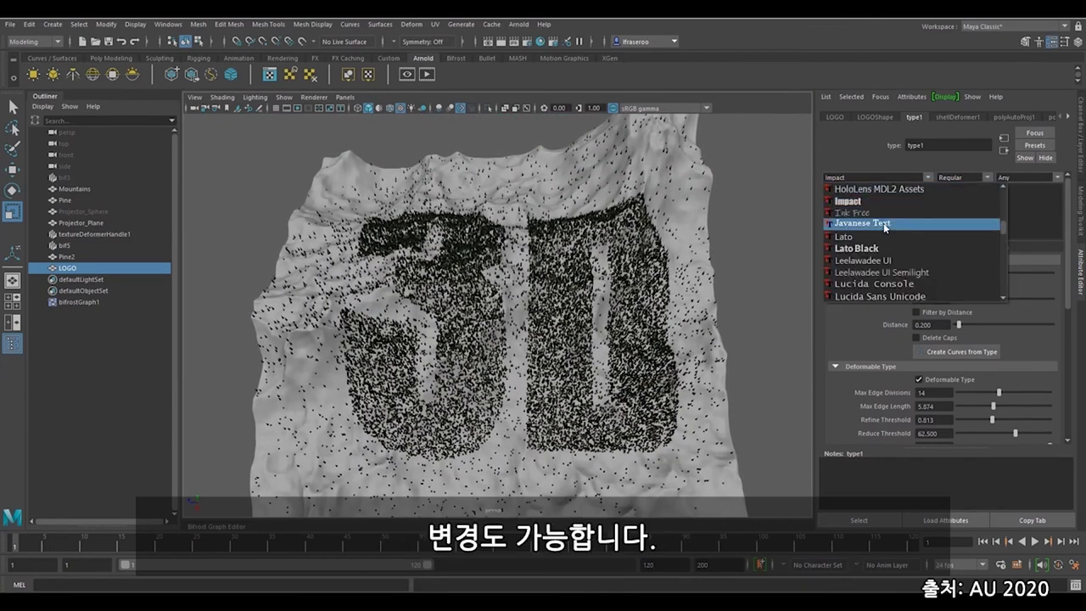
click(882, 222)
click(928, 176)
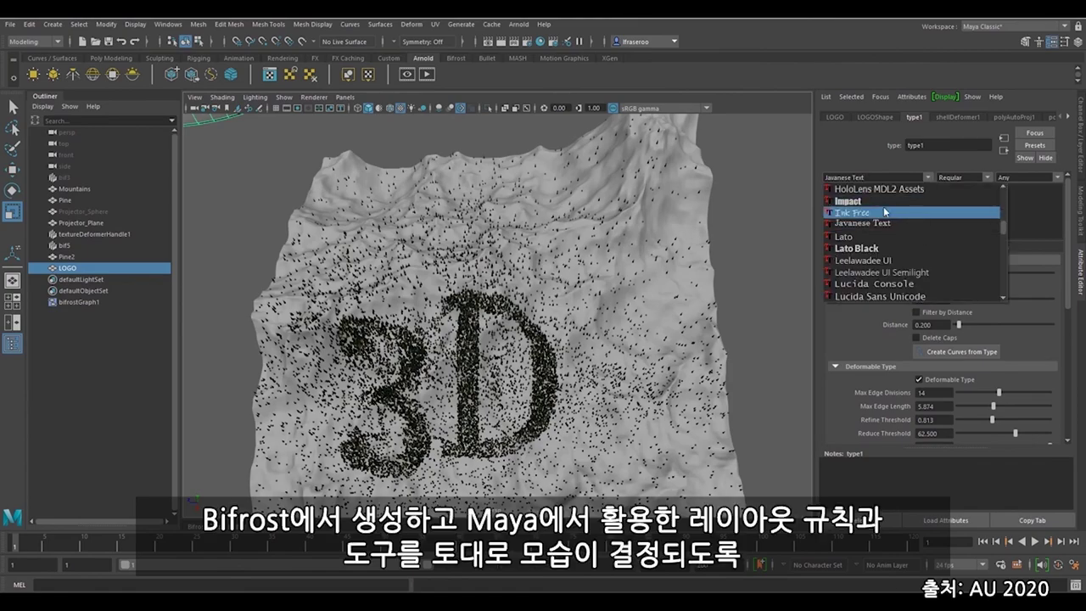
click(874, 209)
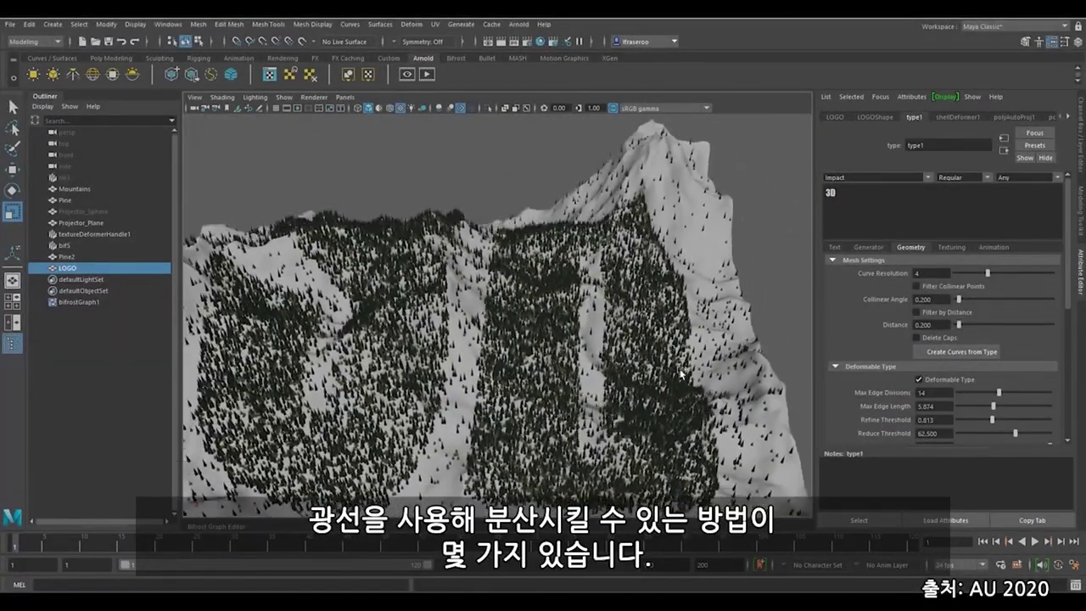
click(786, 264)
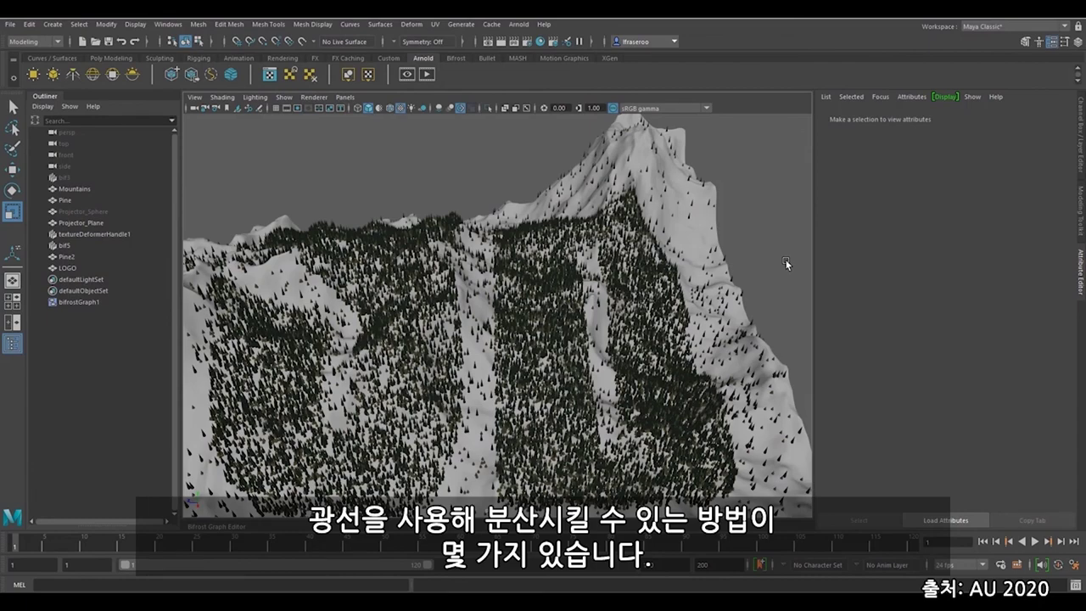